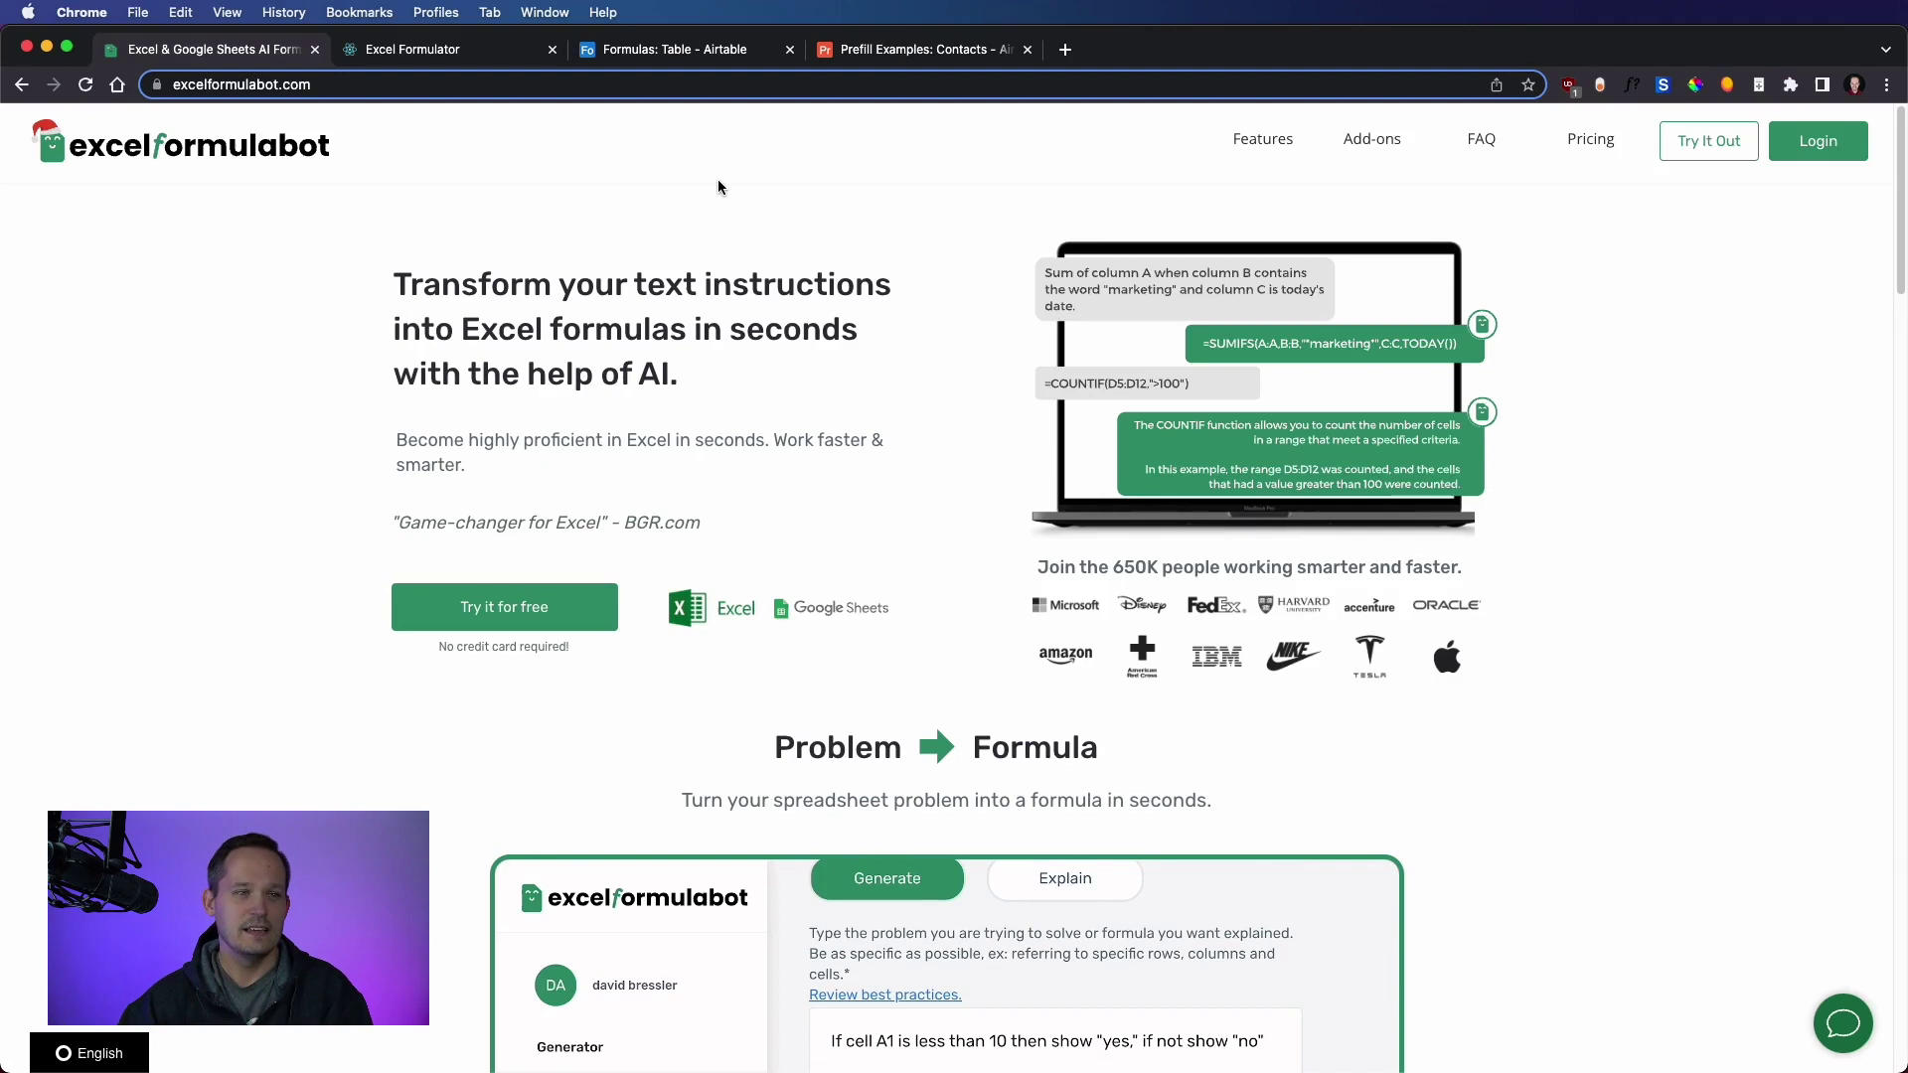
- Switch between the Excel Formula Bot homepage and the Excel Formulator builder, ending on the builder
click(435, 54)
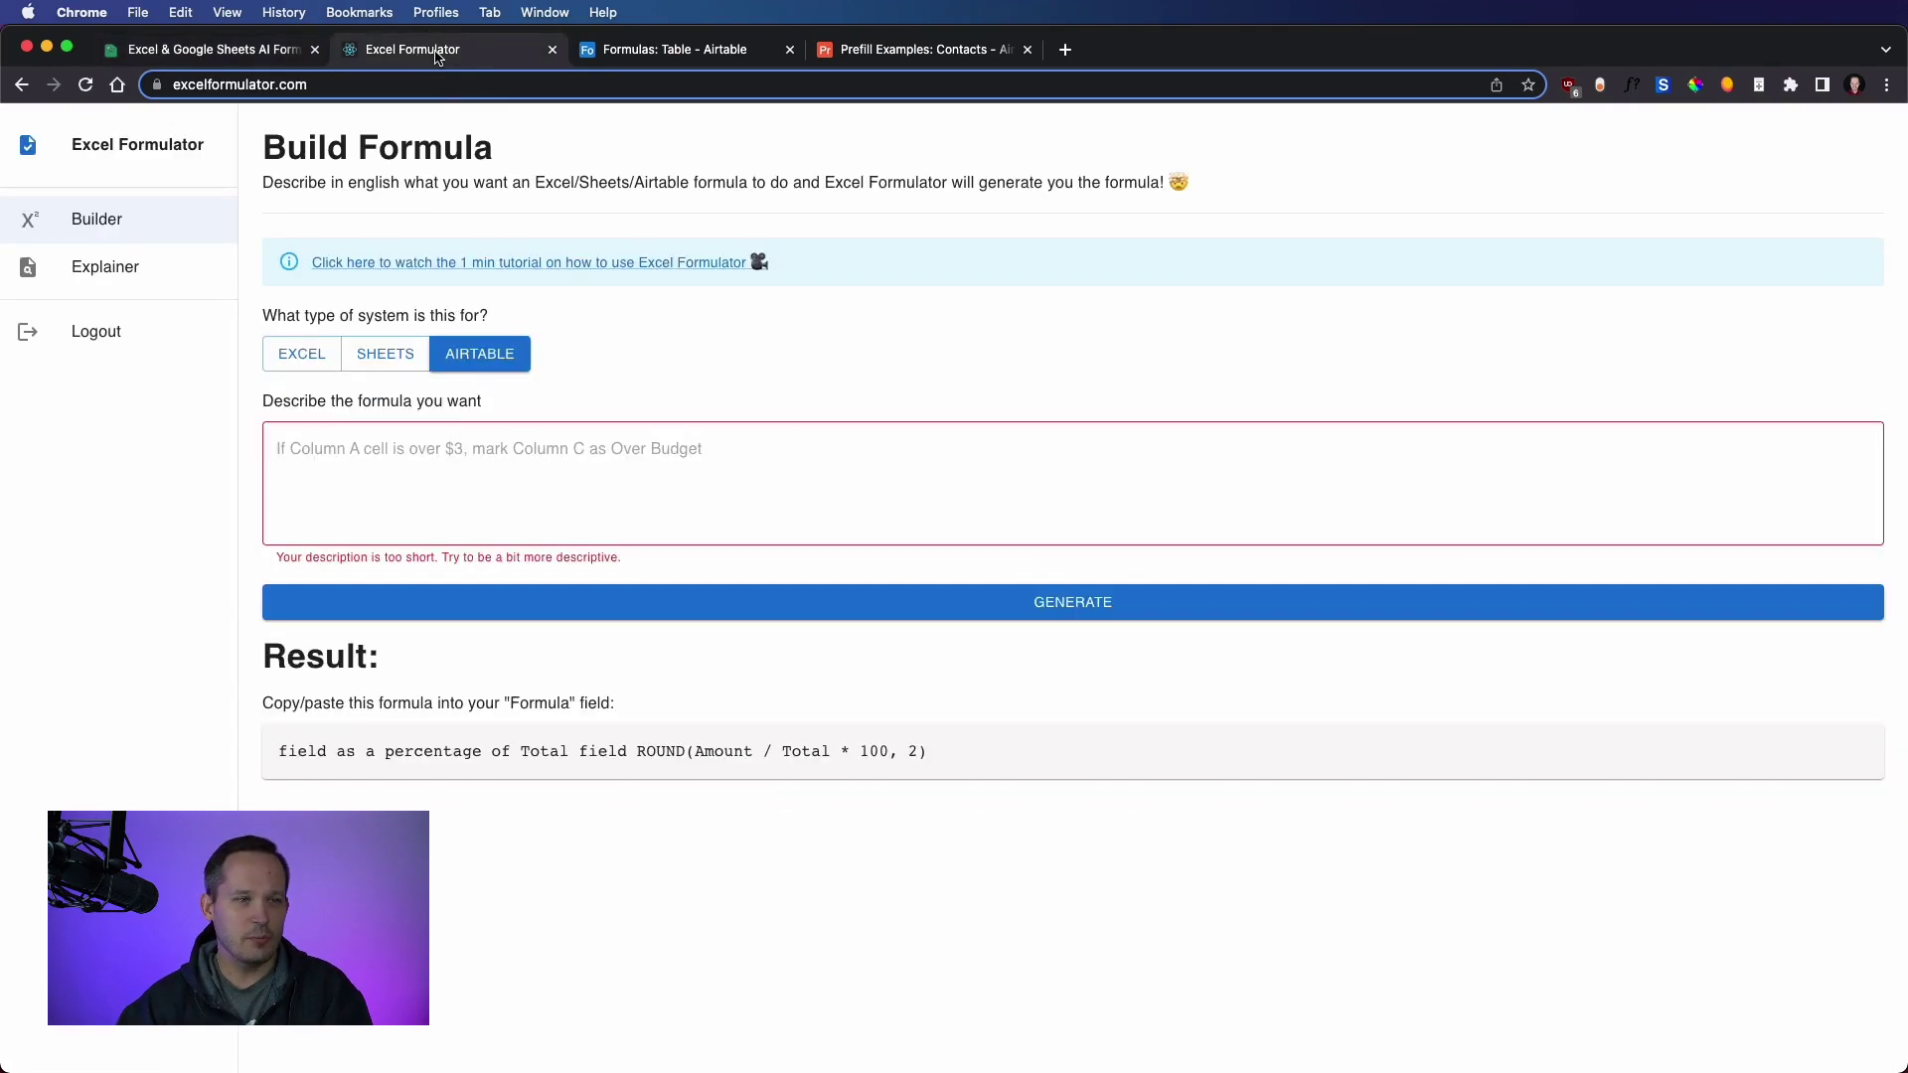
click(248, 58)
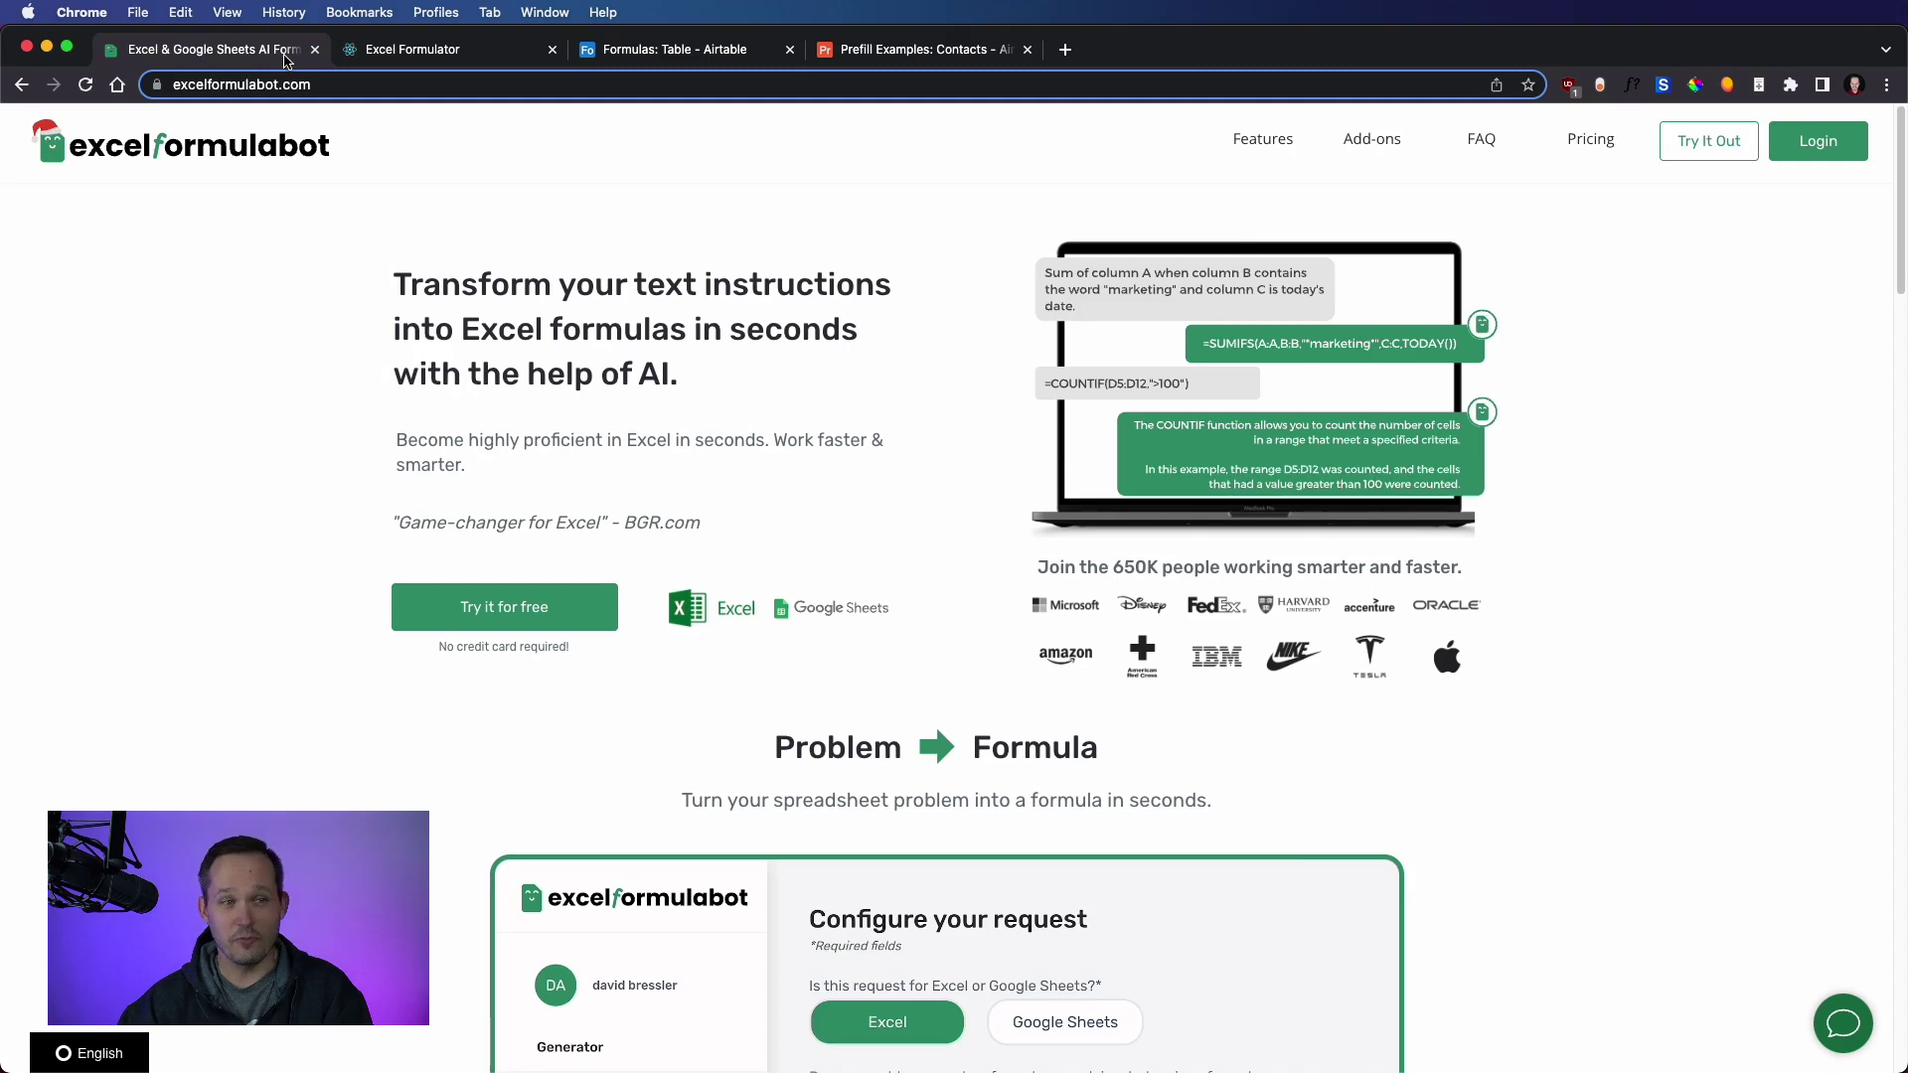
click(383, 56)
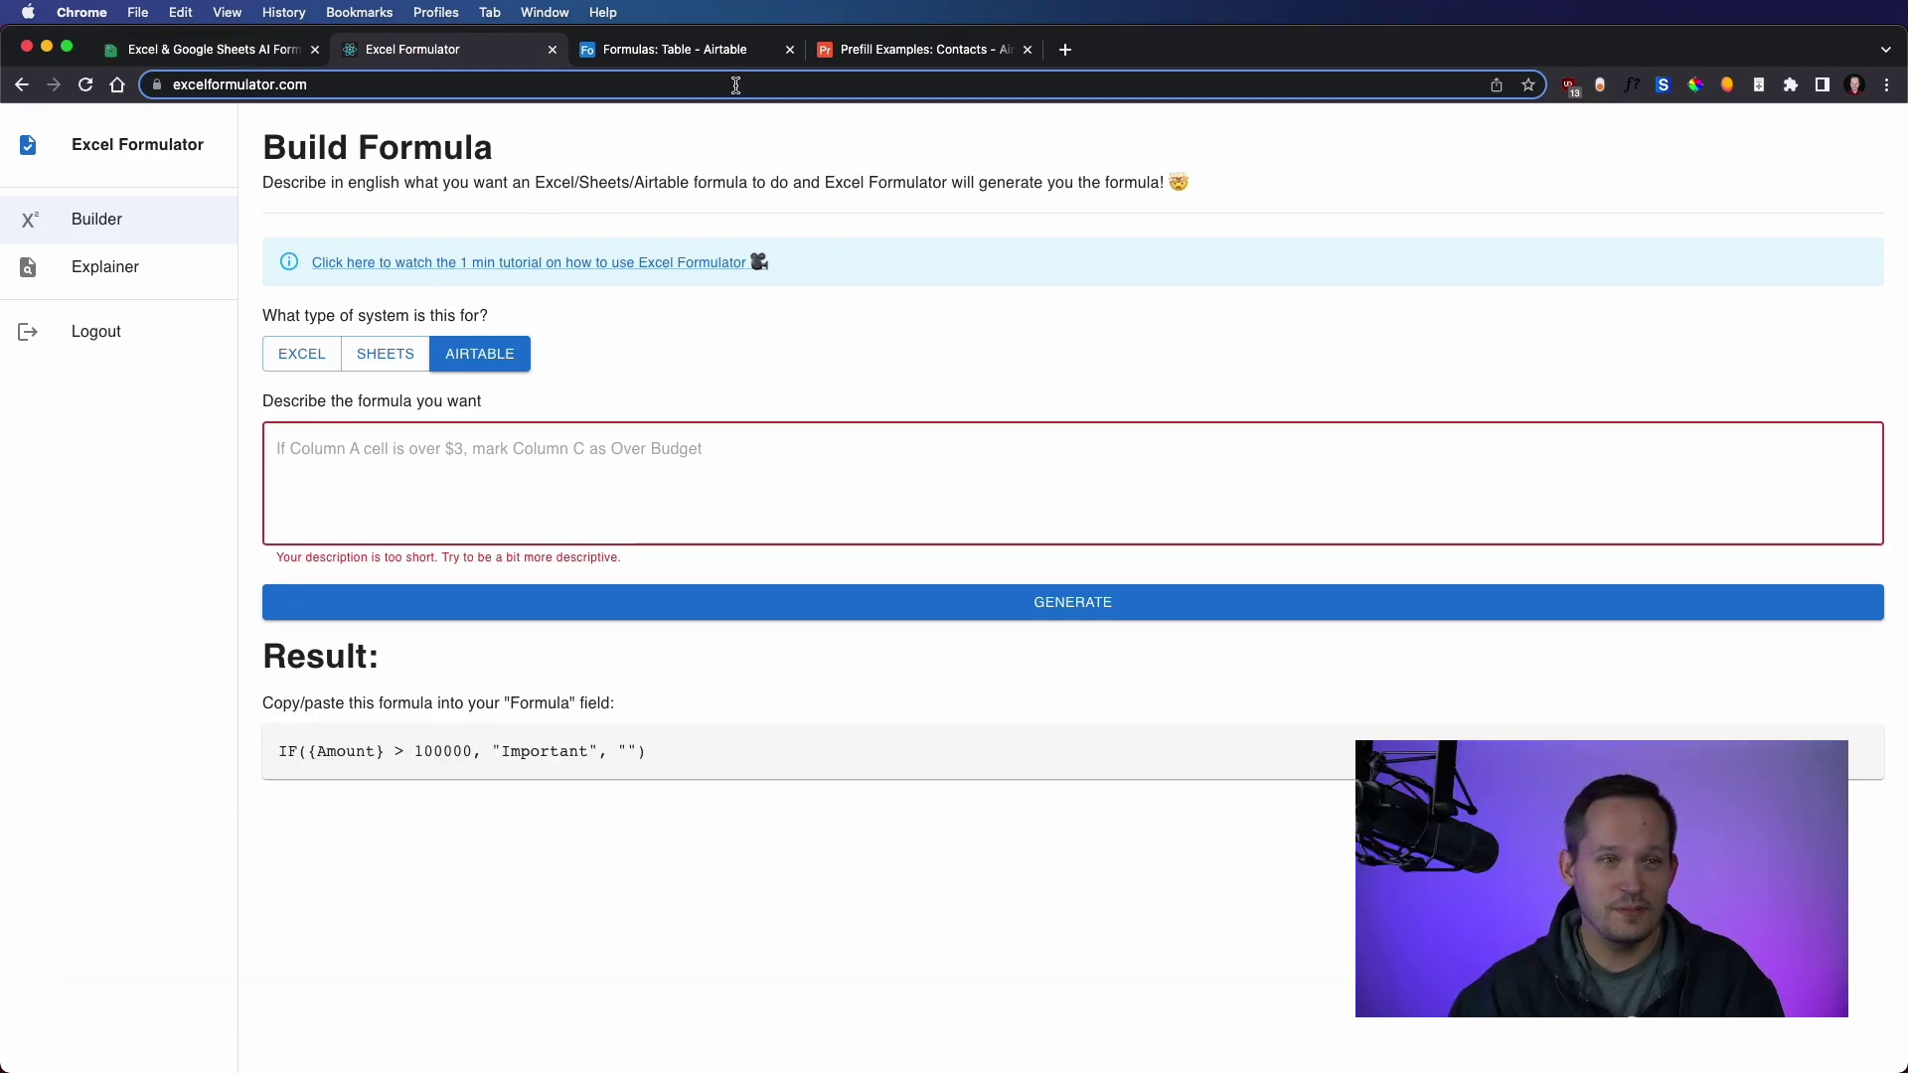
- Switch to the Airtable Formulas table showing the four opportunities and their fields
click(685, 50)
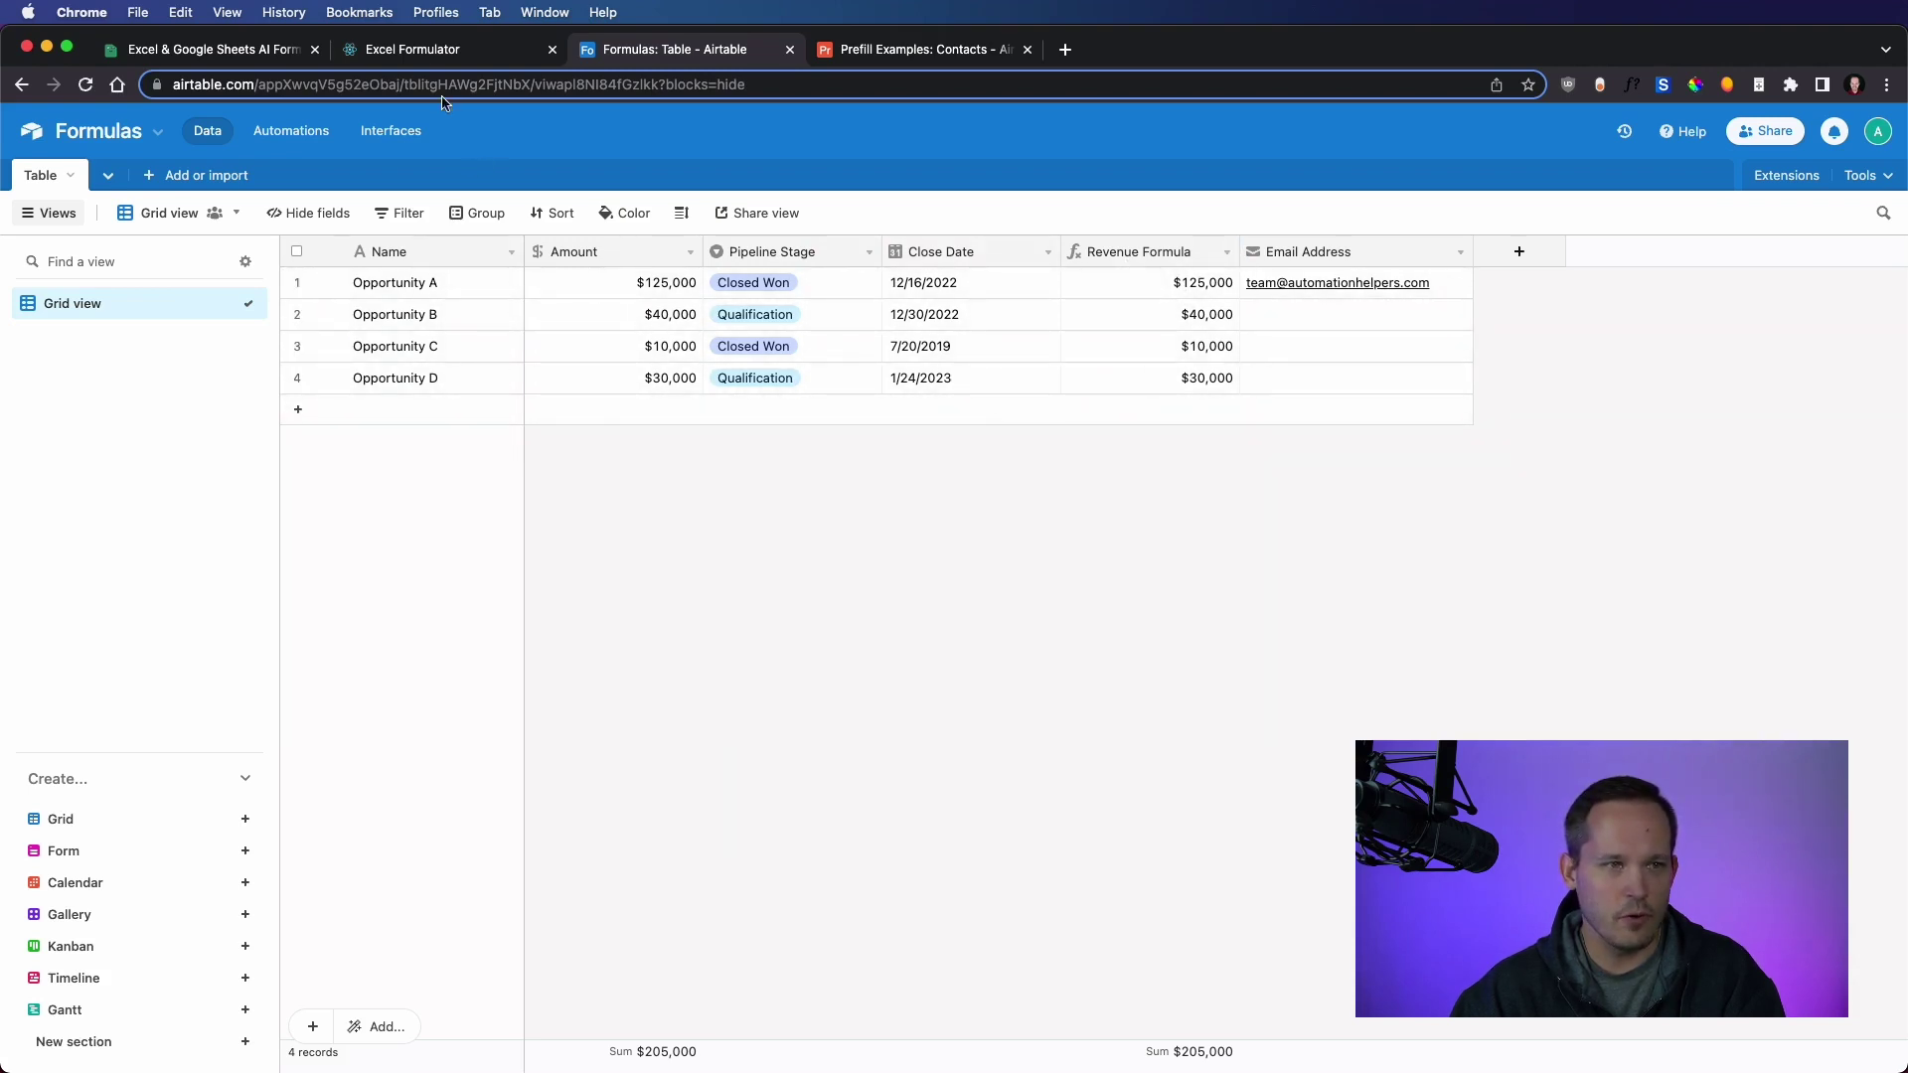
- Generate IF({Pipeline Stage}="Closed Won", {Amount}, "") from 'If Pipeline Stage is Closed Won display Amount' and select it
click(416, 51)
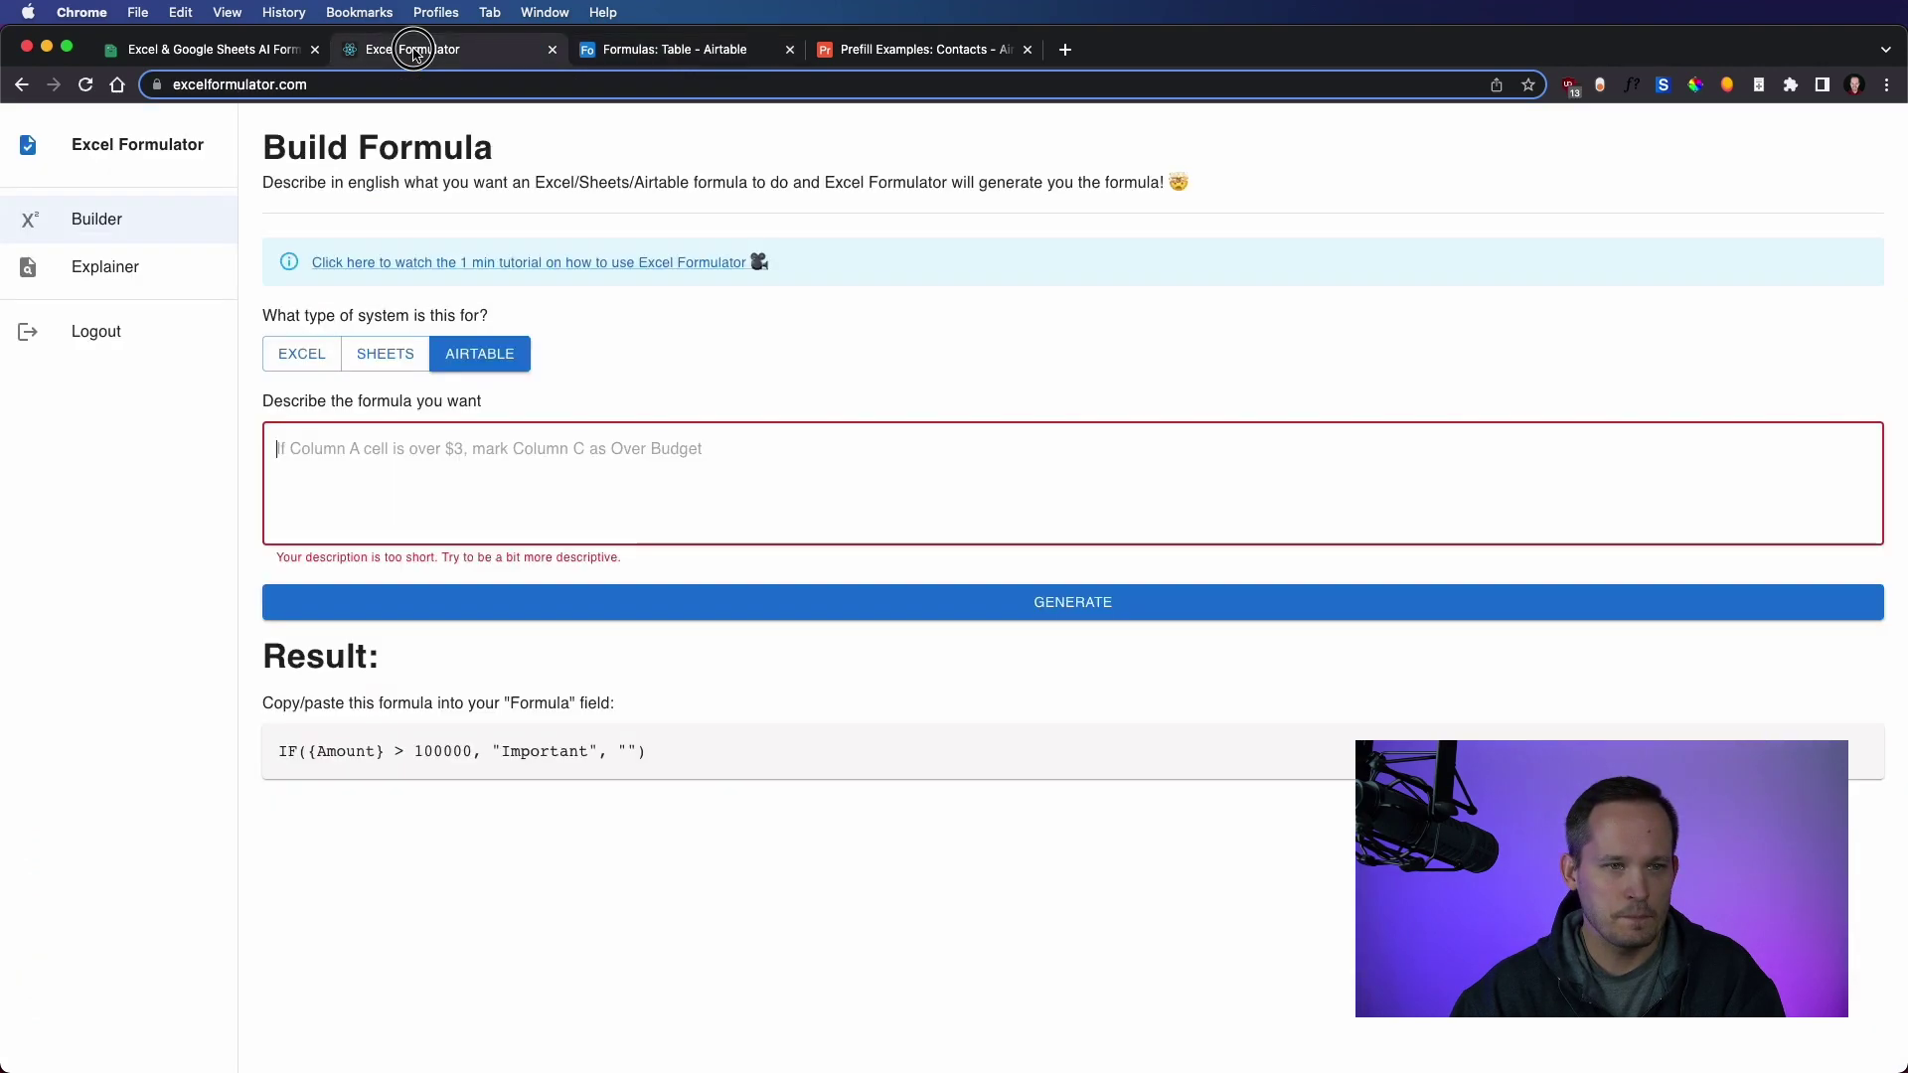
click(500, 494)
text(If)
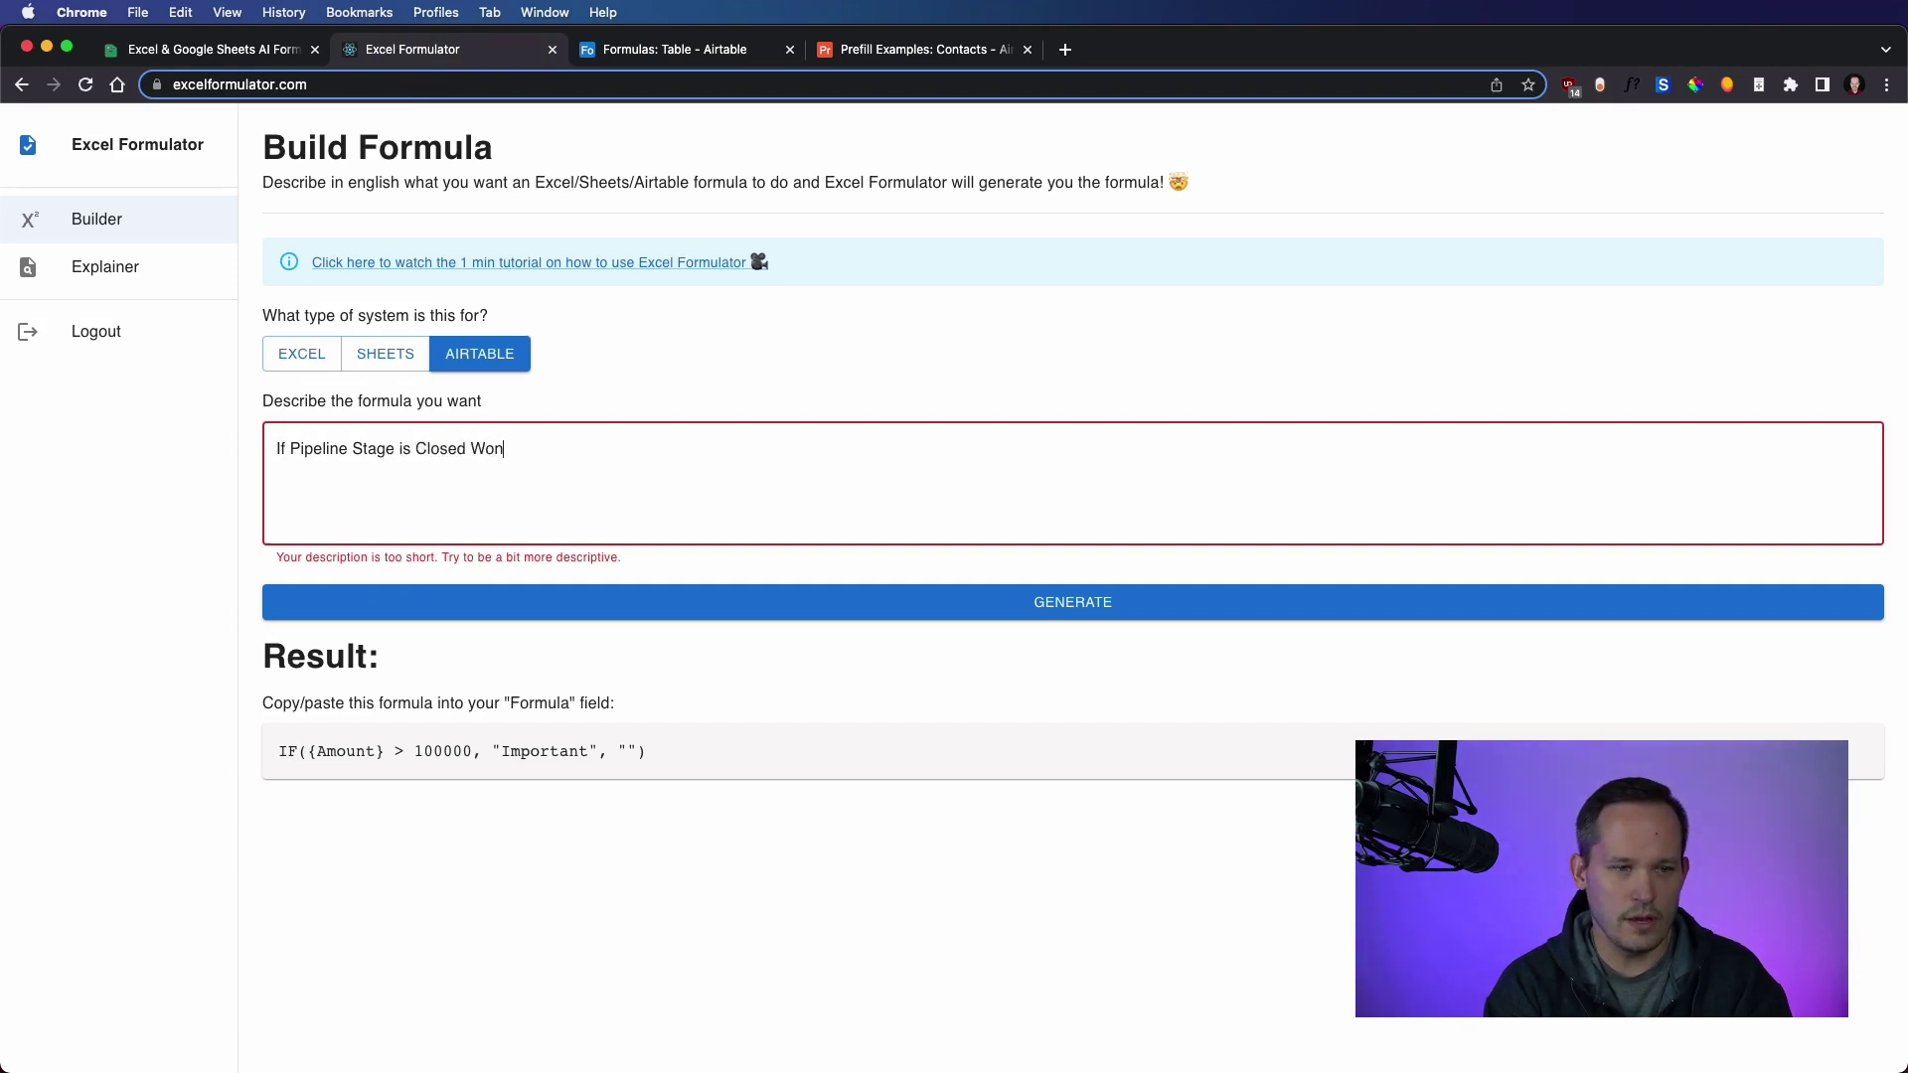
text(Pipeline Stage is Closed Won display )
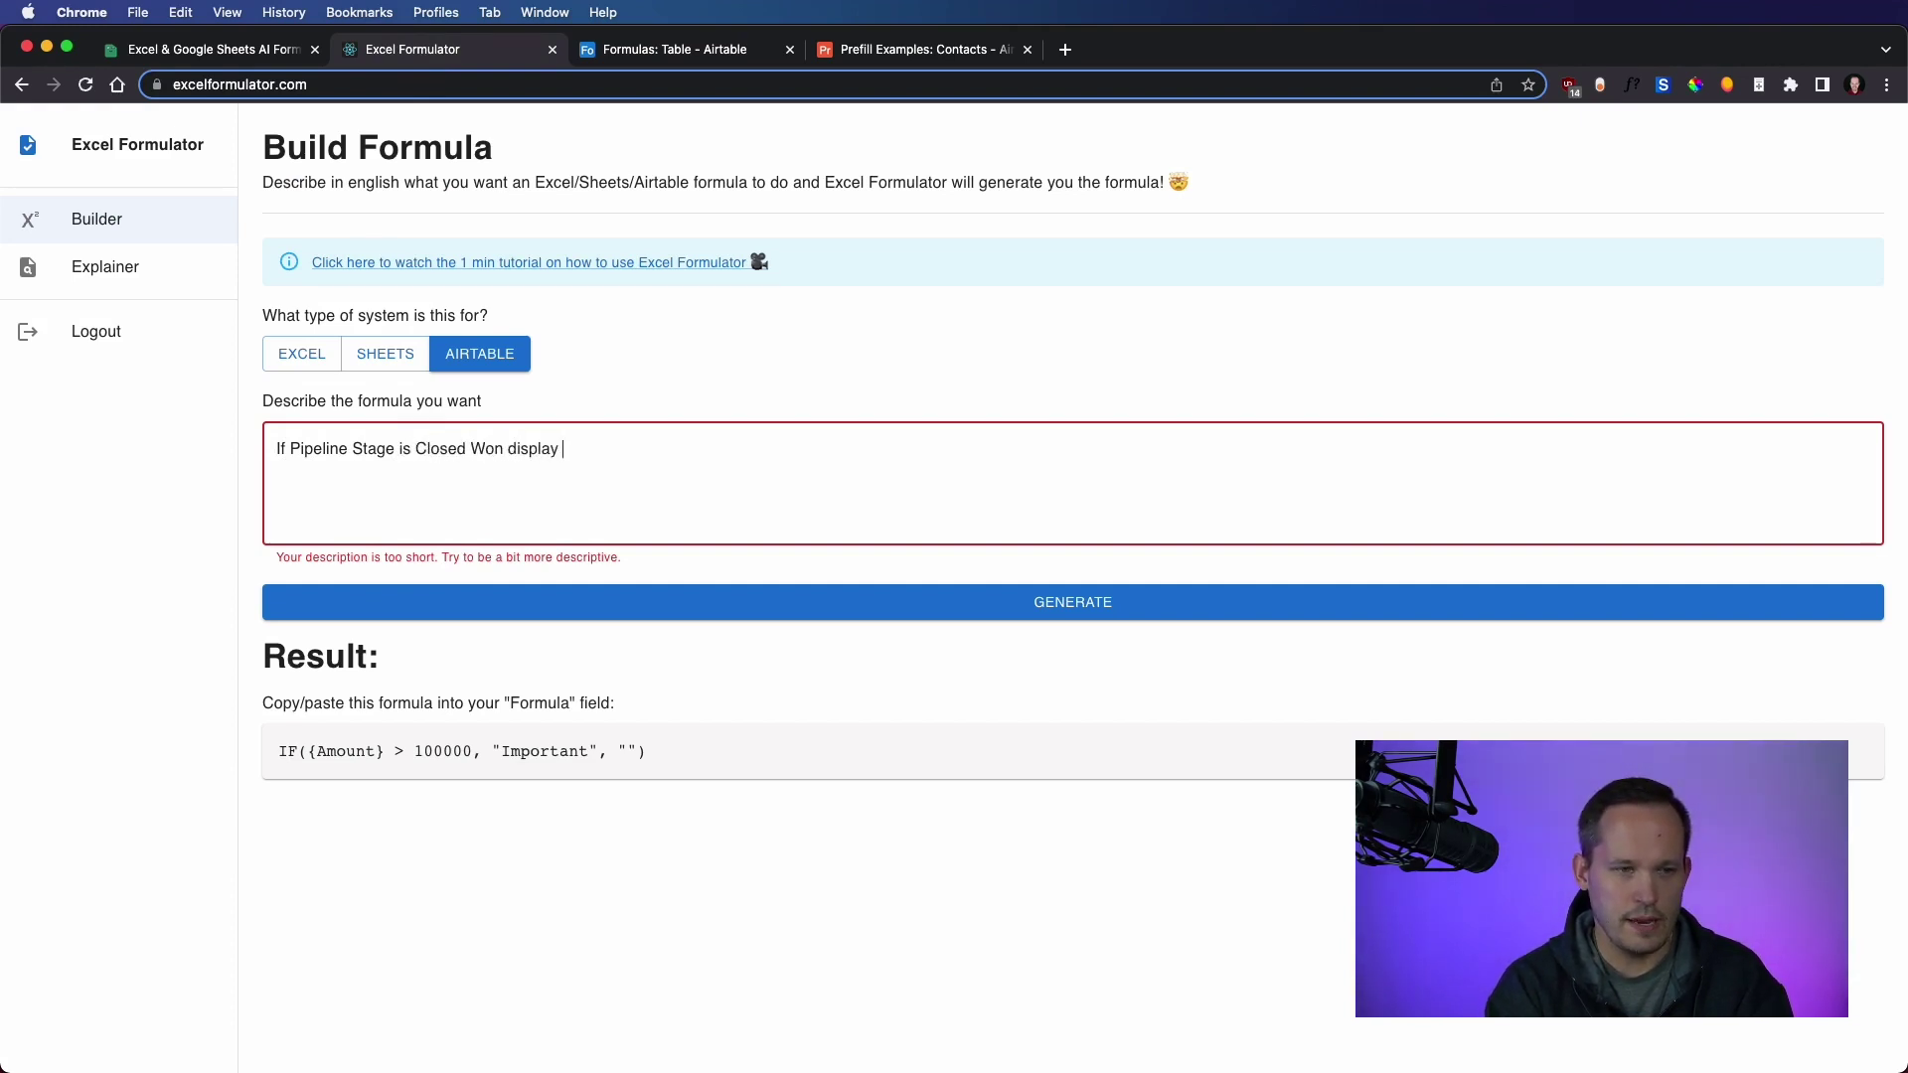
text(Amount)
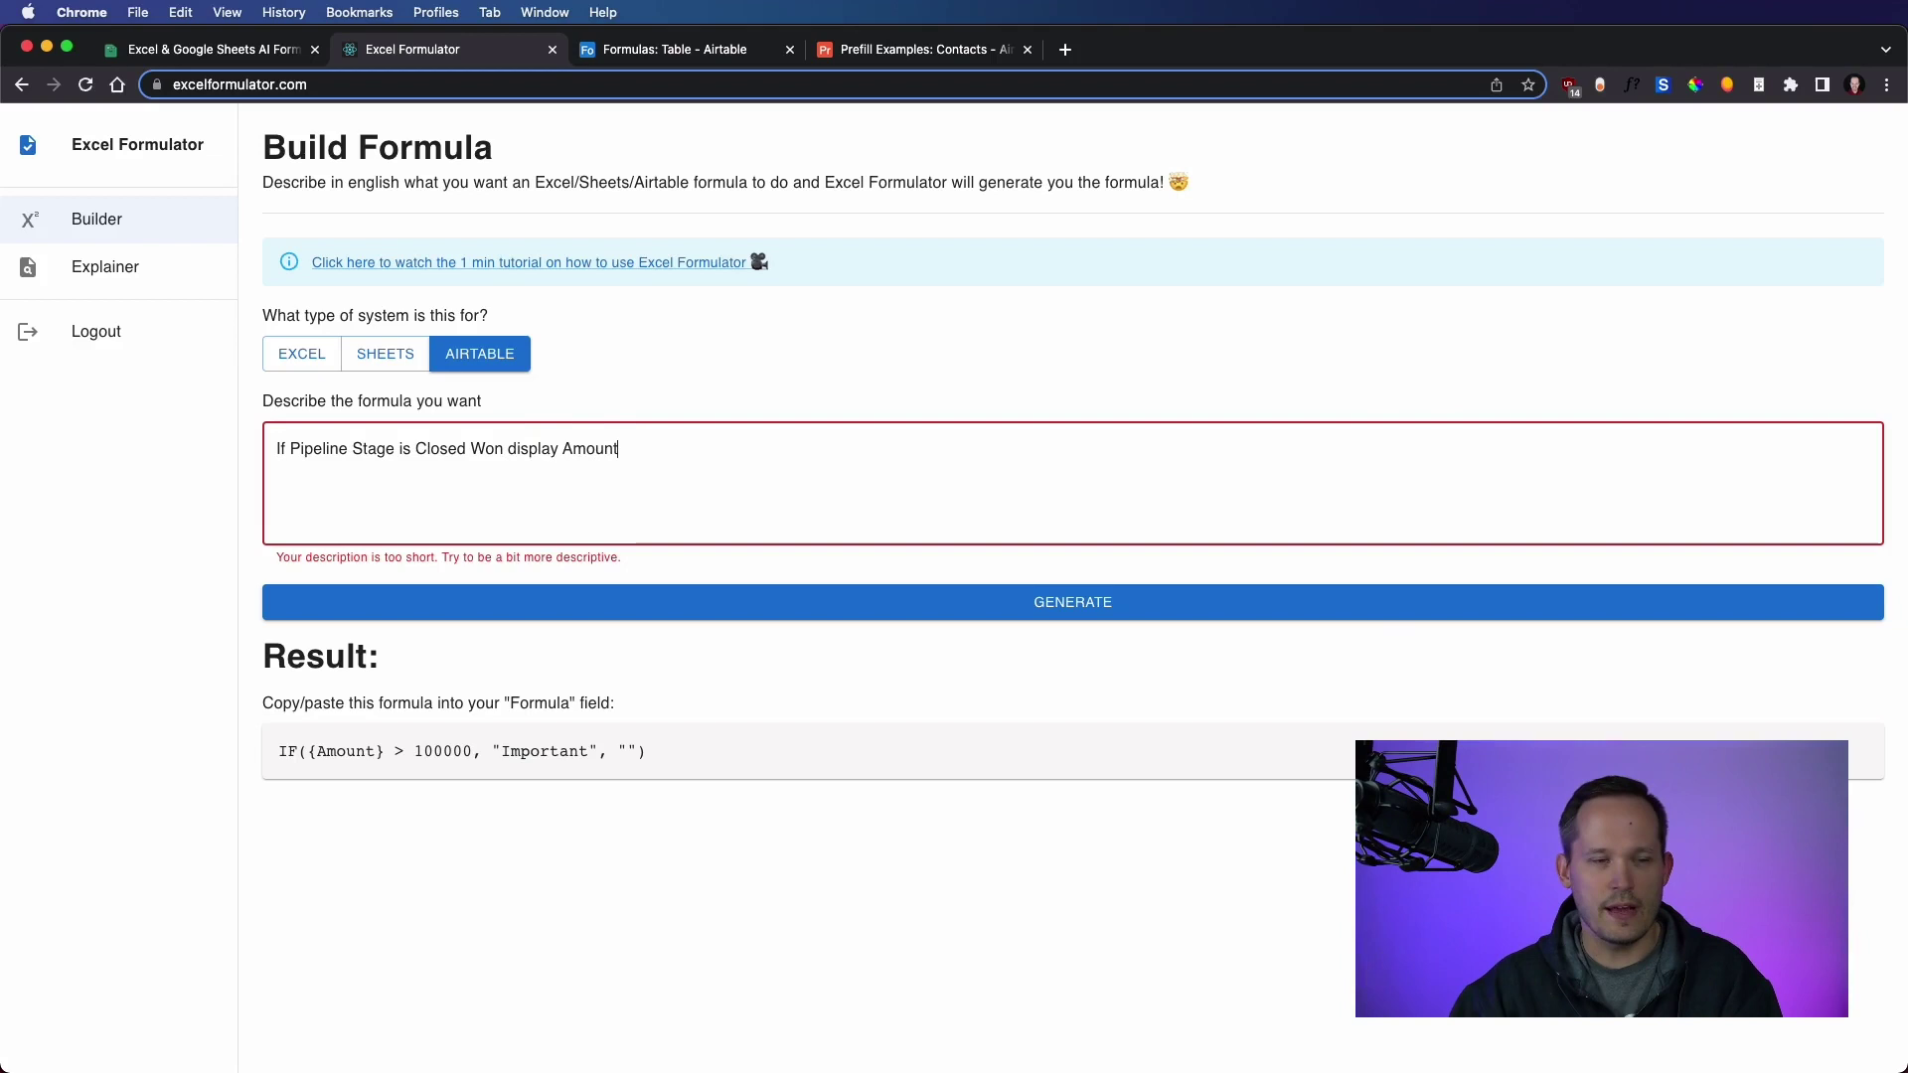
click(916, 615)
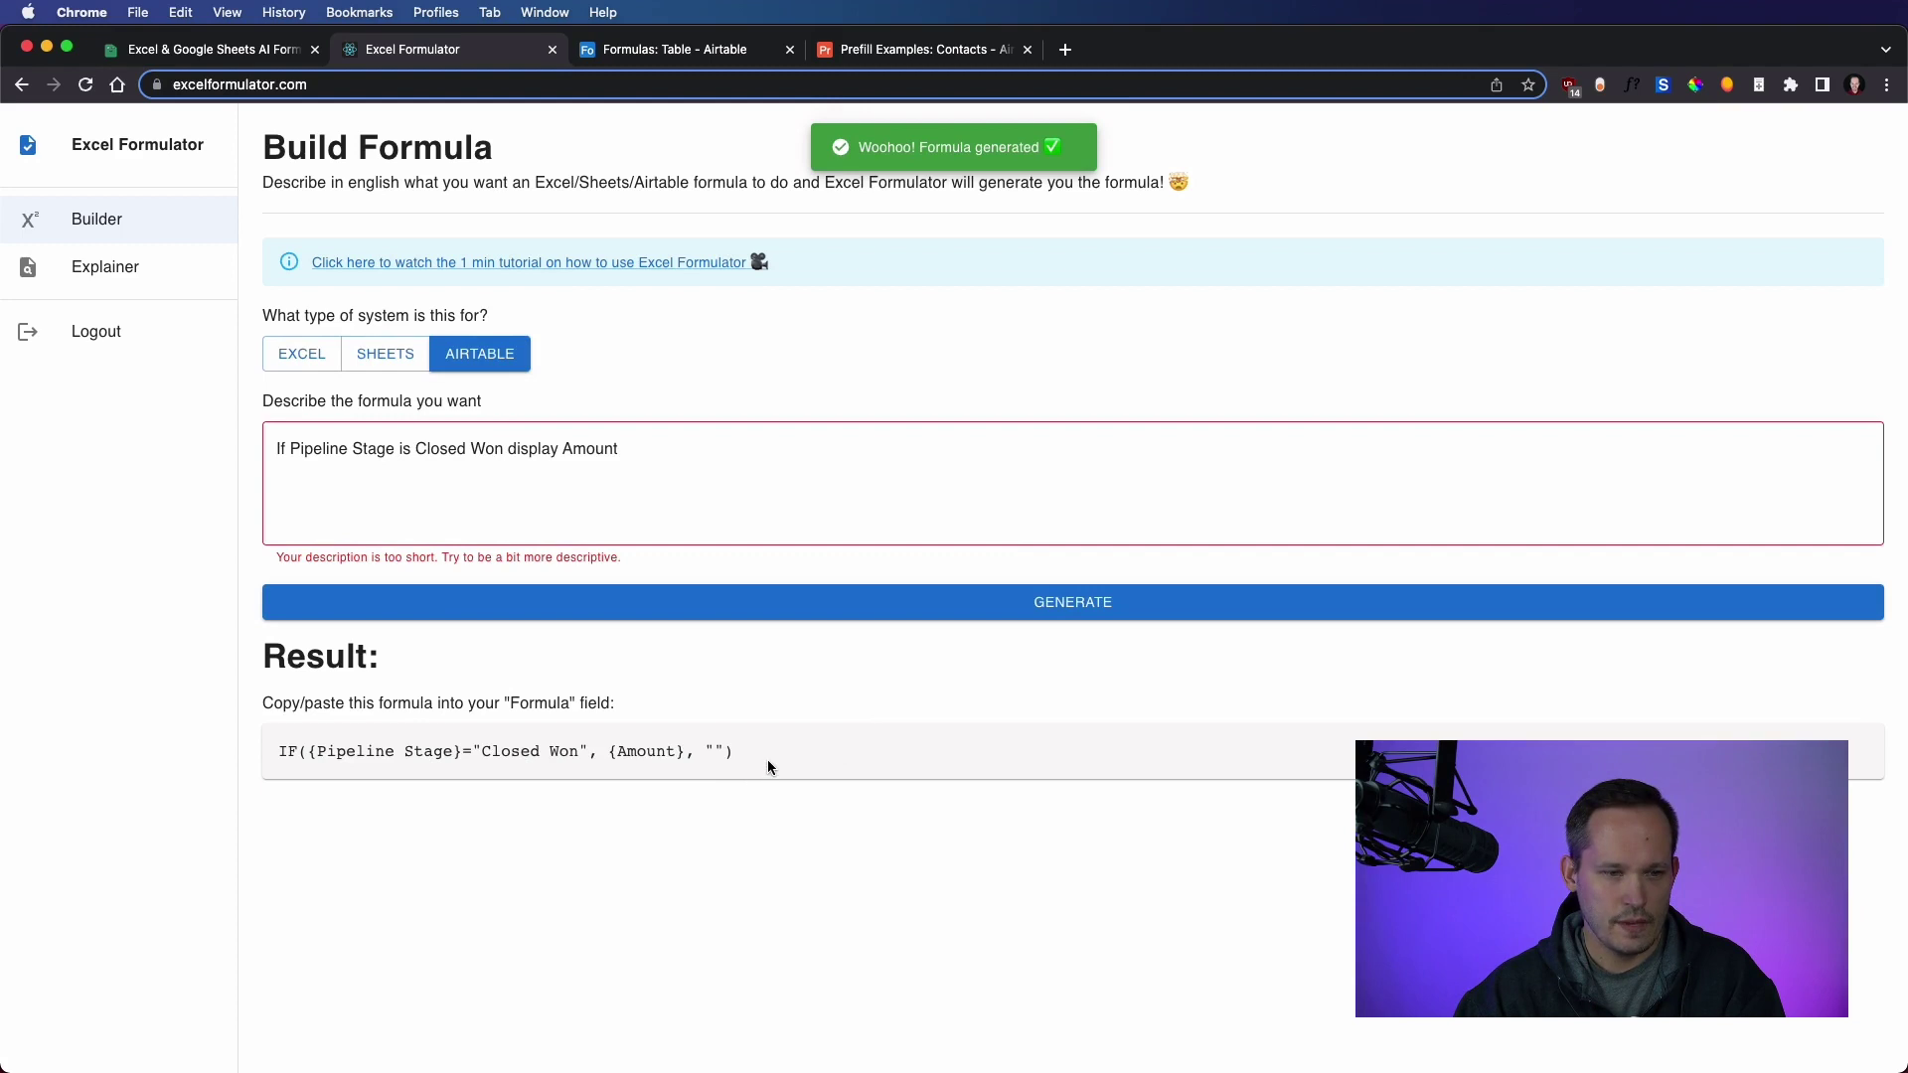
drag(767, 759, 271, 753)
key(super+c)
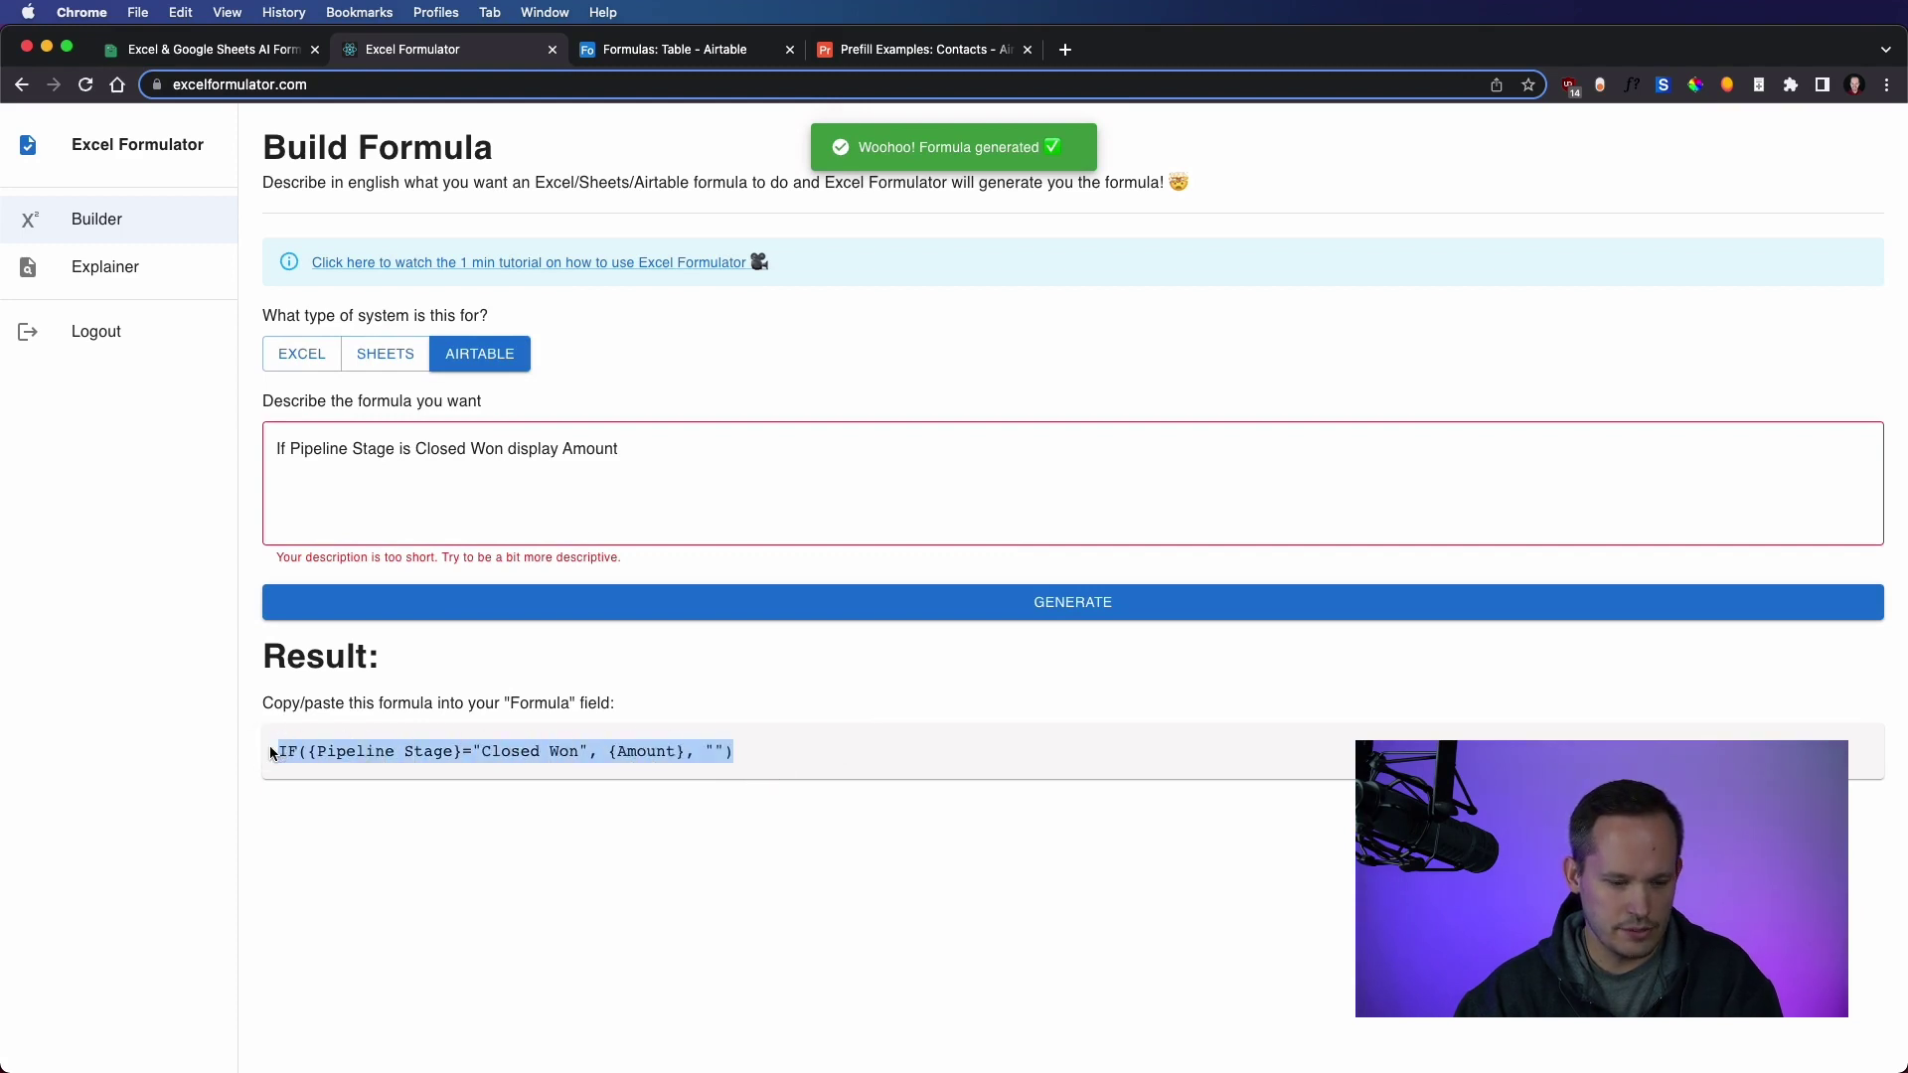
- Replace the Revenue Formula field's Amount formula with the pasted Closed Won IF formula and save
click(646, 57)
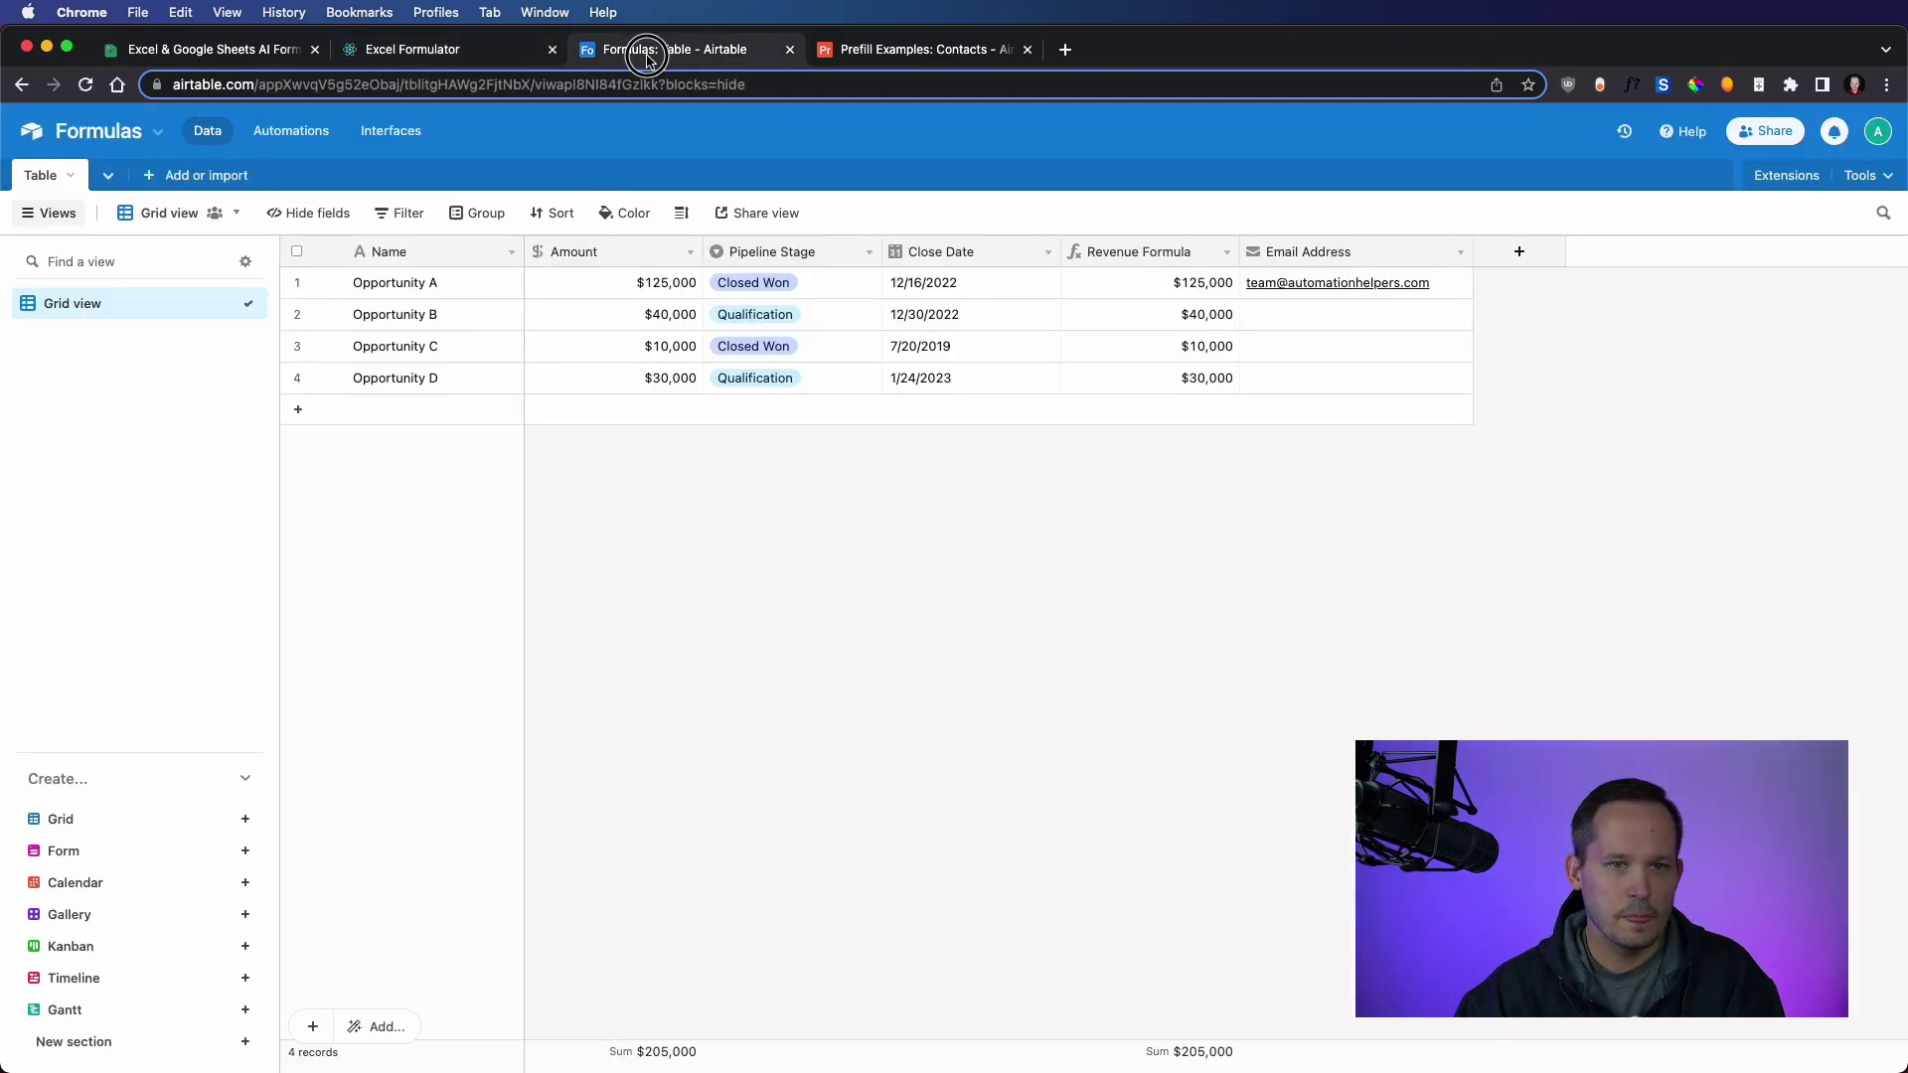
click(1226, 254)
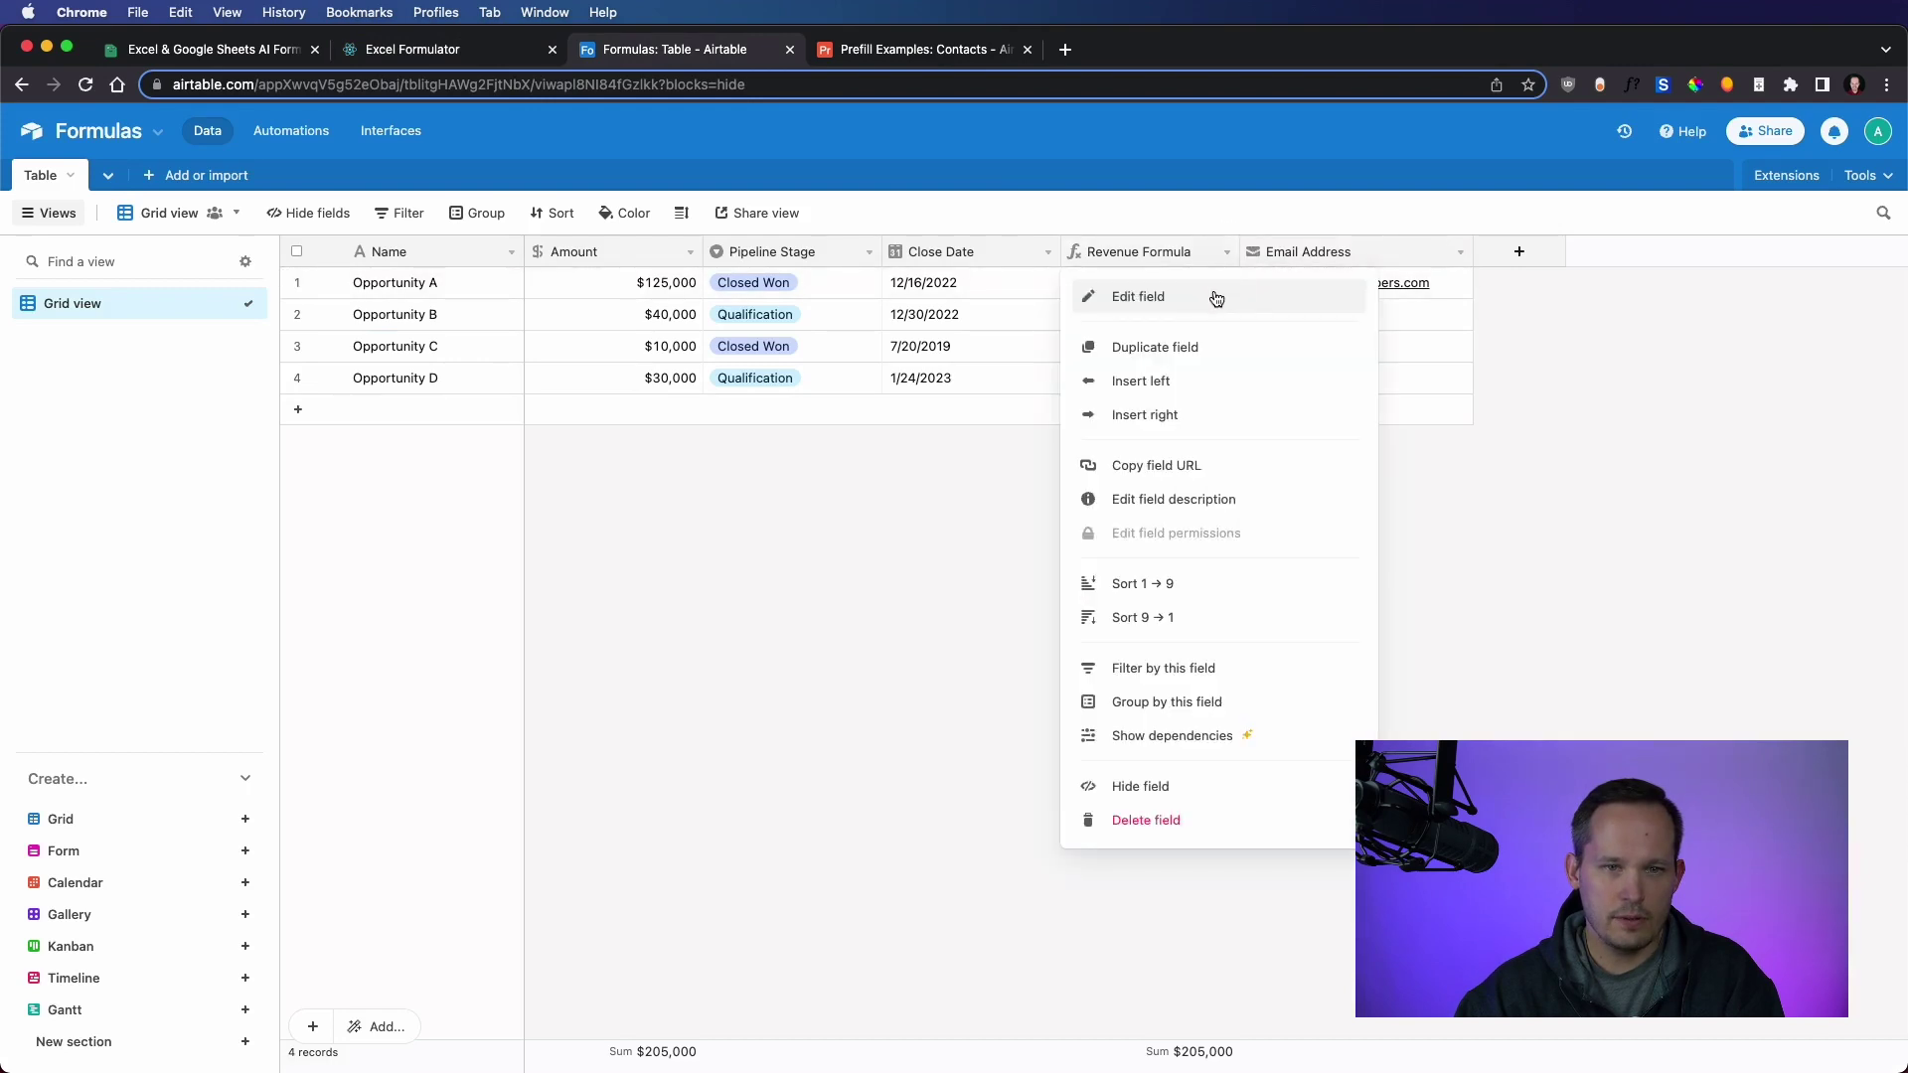
click(1216, 298)
drag(1114, 481, 1012, 494)
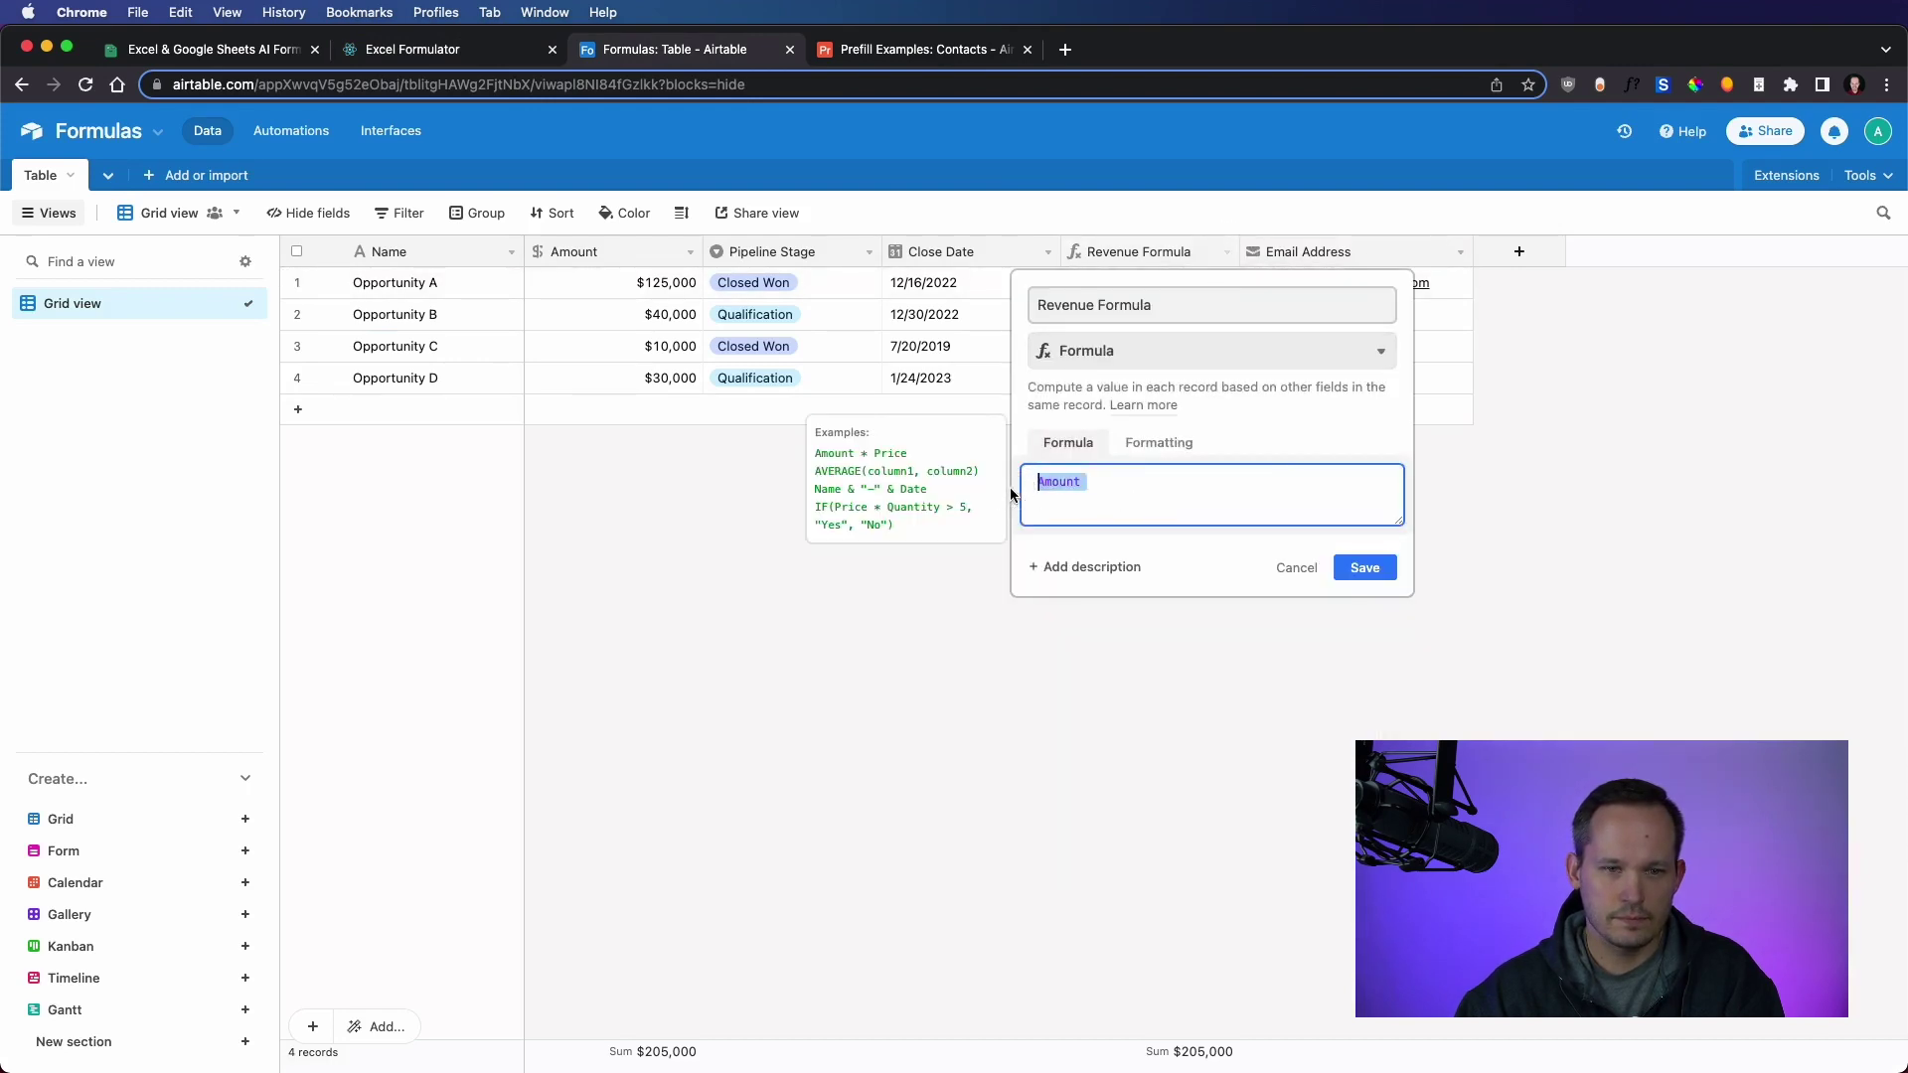
key(super+v)
click(1365, 567)
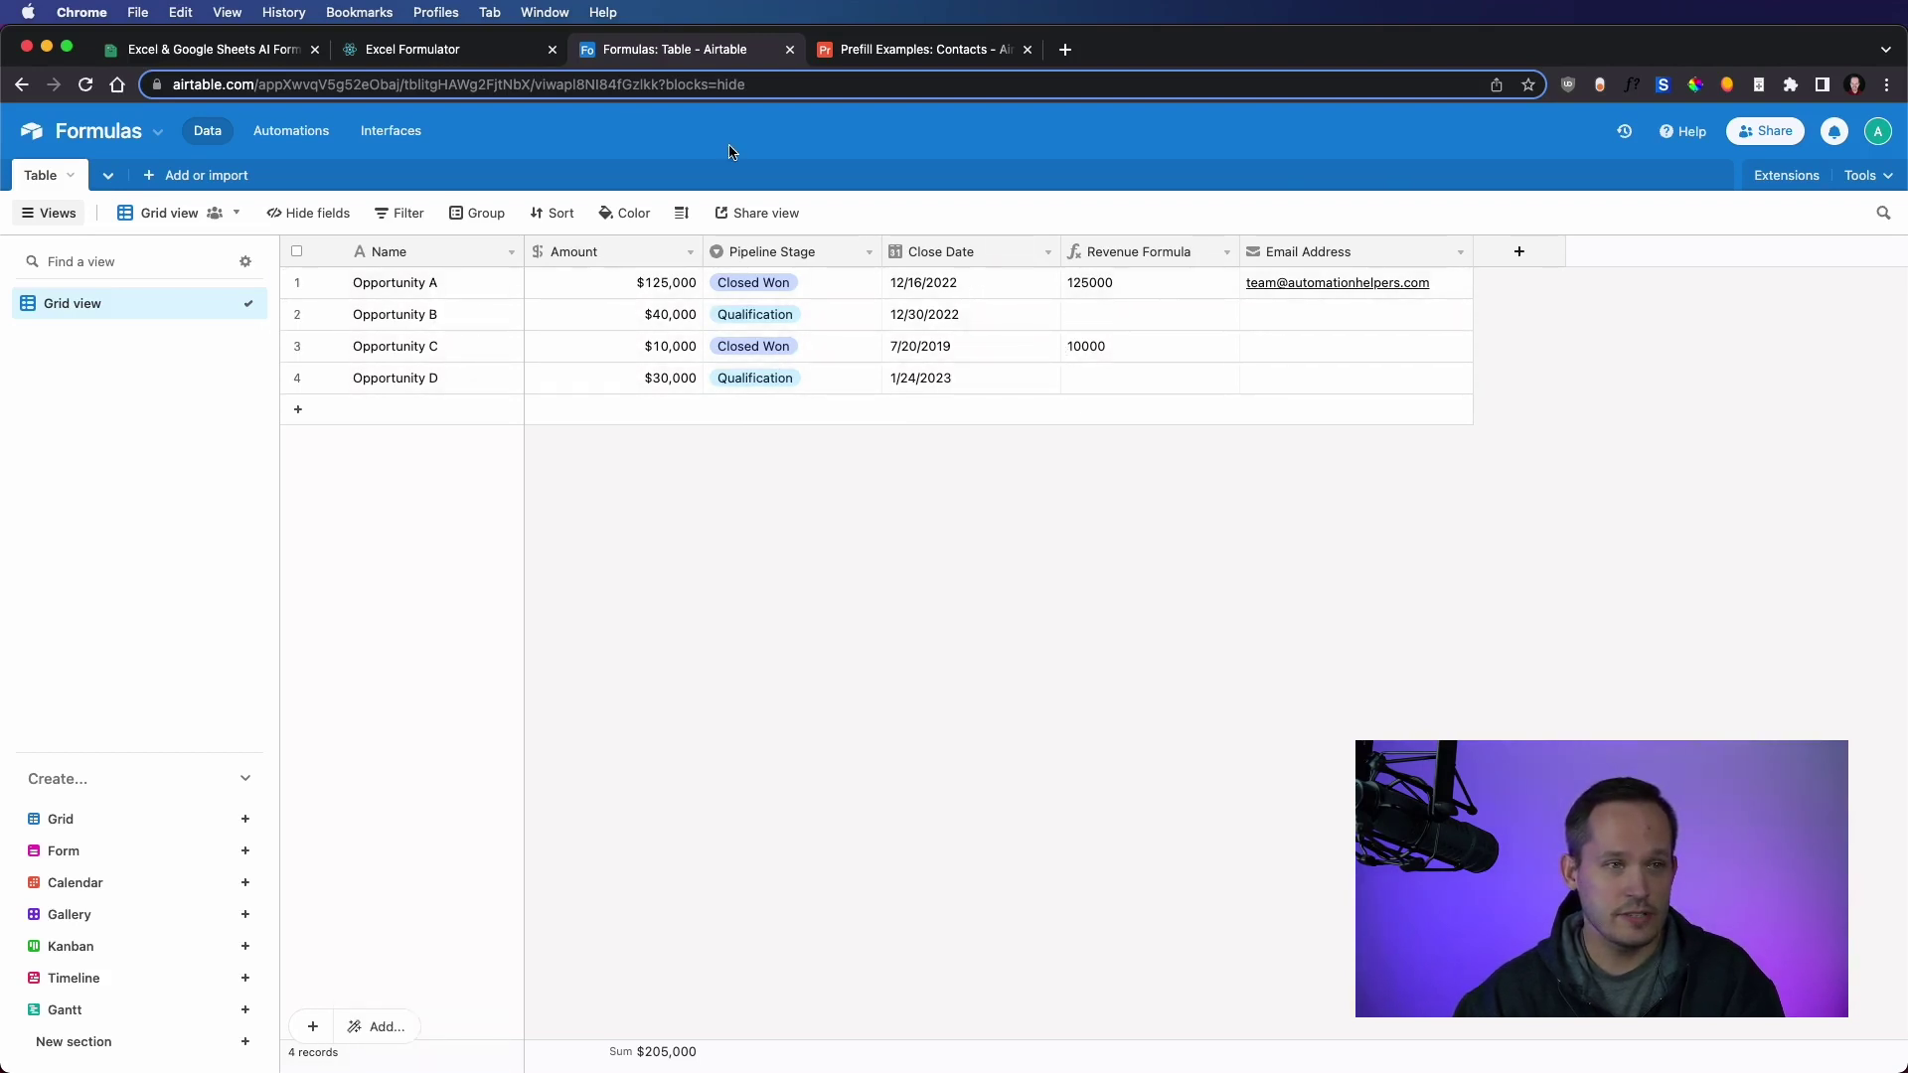
- Reword the description to 'If Close Date is in 2022 display Amount', generate the formula, and select it
click(451, 56)
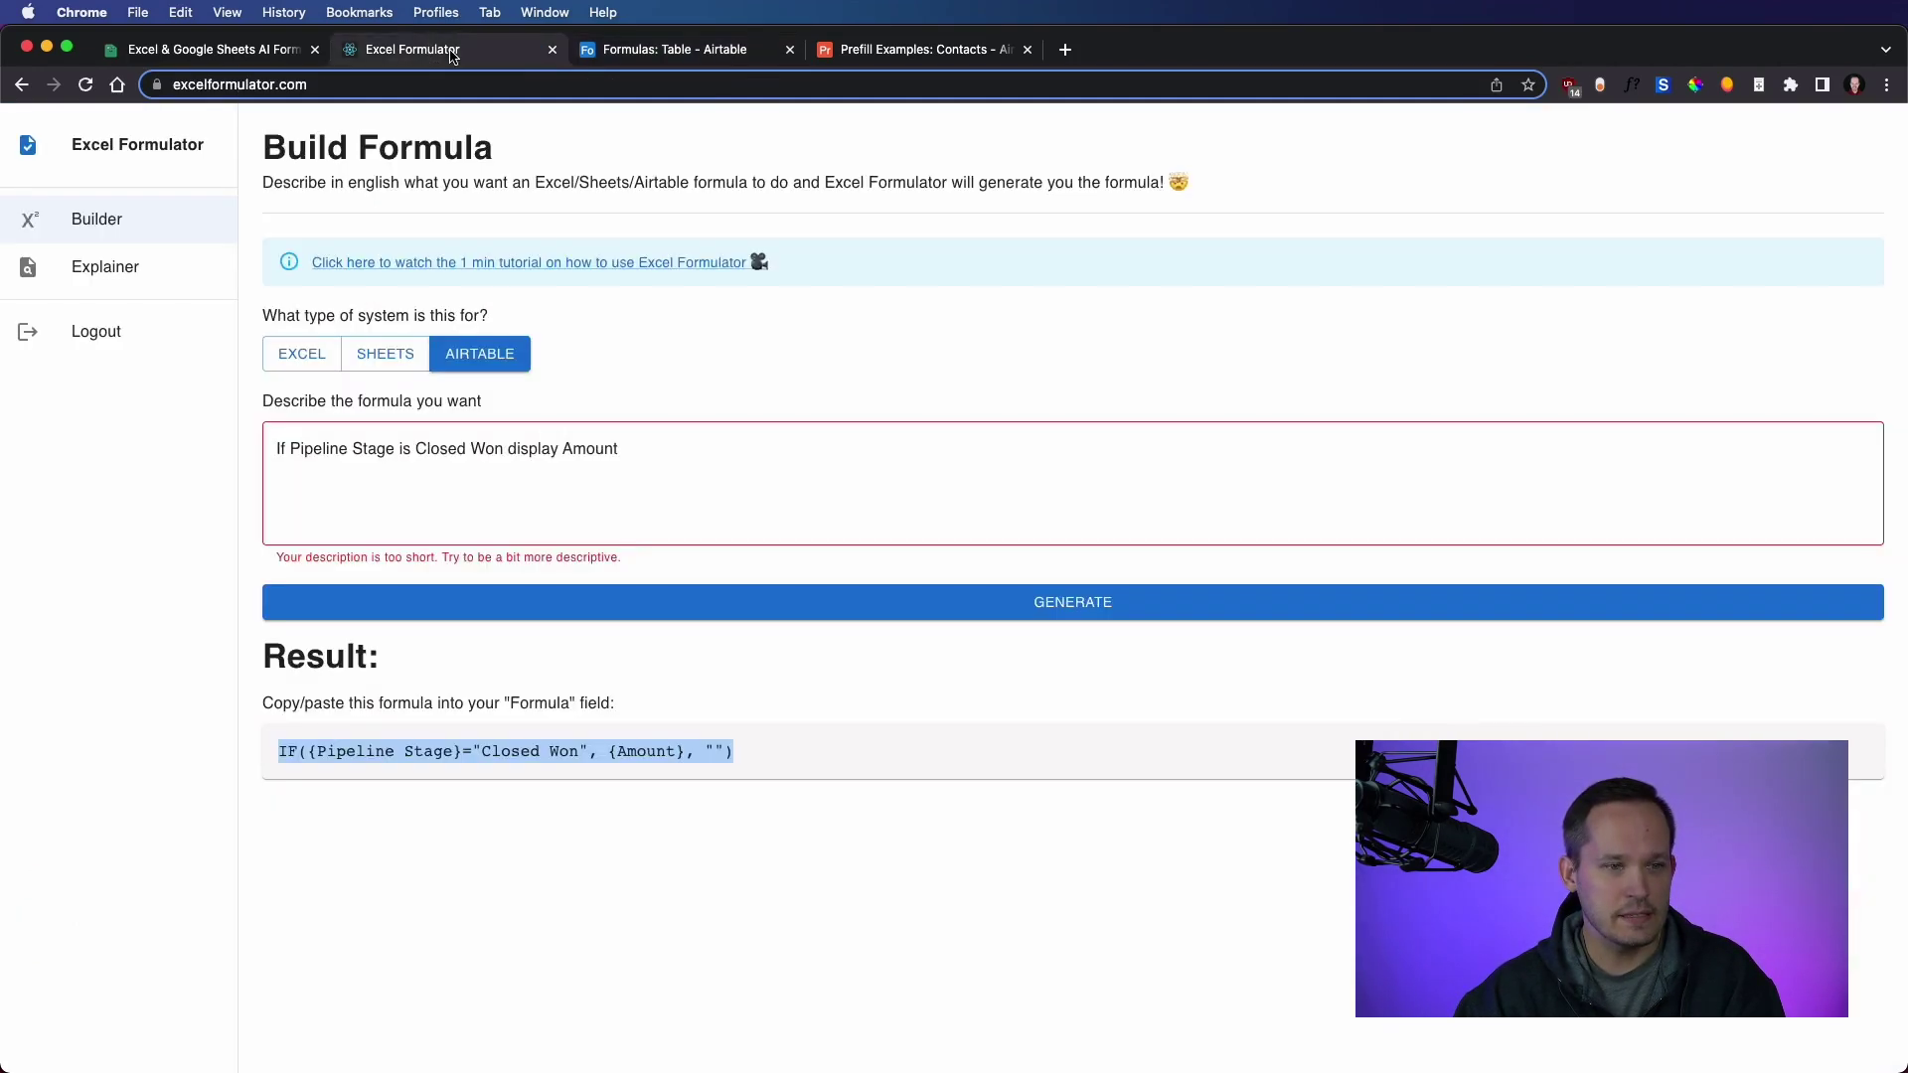
click(600, 475)
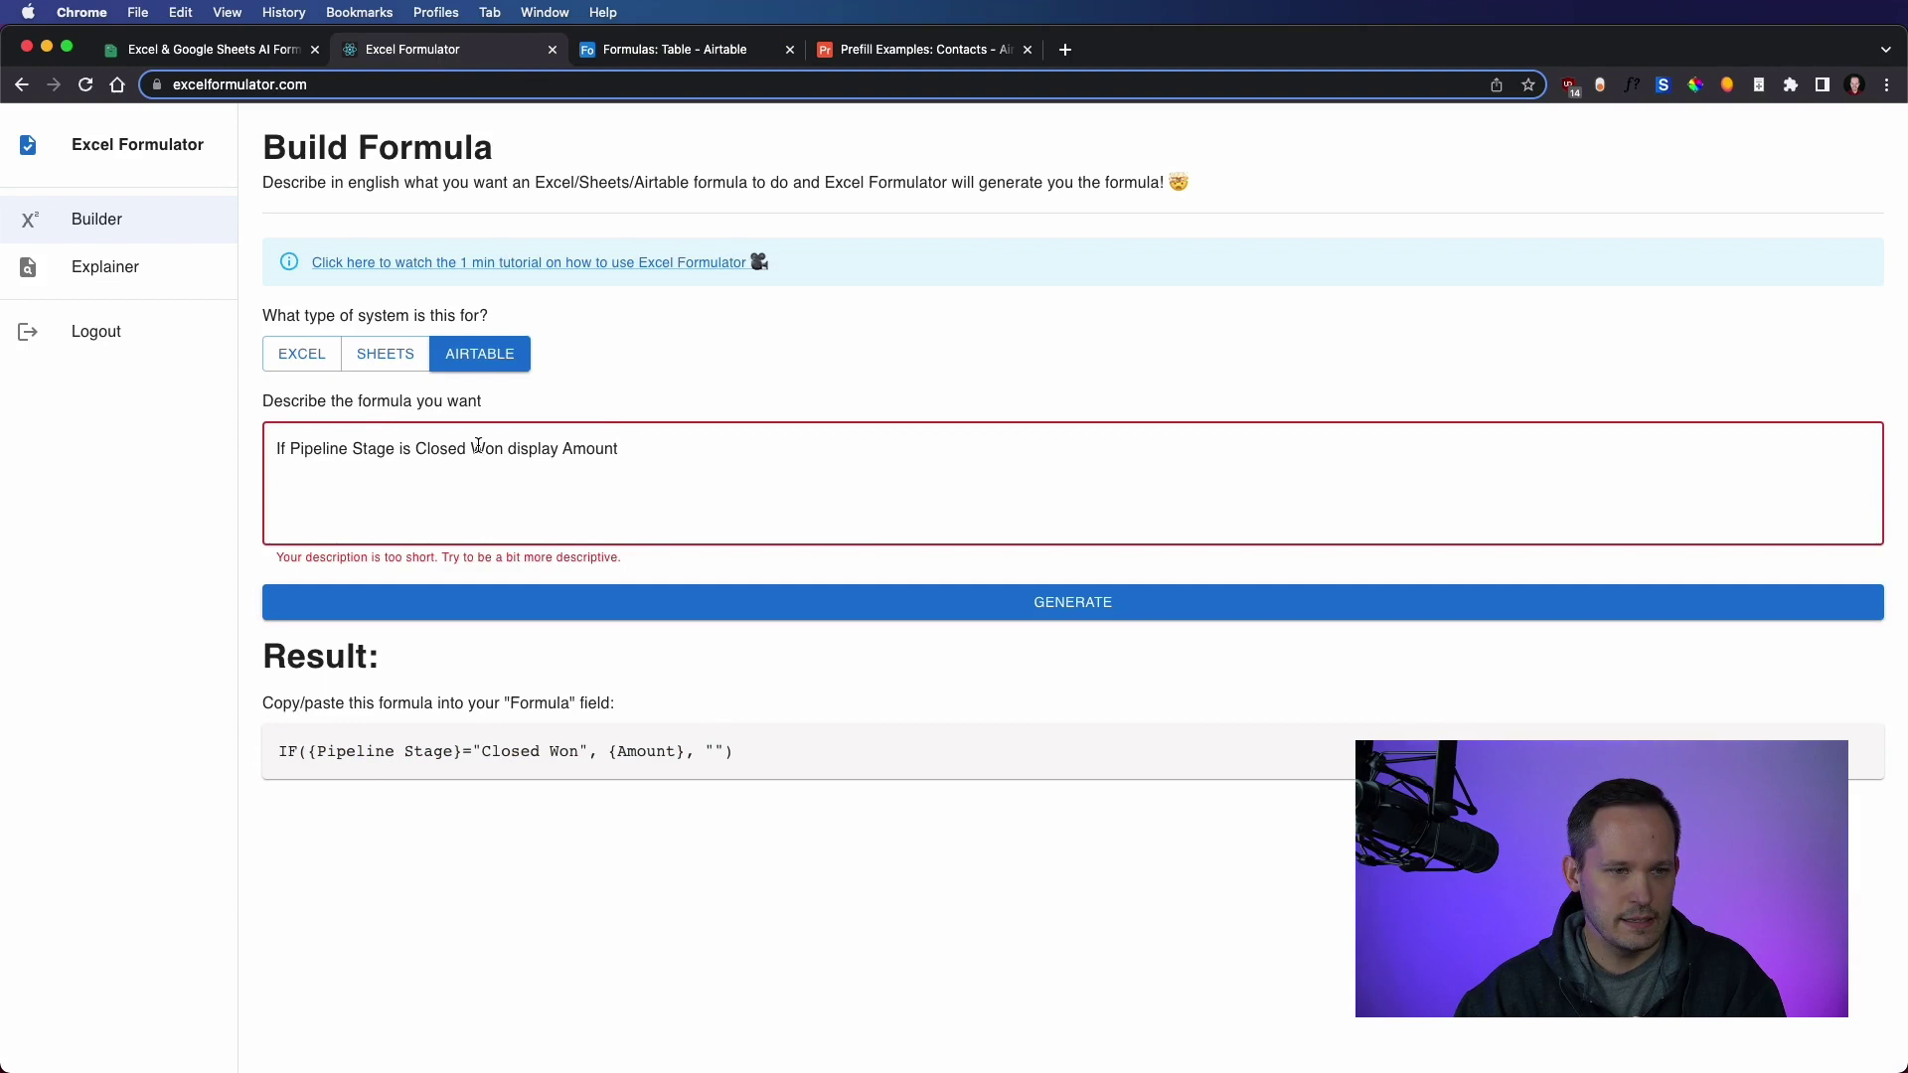
drag(500, 449, 295, 448)
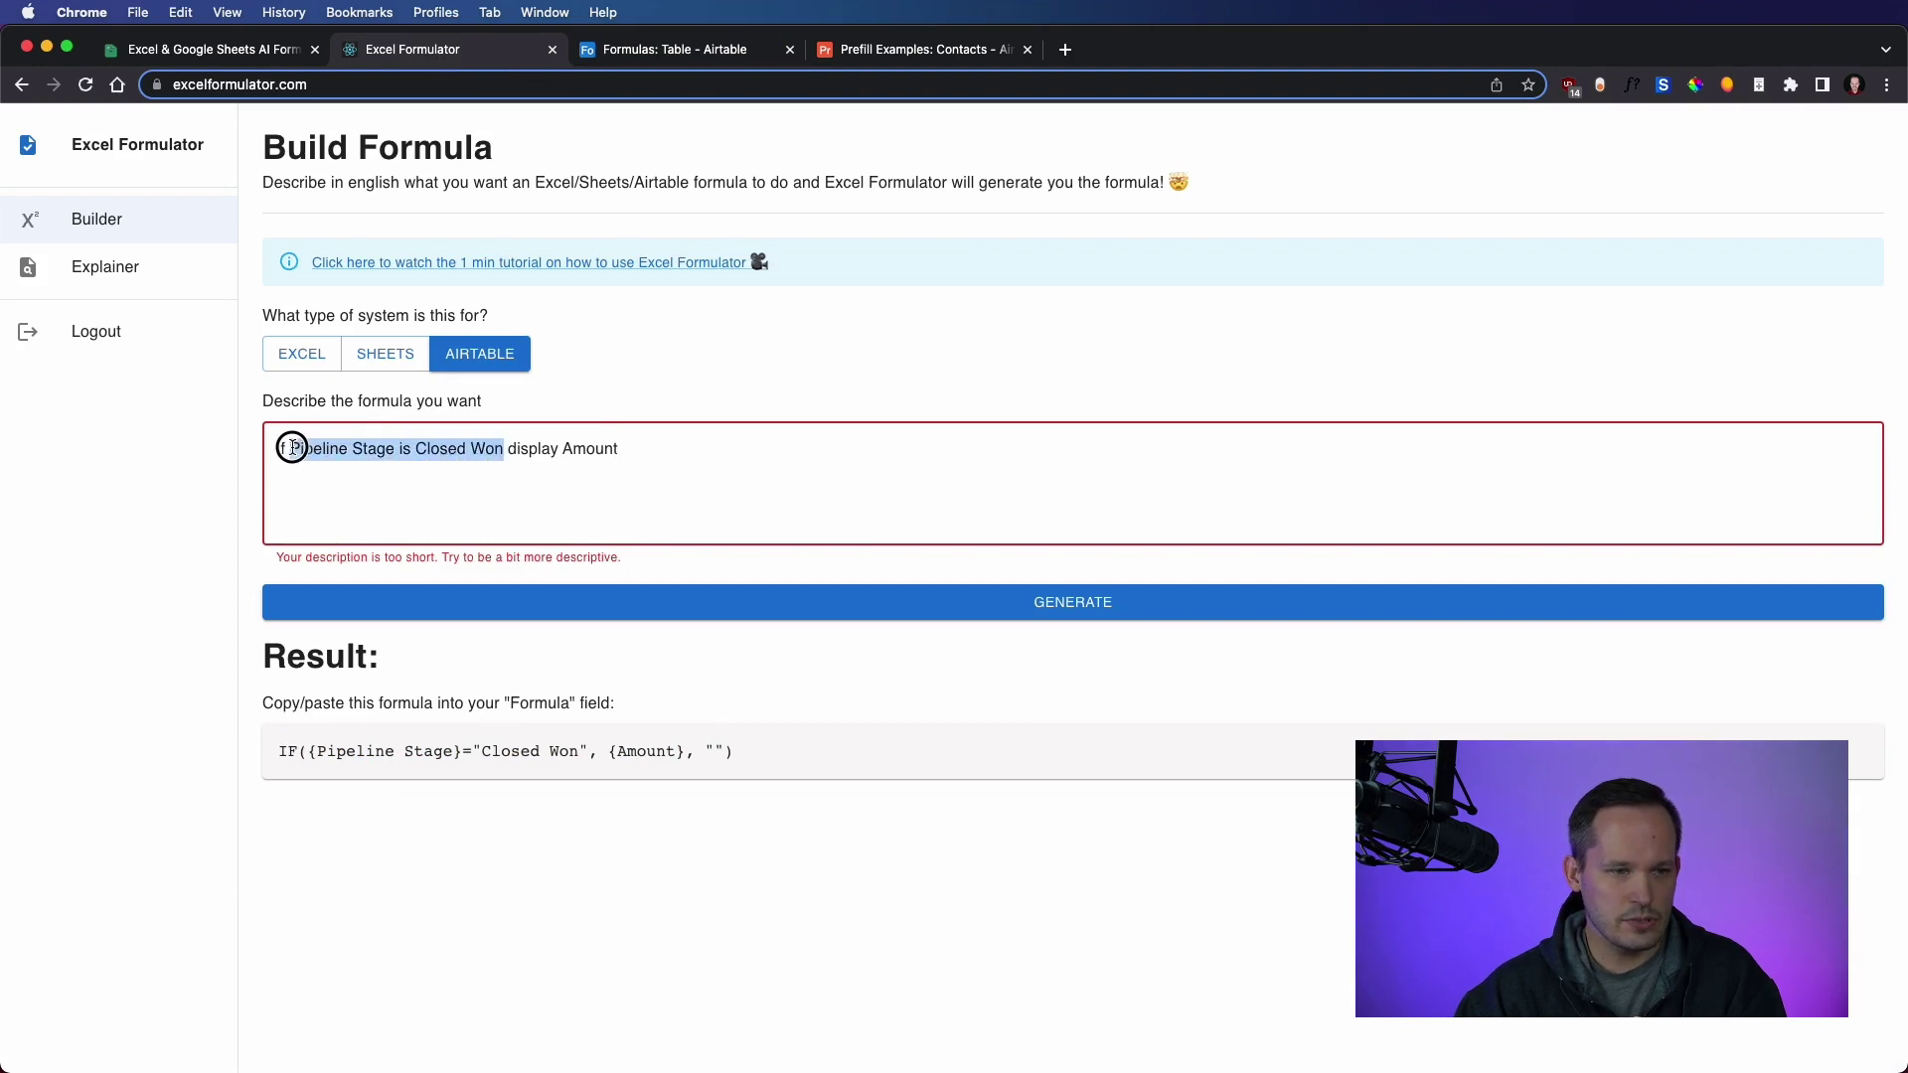
key(BackSpace)
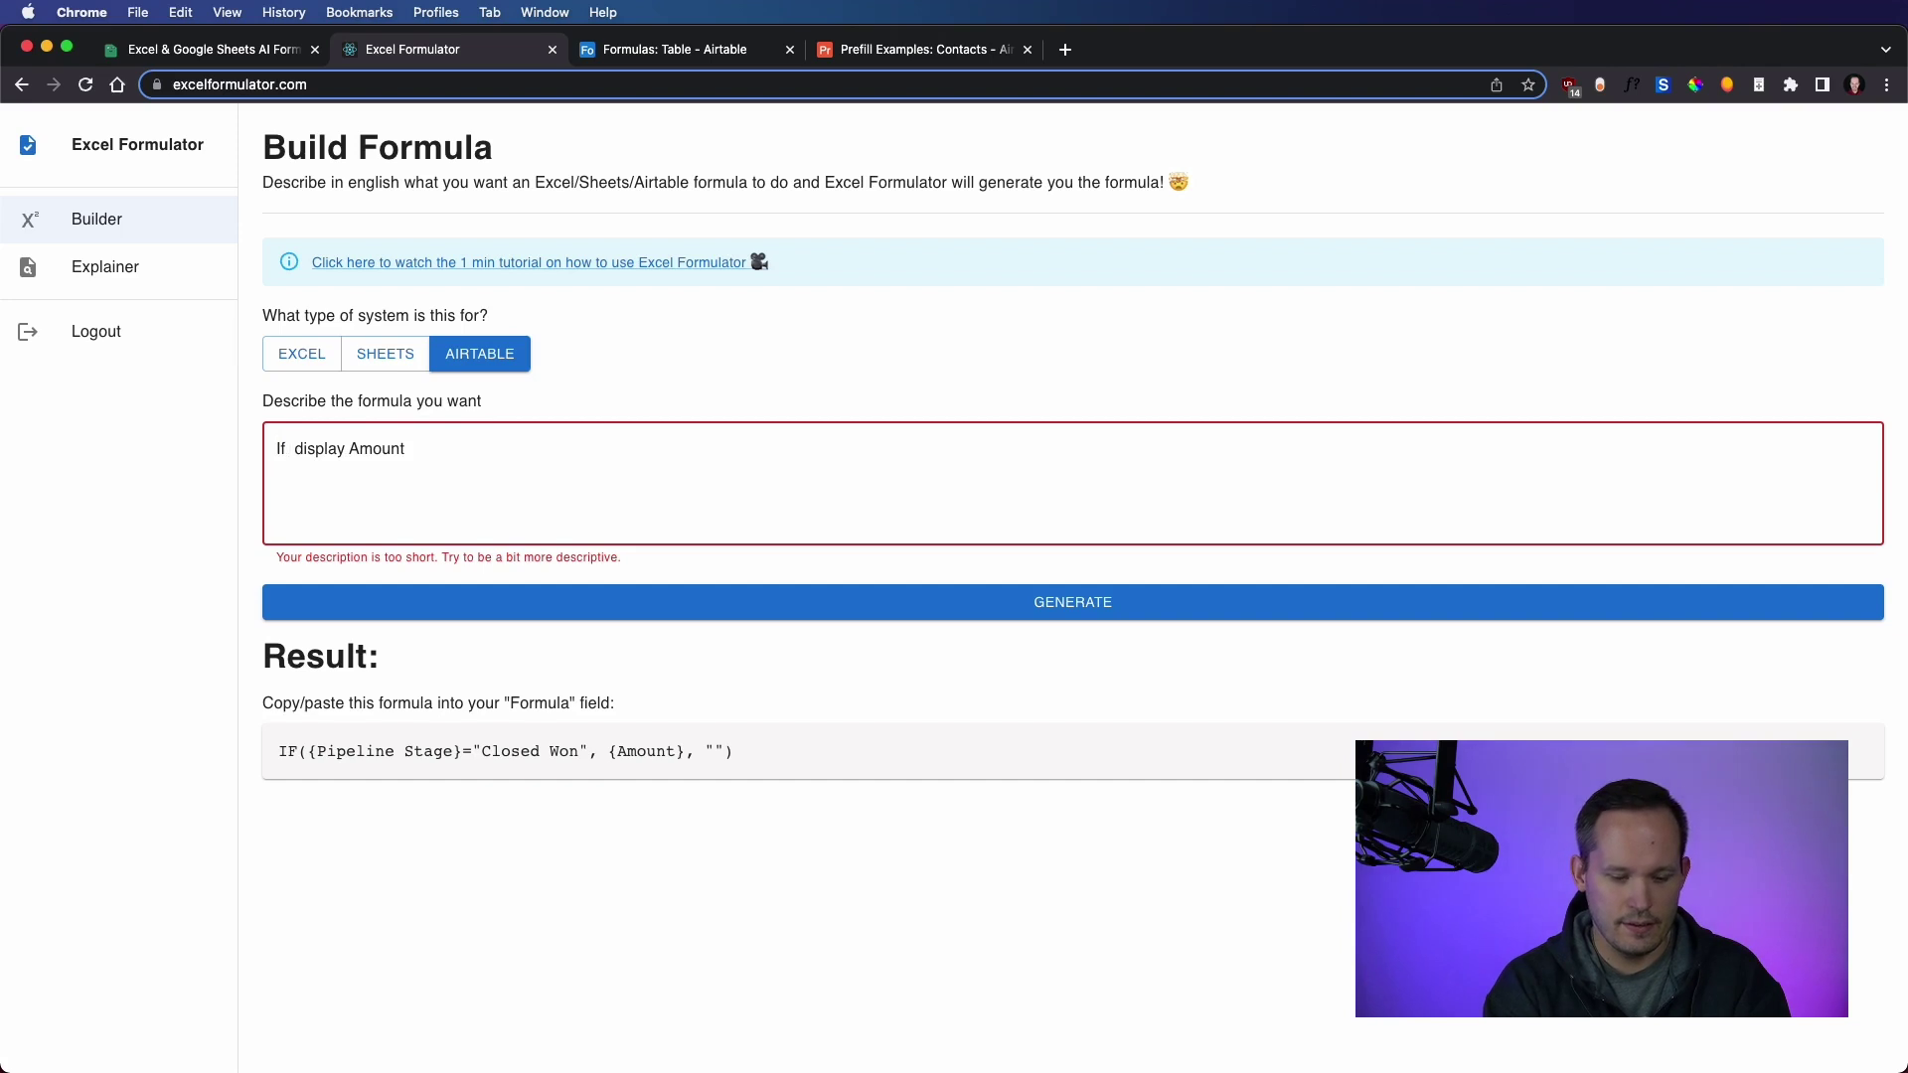
click(710, 52)
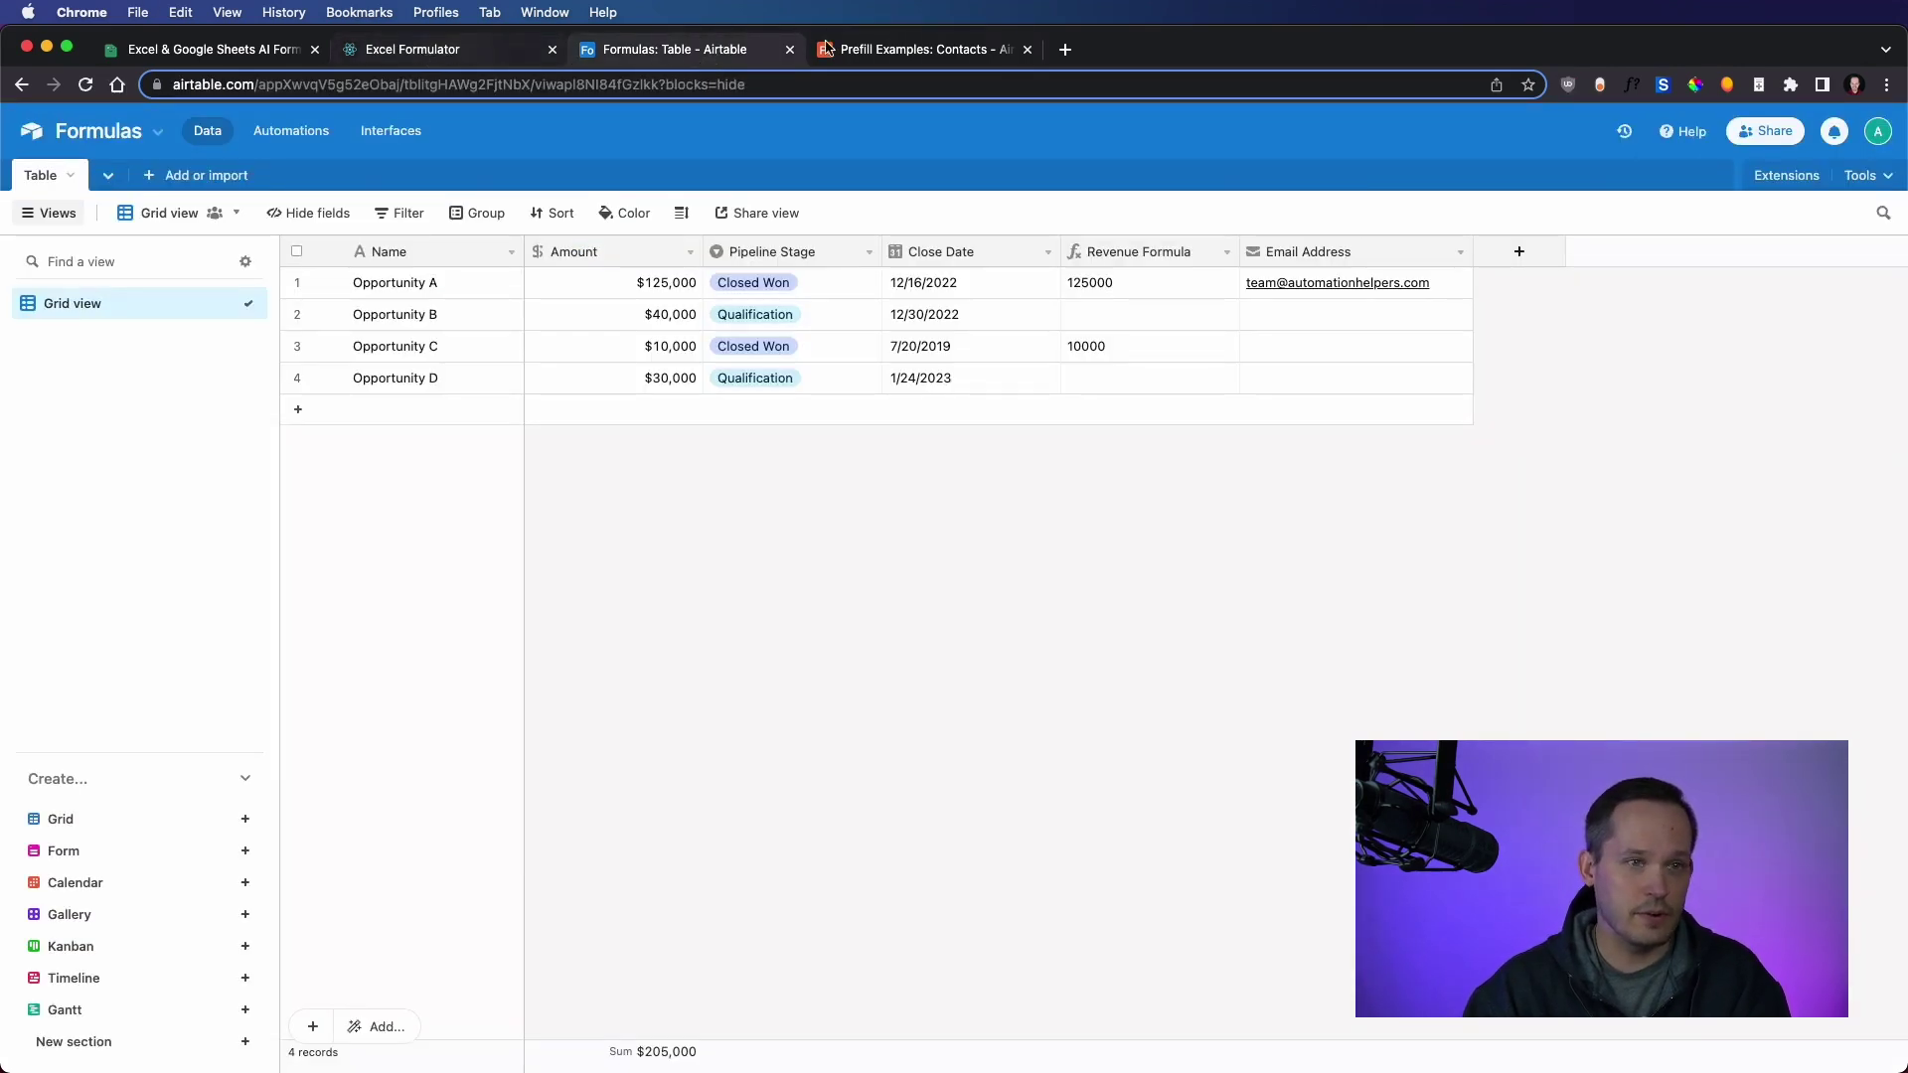
click(429, 52)
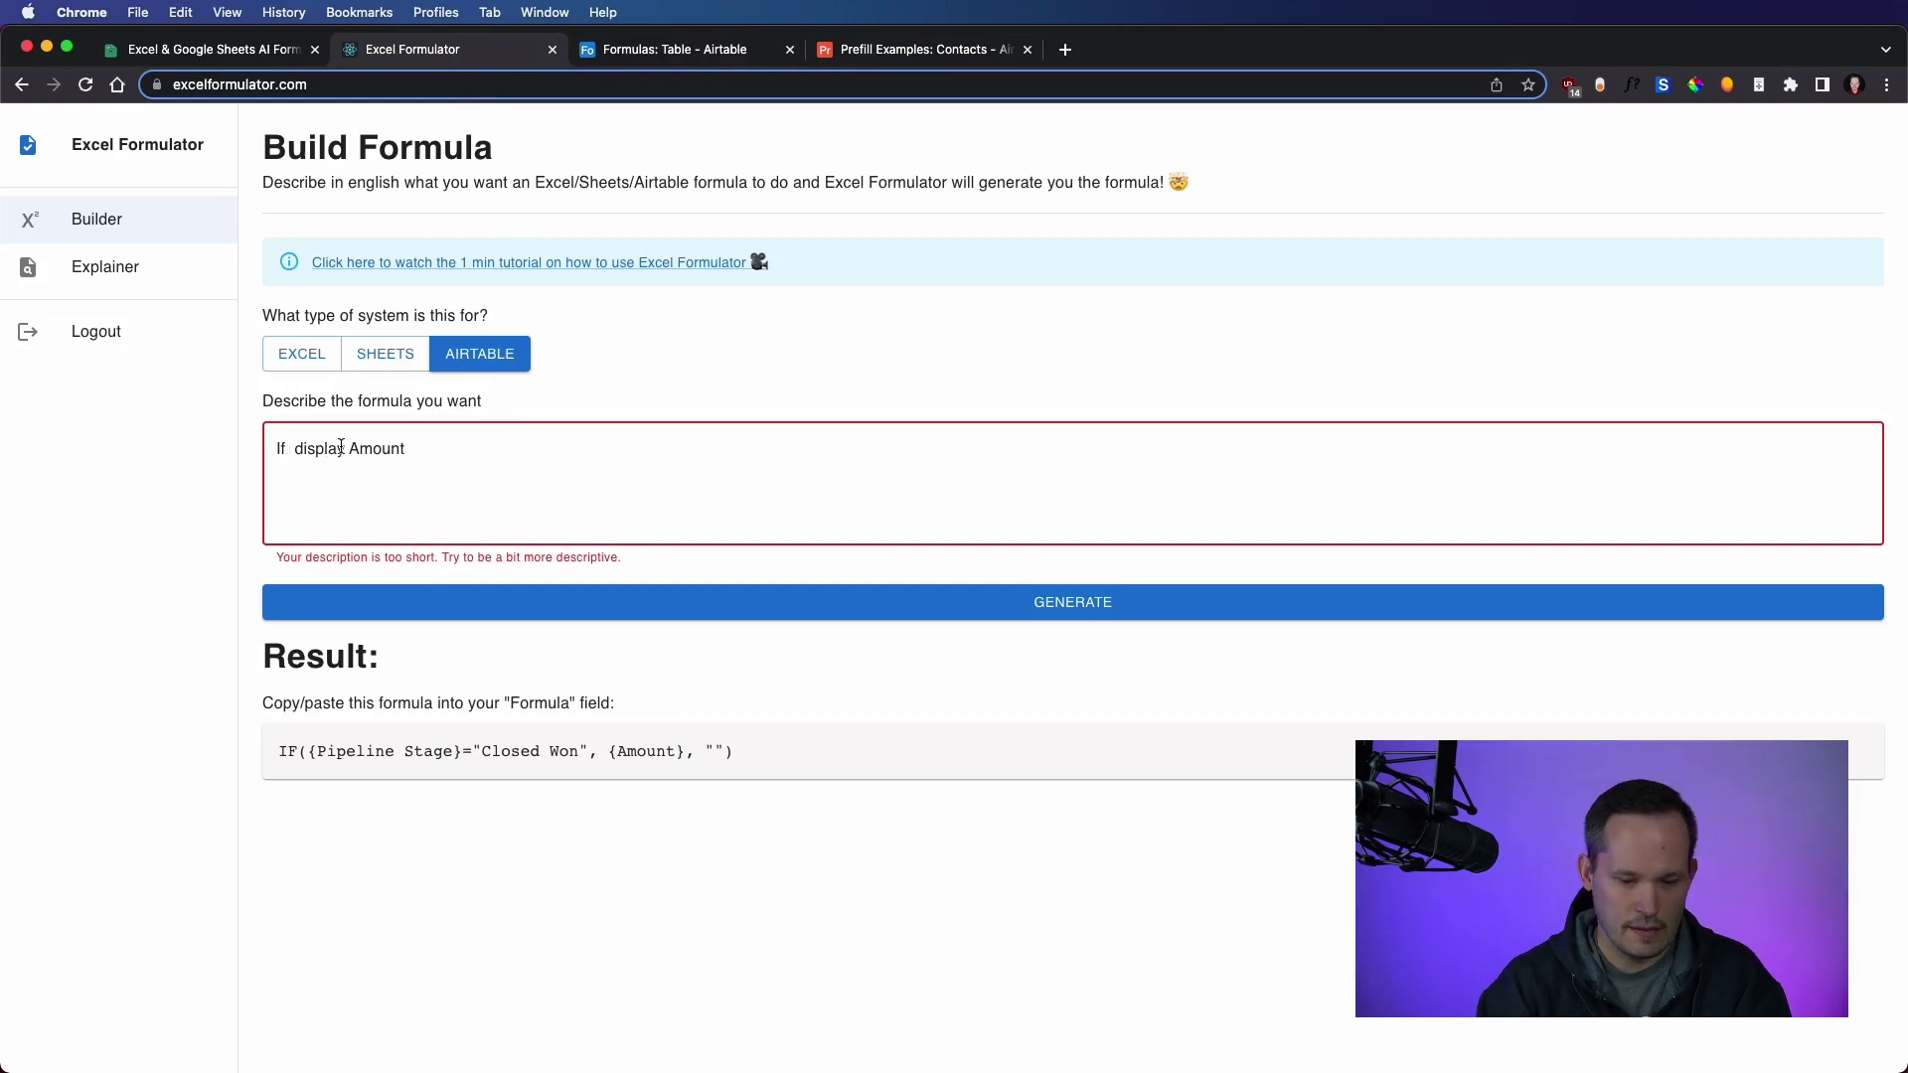
text(Close Date is)
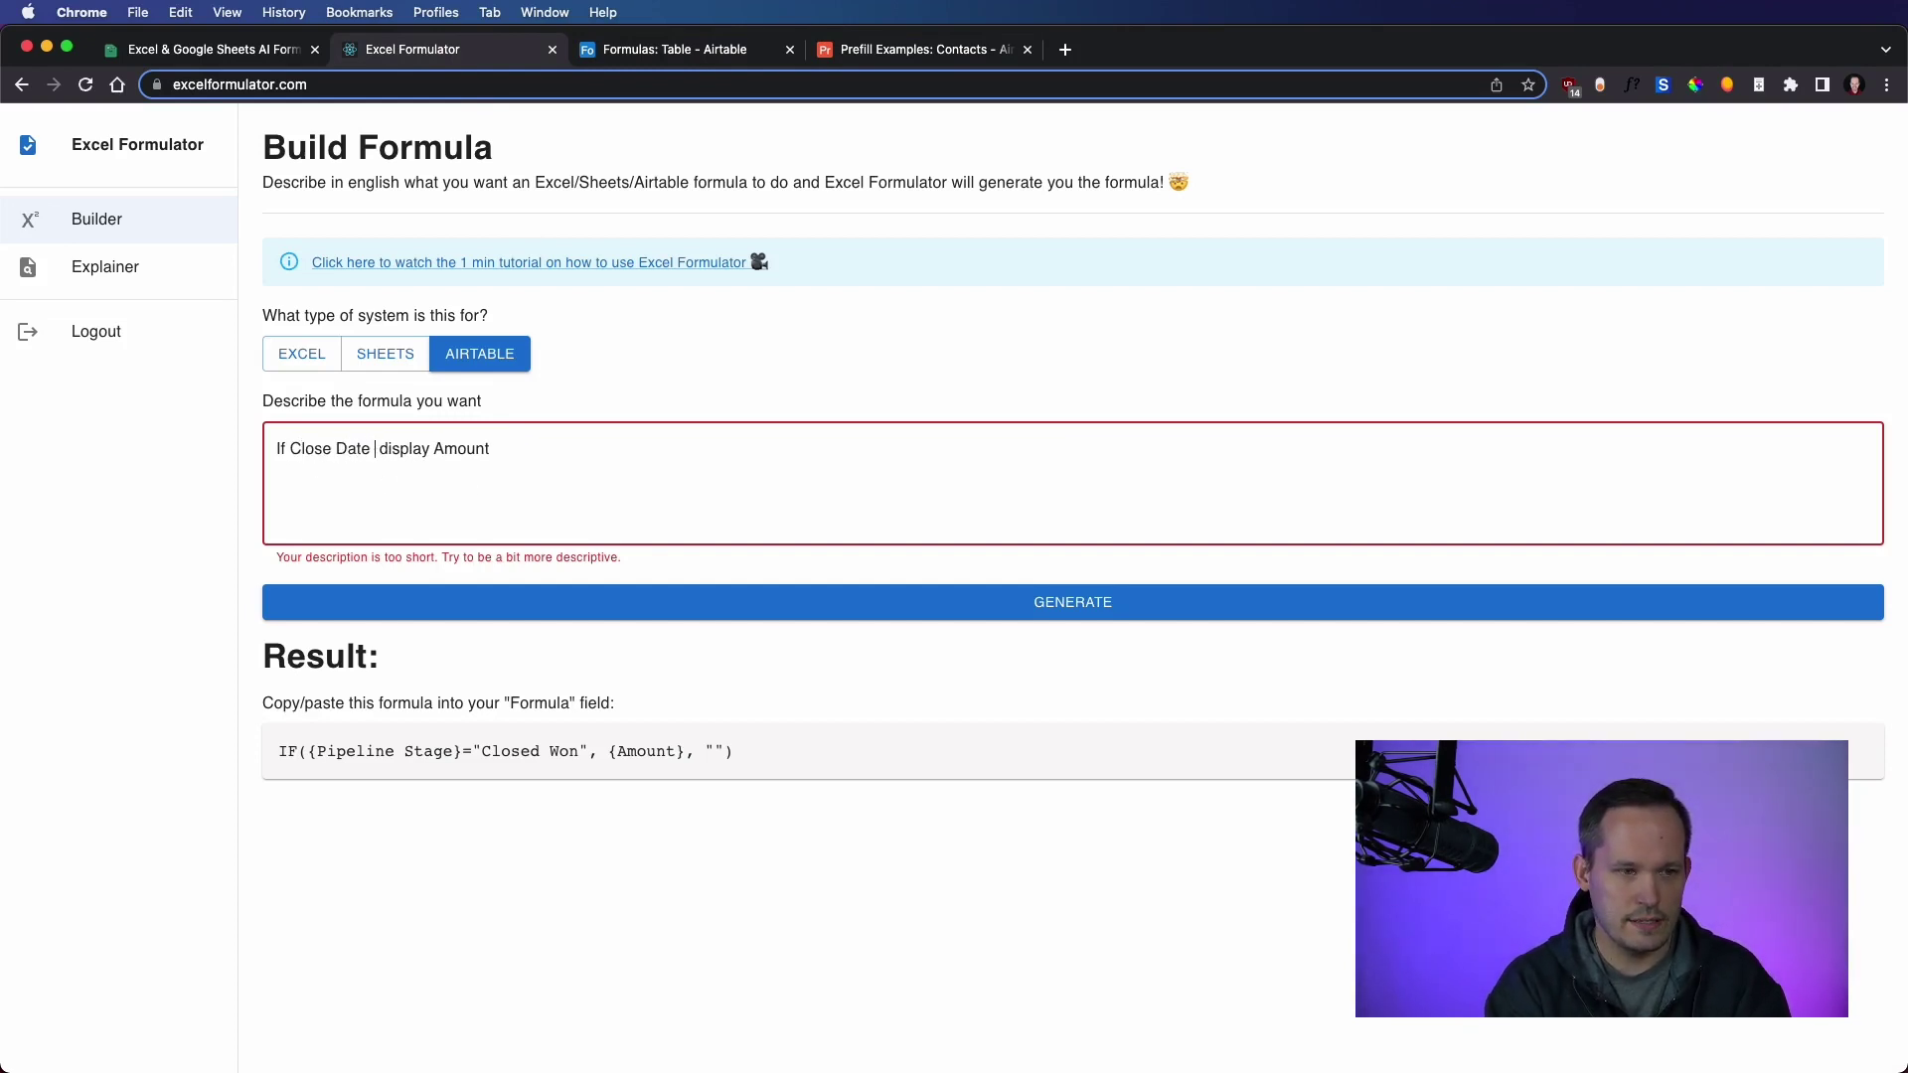
text( in 2)
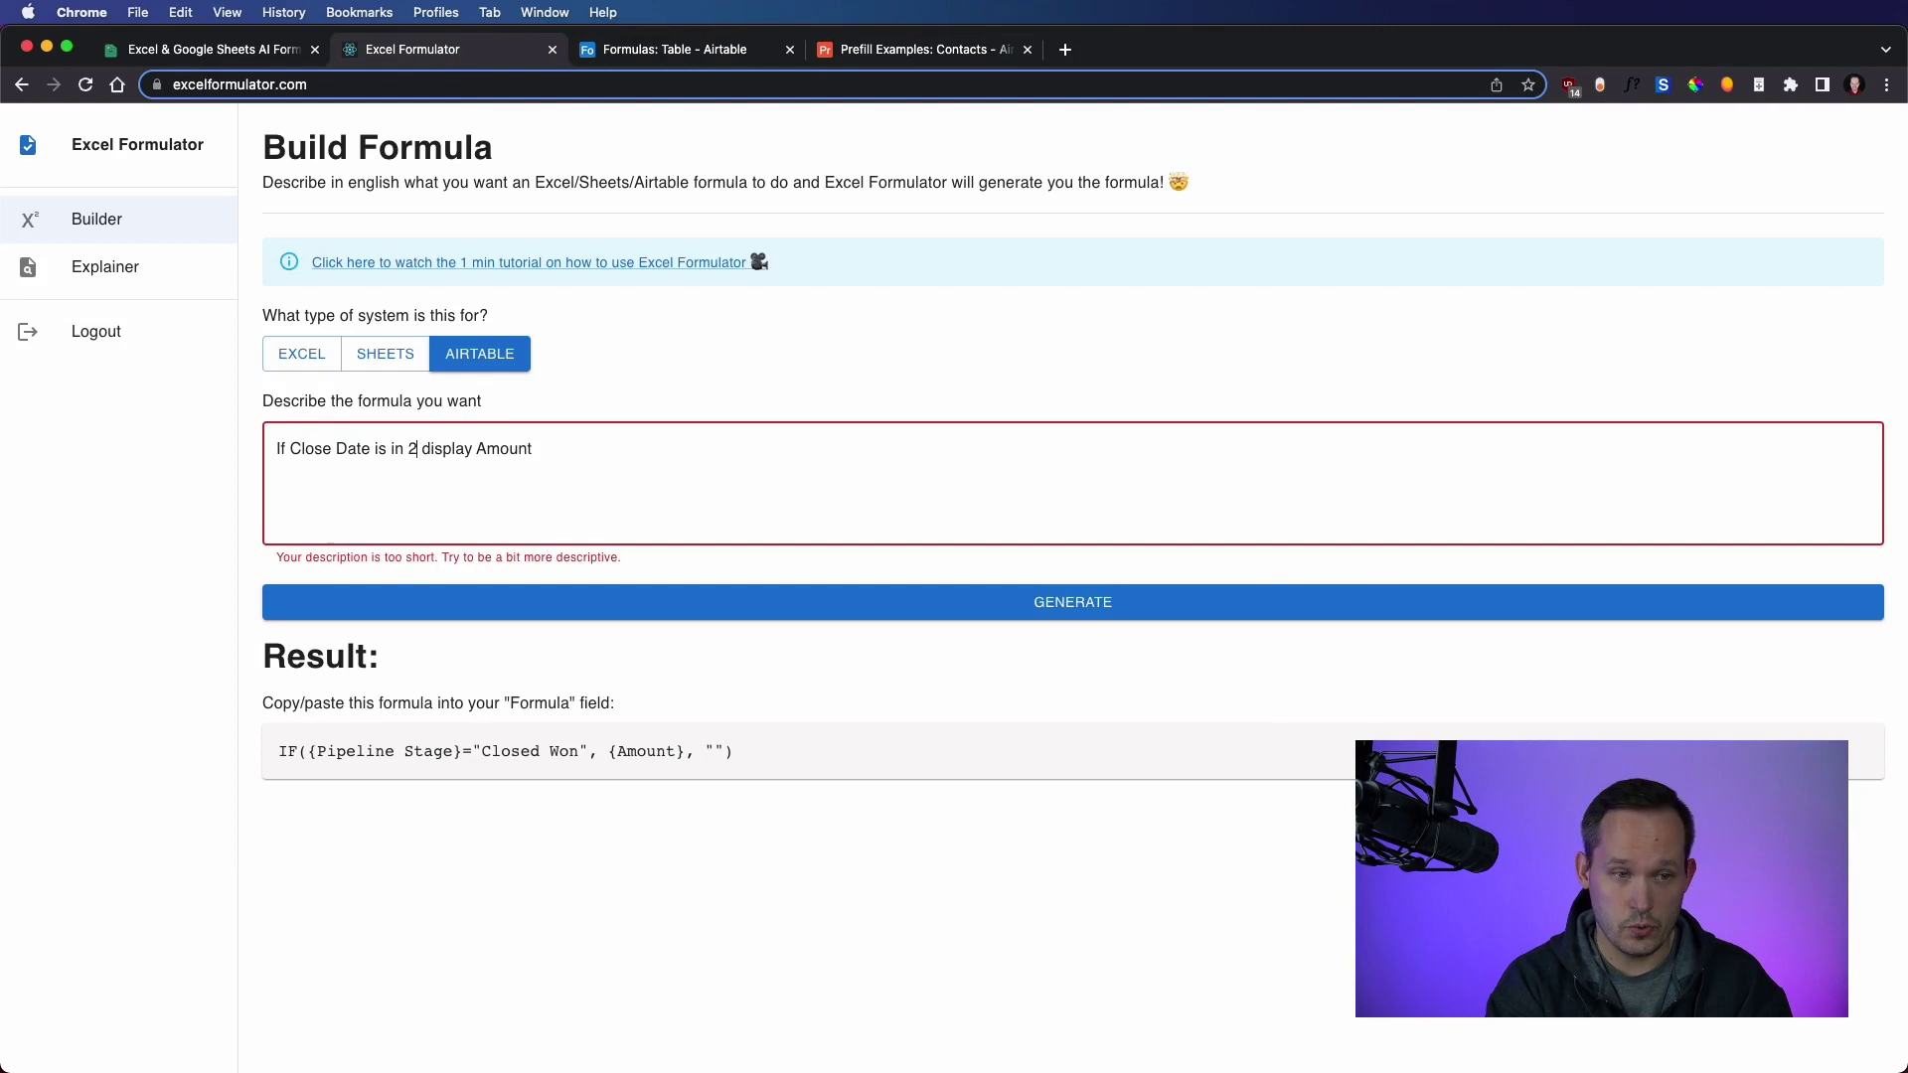
text(022)
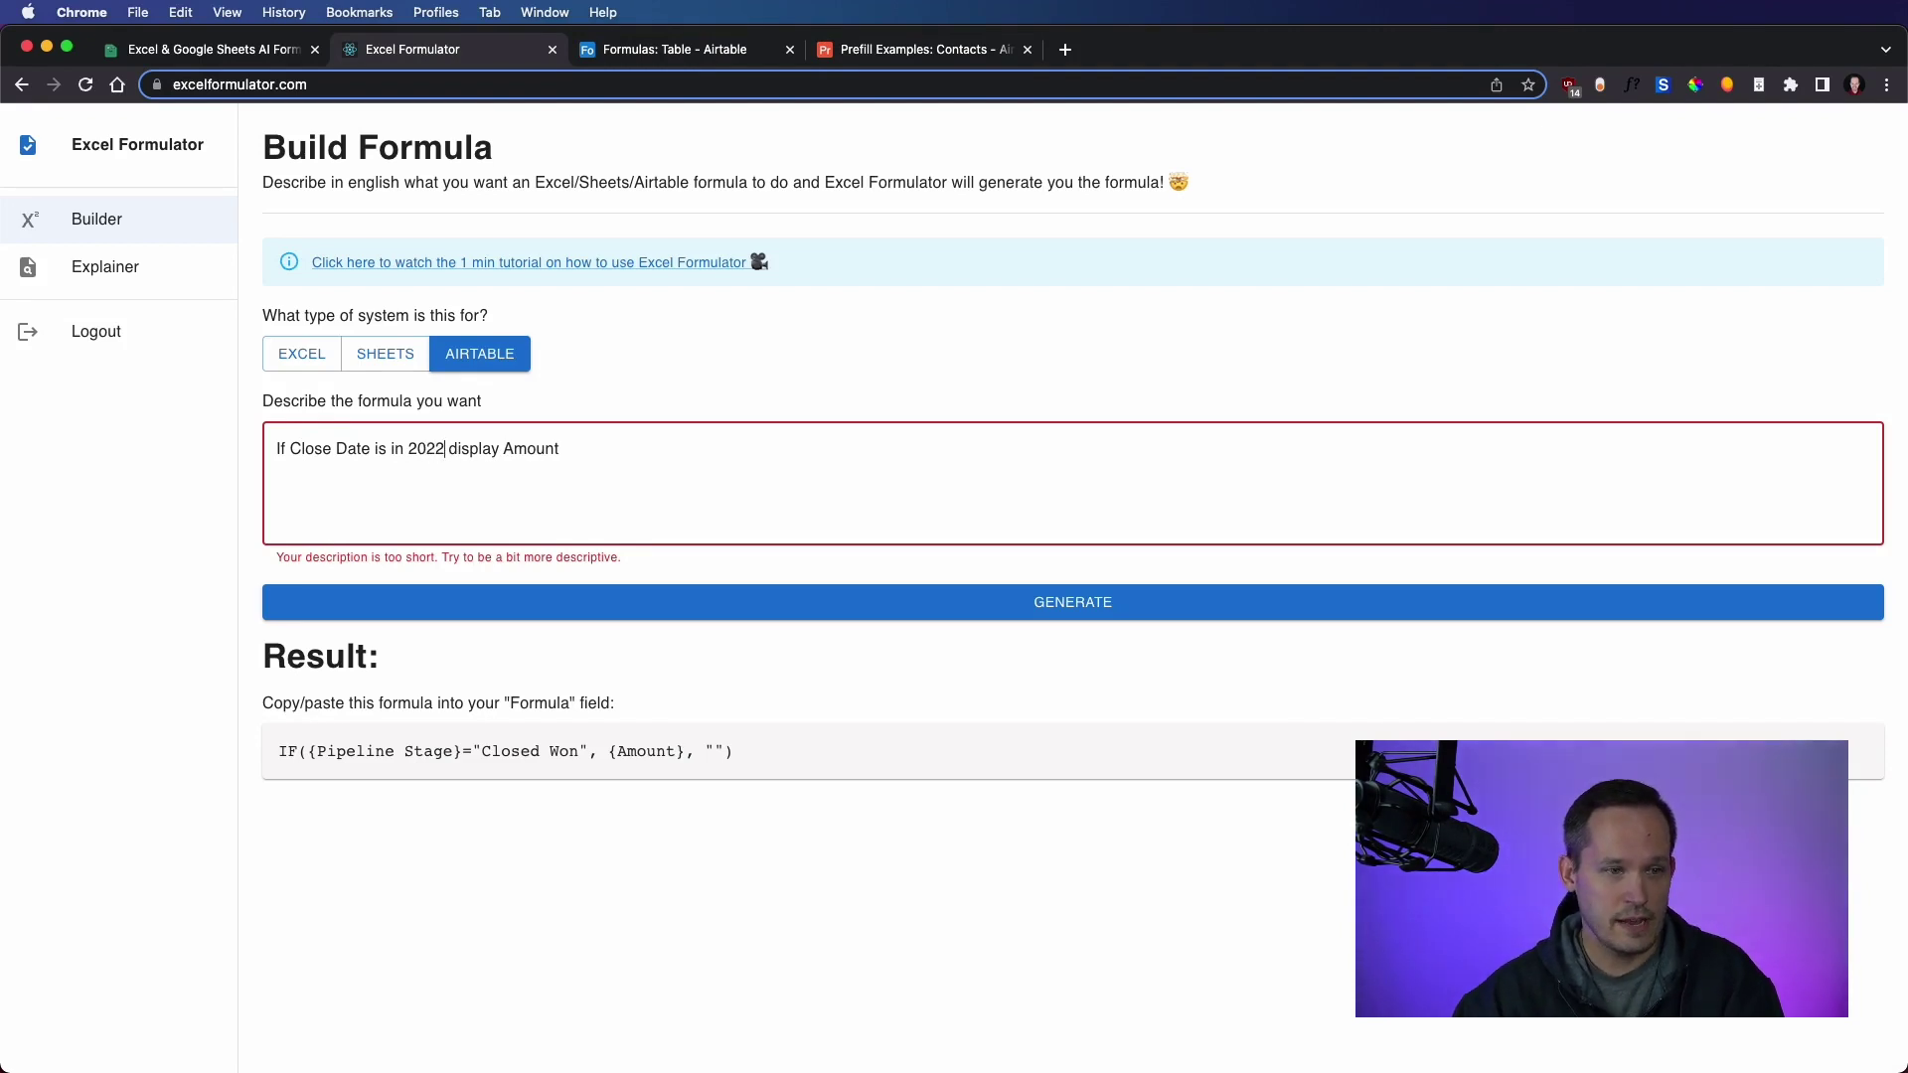
click(703, 601)
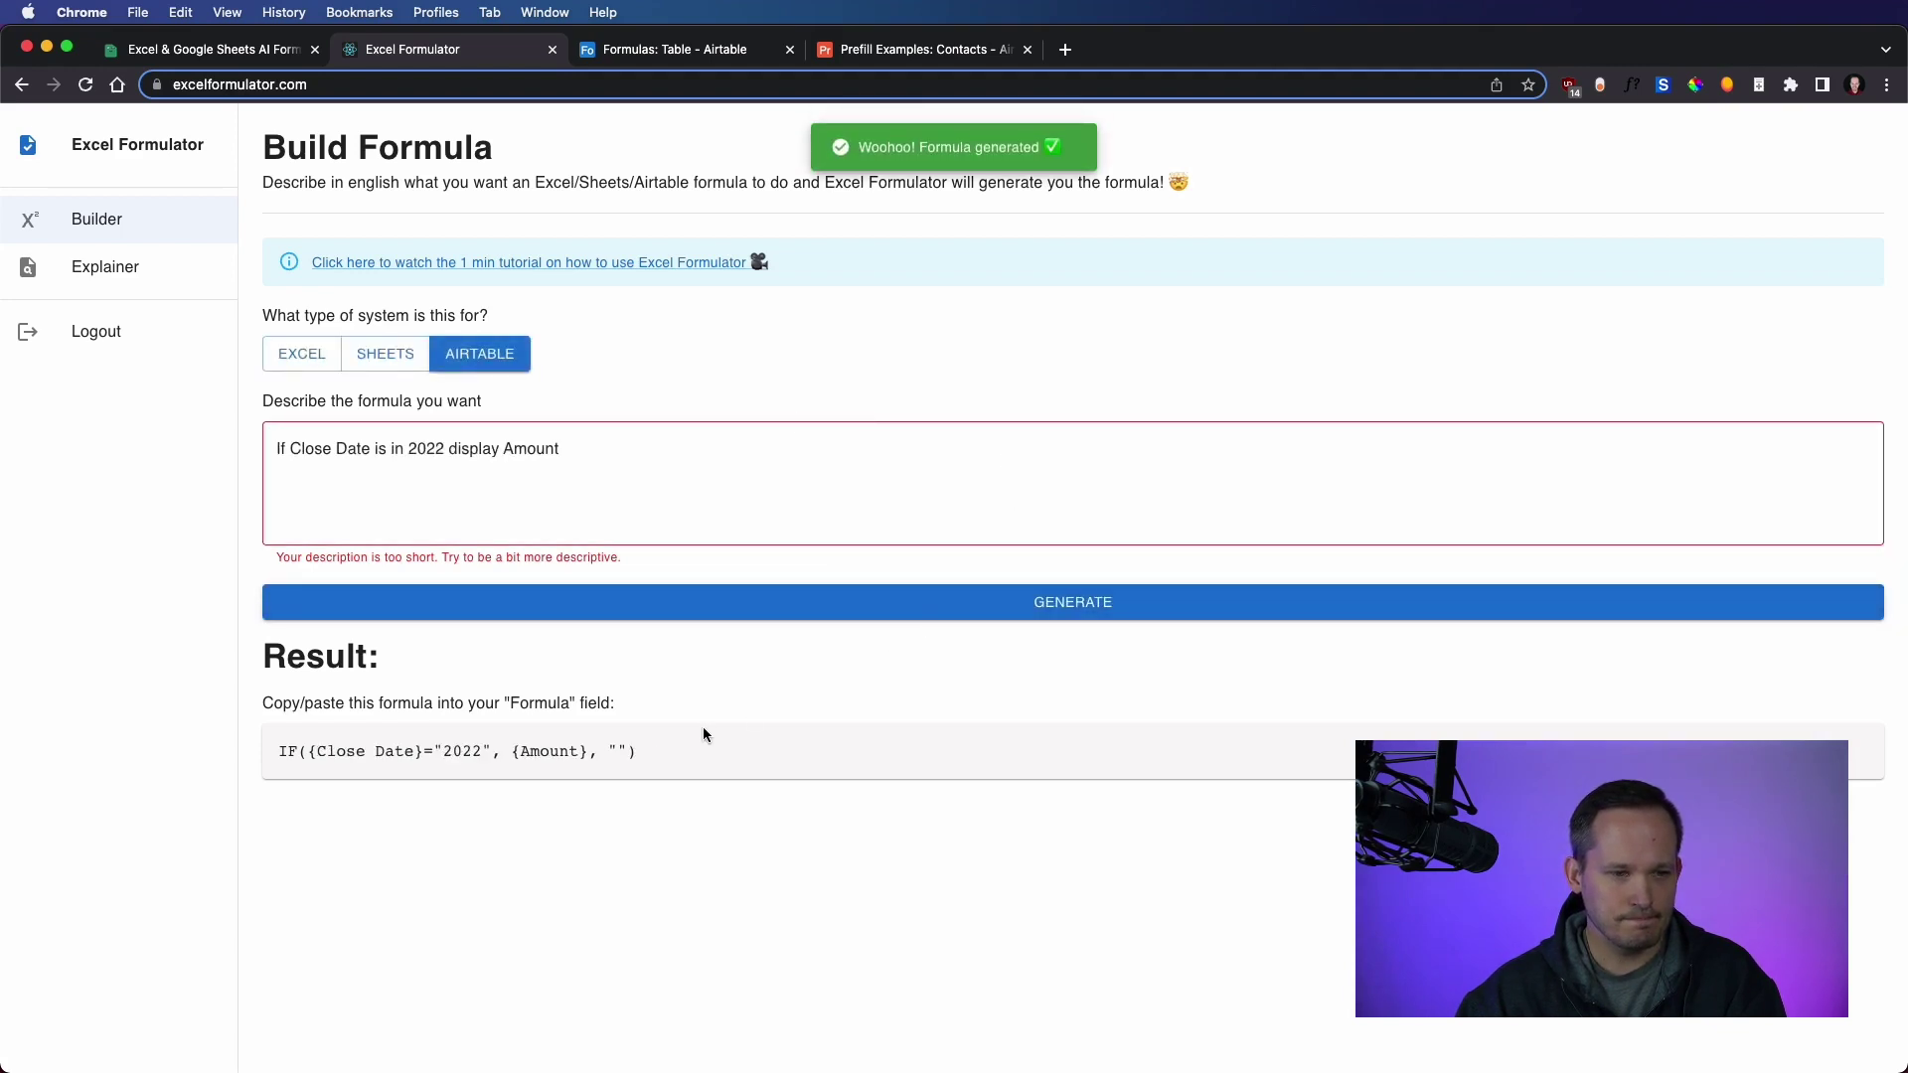
drag(695, 755, 242, 751)
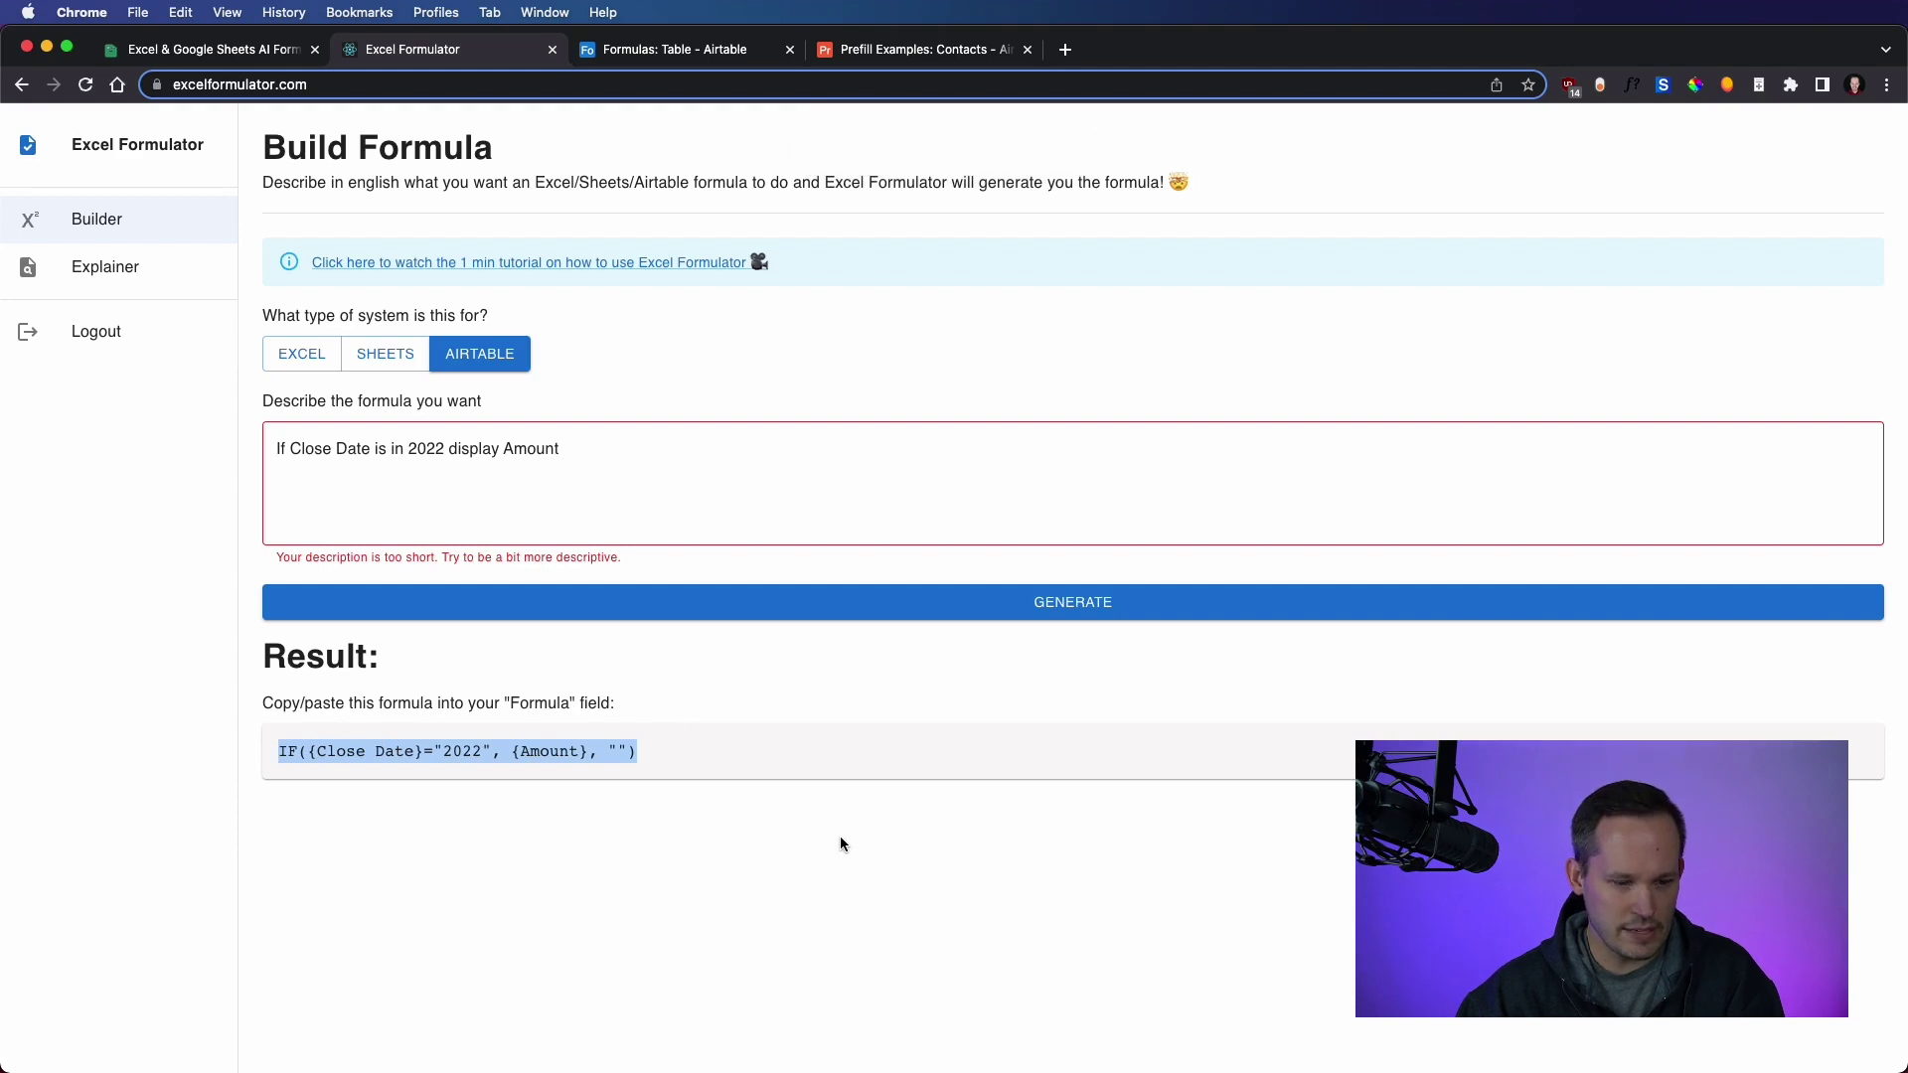
- Put the Close Date = "2022" formula into the Revenue Formula field and save it
click(657, 54)
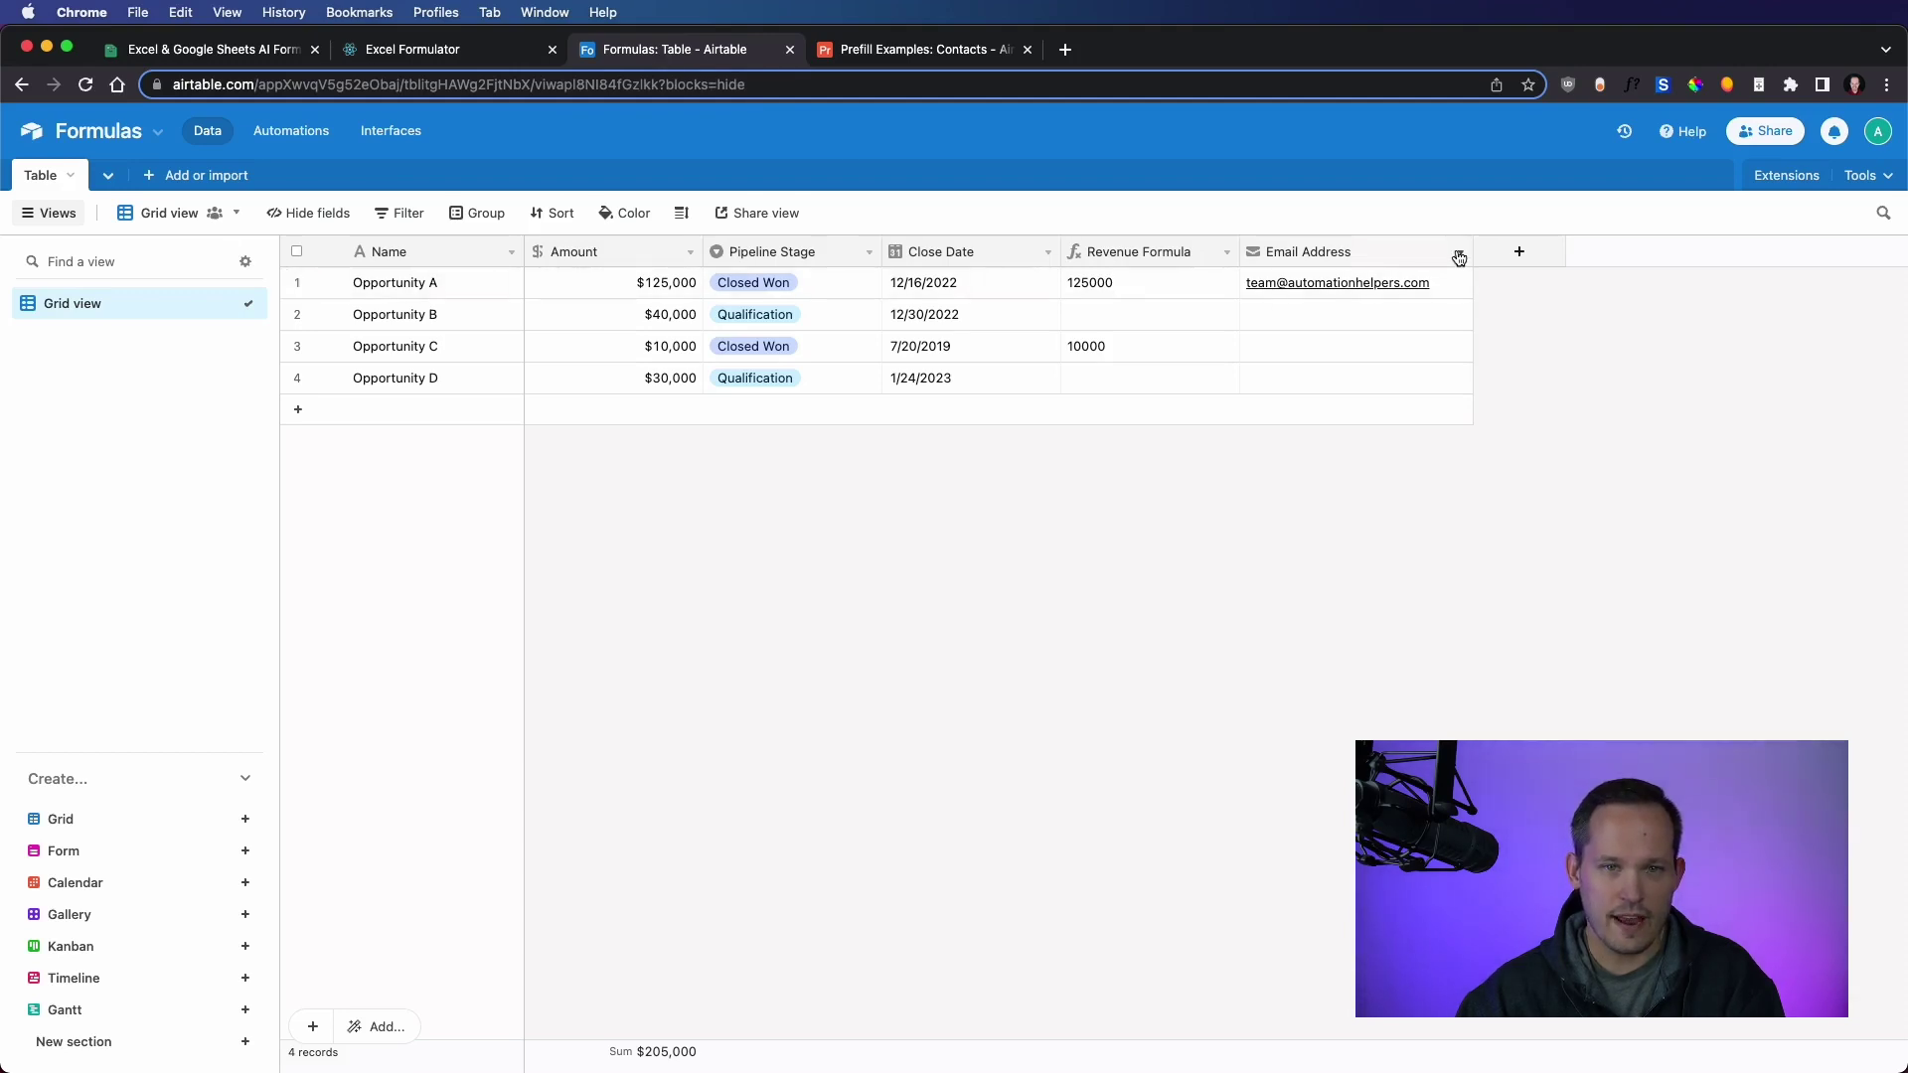
click(1226, 251)
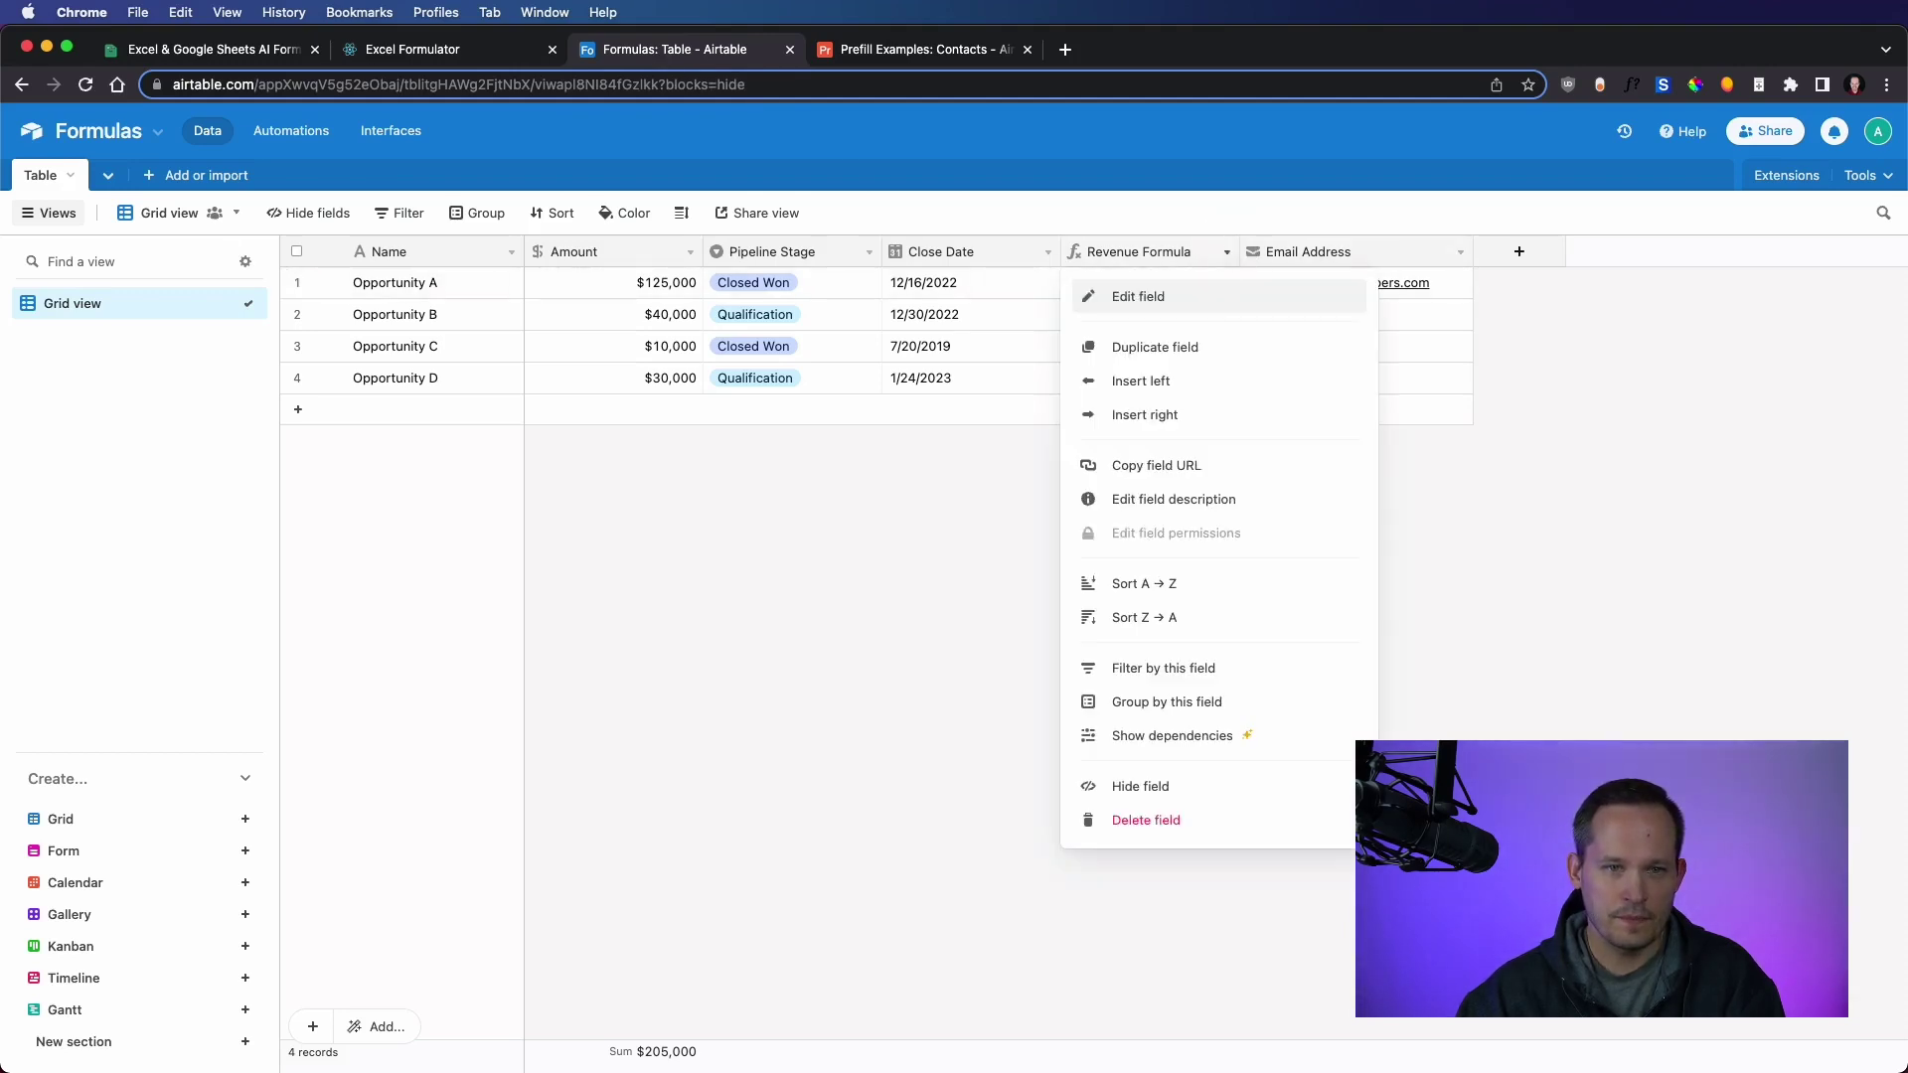
click(1207, 301)
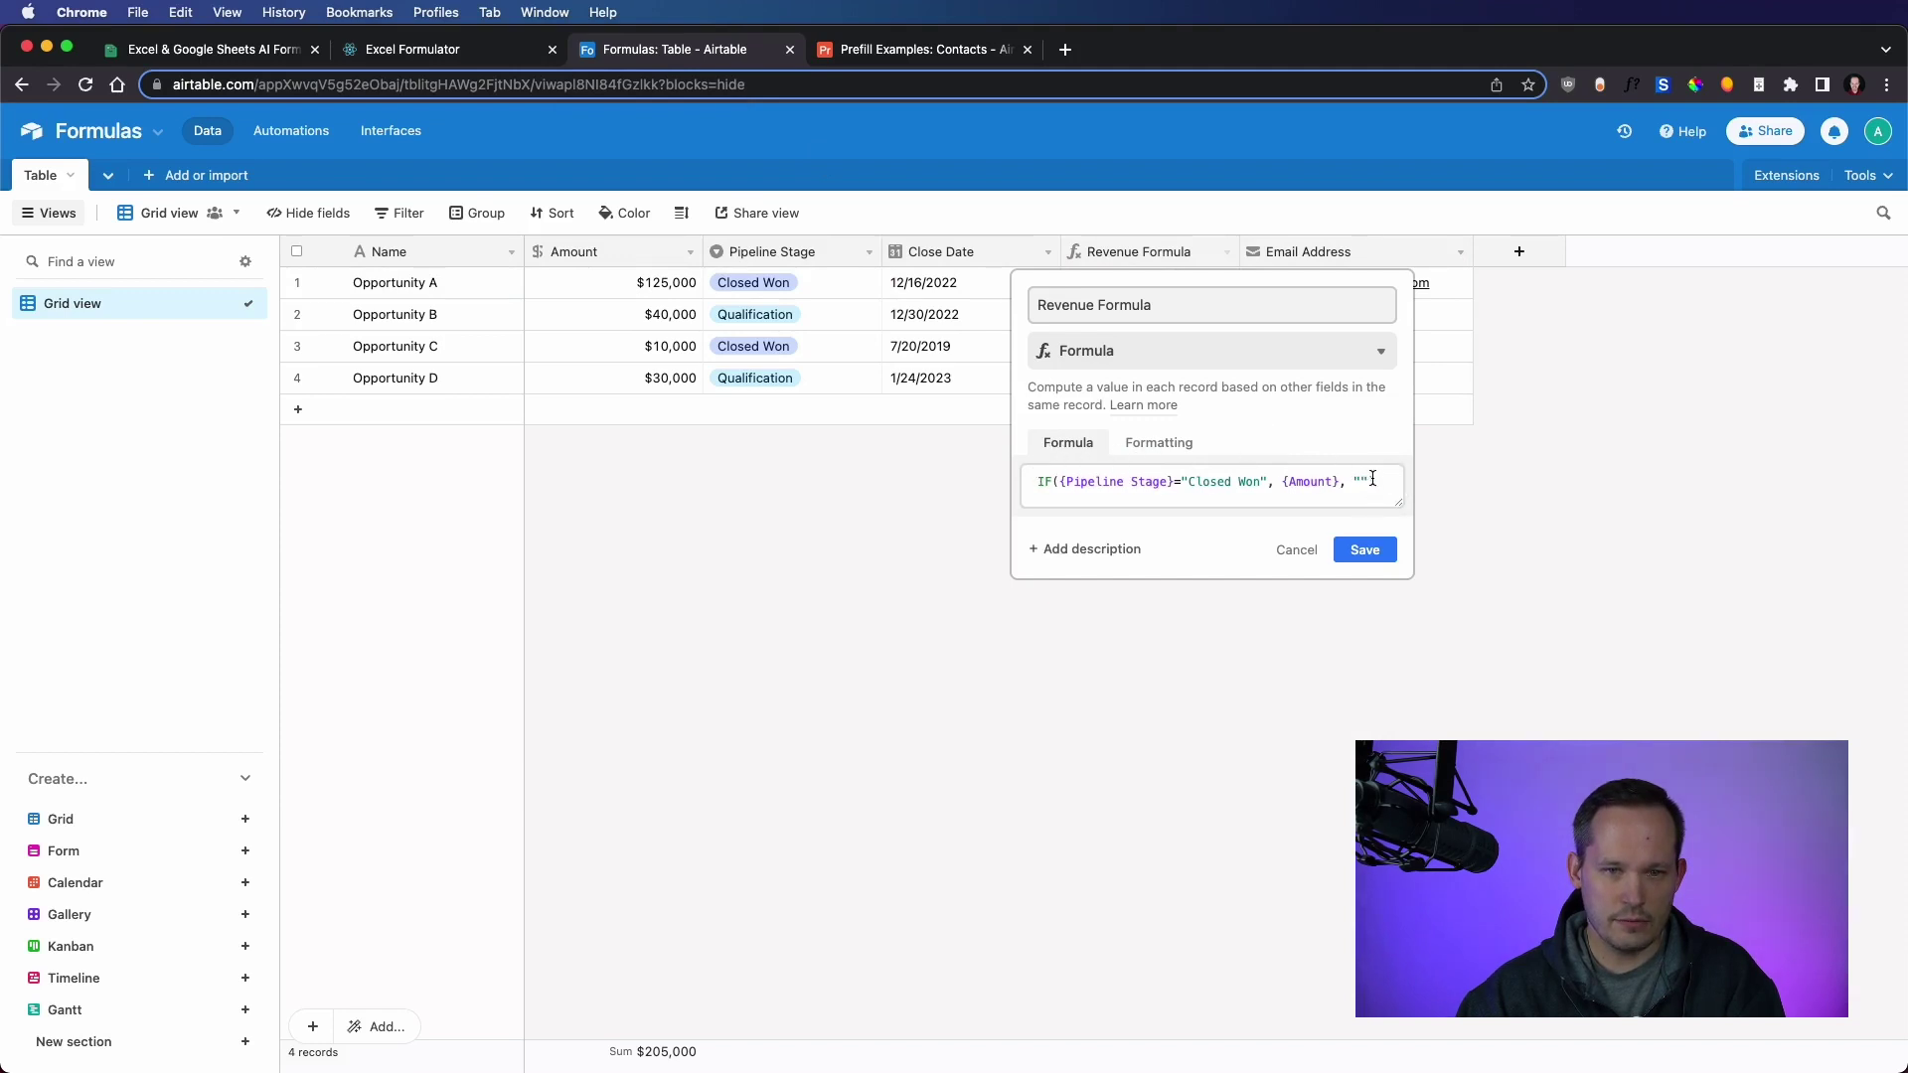
drag(1372, 478, 1026, 484)
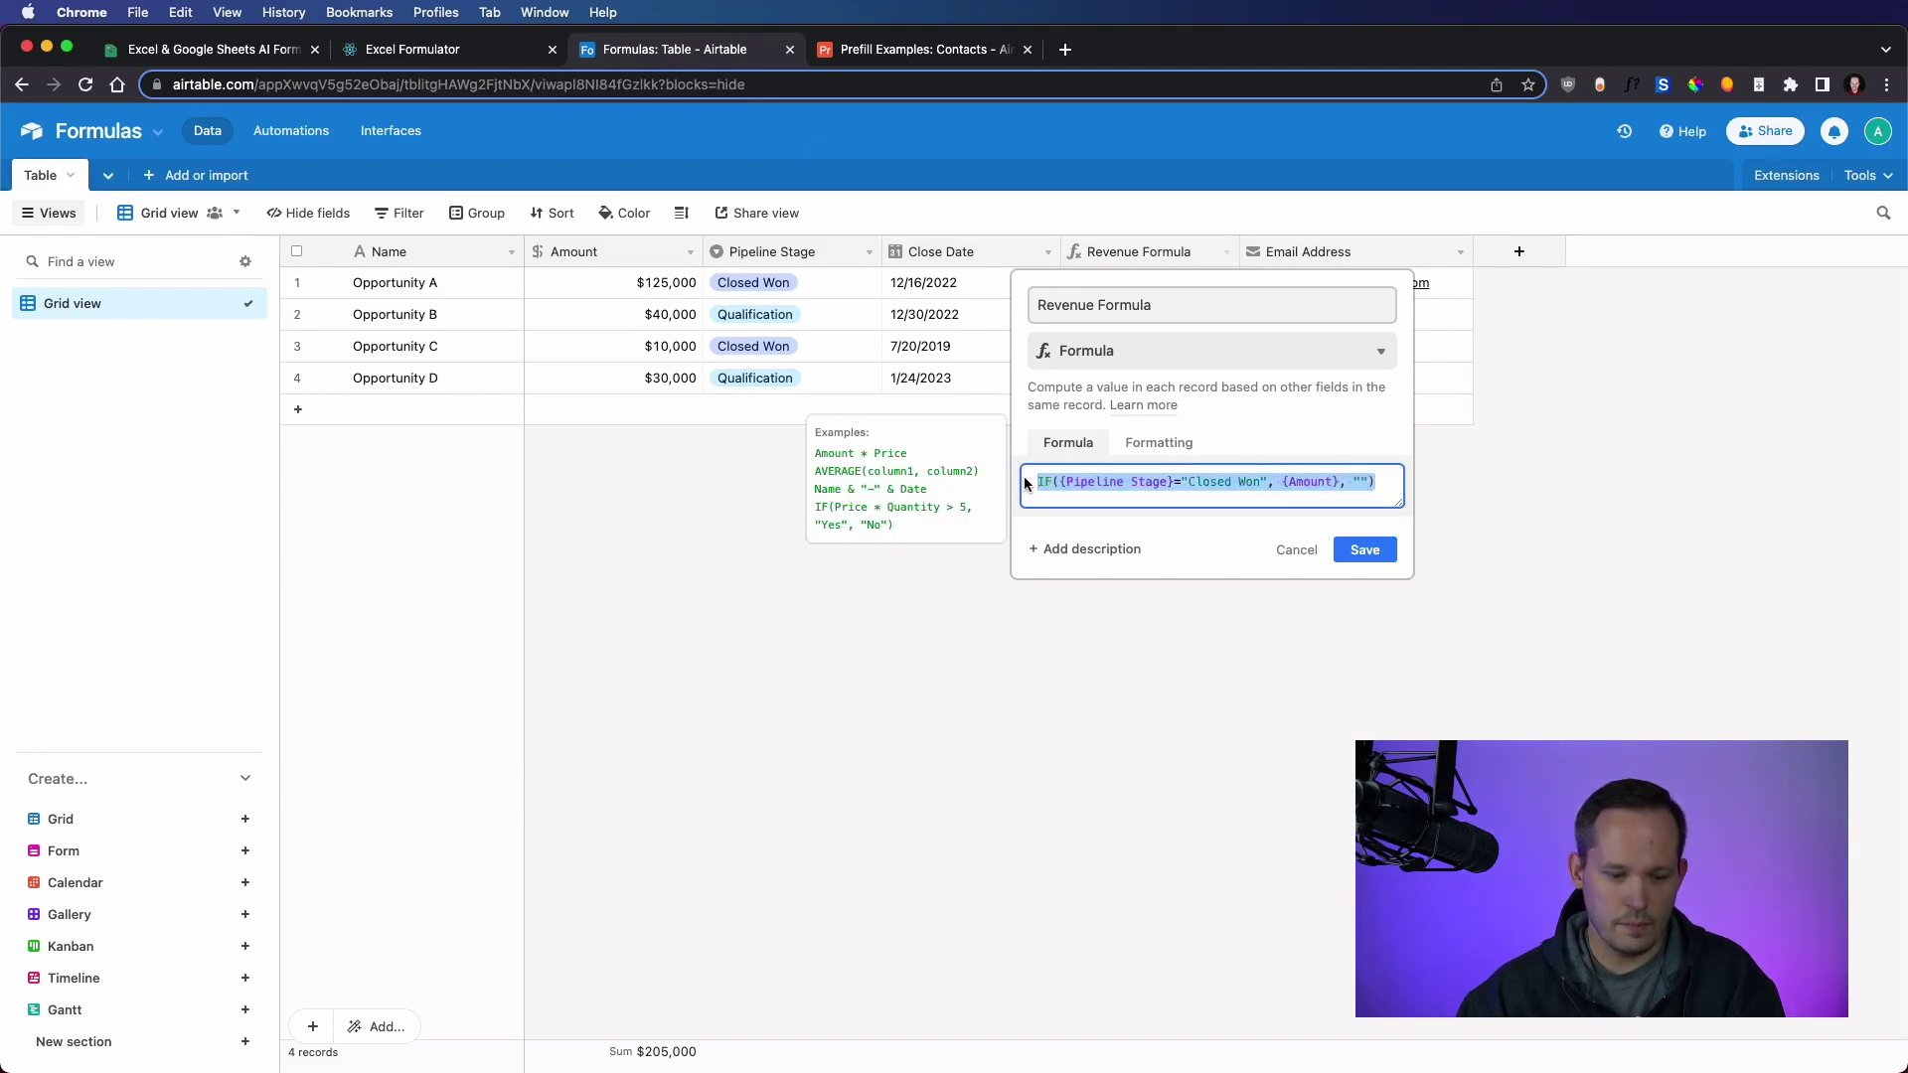
click(1027, 484)
click(1361, 551)
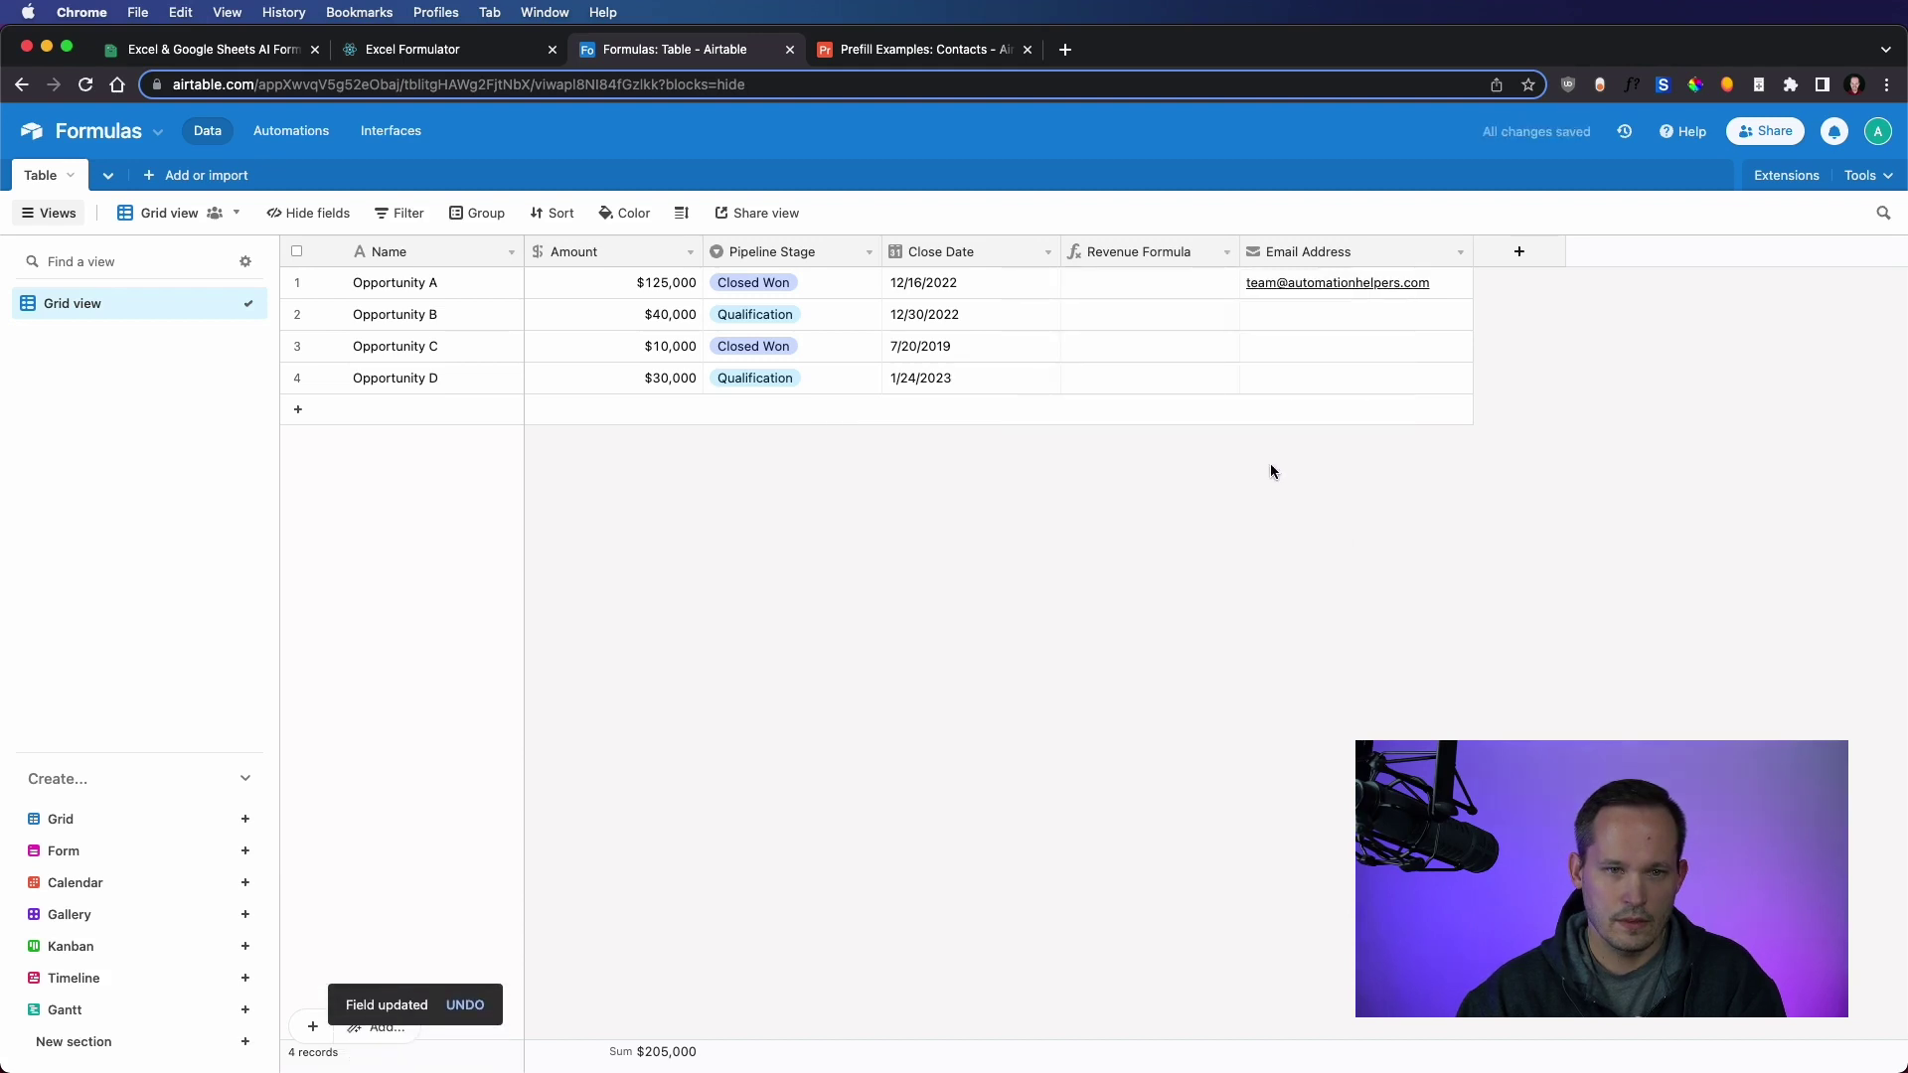
- Add 'calendar year' to the description, generate the DATETIME_PARSE formula, and select the result
click(377, 64)
click(467, 493)
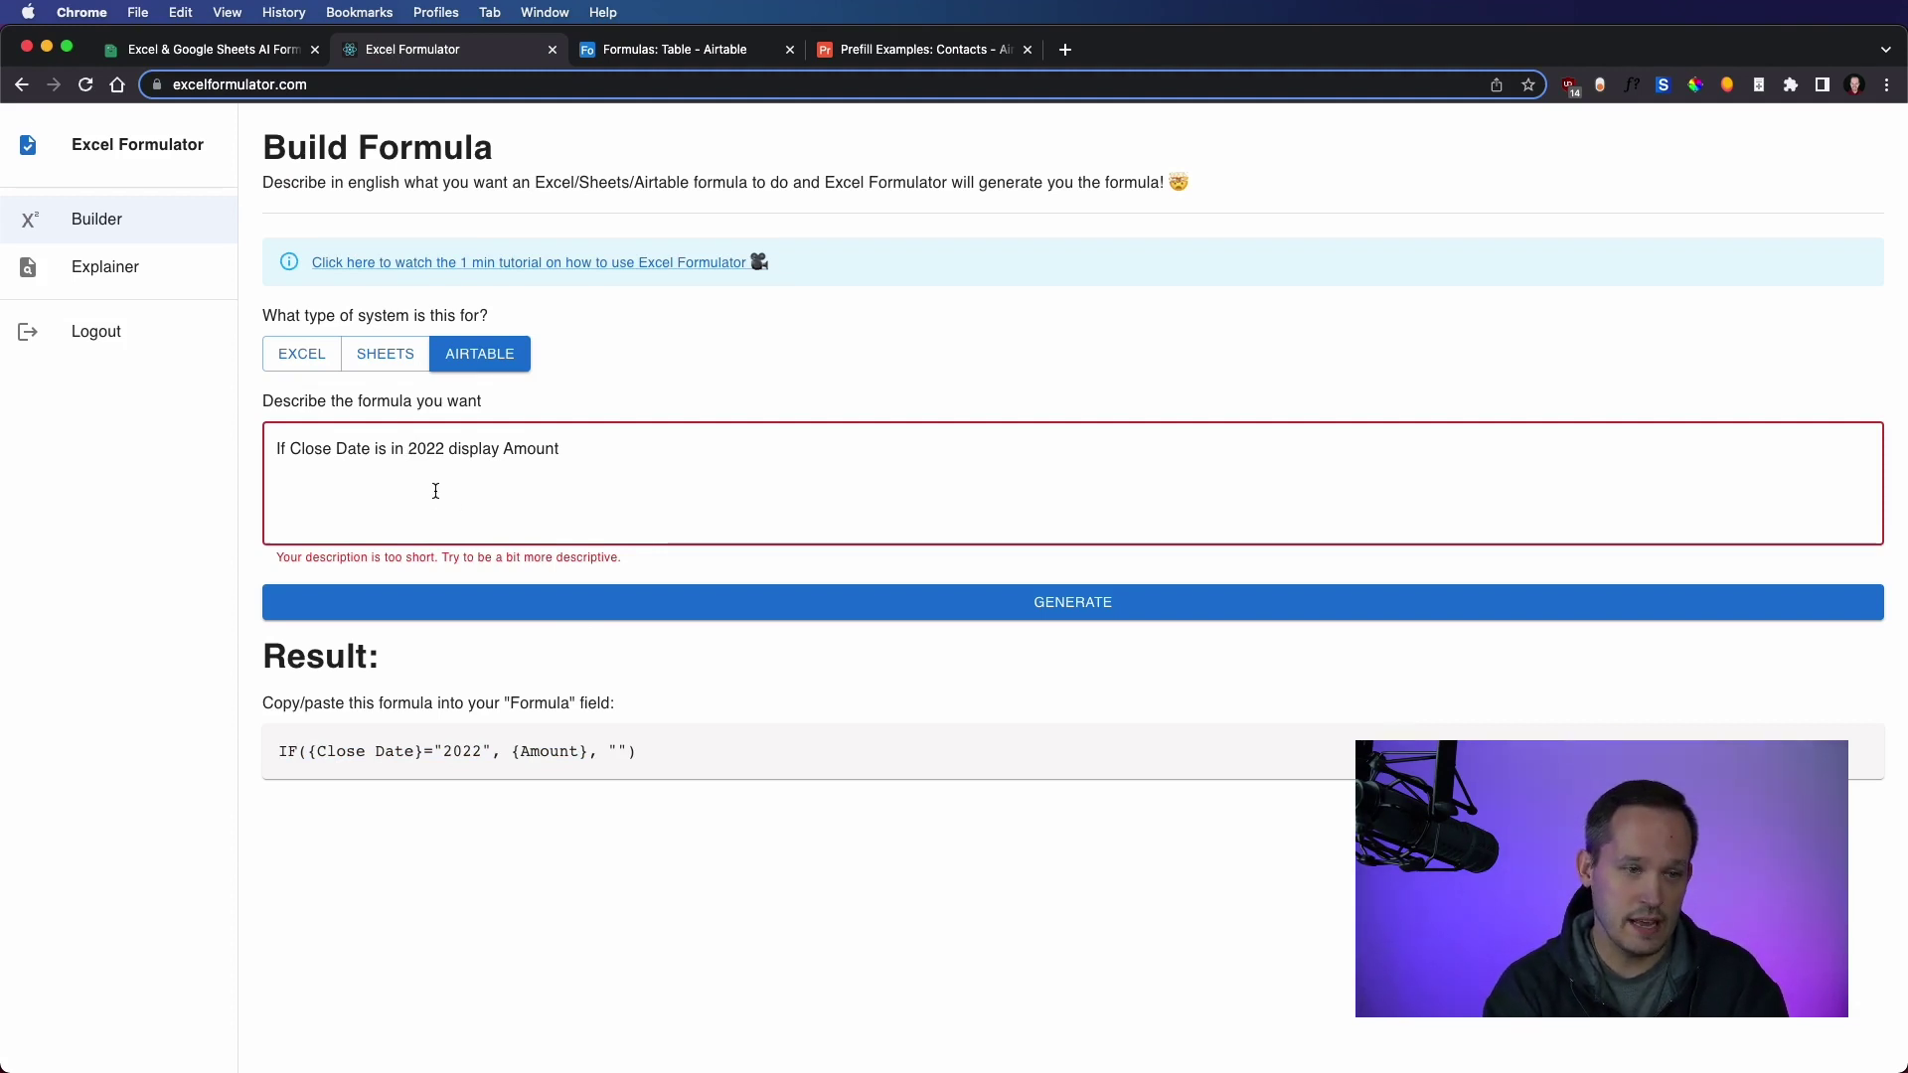
text(calendar ye)
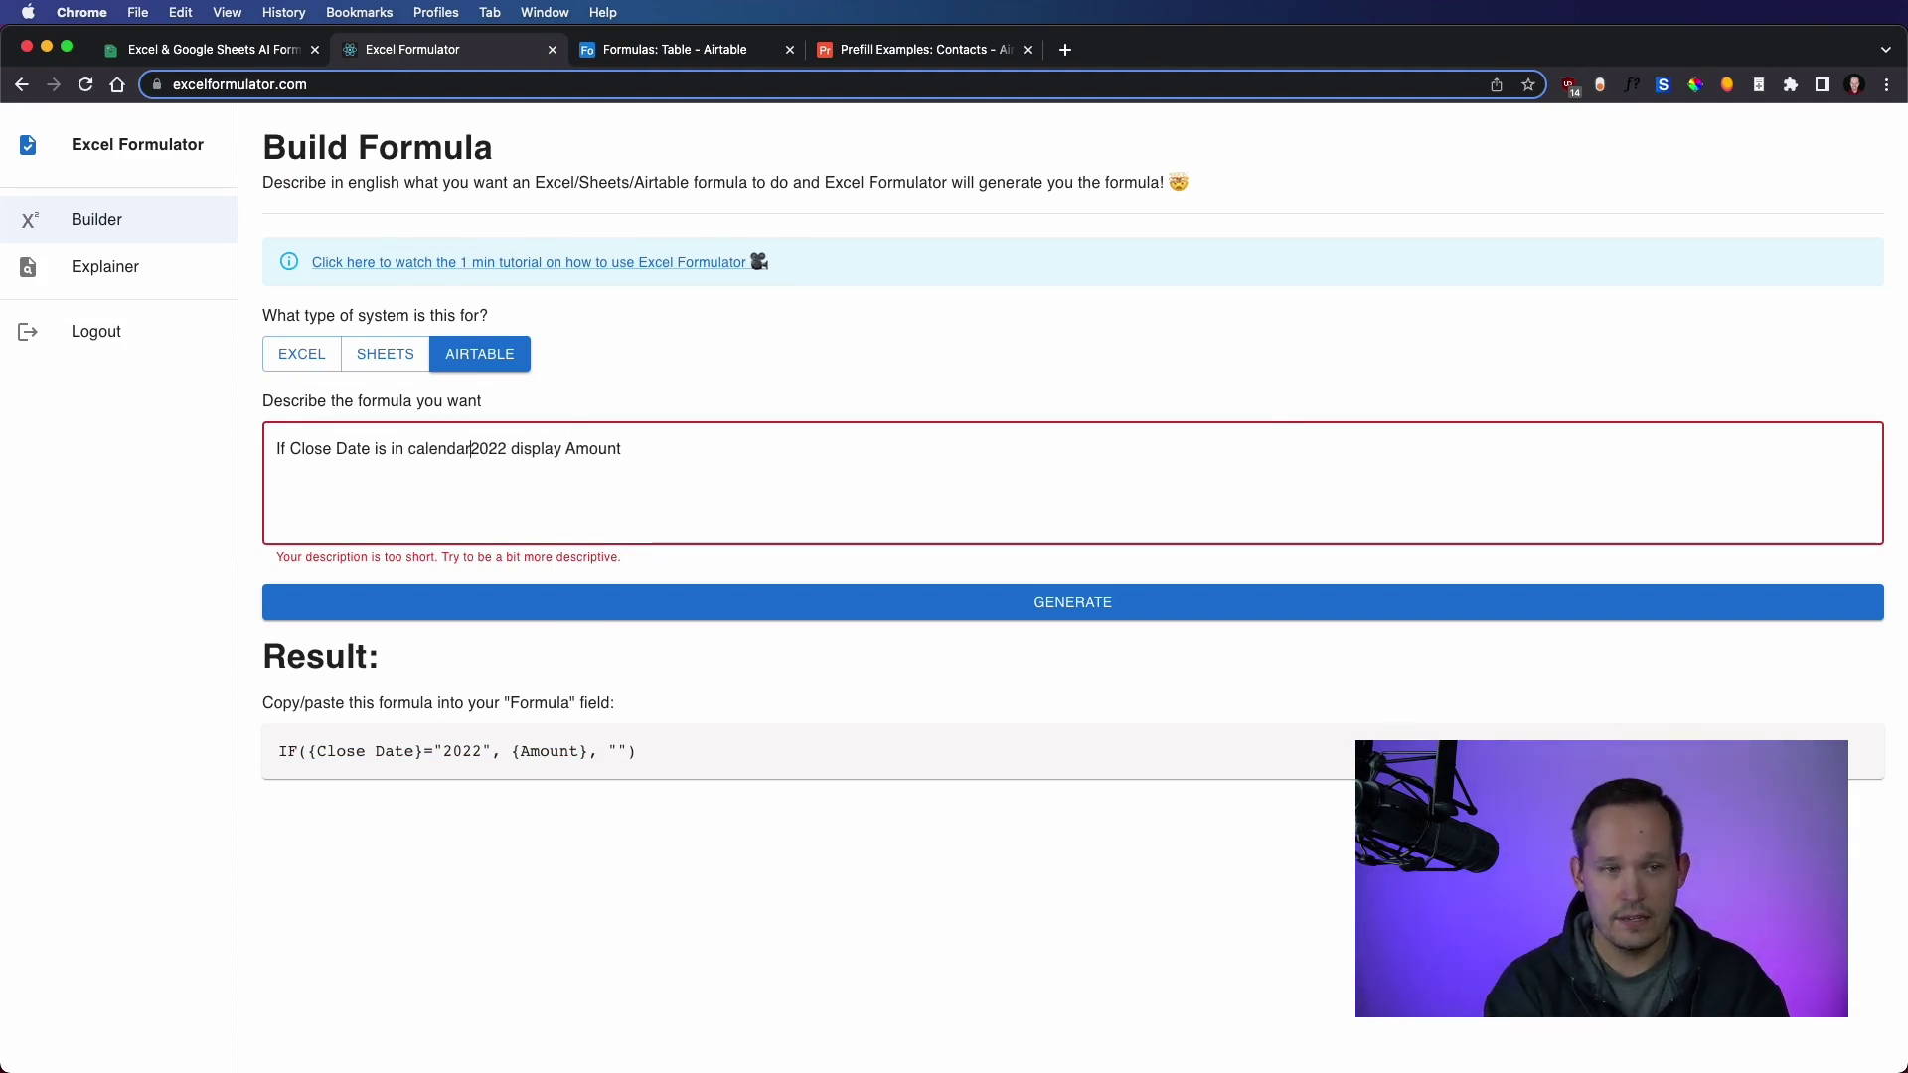
text(ar)
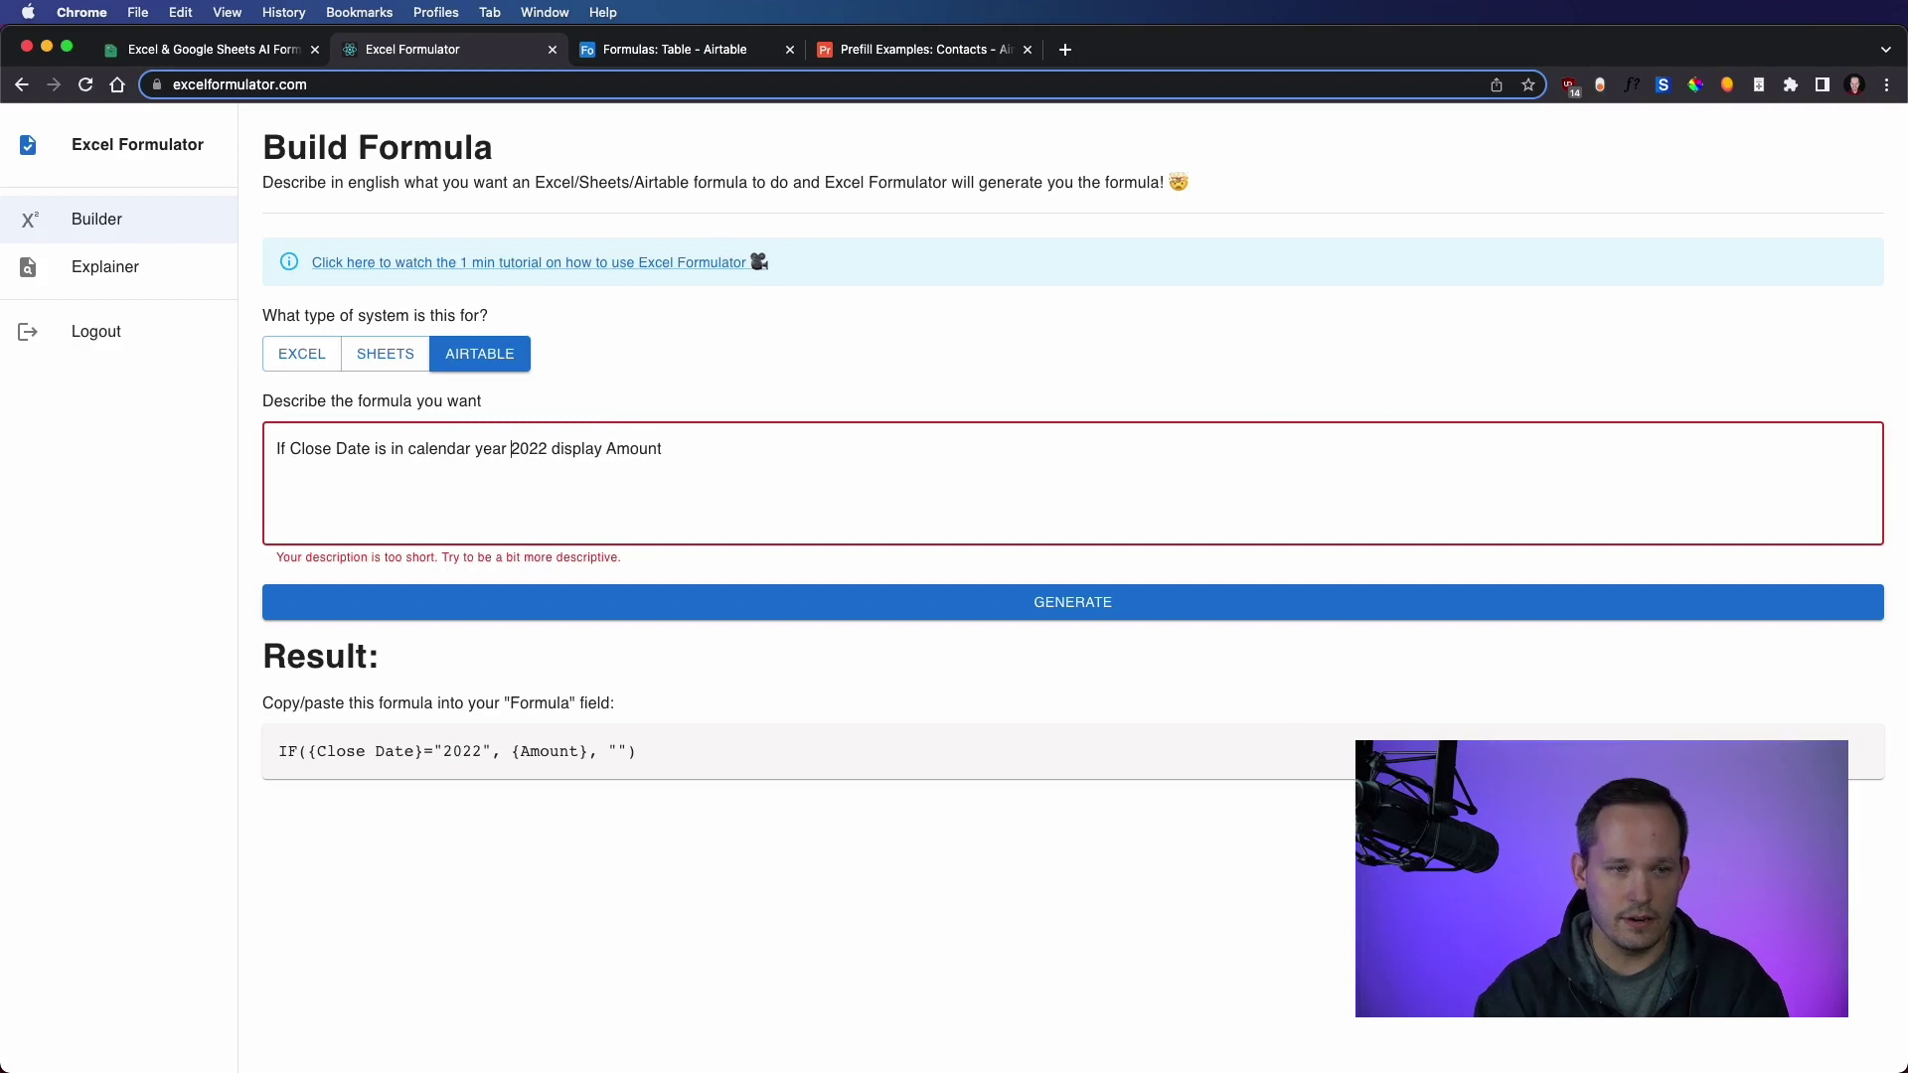
click(983, 604)
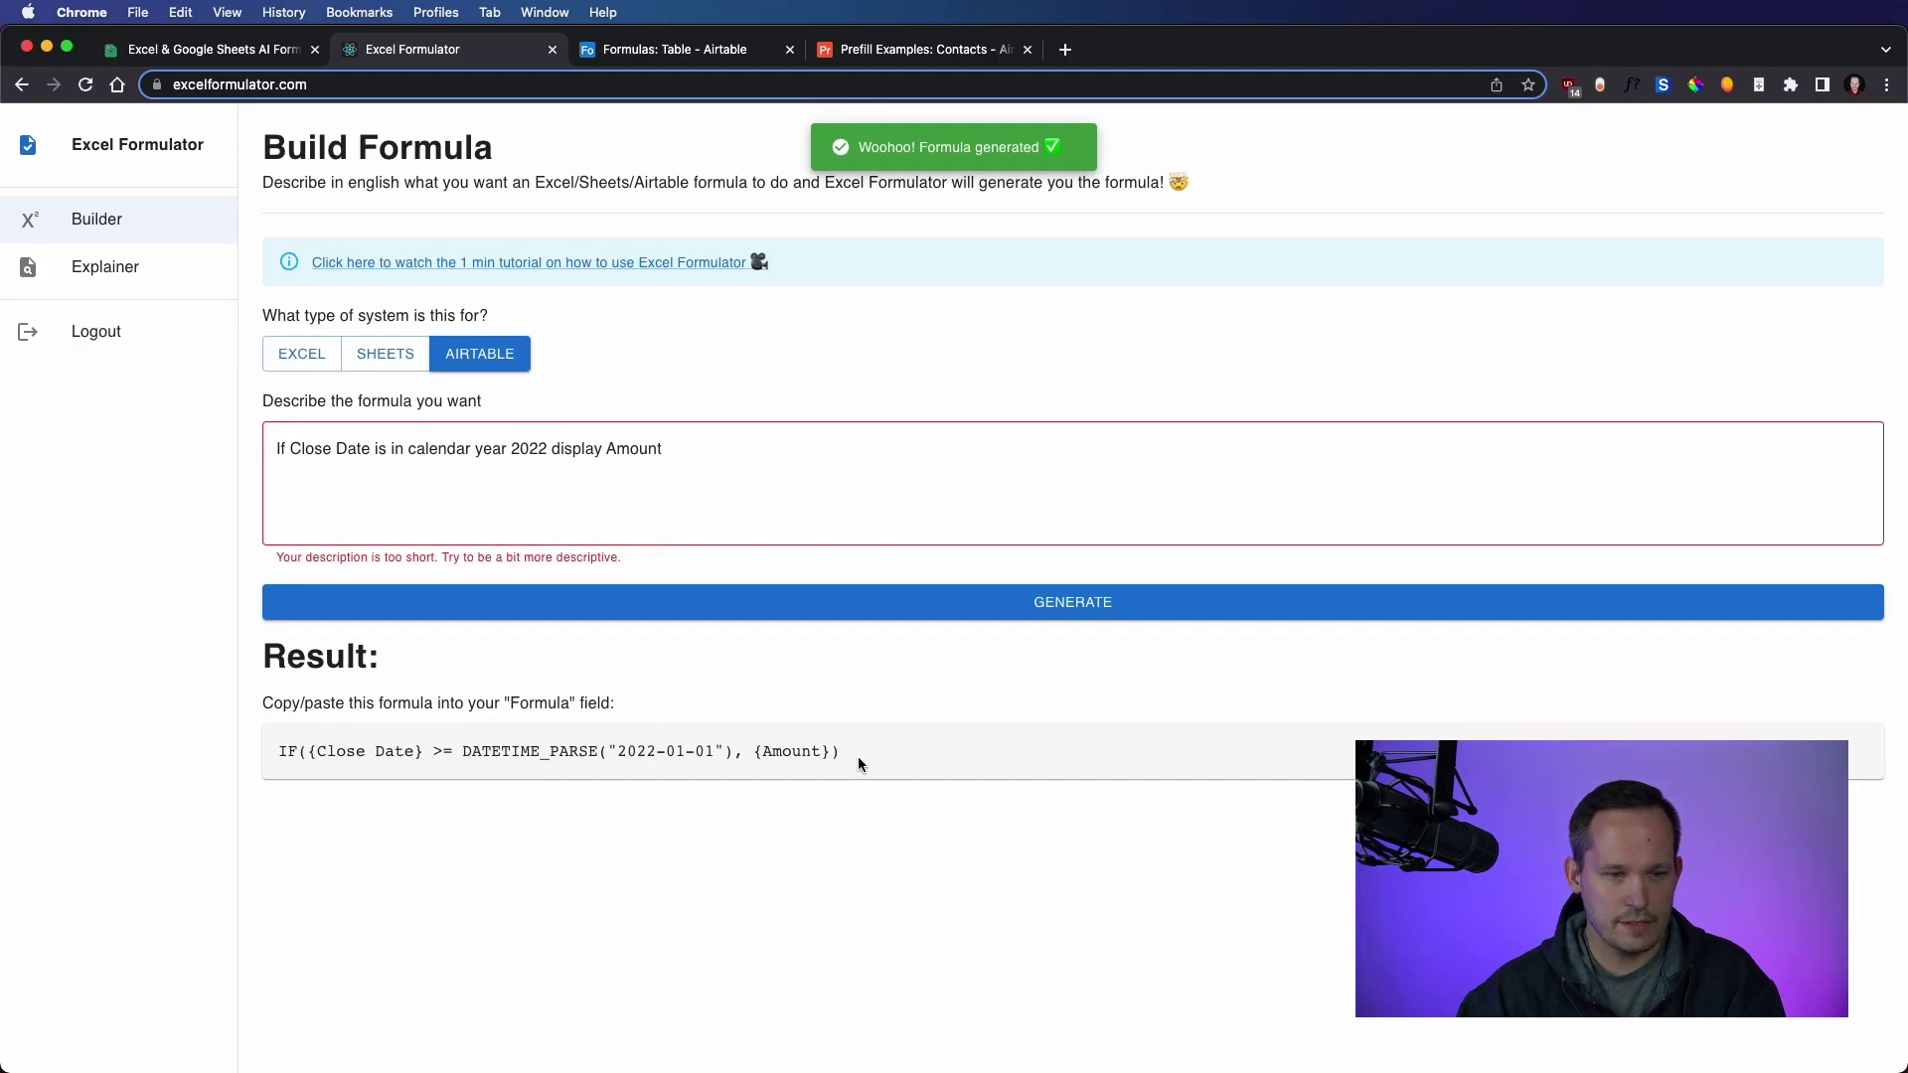
drag(859, 762, 270, 759)
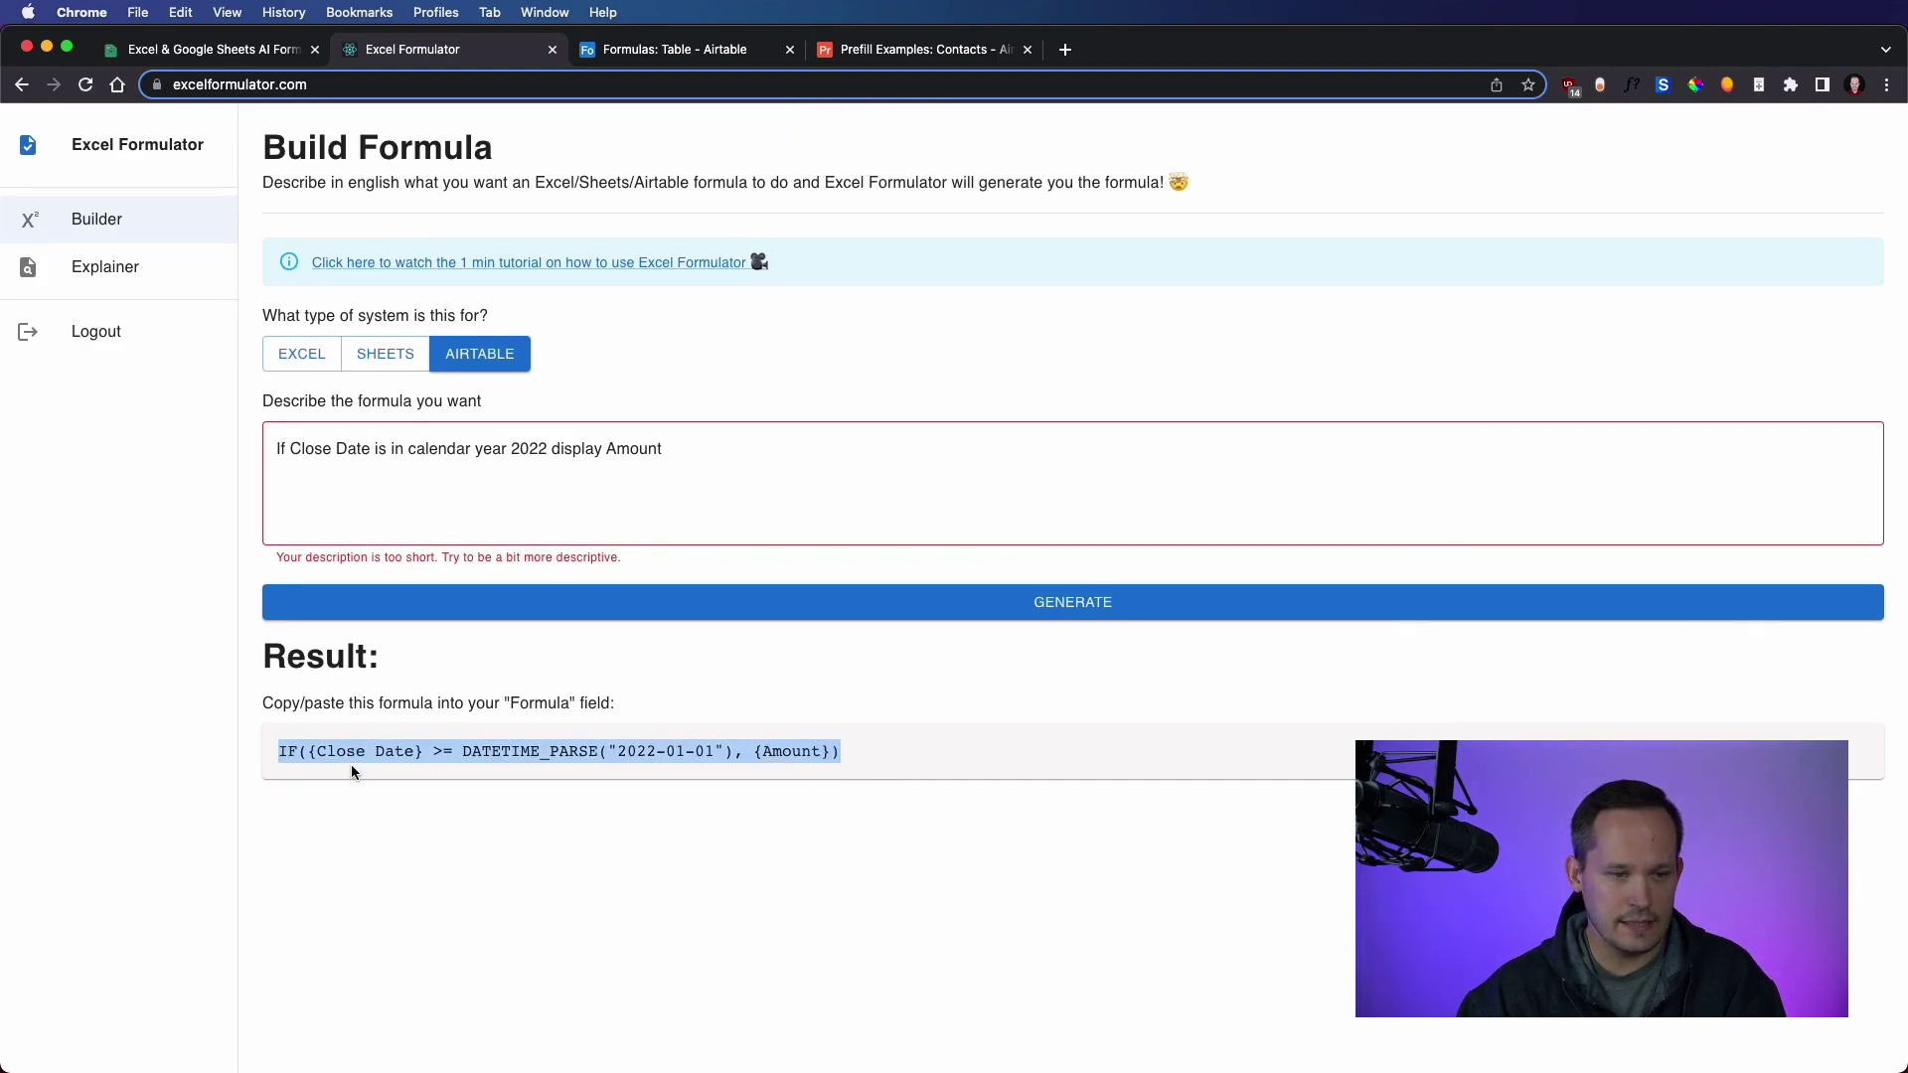
- Copy the DATETIME_PARSE formula and paste it over the Revenue Formula field's old formula, then save
key(super+c)
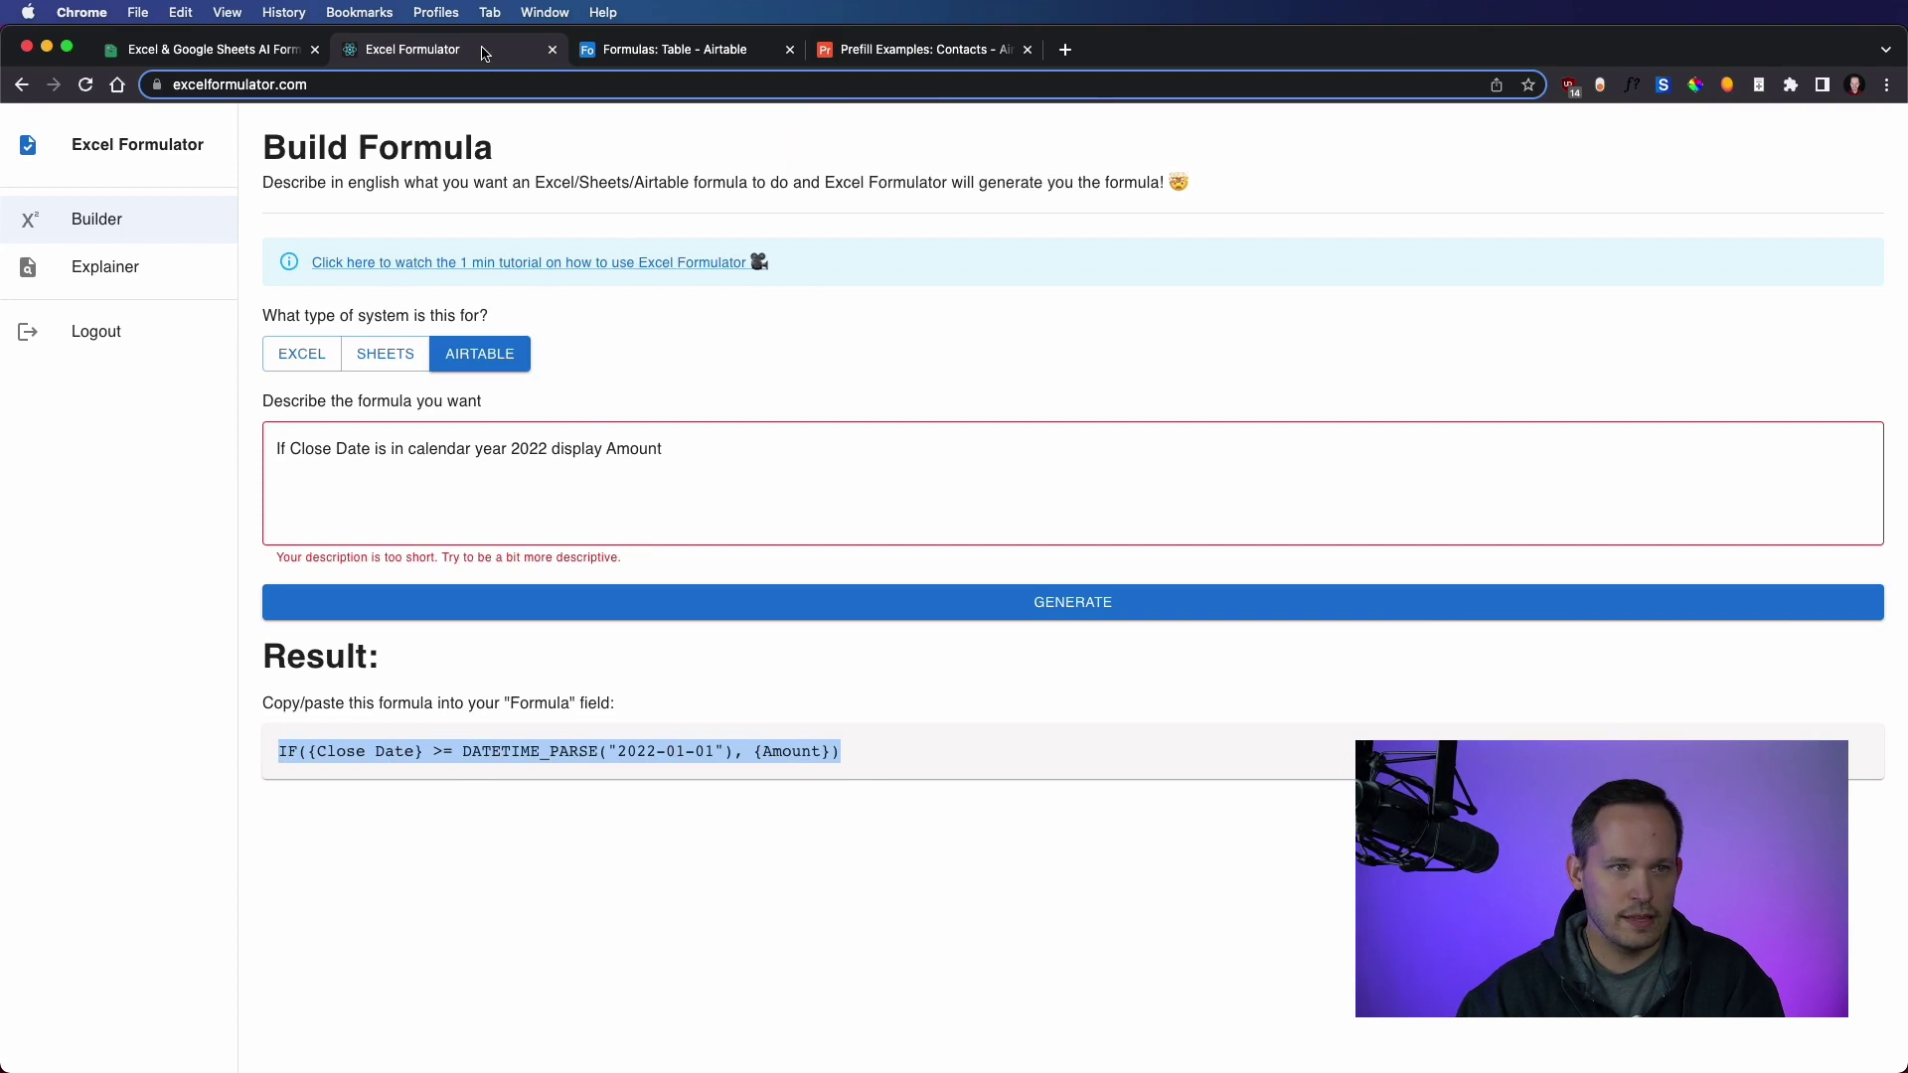
click(699, 54)
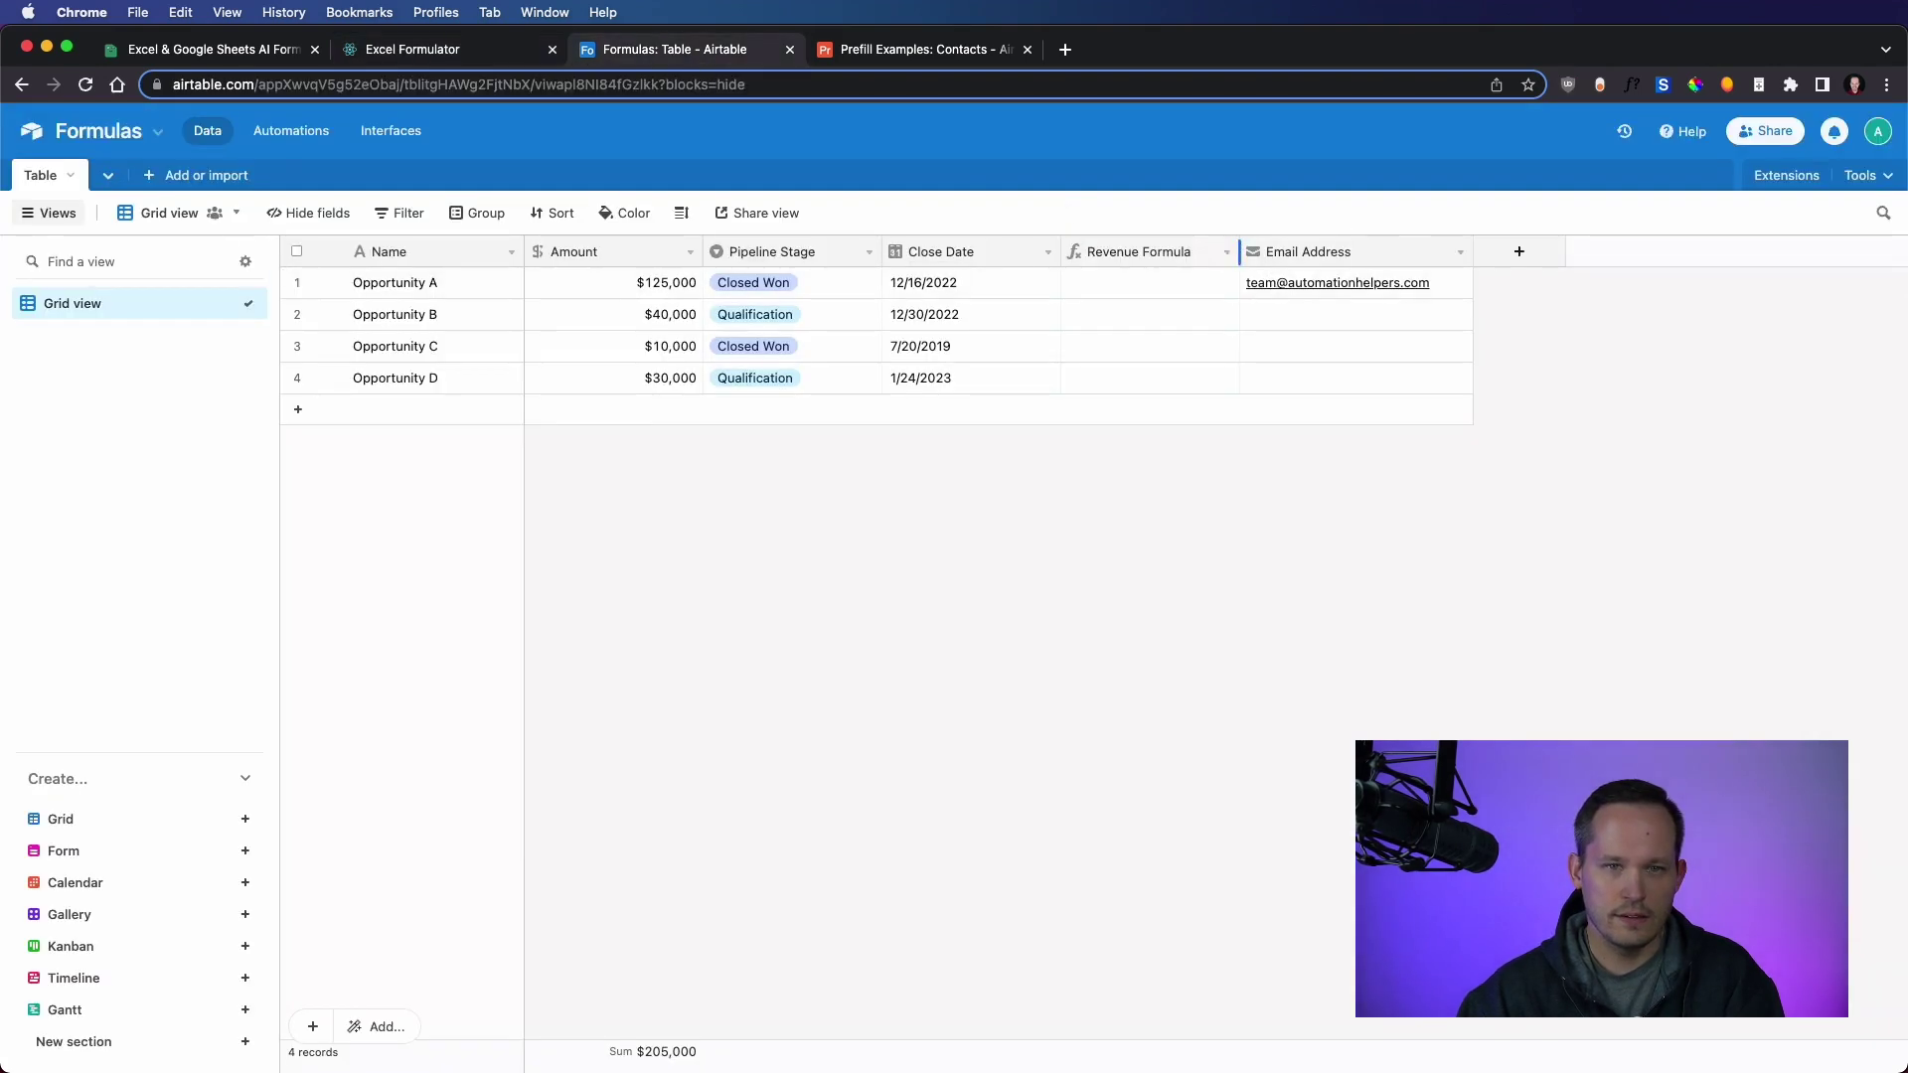
click(1226, 251)
click(1206, 295)
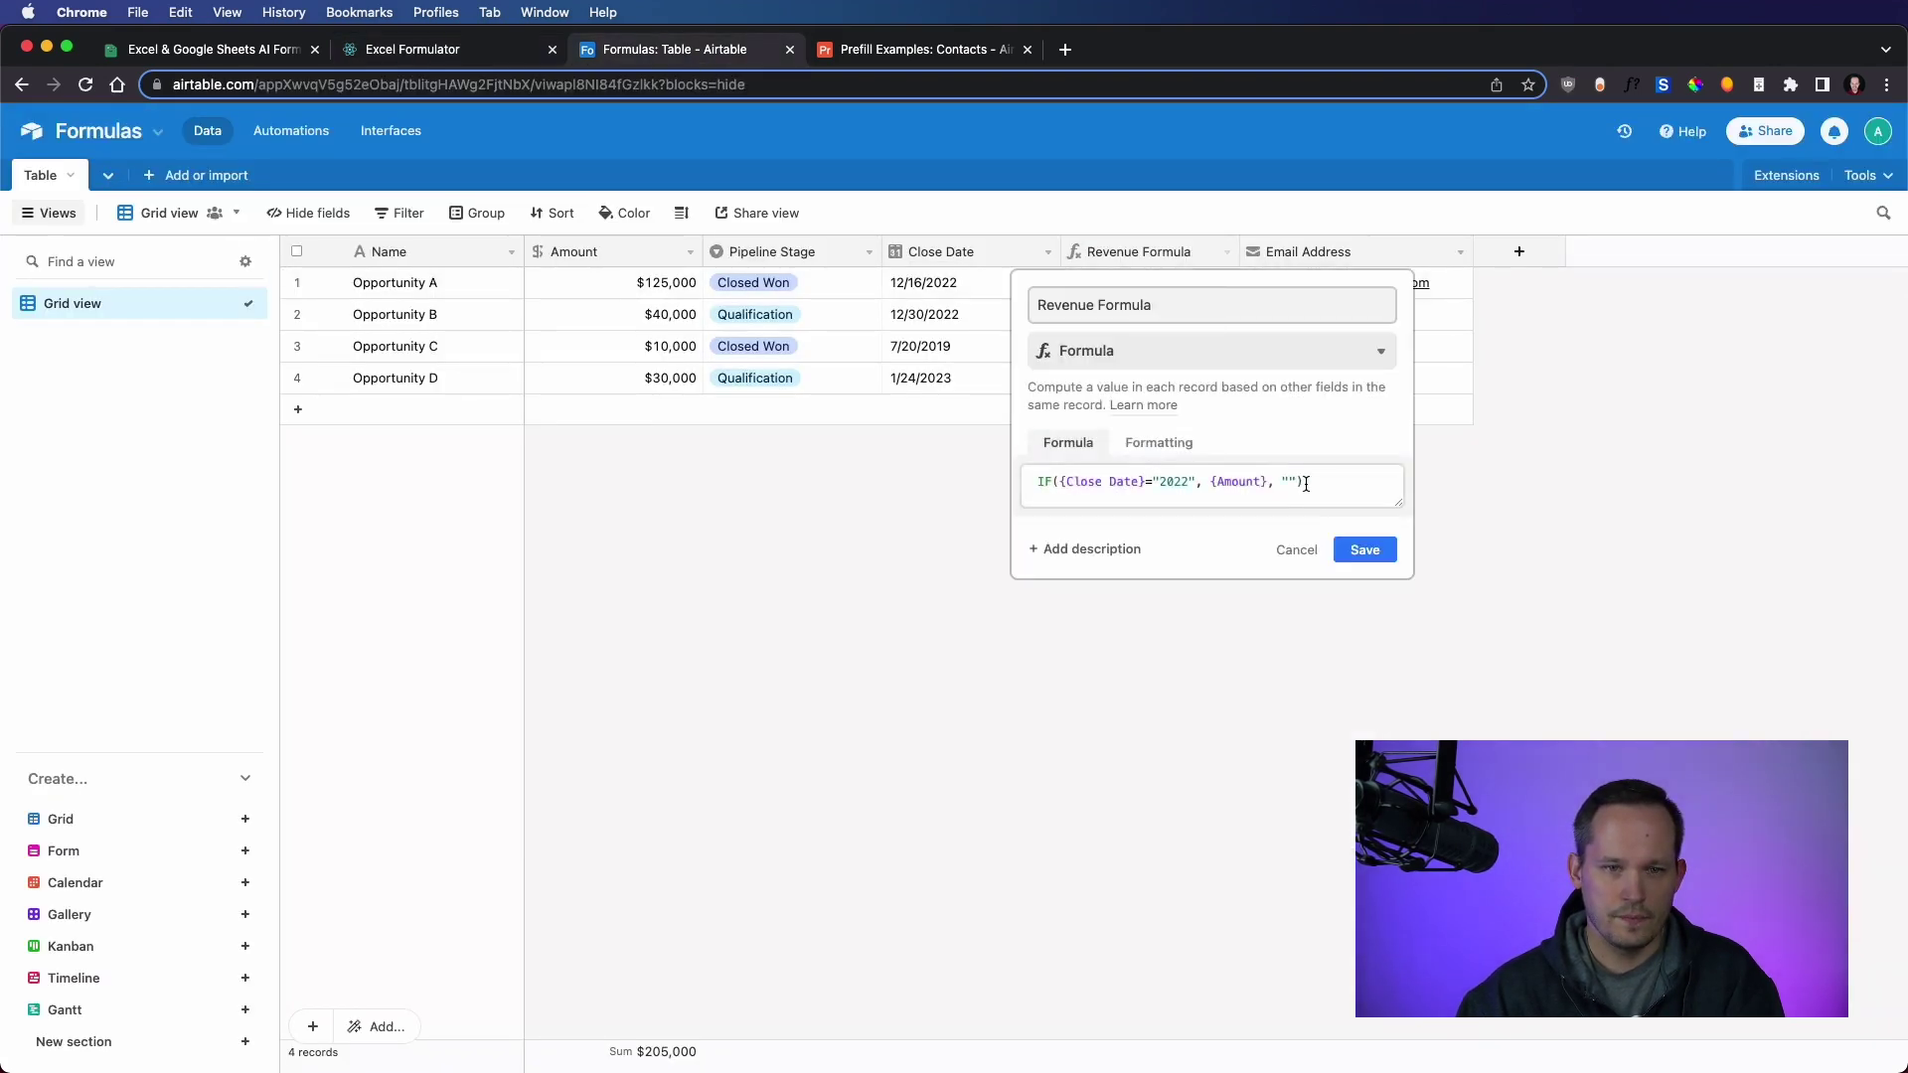
drag(1301, 482, 1035, 482)
key(super+v)
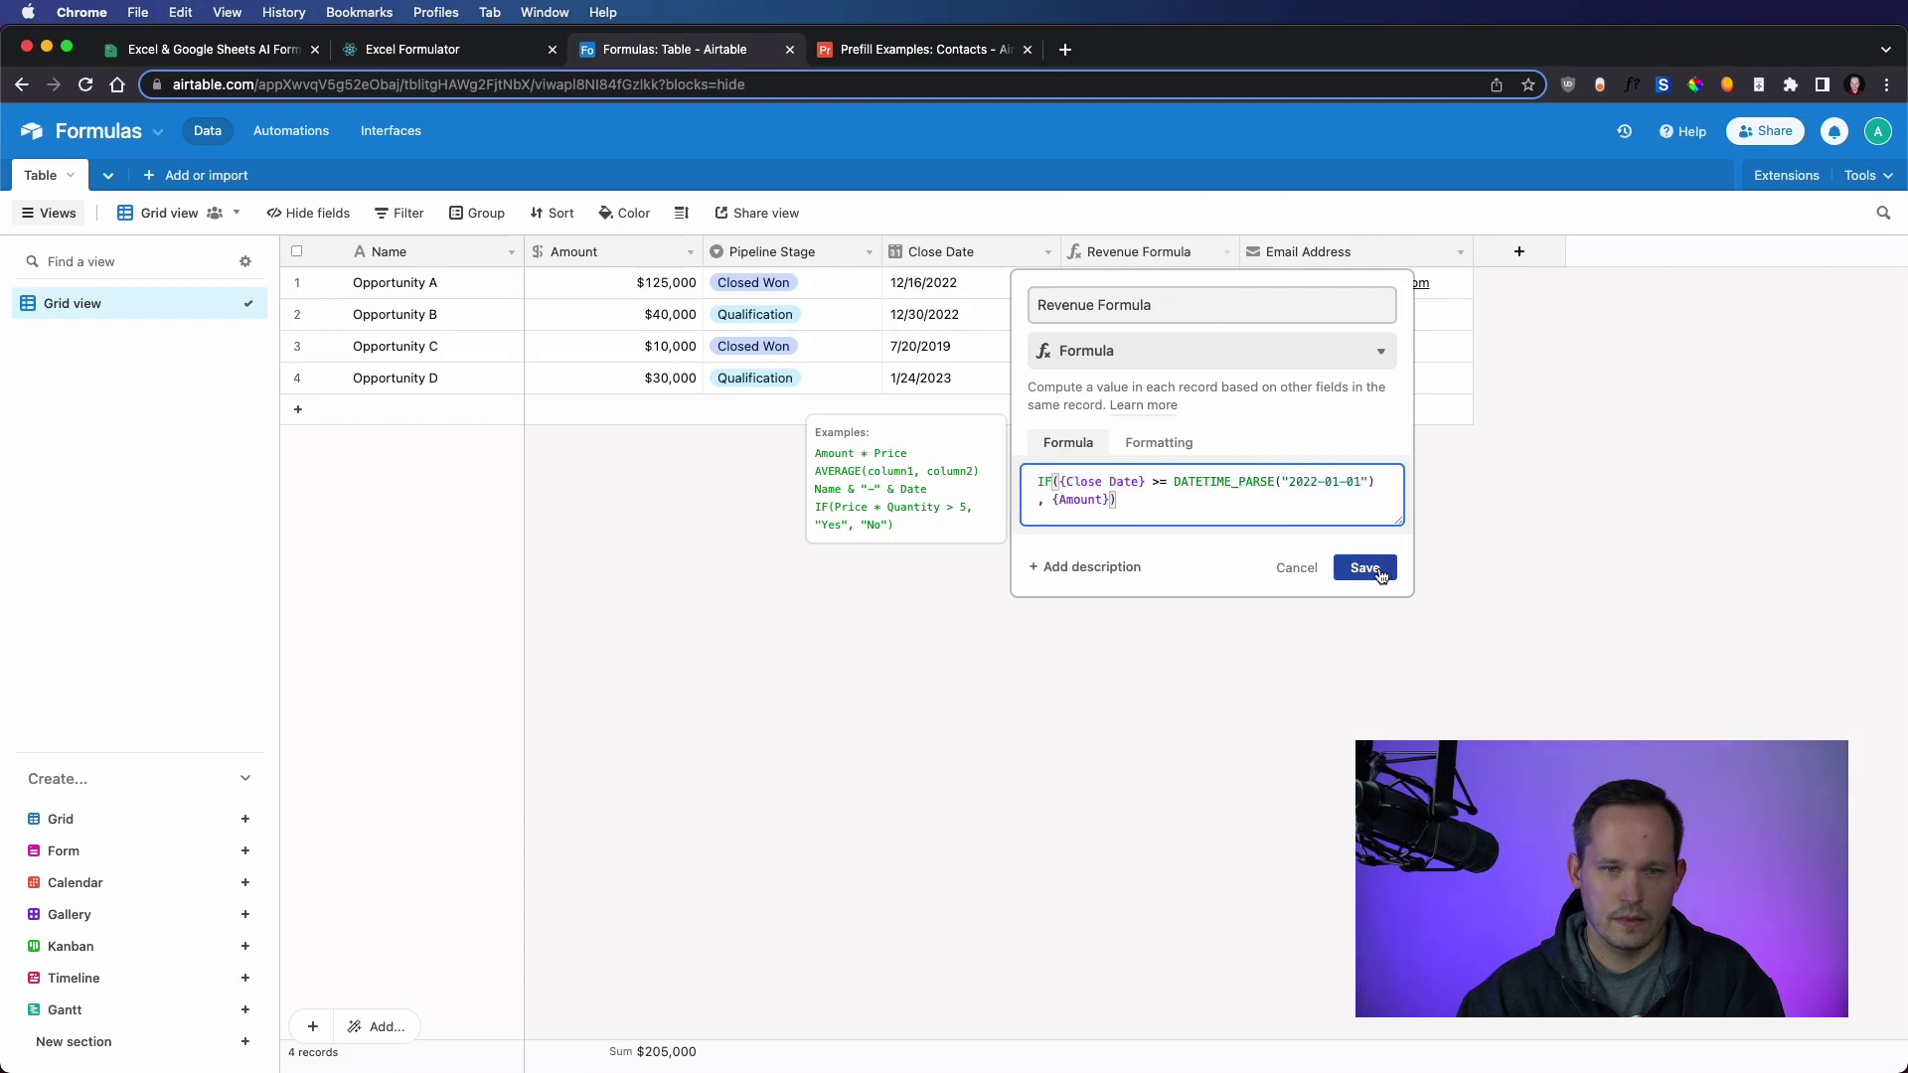
click(1377, 569)
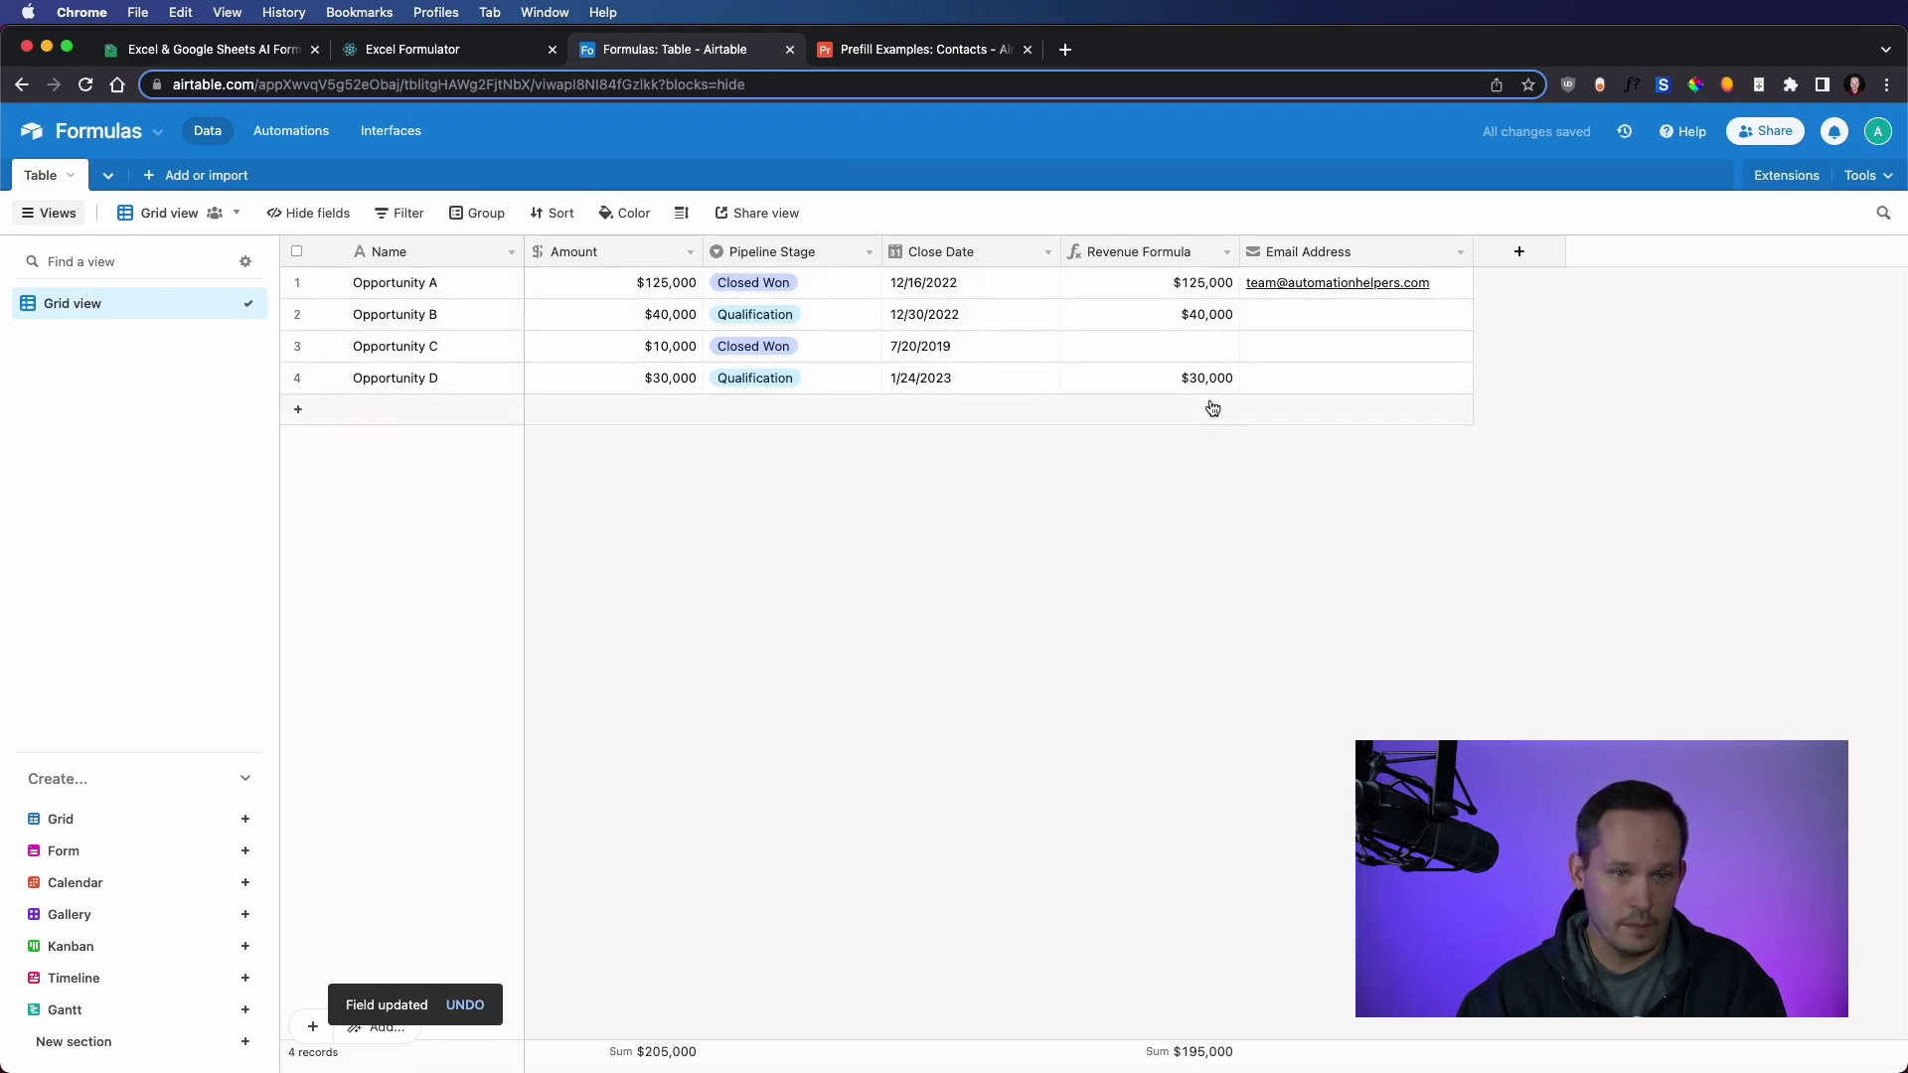
- Reopen the Revenue Formula field to review its formula and close it unchanged
click(1226, 253)
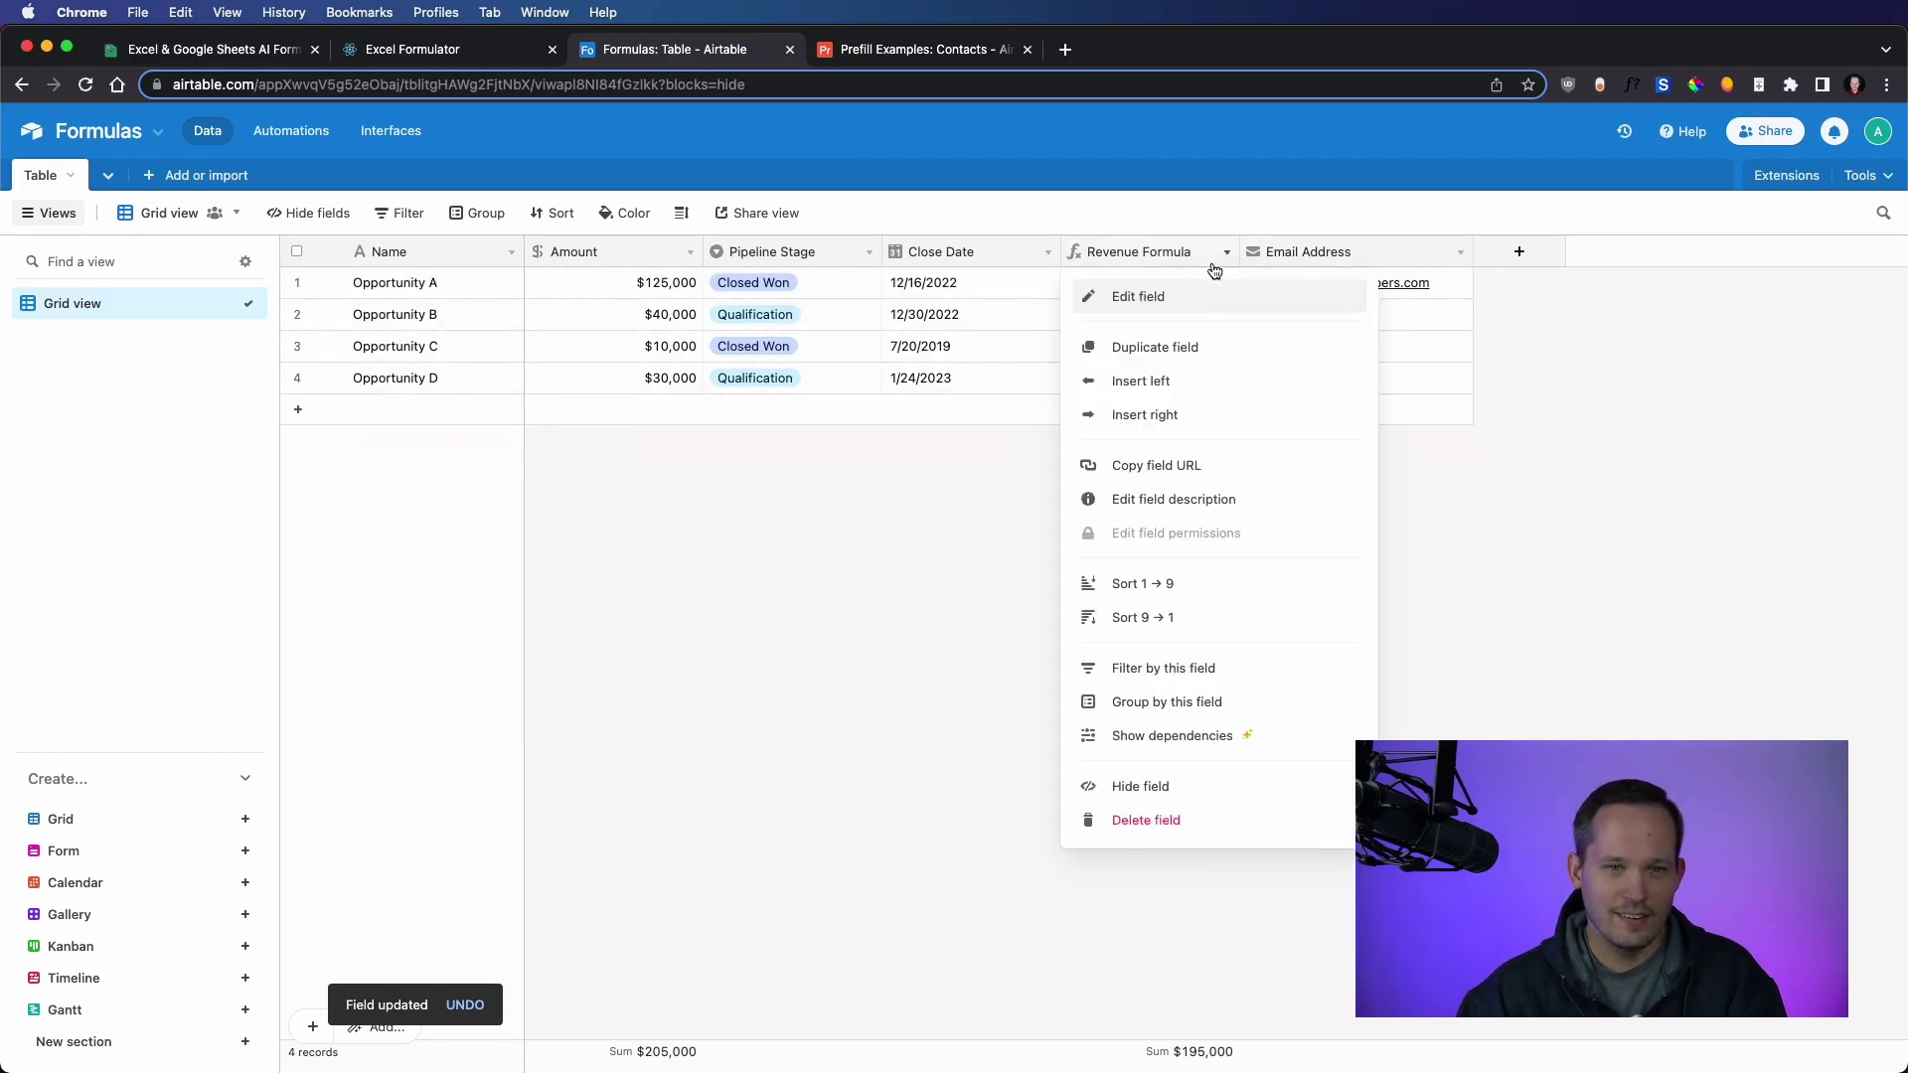
click(1183, 295)
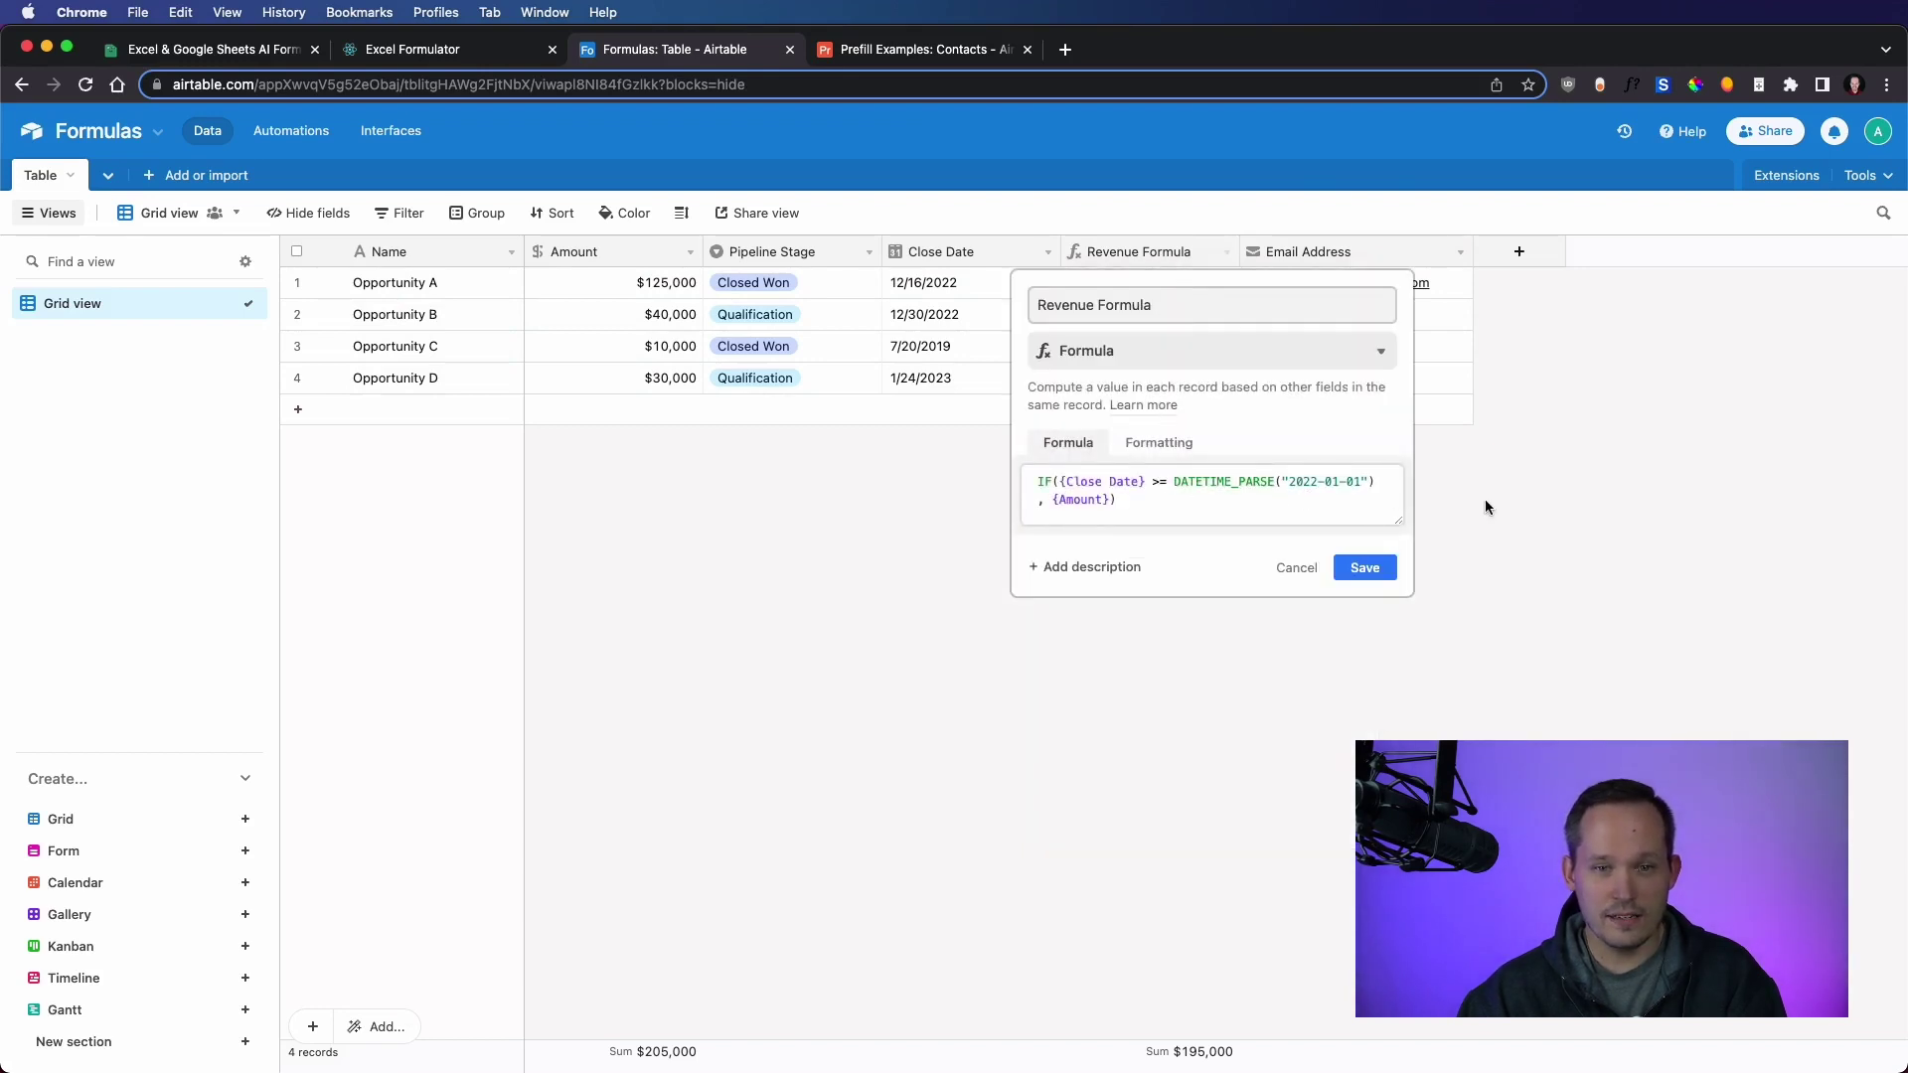
click(1506, 475)
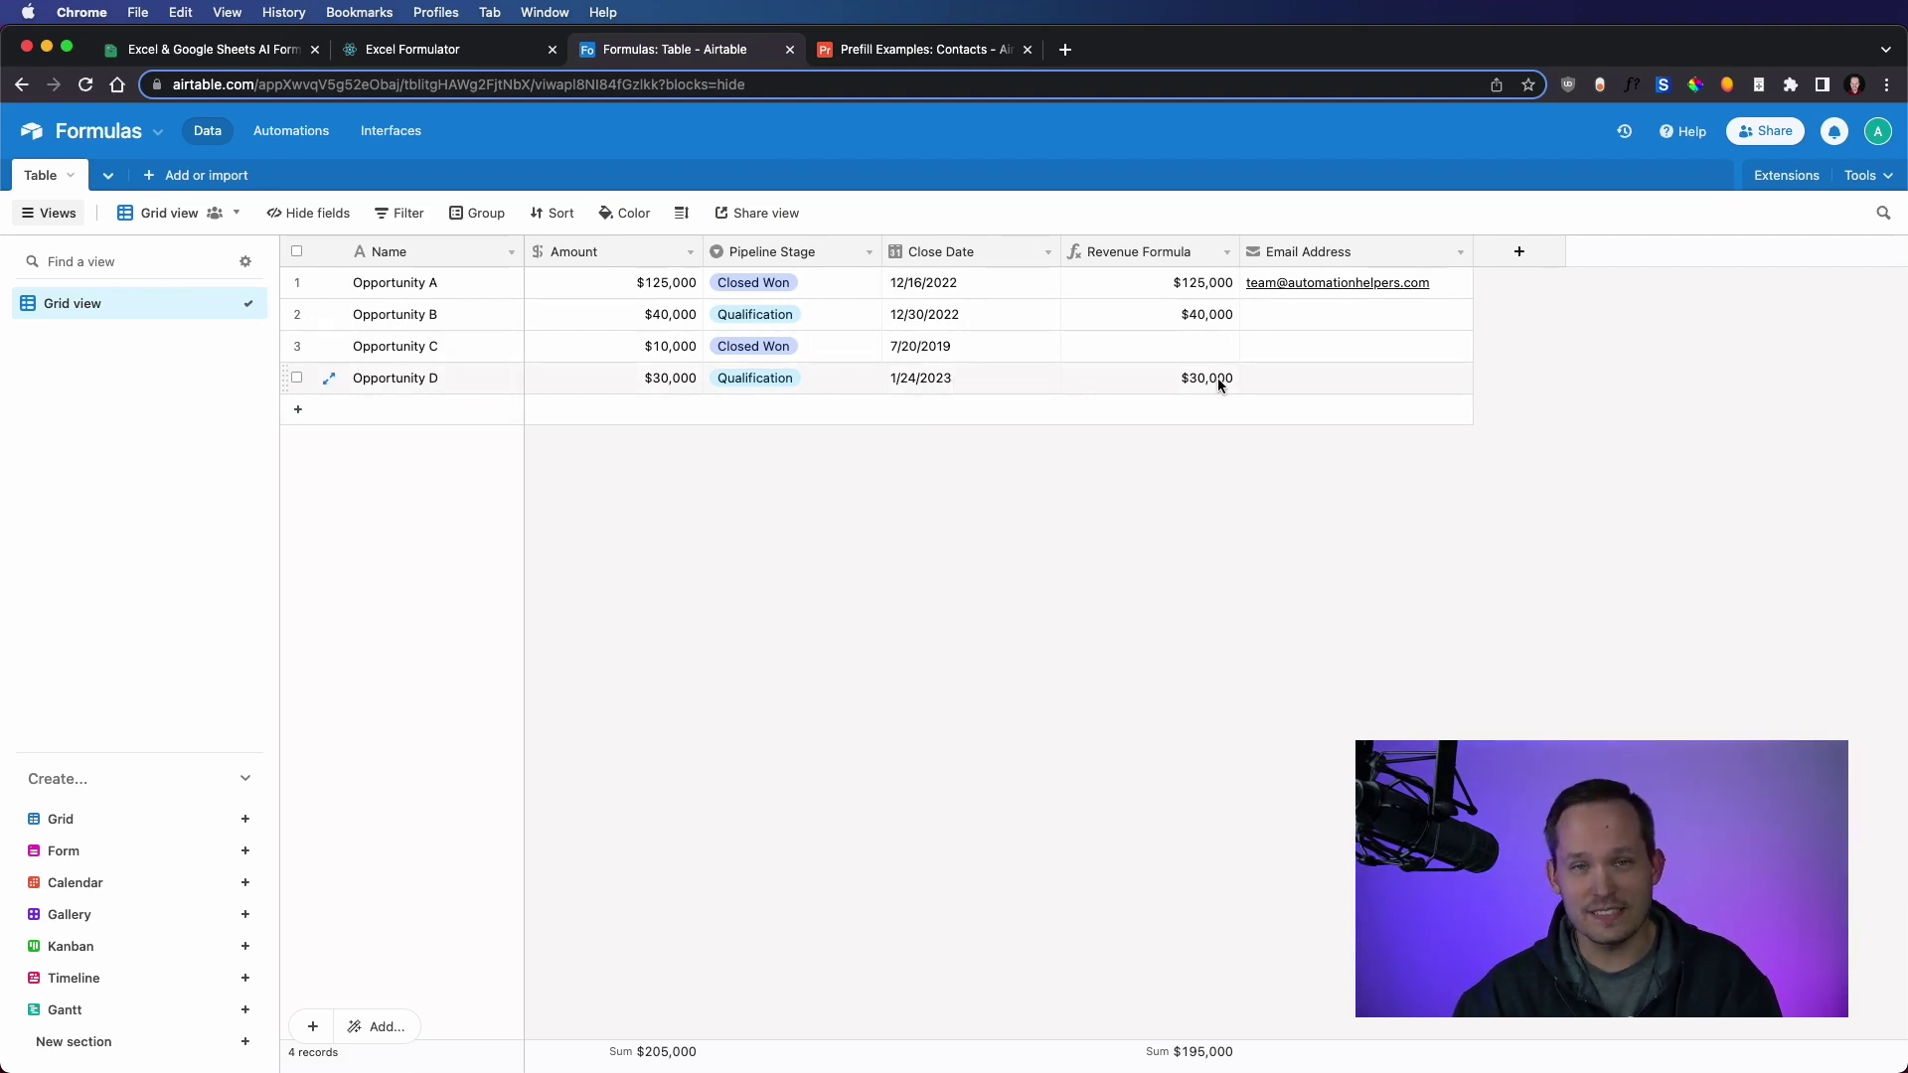
click(475, 64)
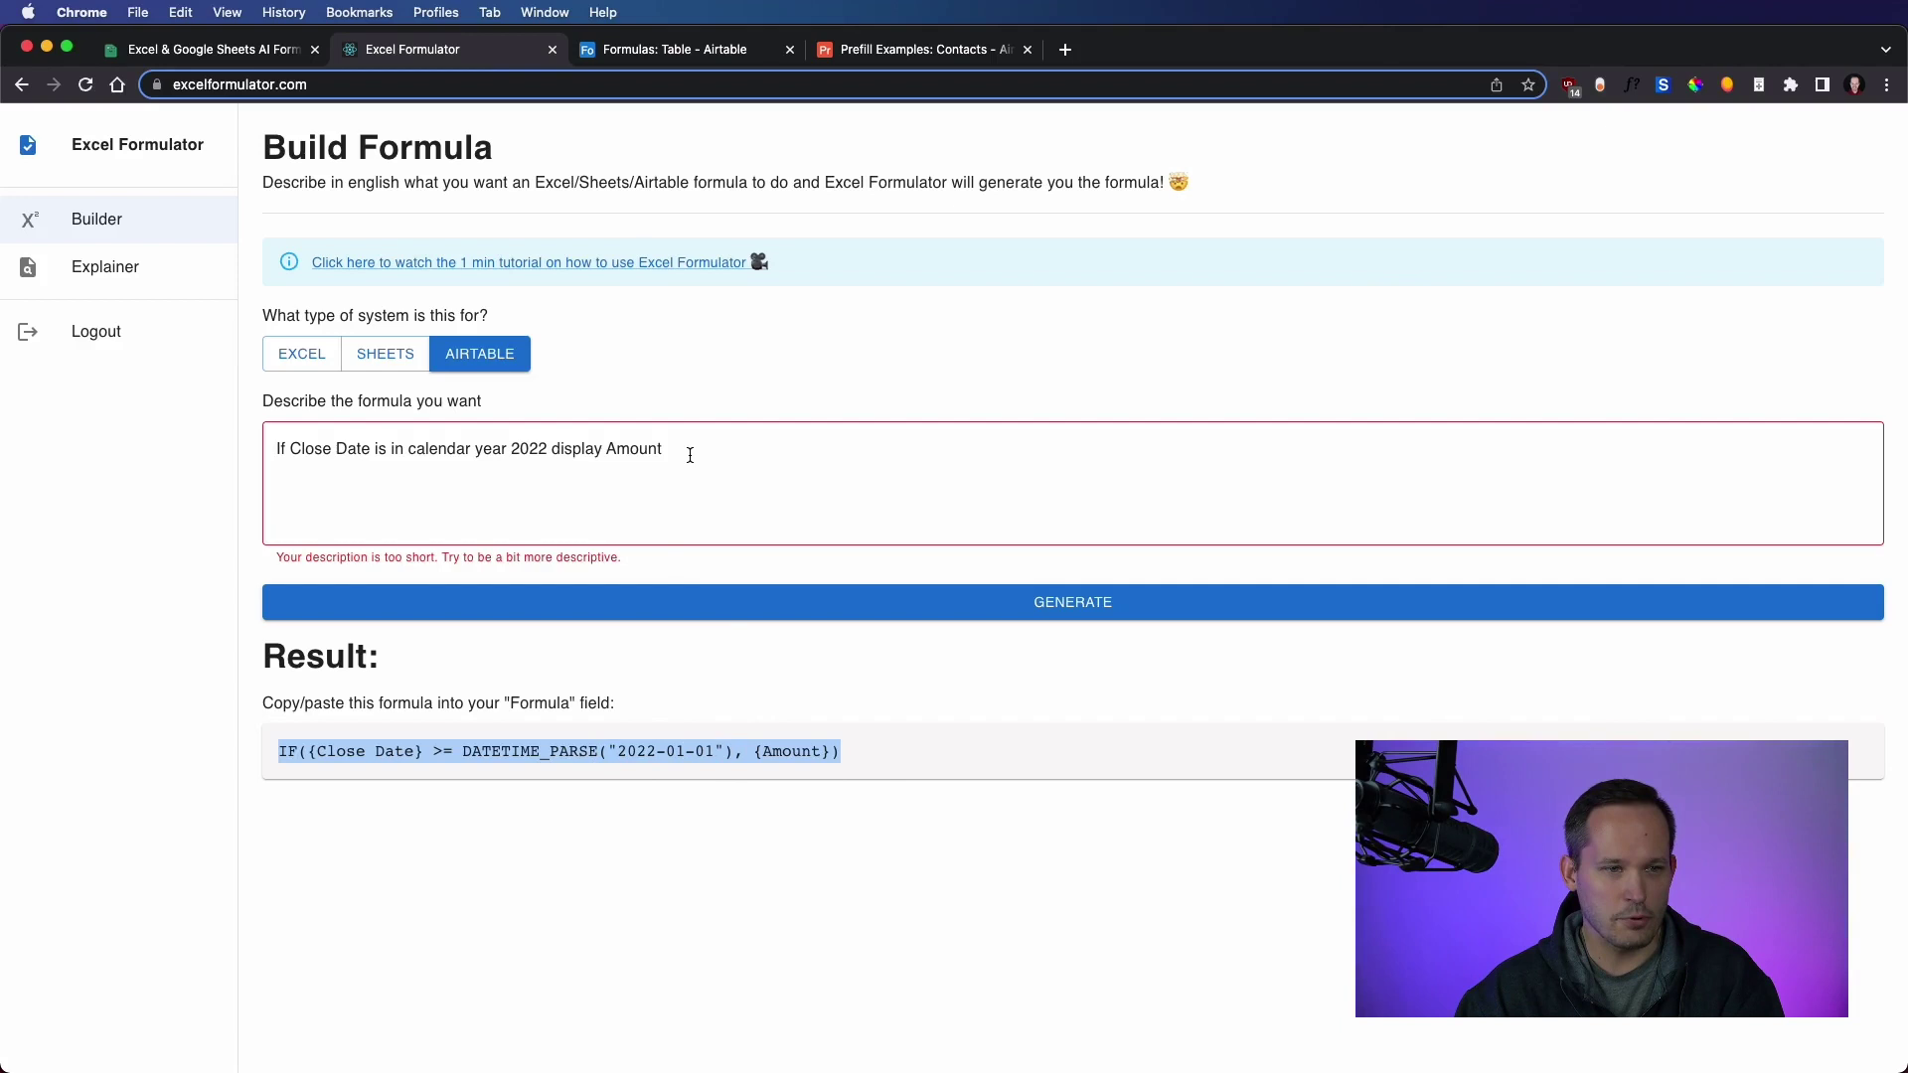
- Change the description to 'Close Date between Jan 1 2022 and Dec 31 2022', generate, and select the formula
click(573, 484)
drag(547, 450, 375, 447)
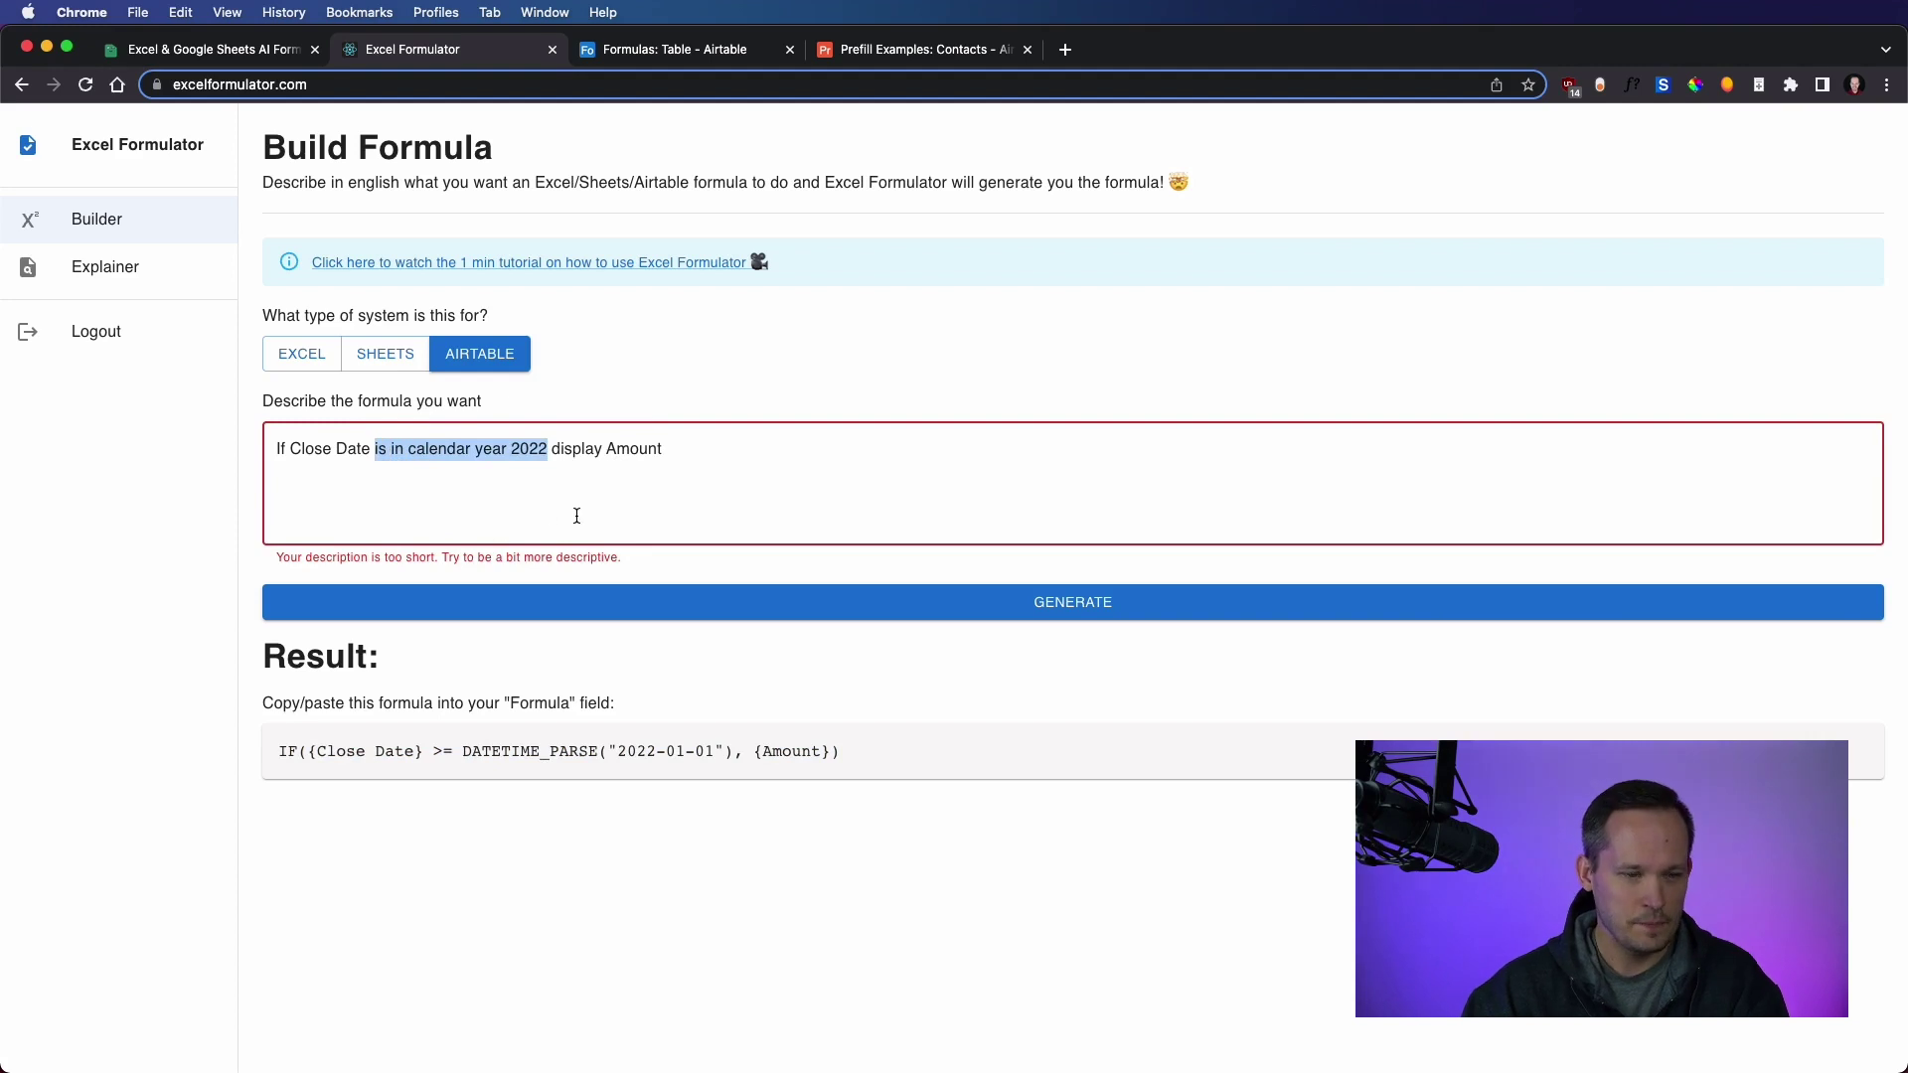
text(betwee)
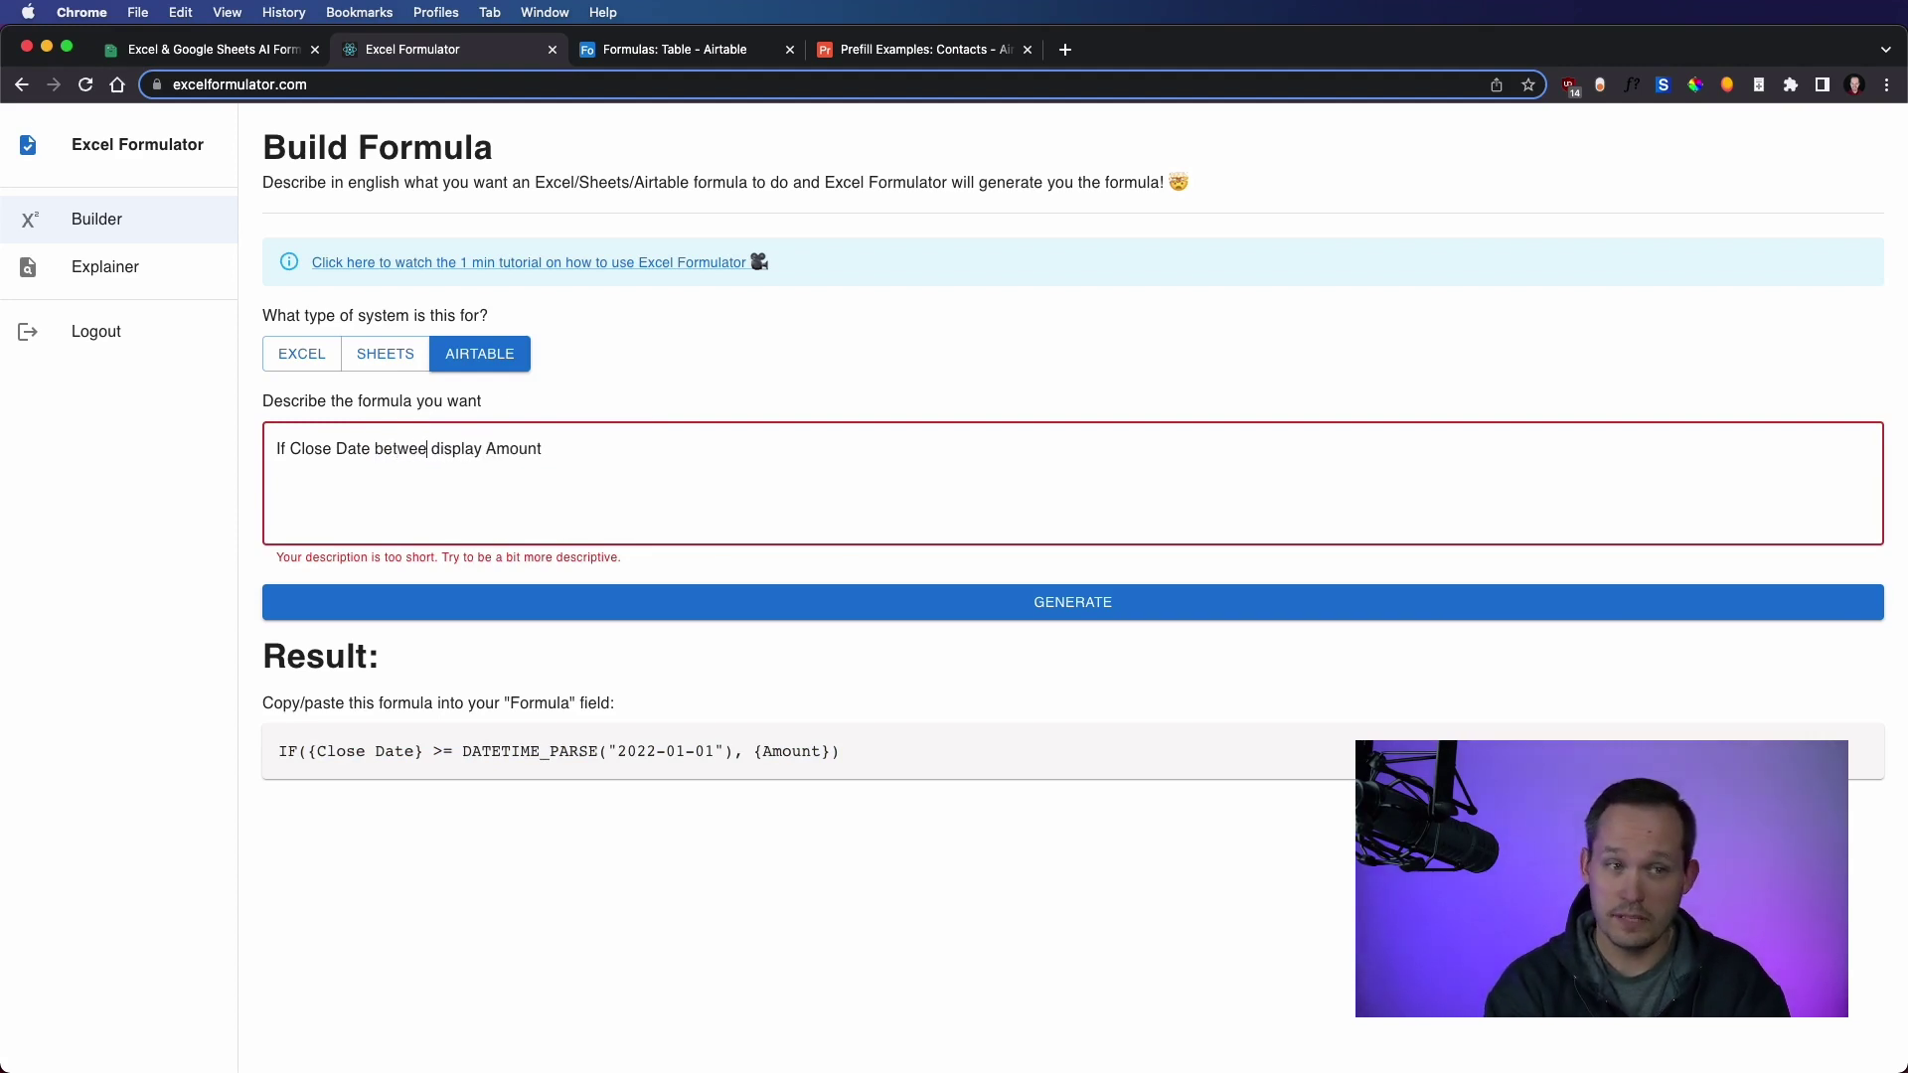
text(n)
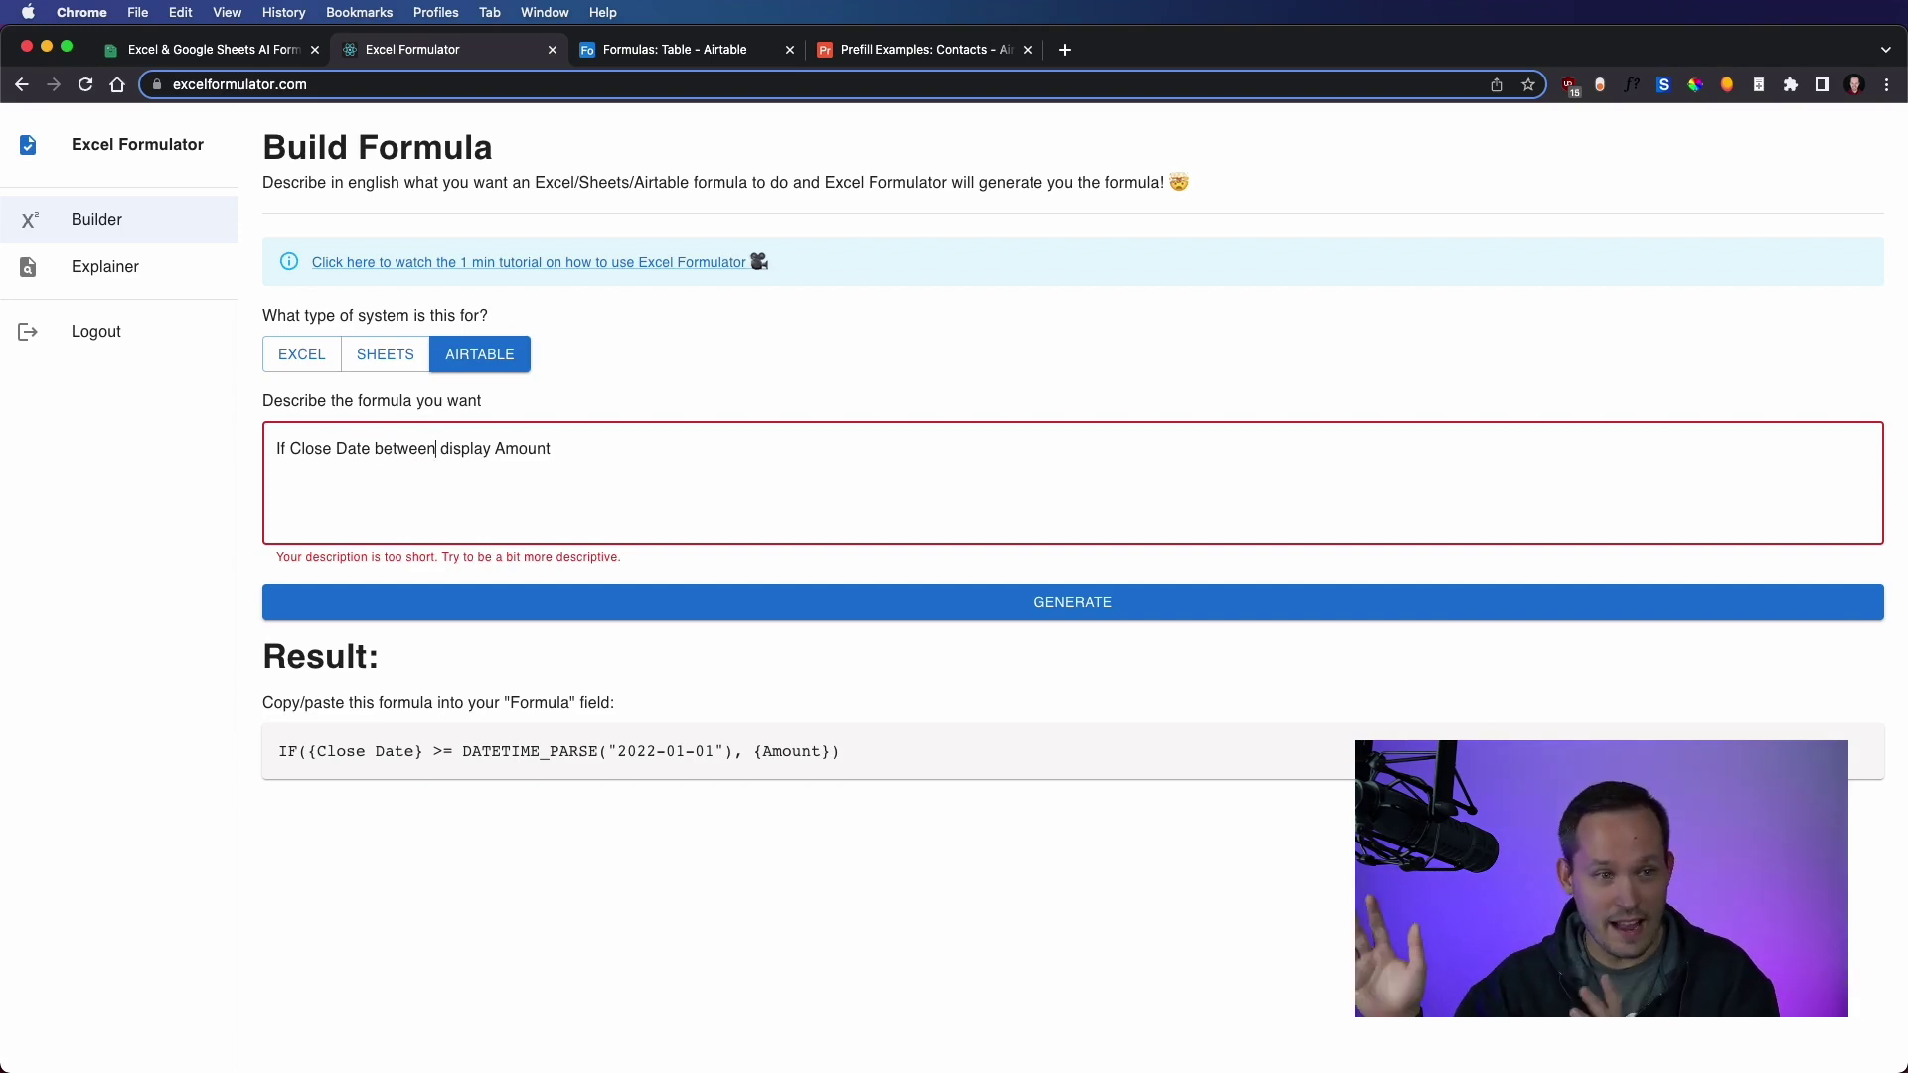
text(Jan  )
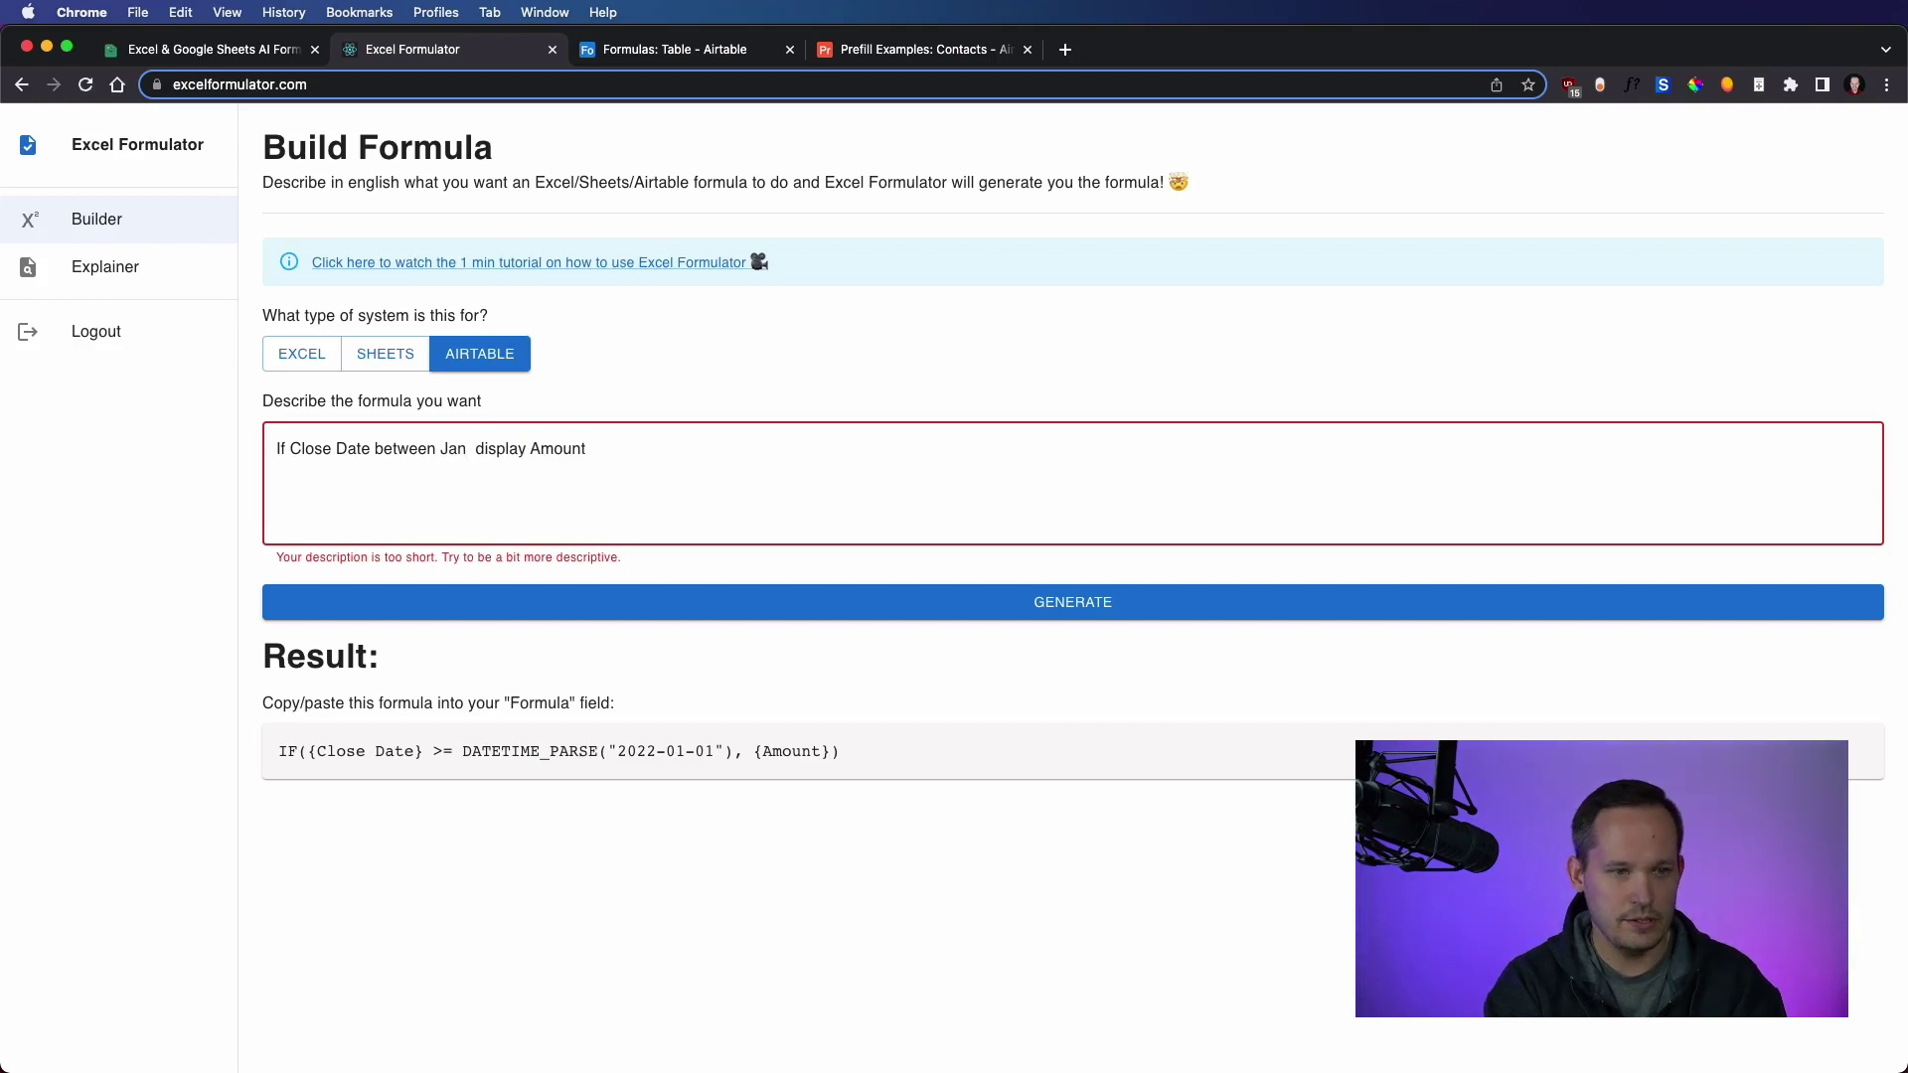
text(1)
text( 2022 an)
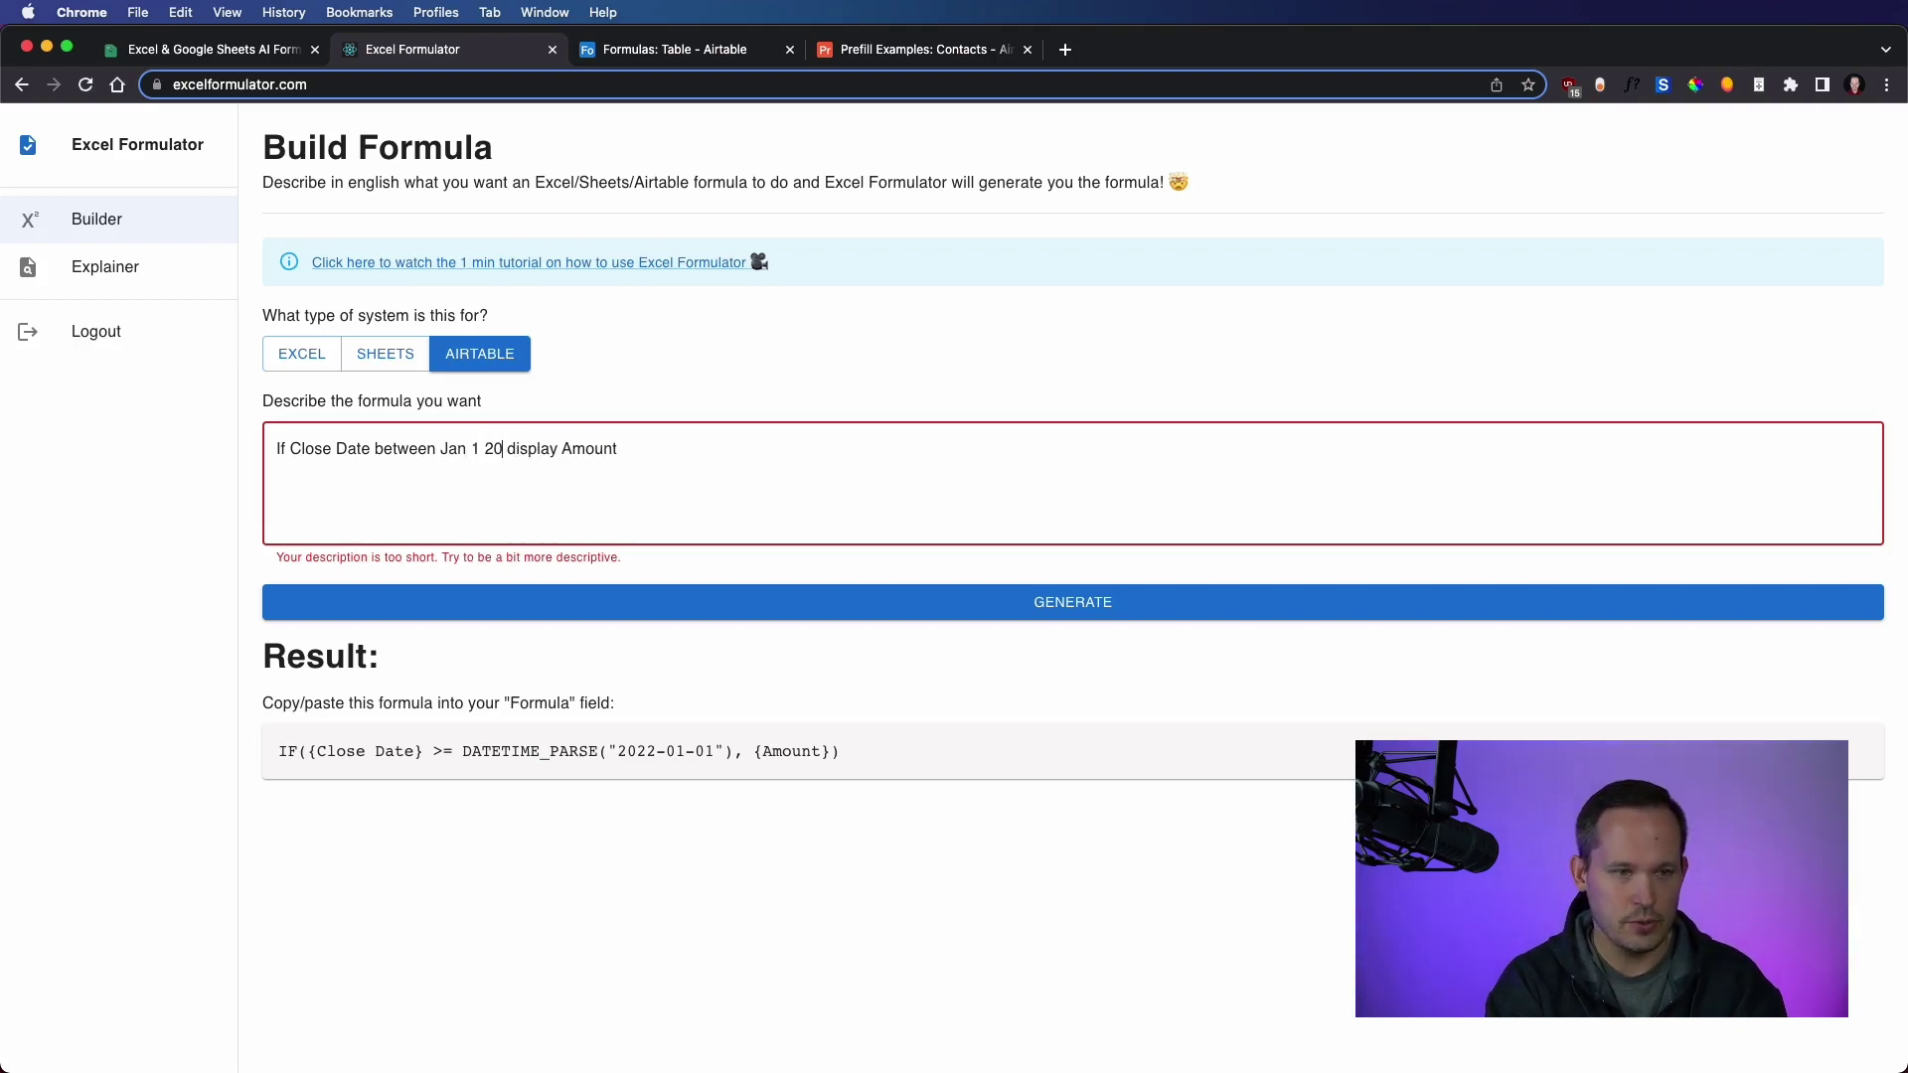
text(d Dec 31)
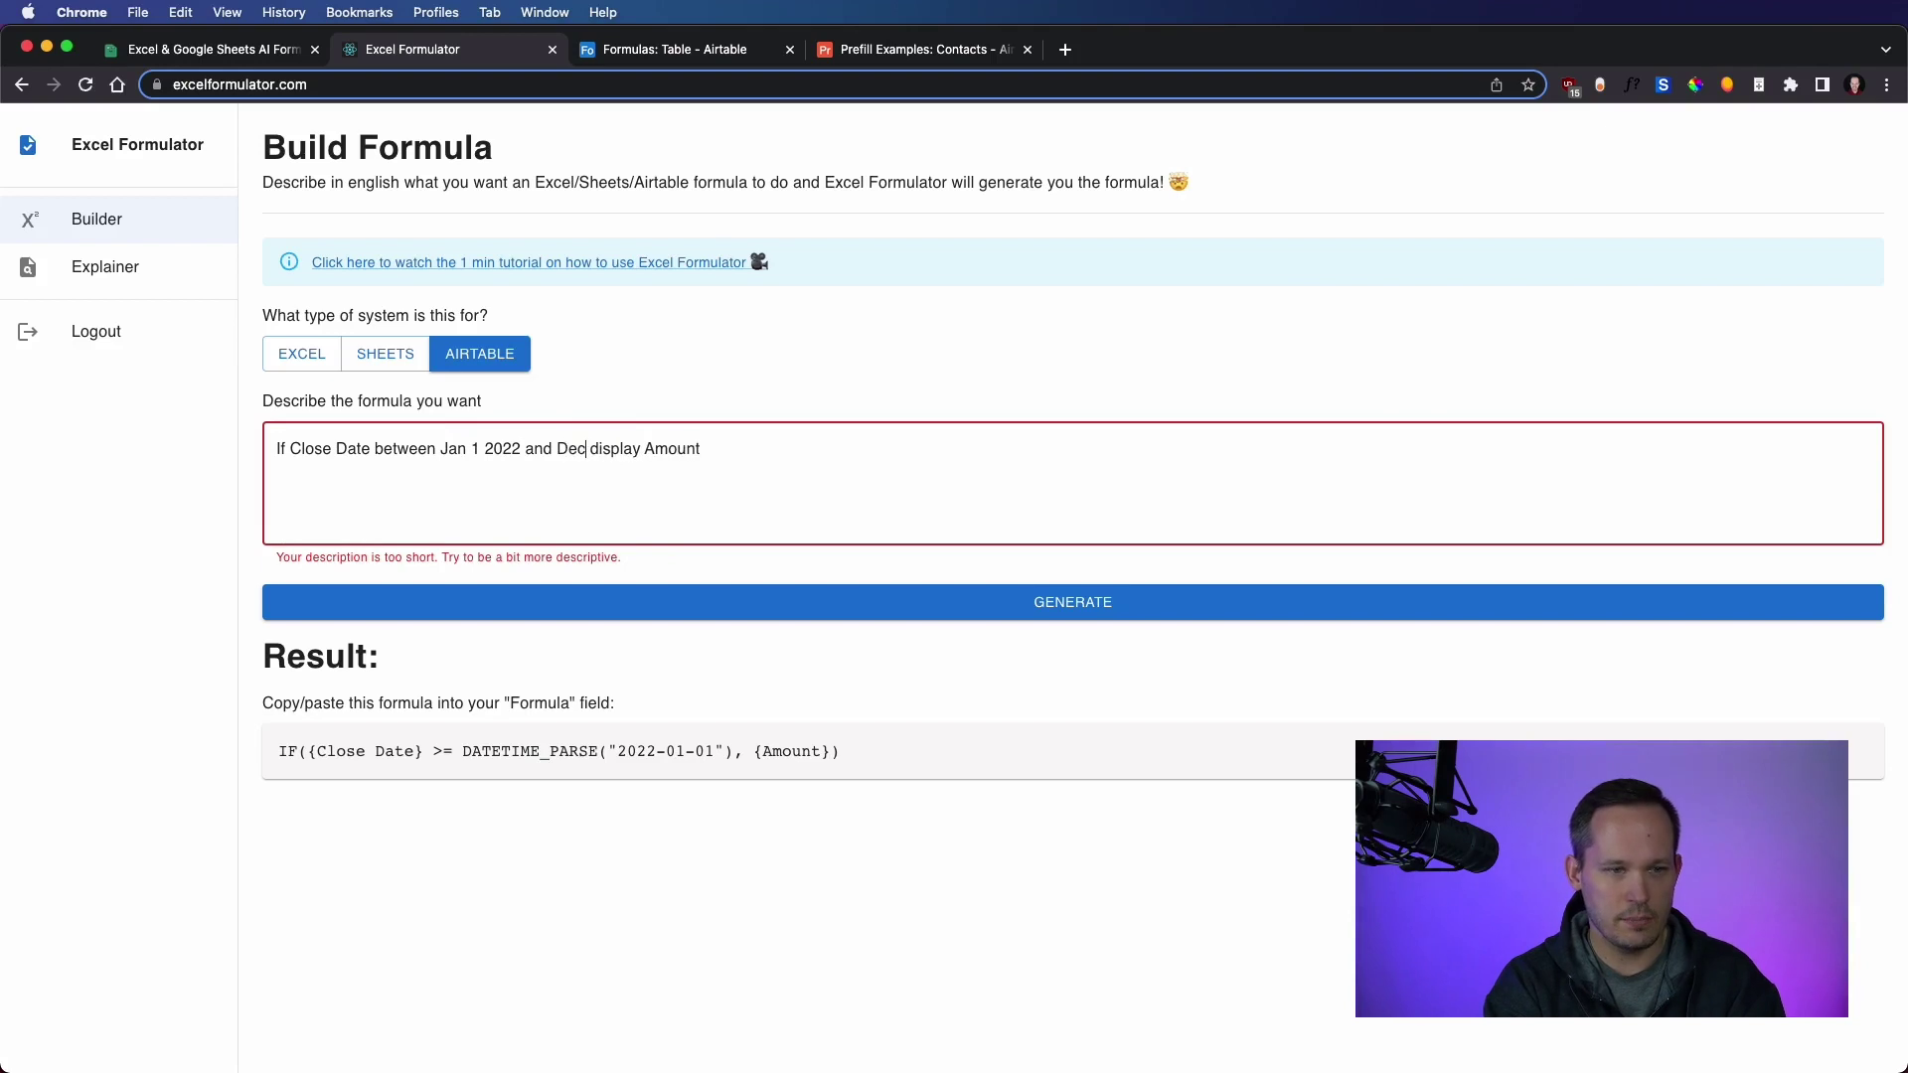
text( 2022)
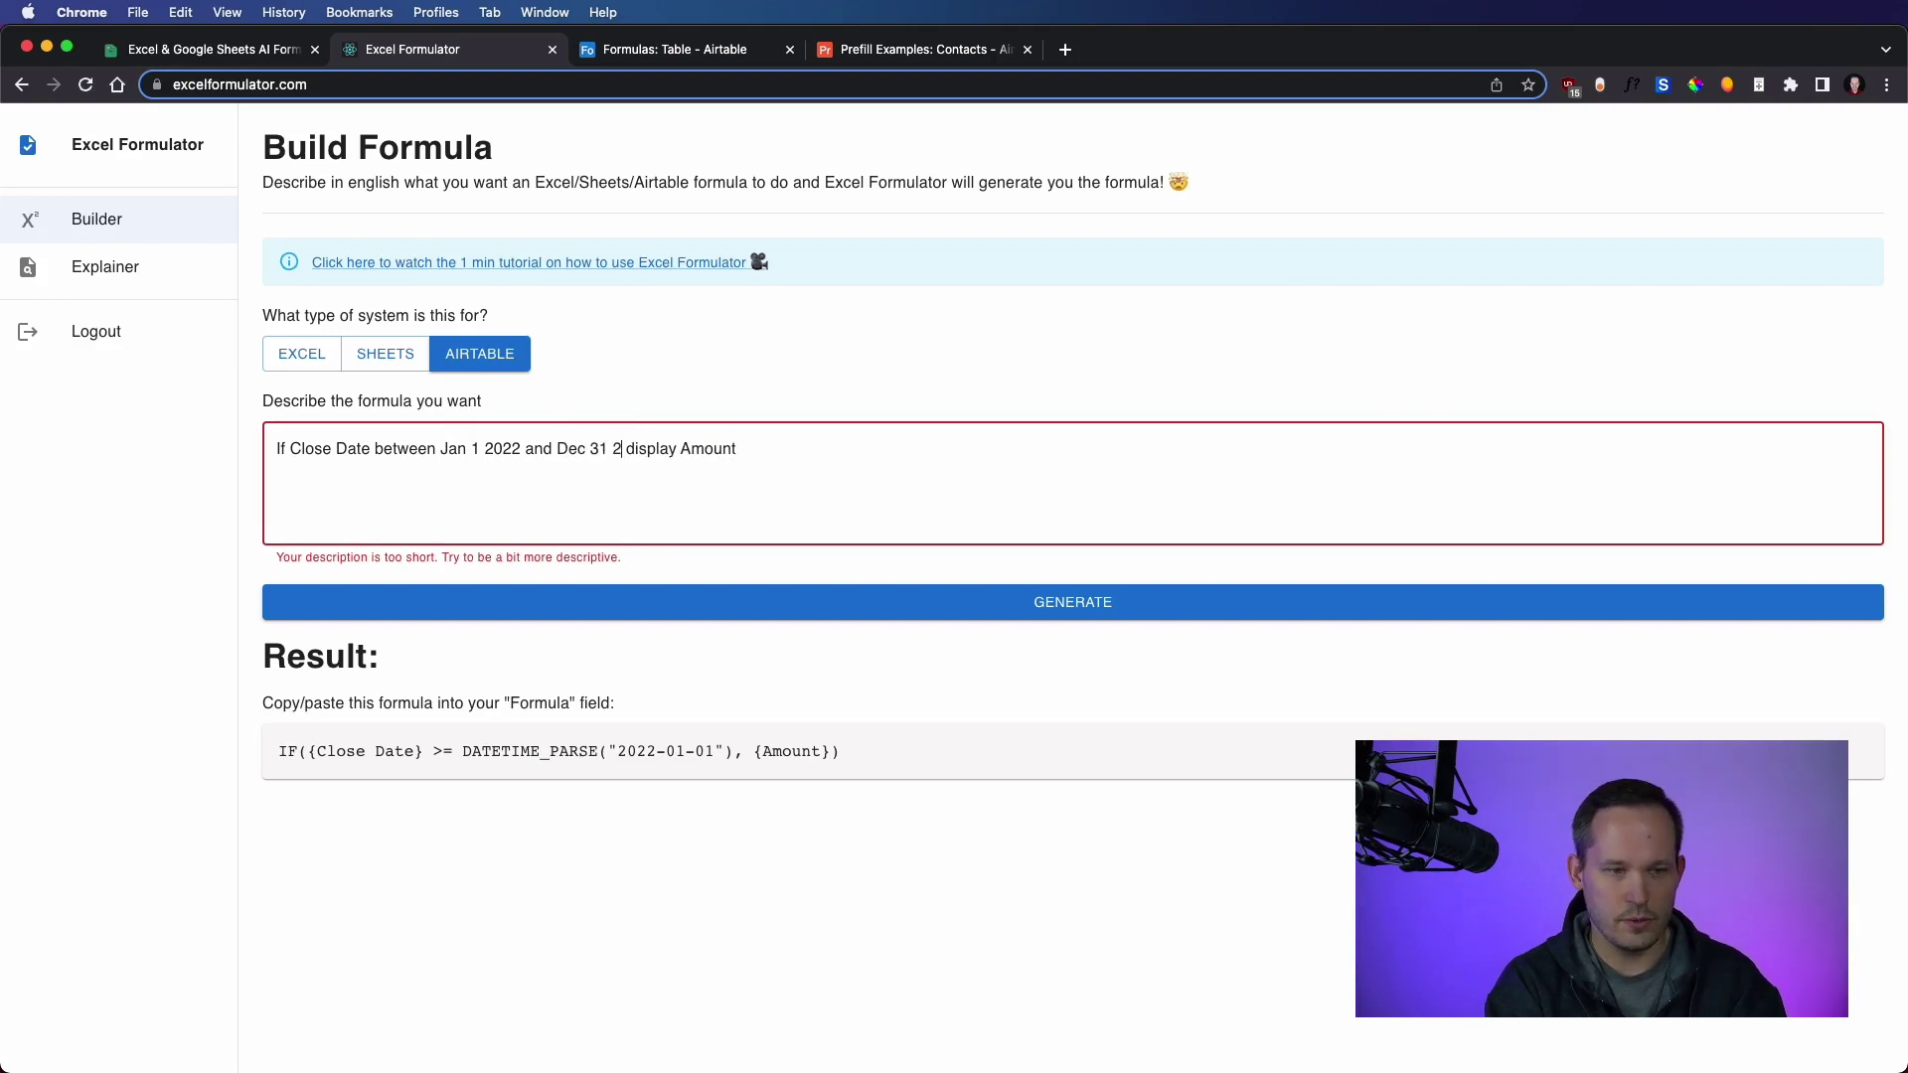
click(854, 597)
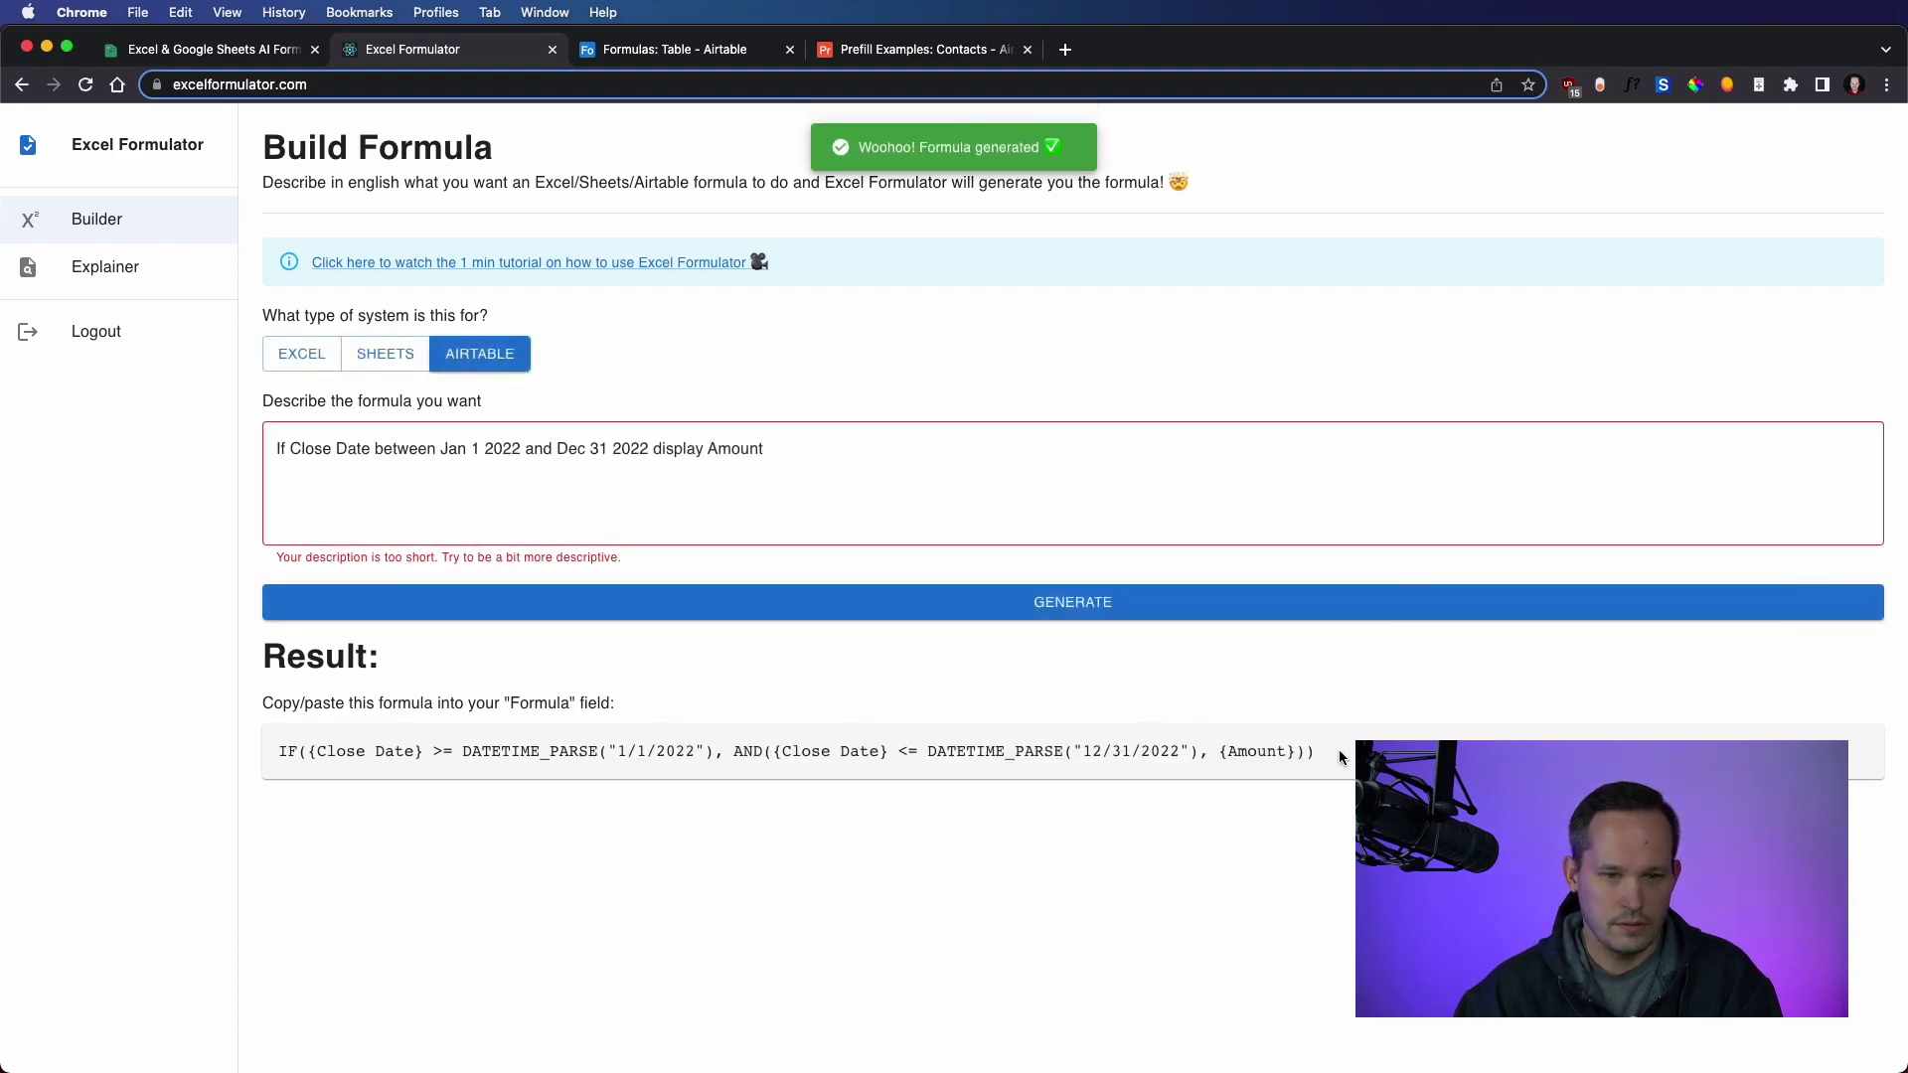
drag(1338, 749, 248, 749)
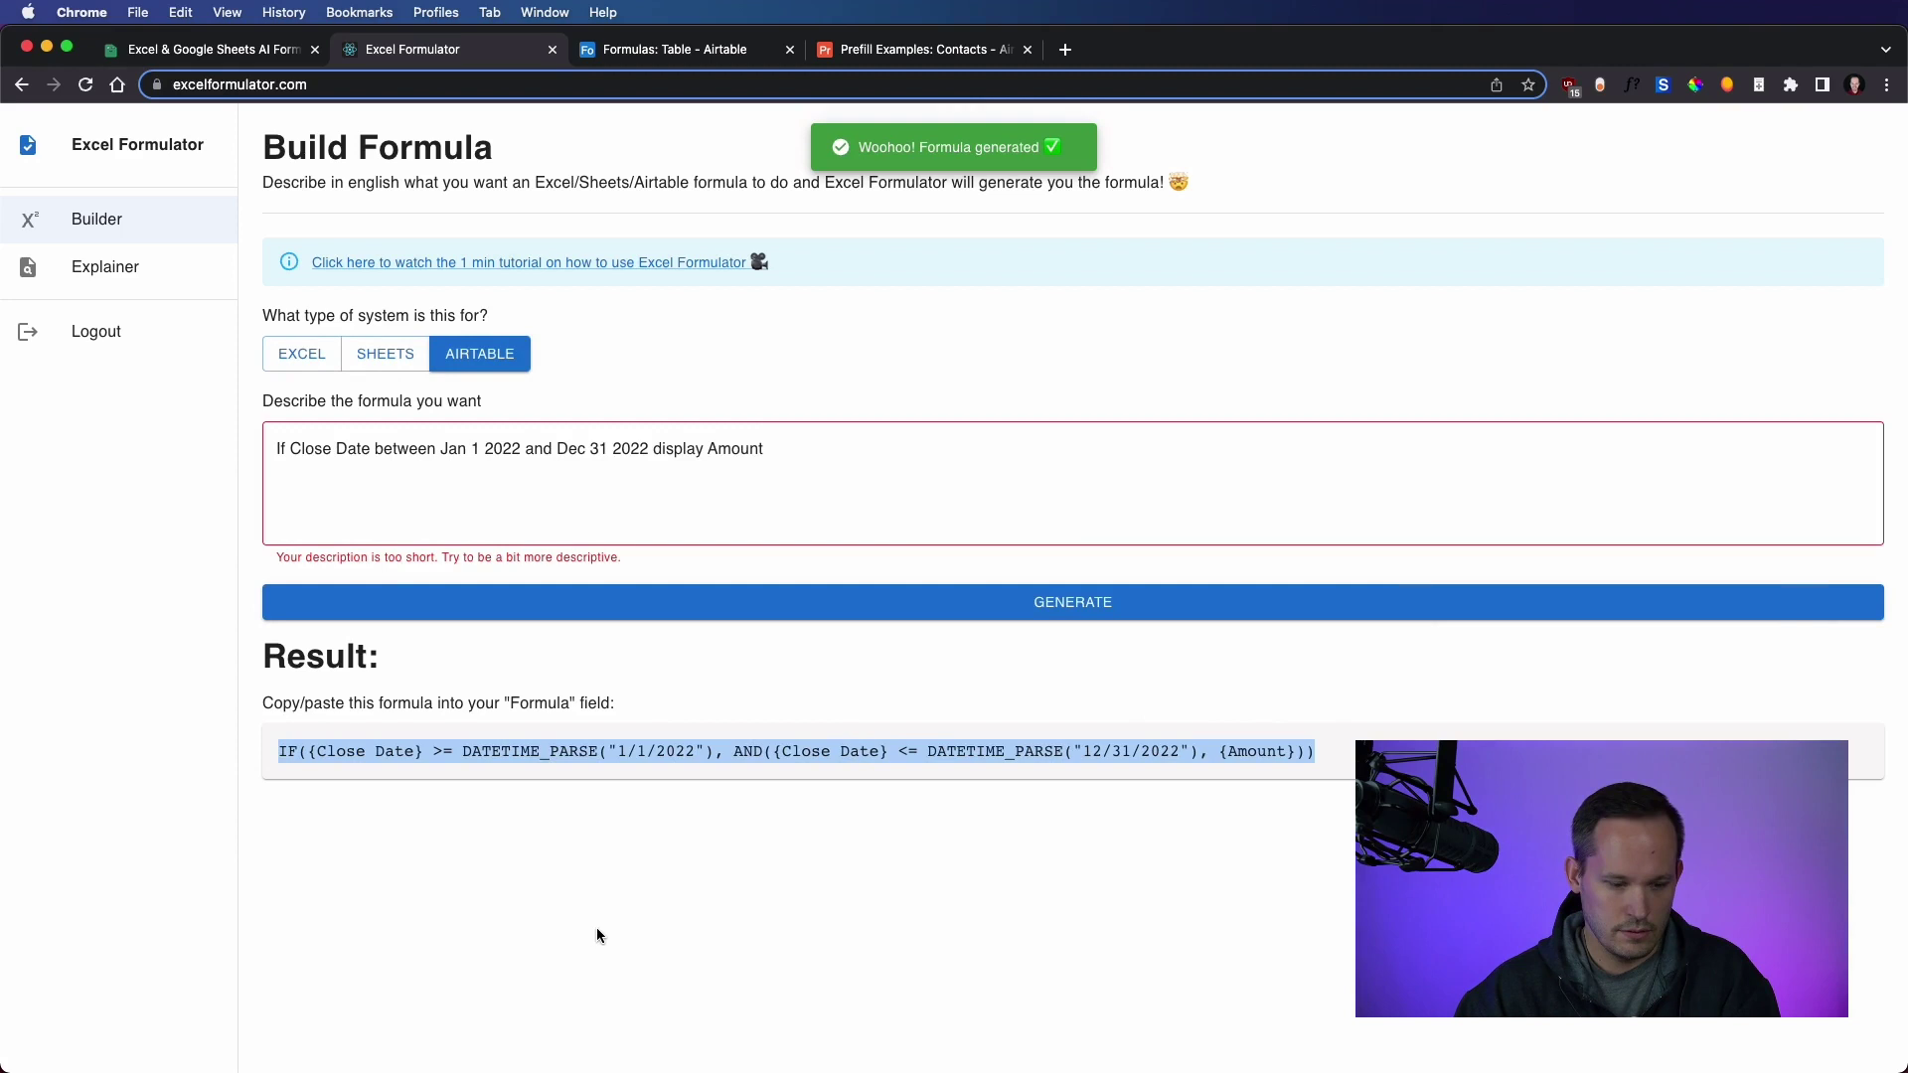
- Paste the AND date-range formula over the Revenue Formula field's old formula and save
click(618, 52)
click(1223, 255)
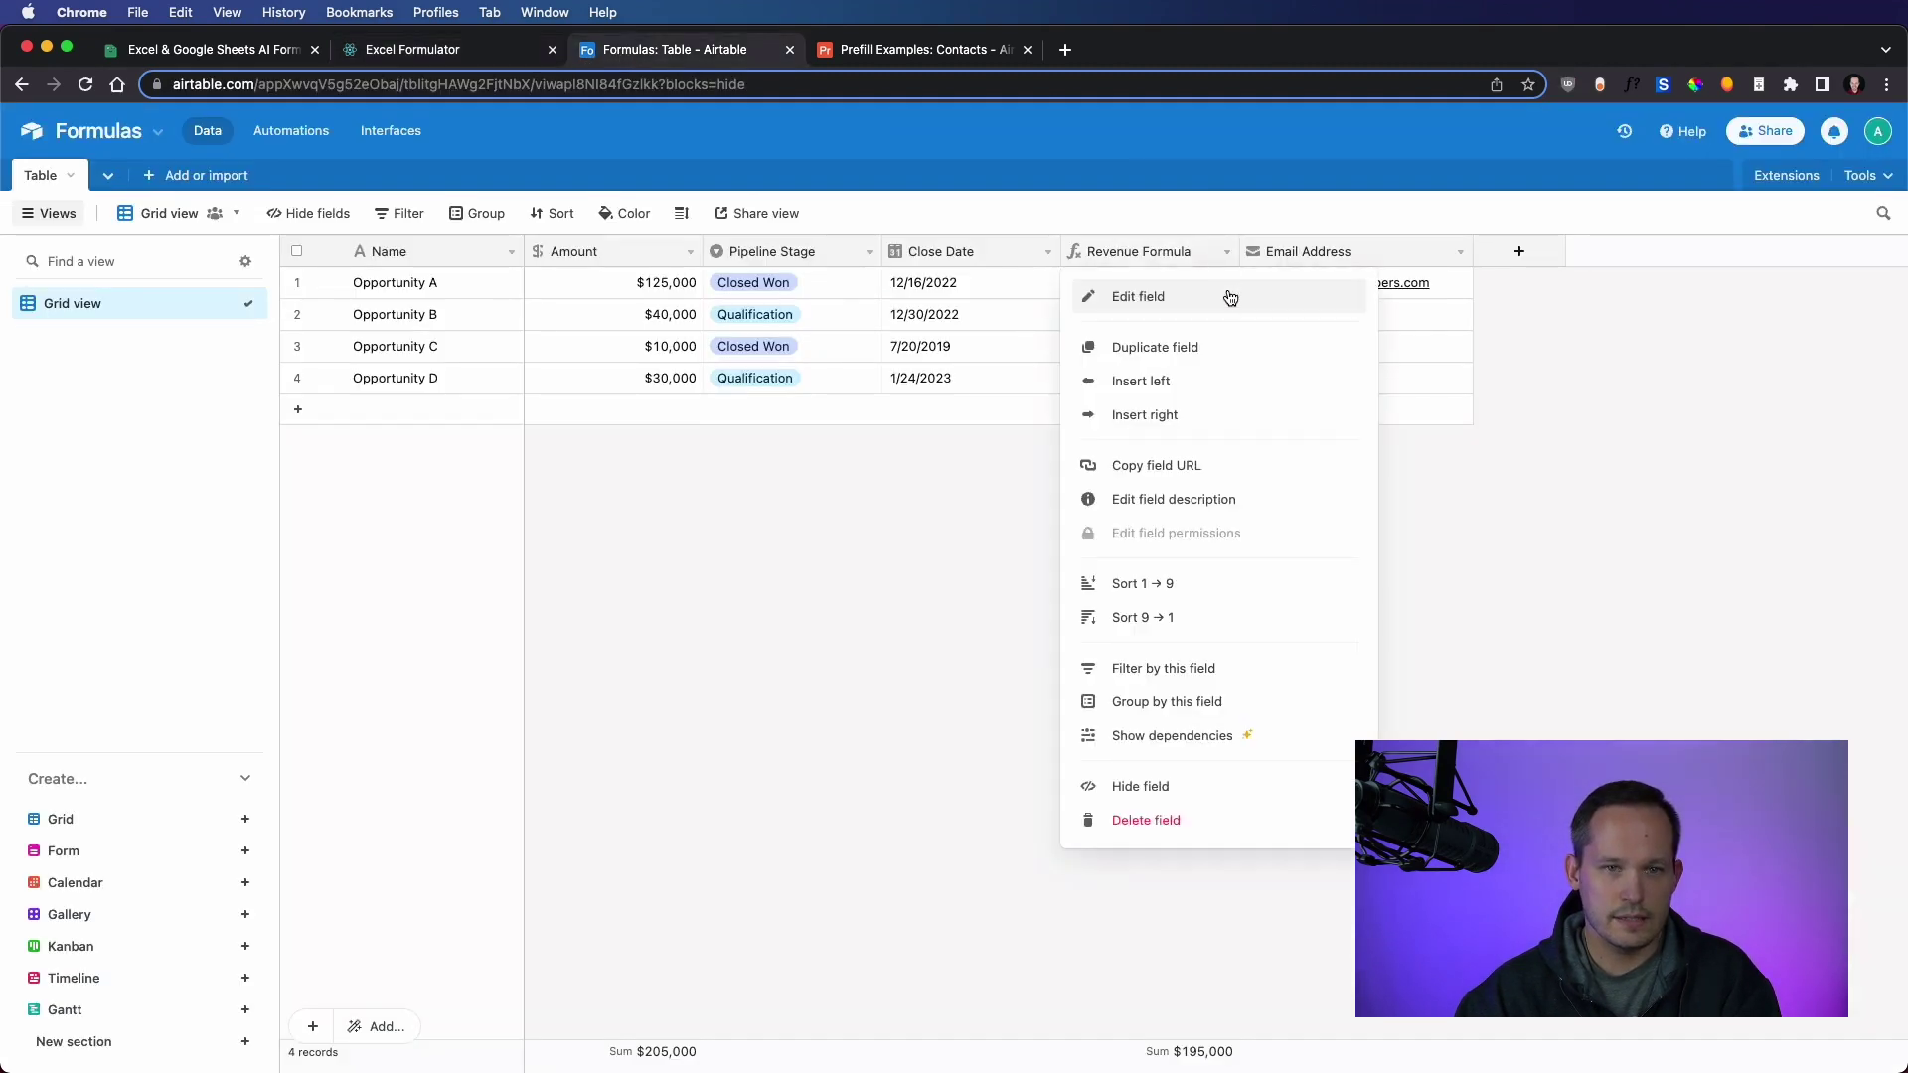
click(1226, 295)
drag(1268, 513, 1022, 481)
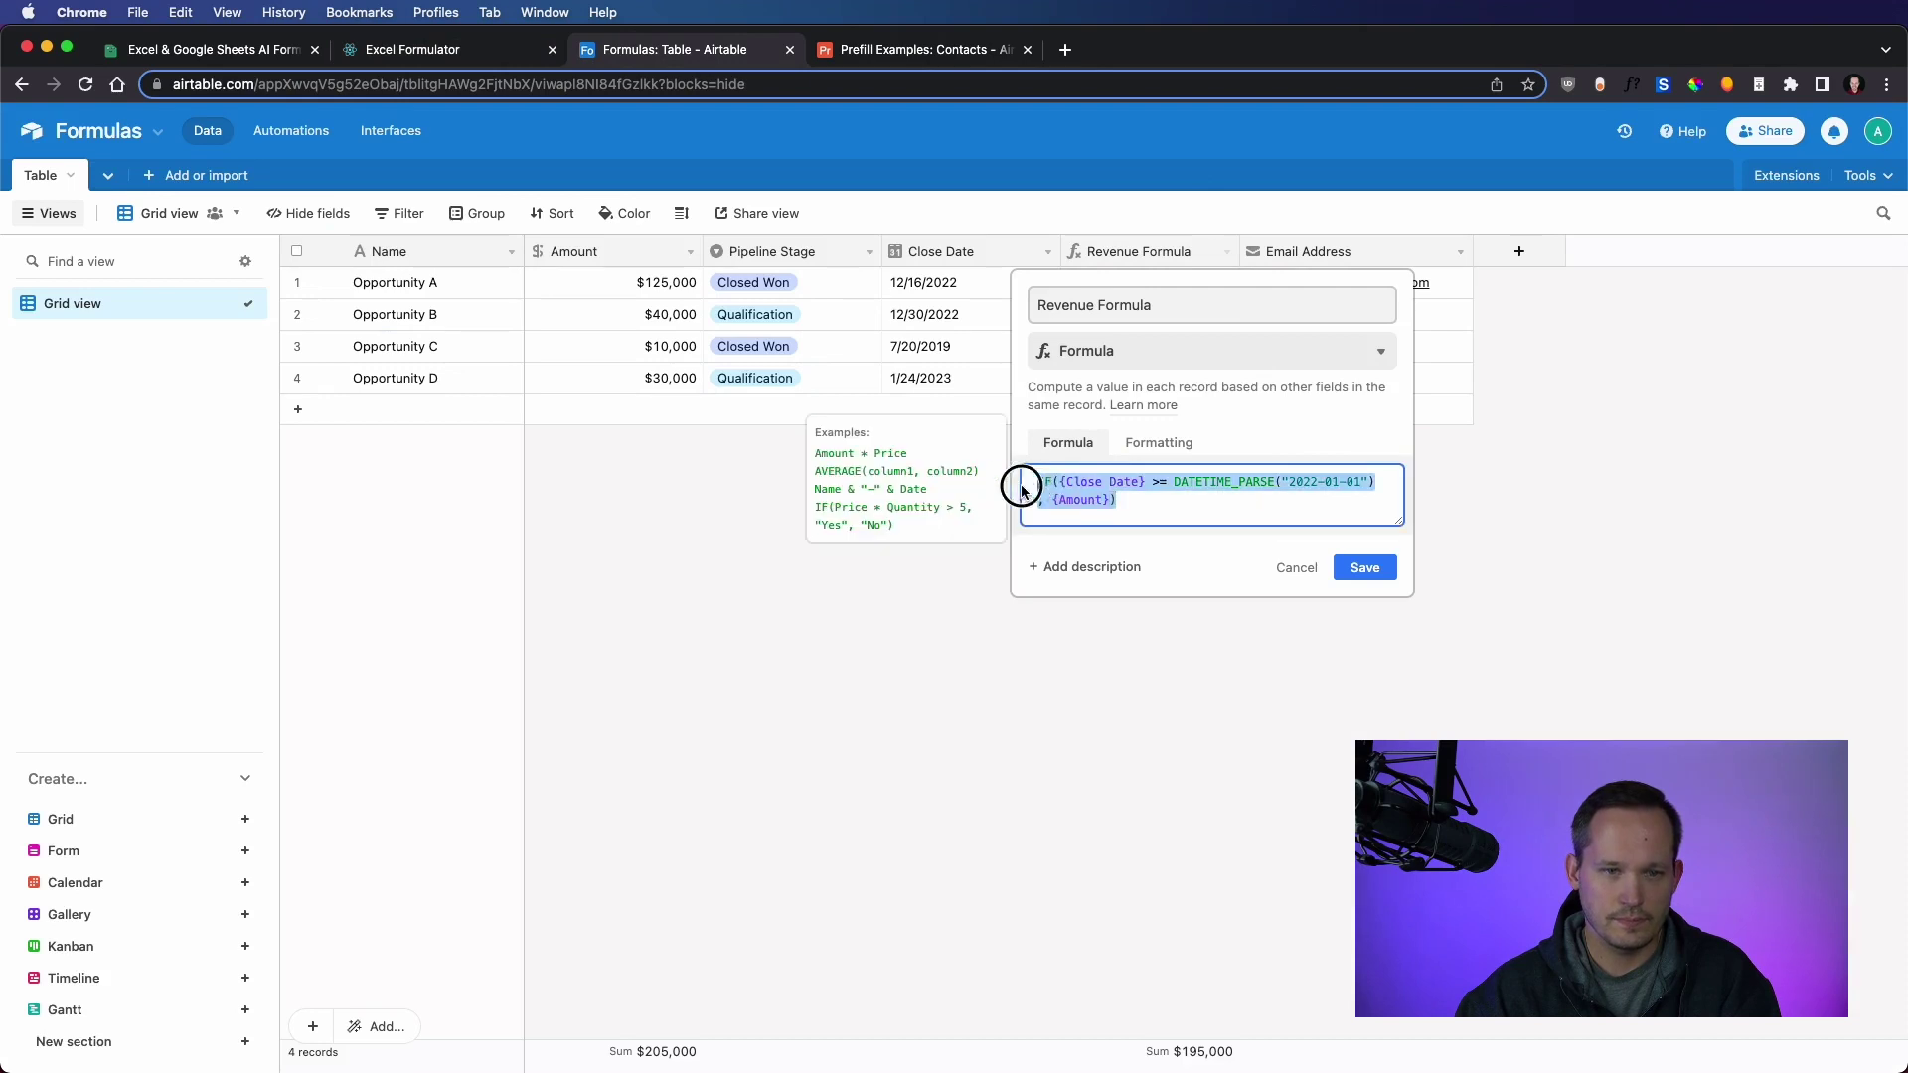
text(IF({Close Date} >= DATETIME_PARSE("1/1/2022"), AND({Close Date} <= DATETIME_PARSE("12/31/2022") , {Amount})))
click(1354, 587)
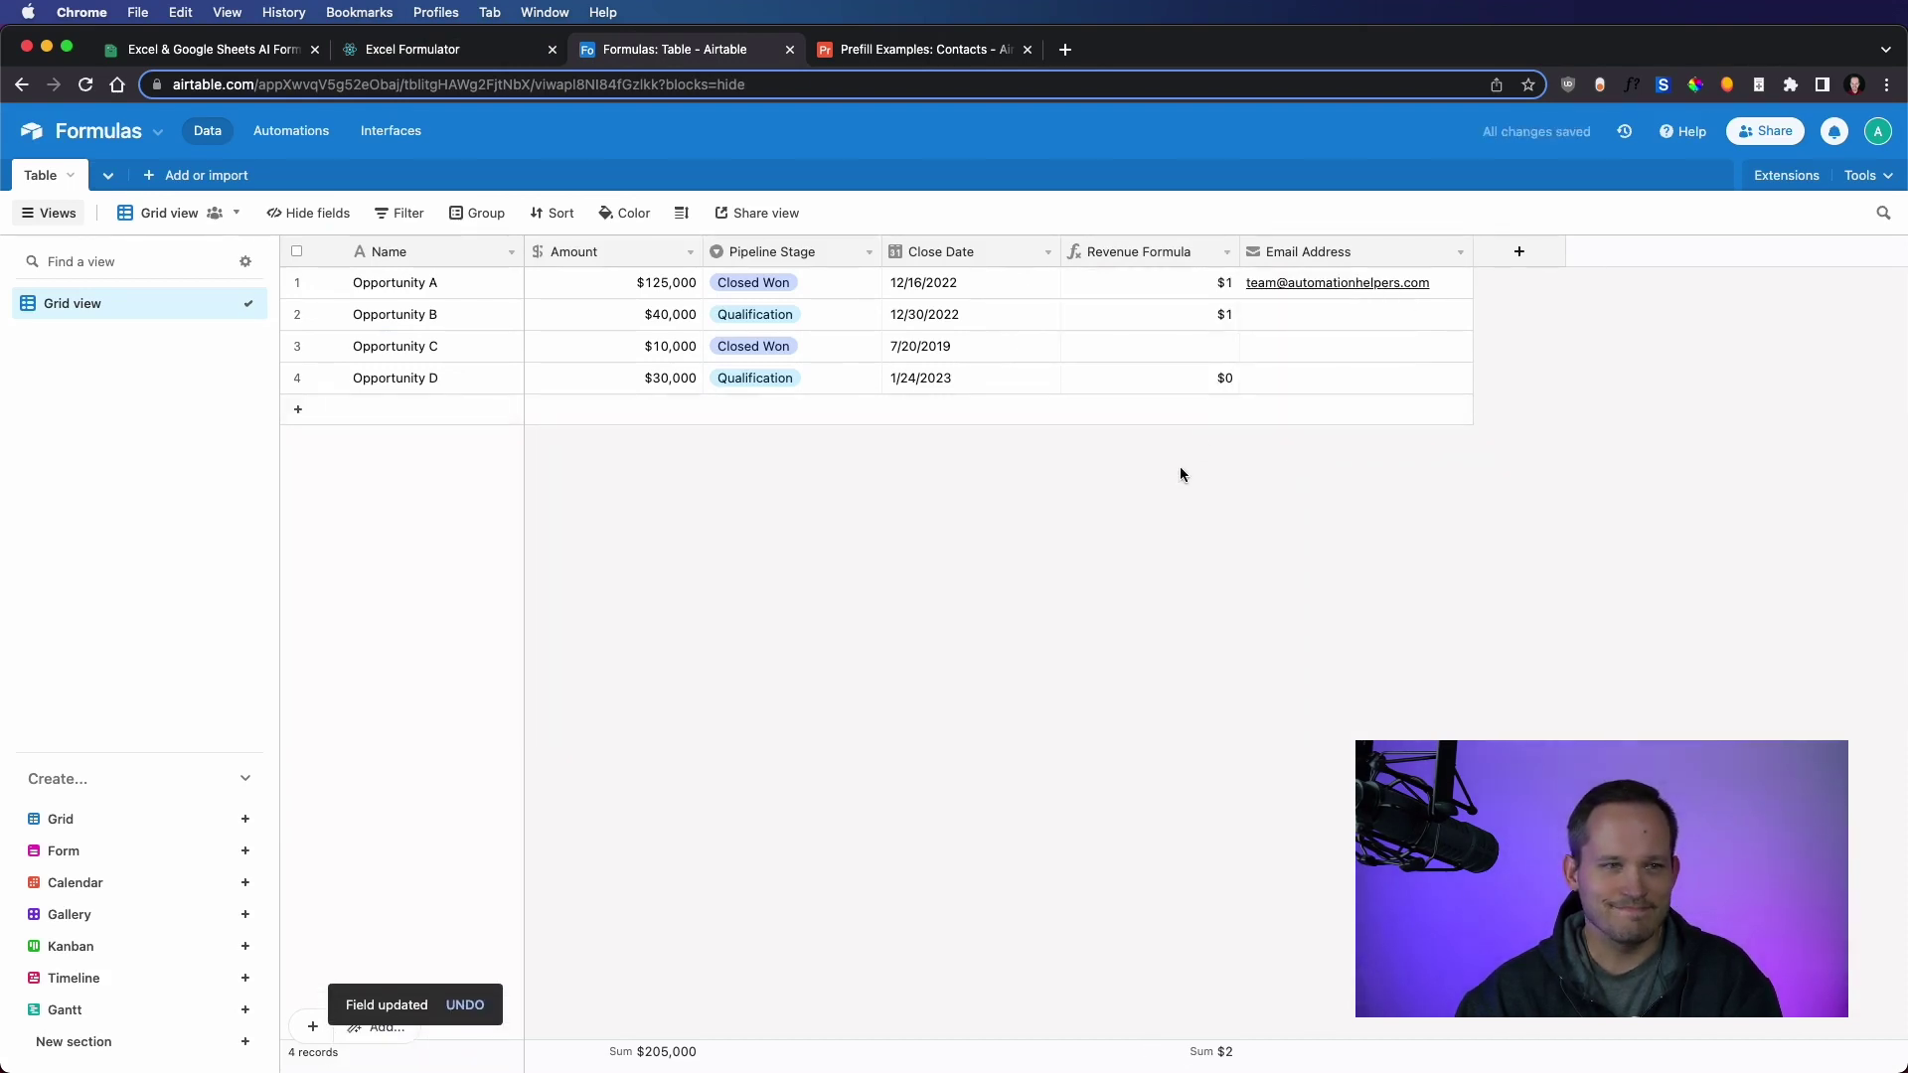
- Highlight the opening, the AND end-date condition and {Amount} in the 2022 Close Date formula, glancing at Airtable
click(450, 59)
click(690, 815)
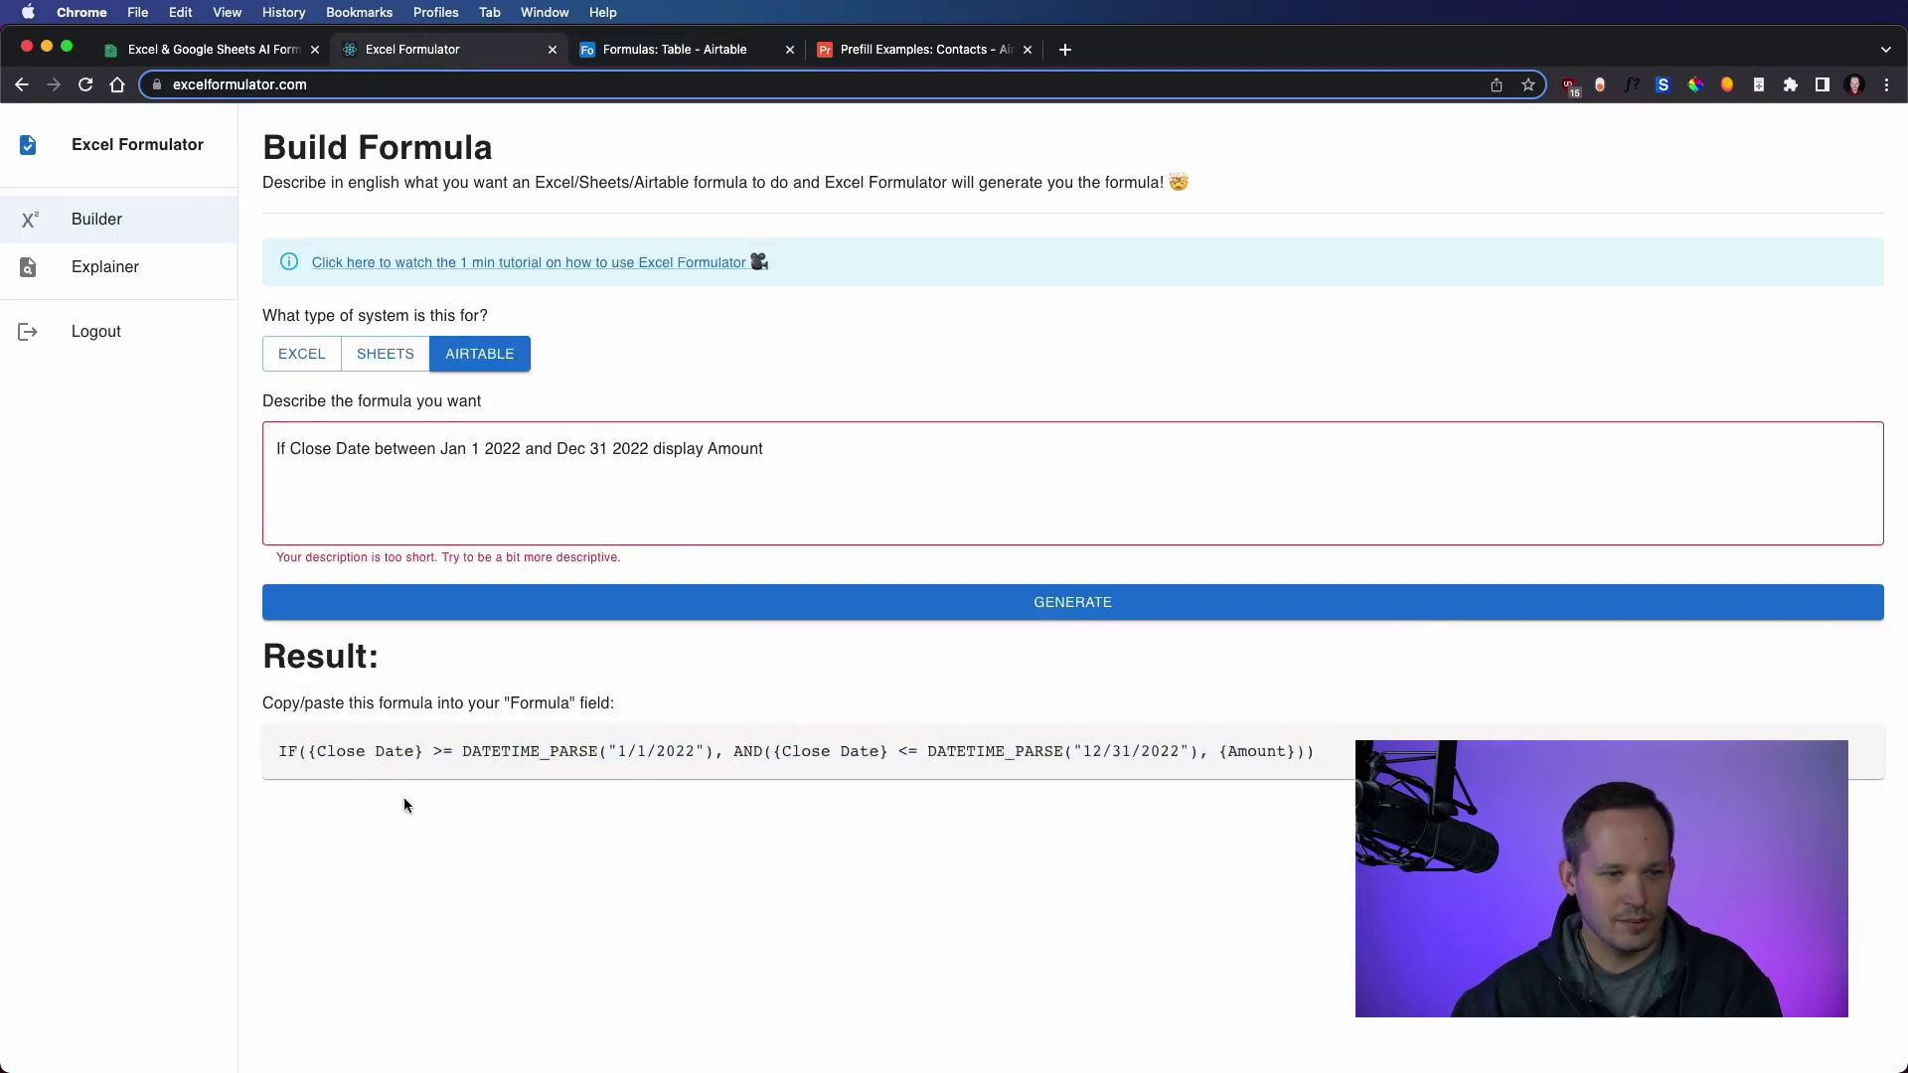
drag(283, 757, 726, 757)
click(519, 766)
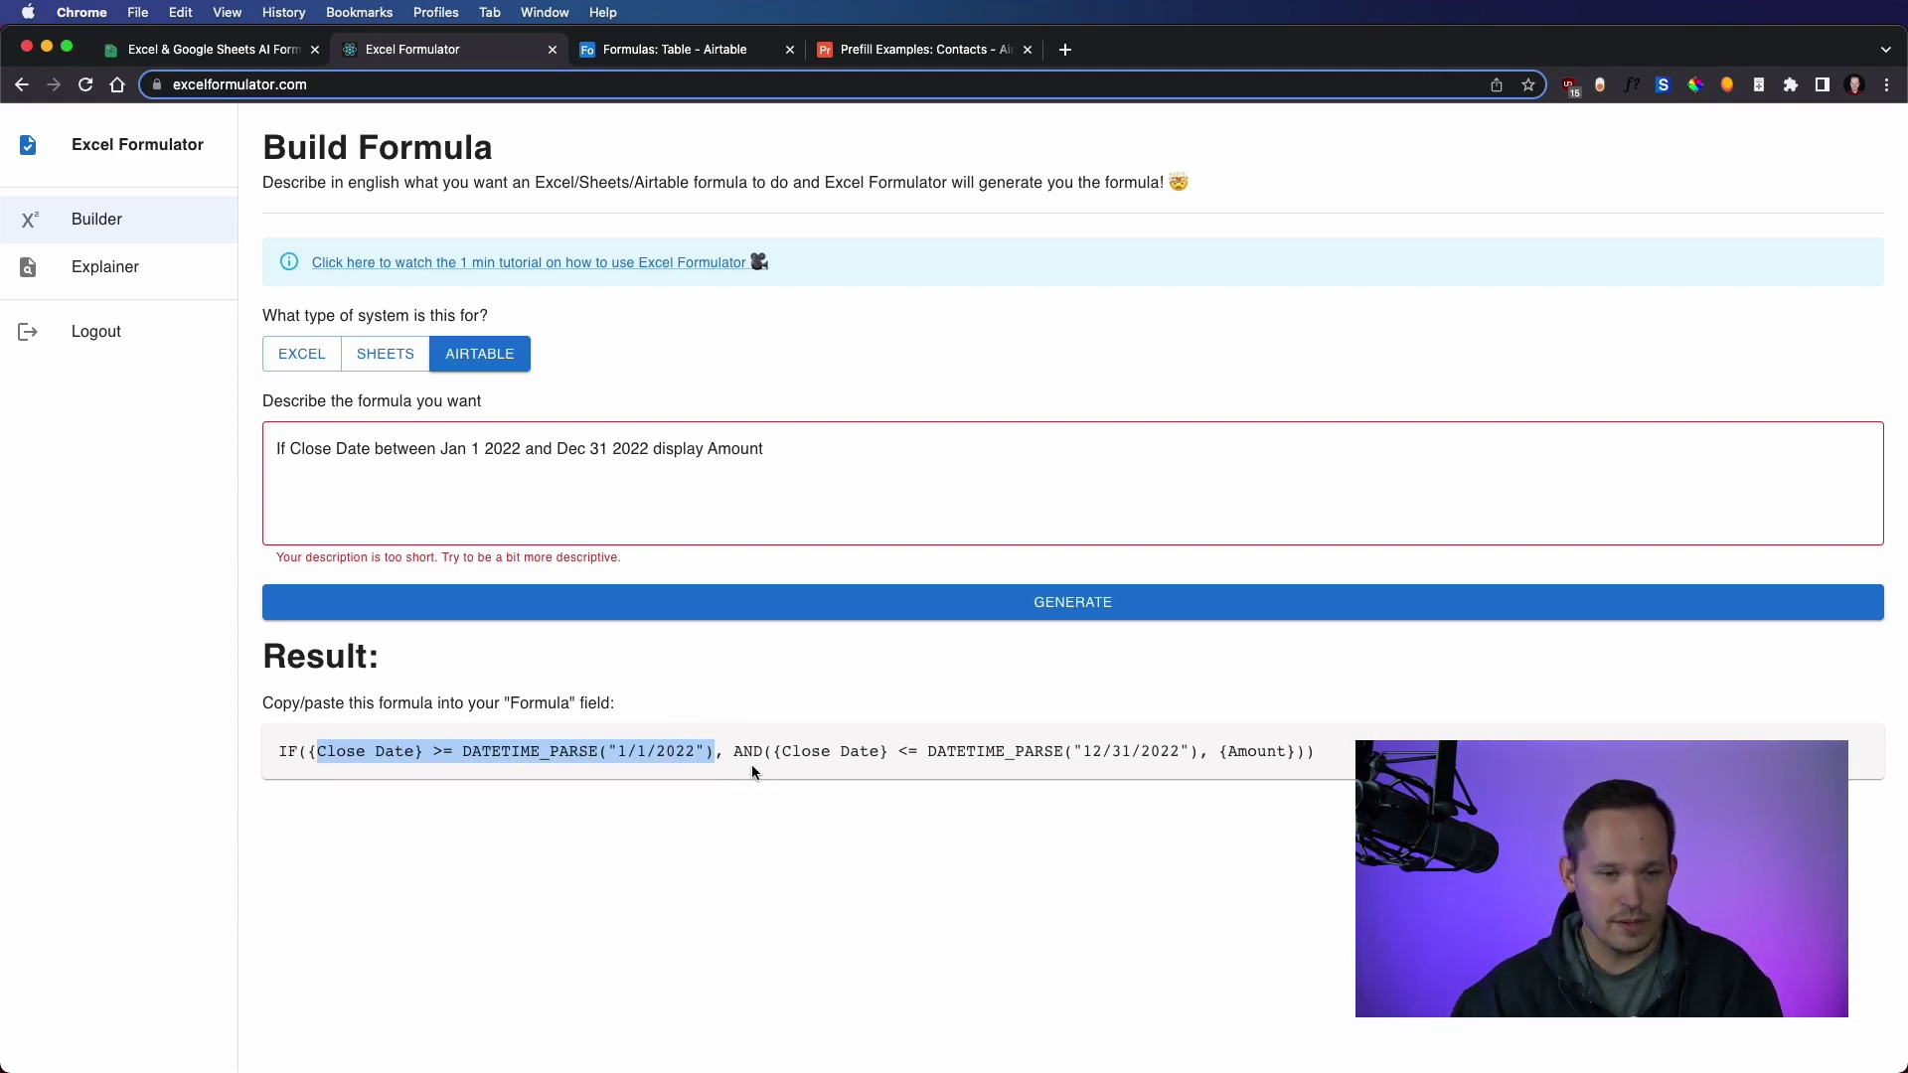
drag(735, 751, 1197, 750)
click(788, 773)
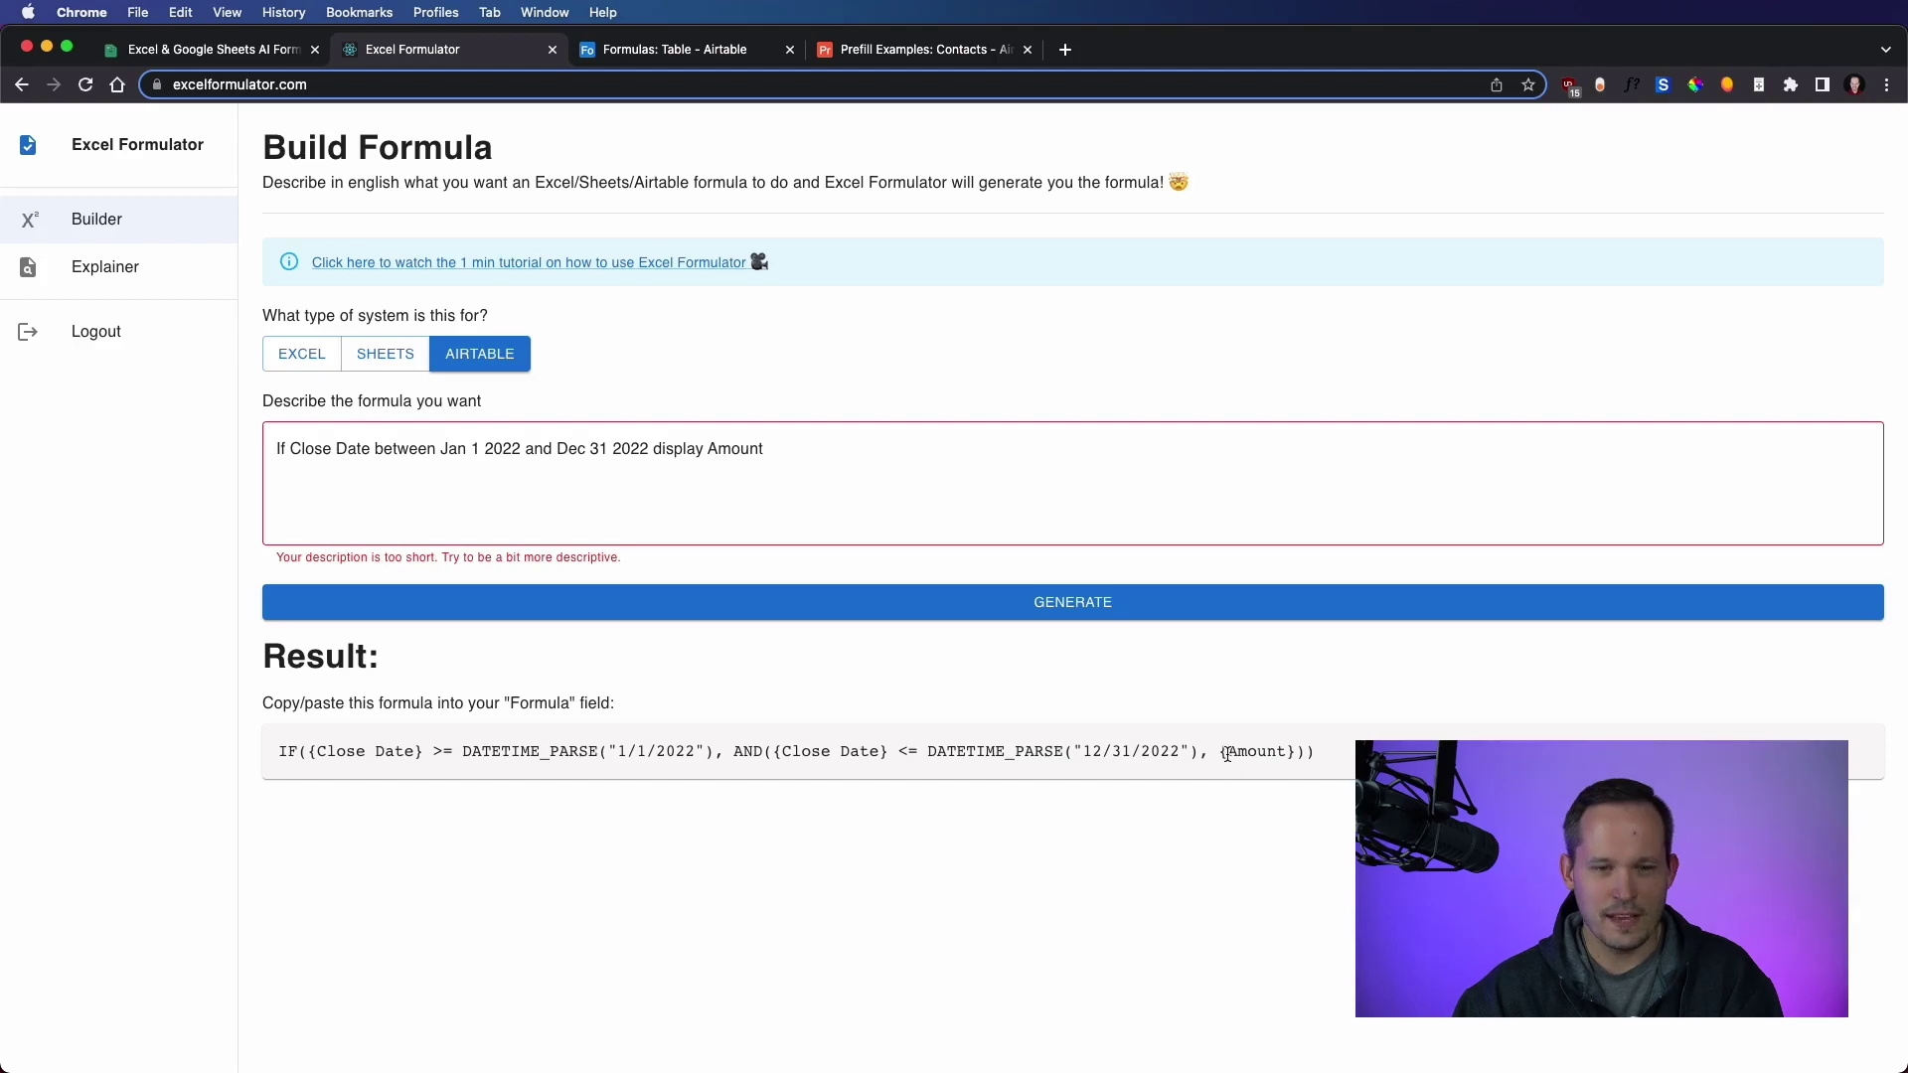
drag(1222, 752, 1292, 753)
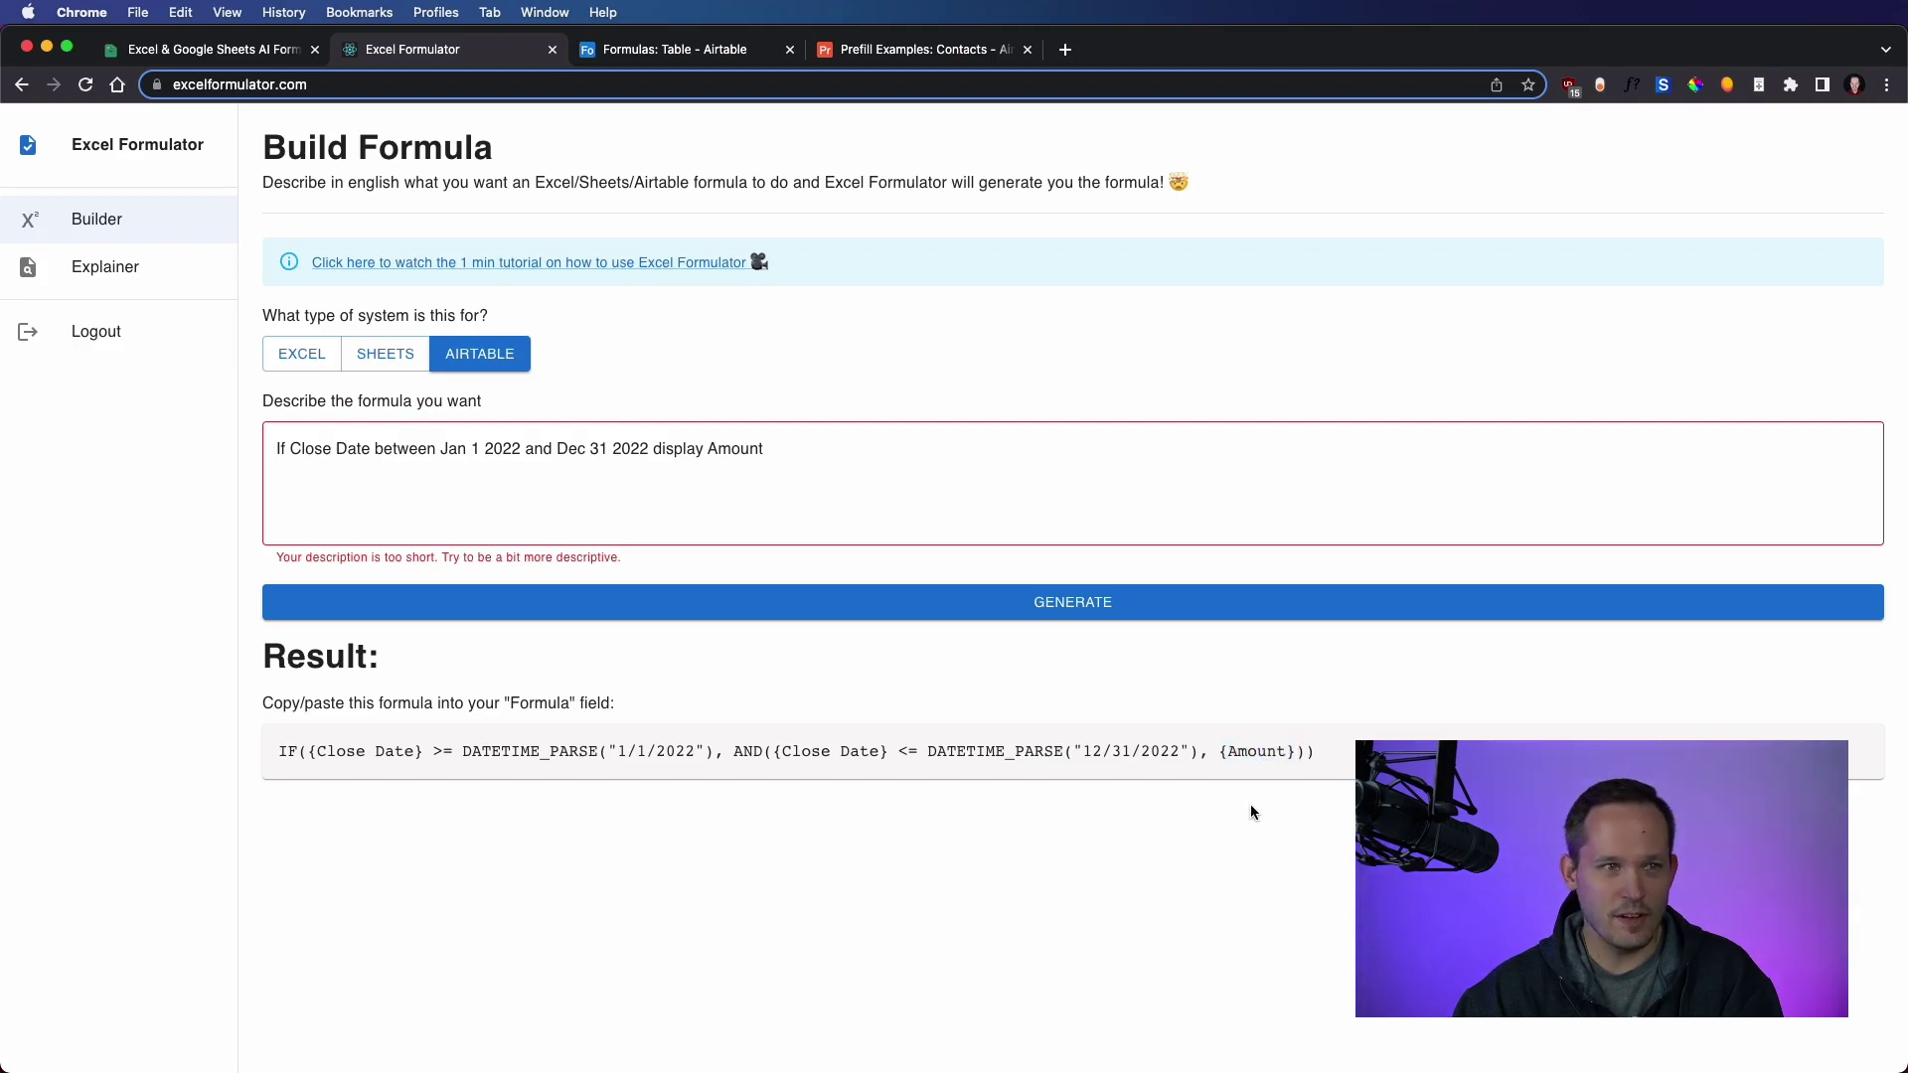
click(641, 51)
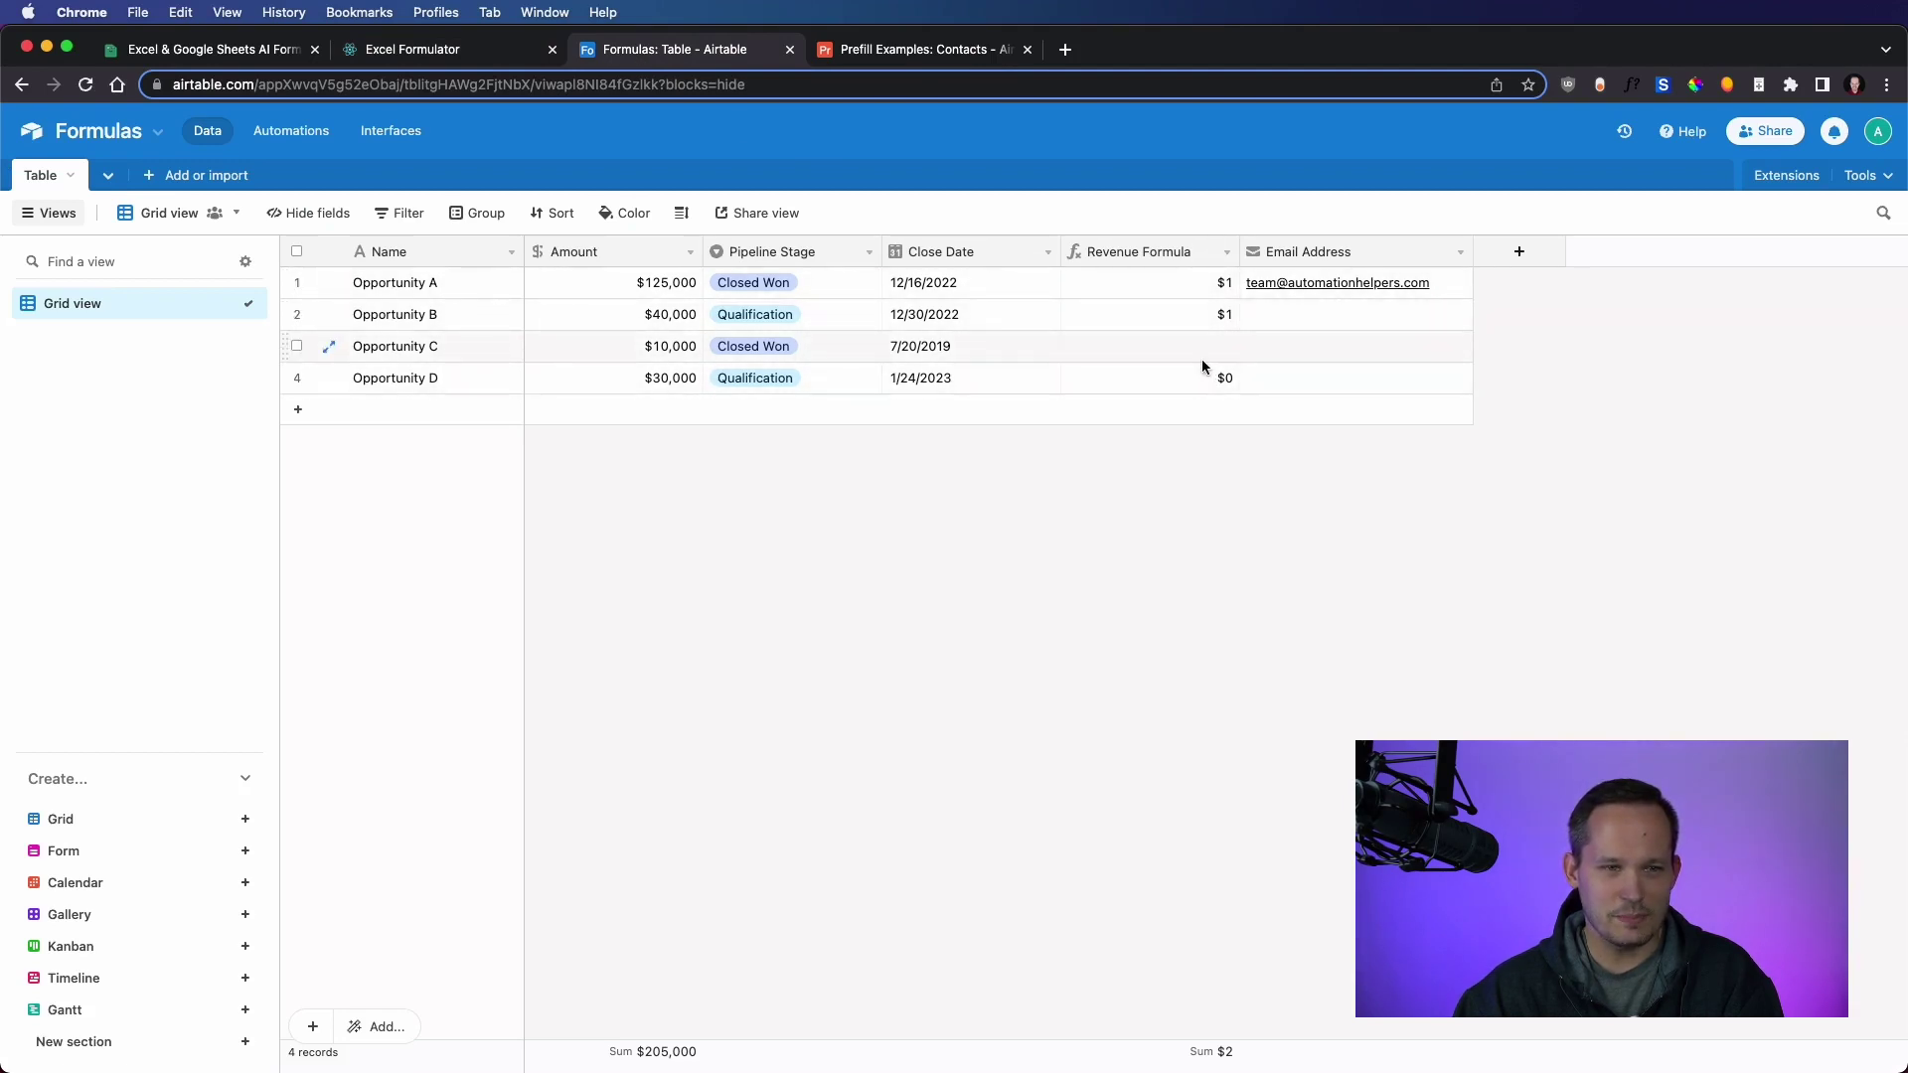
click(449, 50)
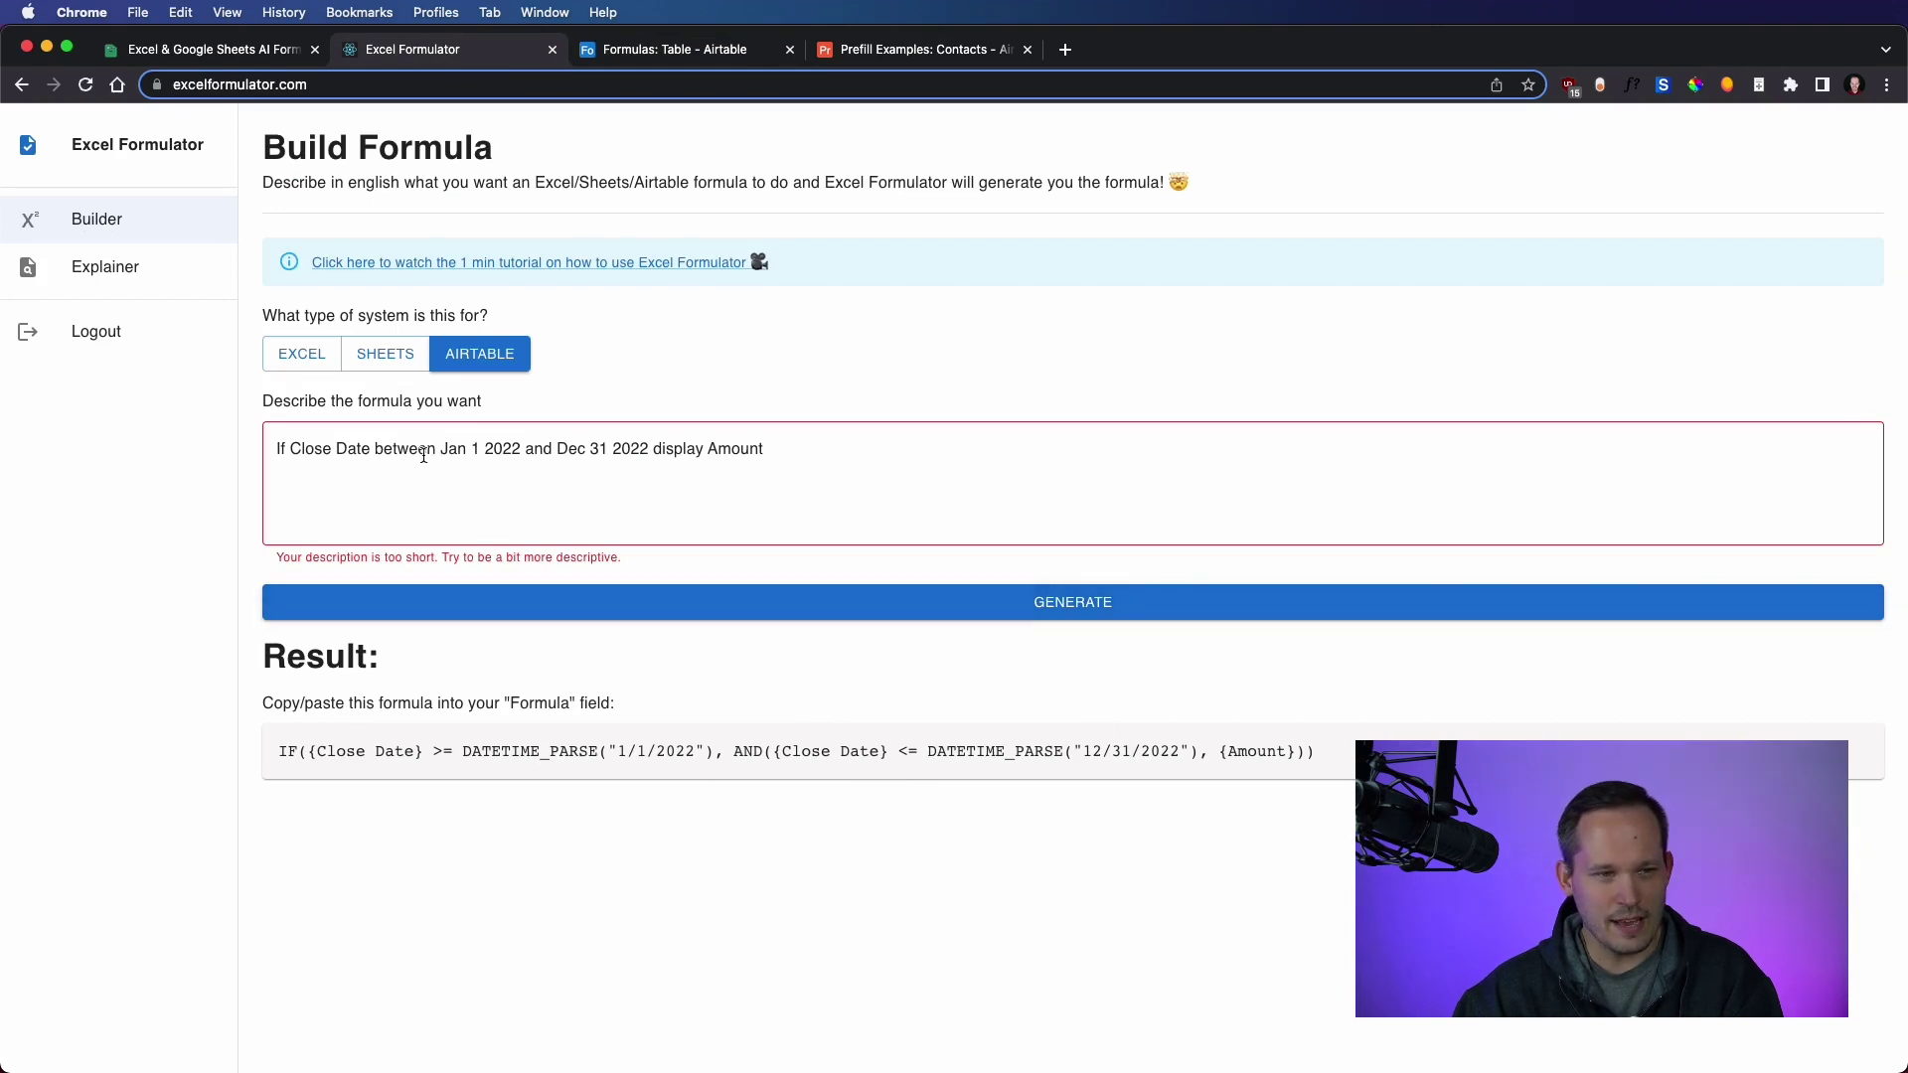
- Reword the description to 'is after' Jan 1 2022 and 'Close Date is before' Dec 31 2022, then regenerate and select the nested IF result
drag(437, 448, 382, 450)
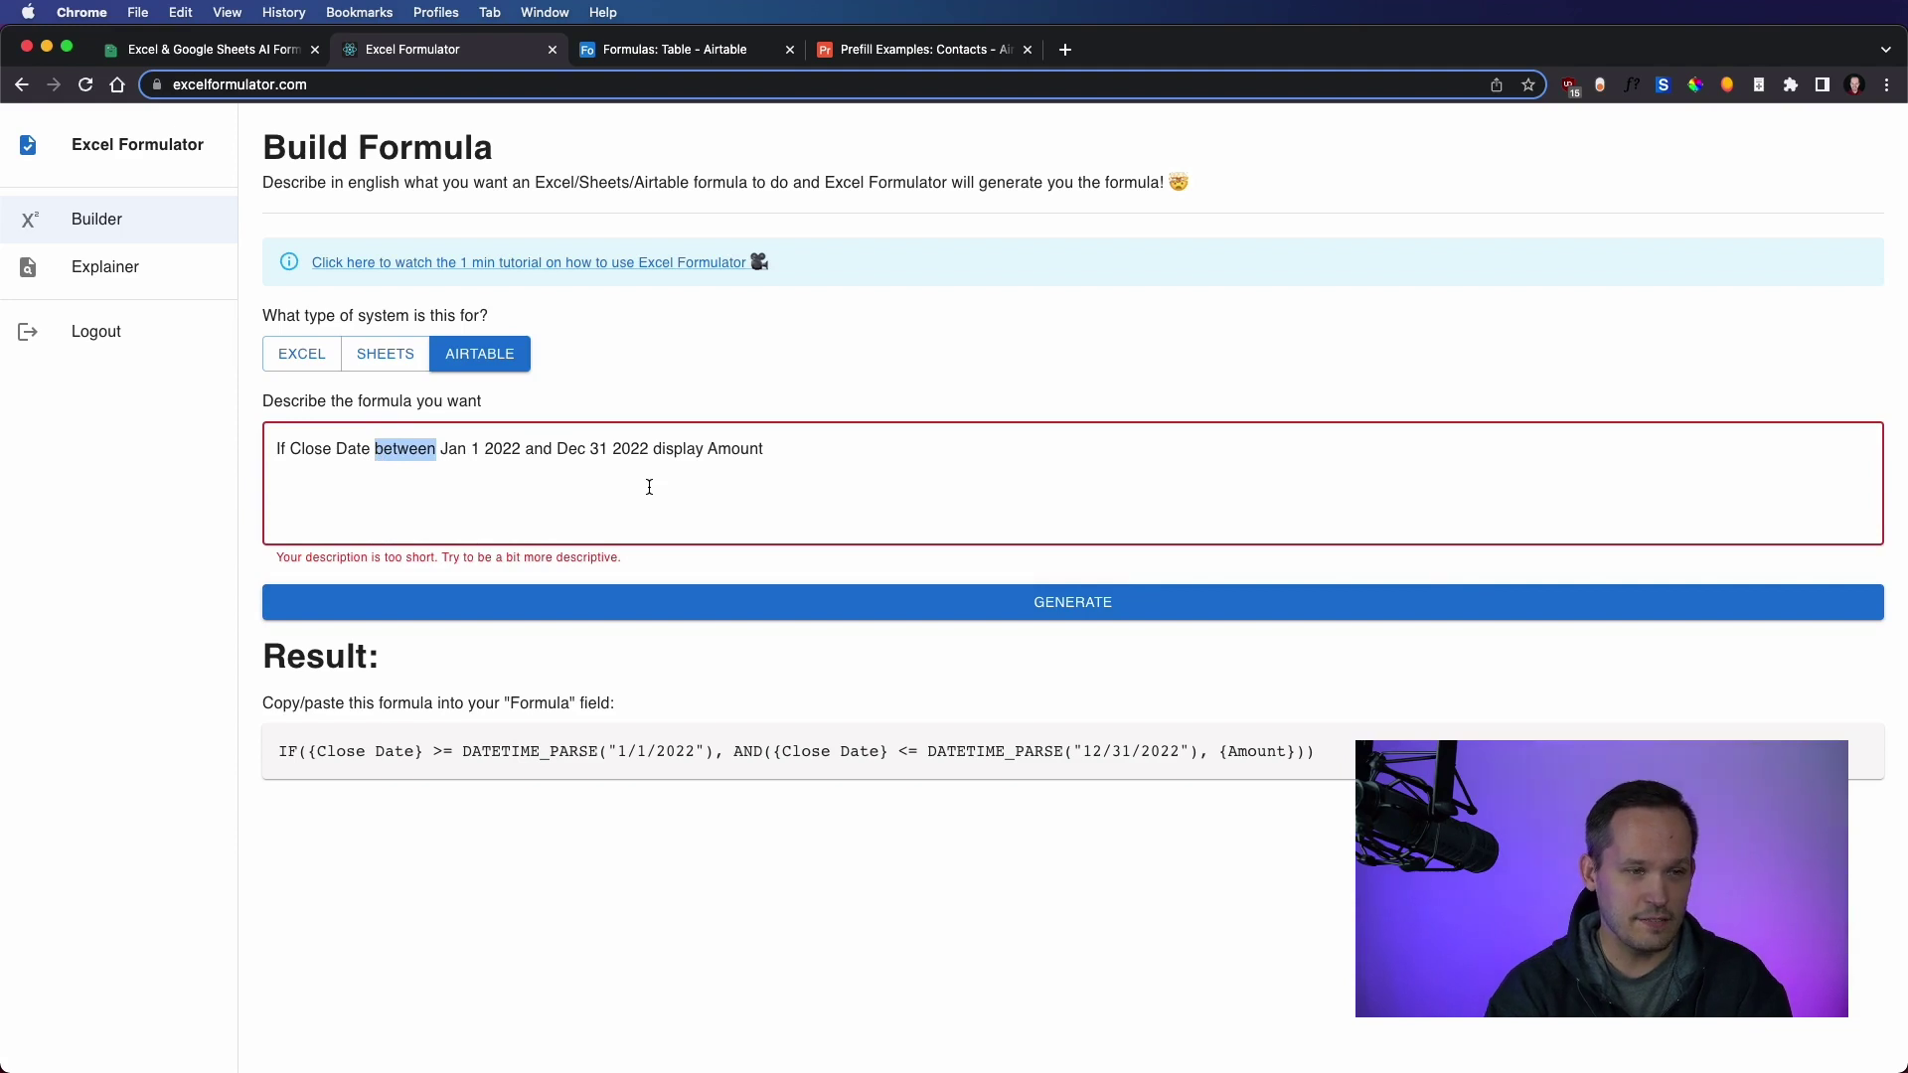
text(is after)
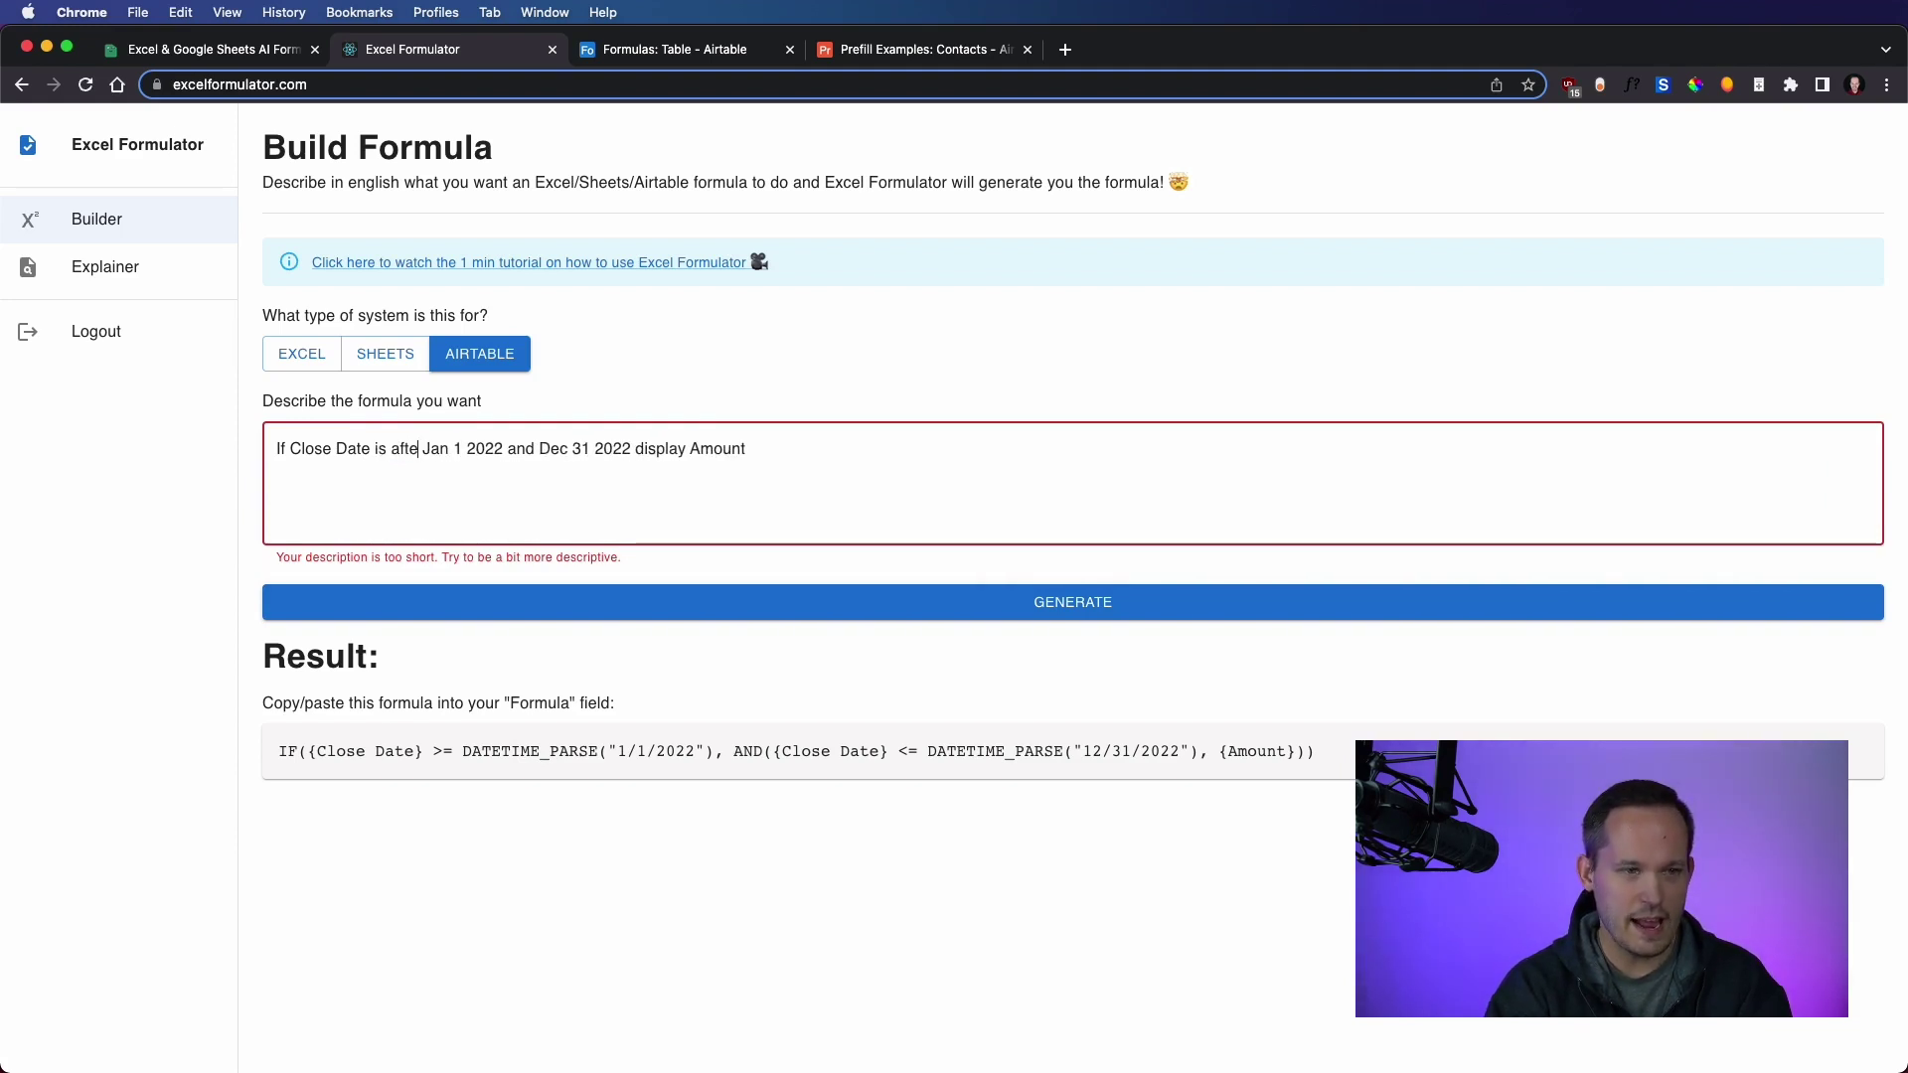
click(545, 446)
text(Close )
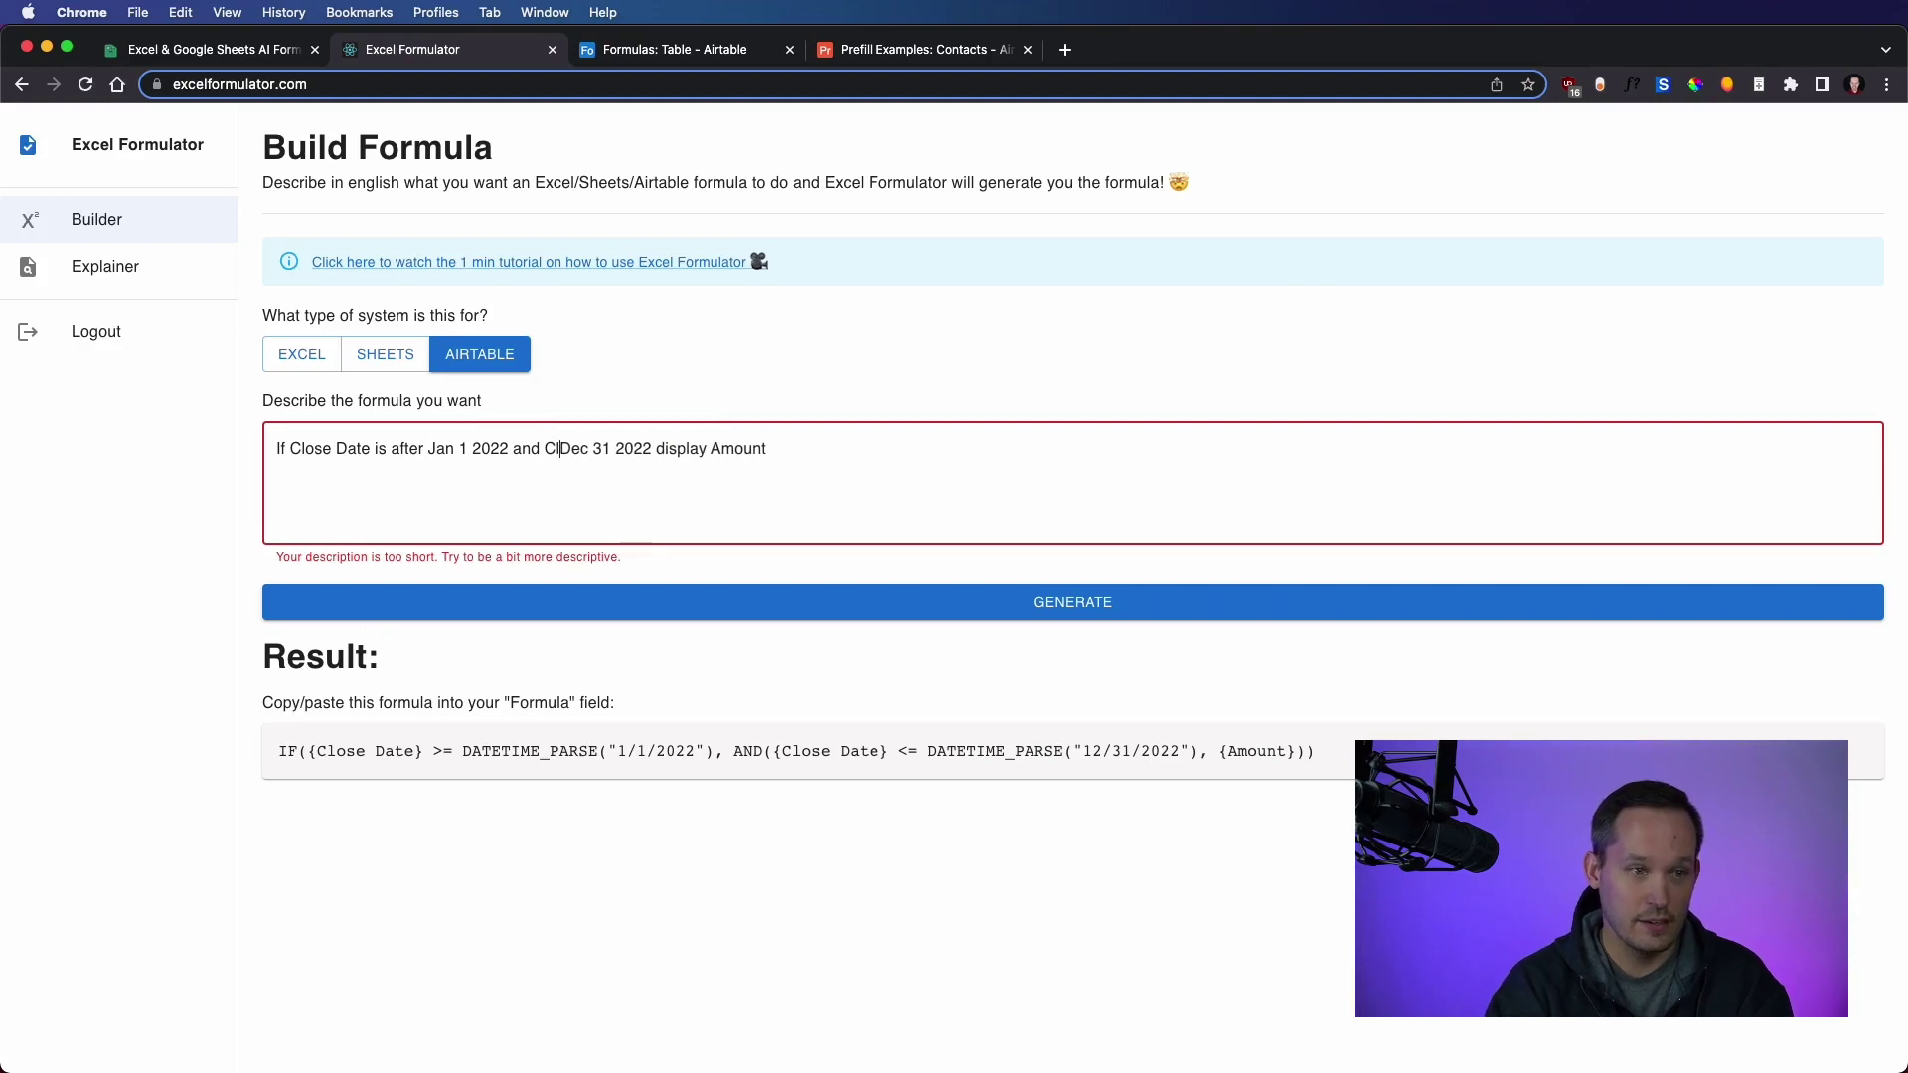
text(Date is be)
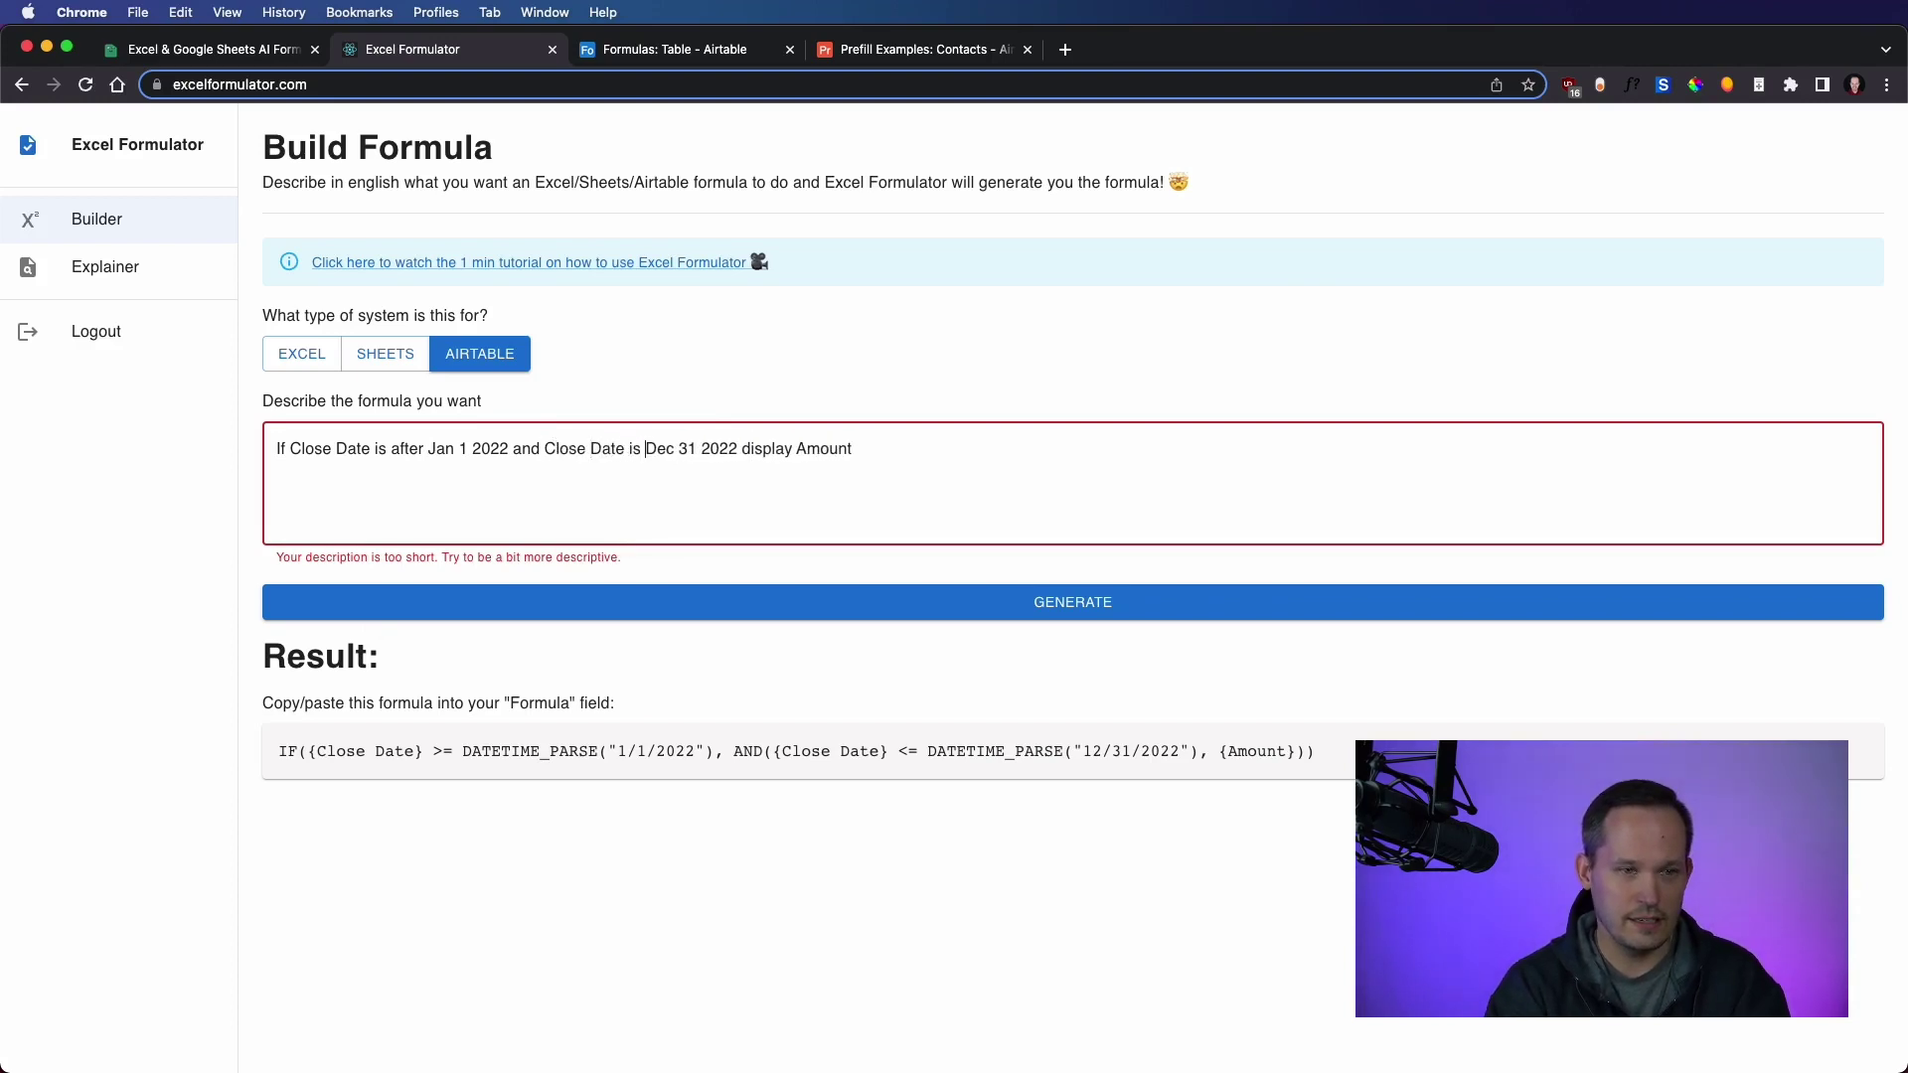
text(fore)
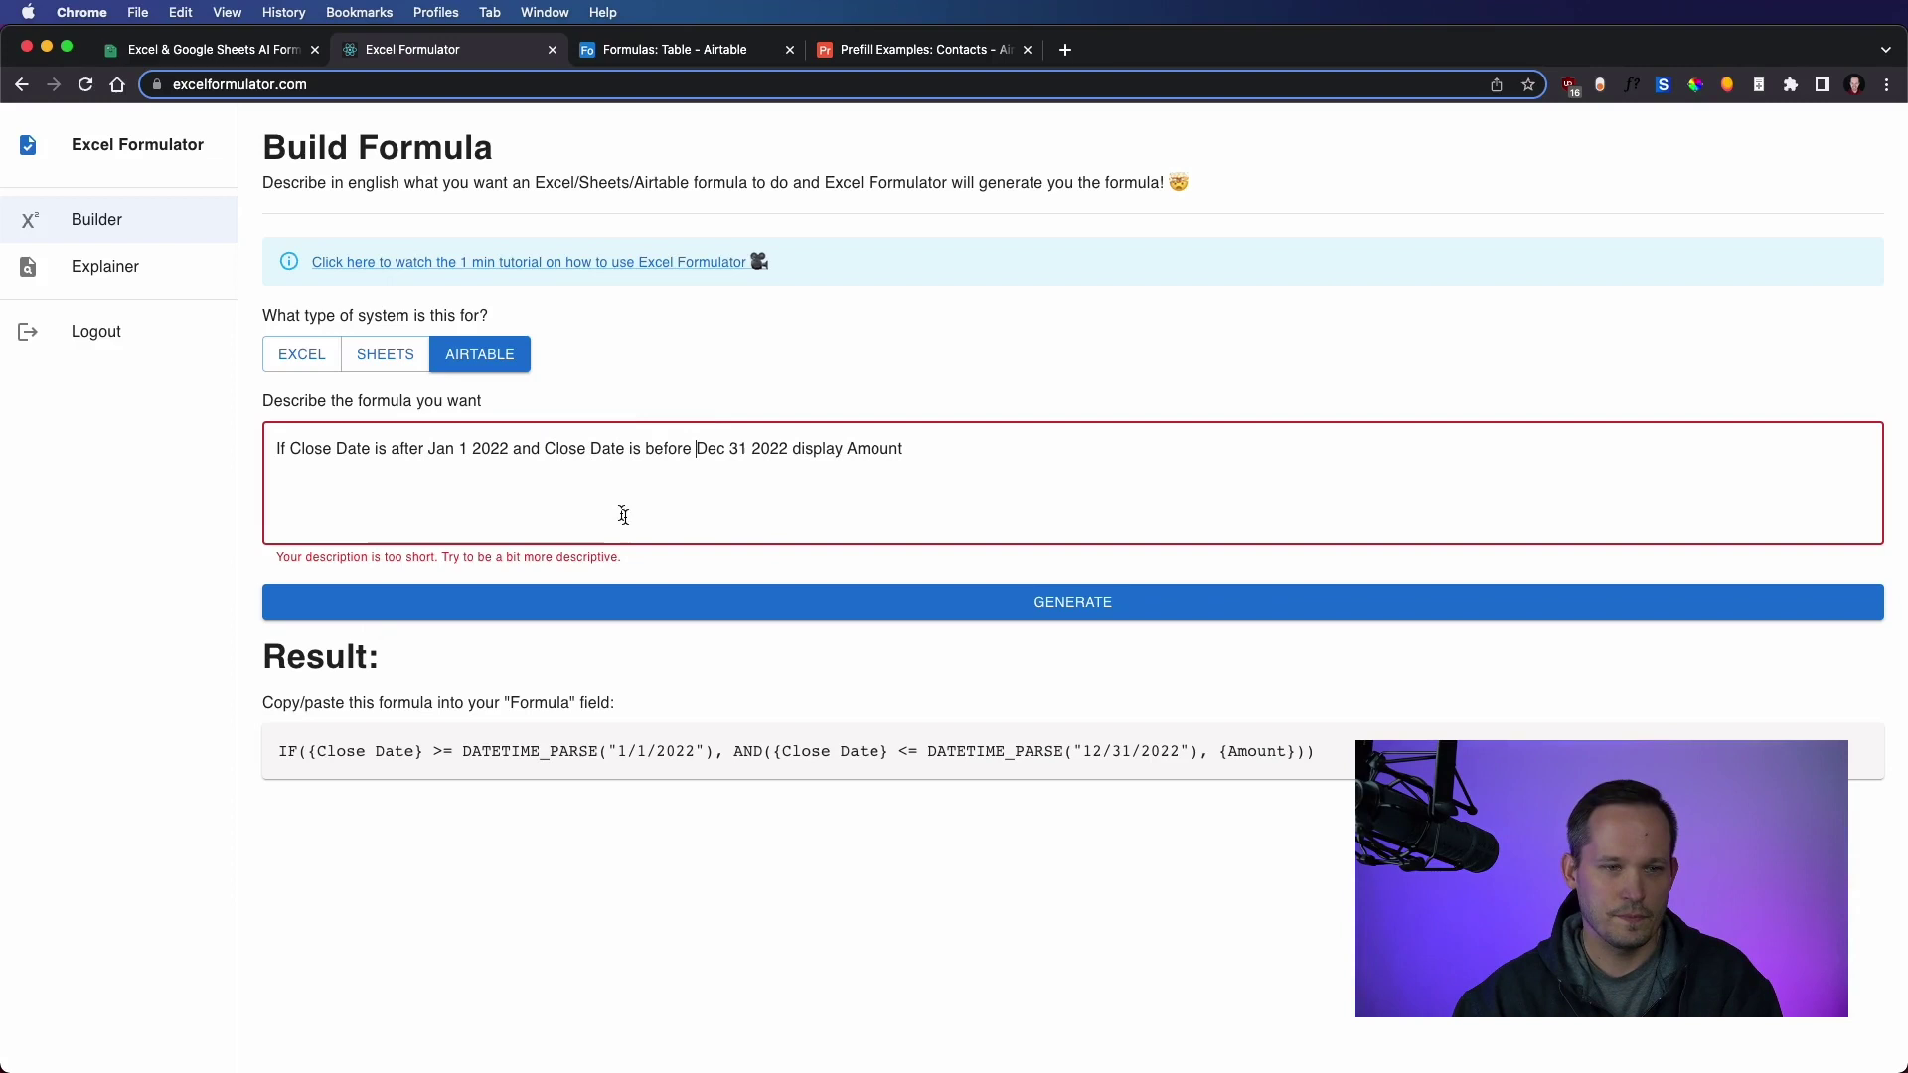
click(847, 593)
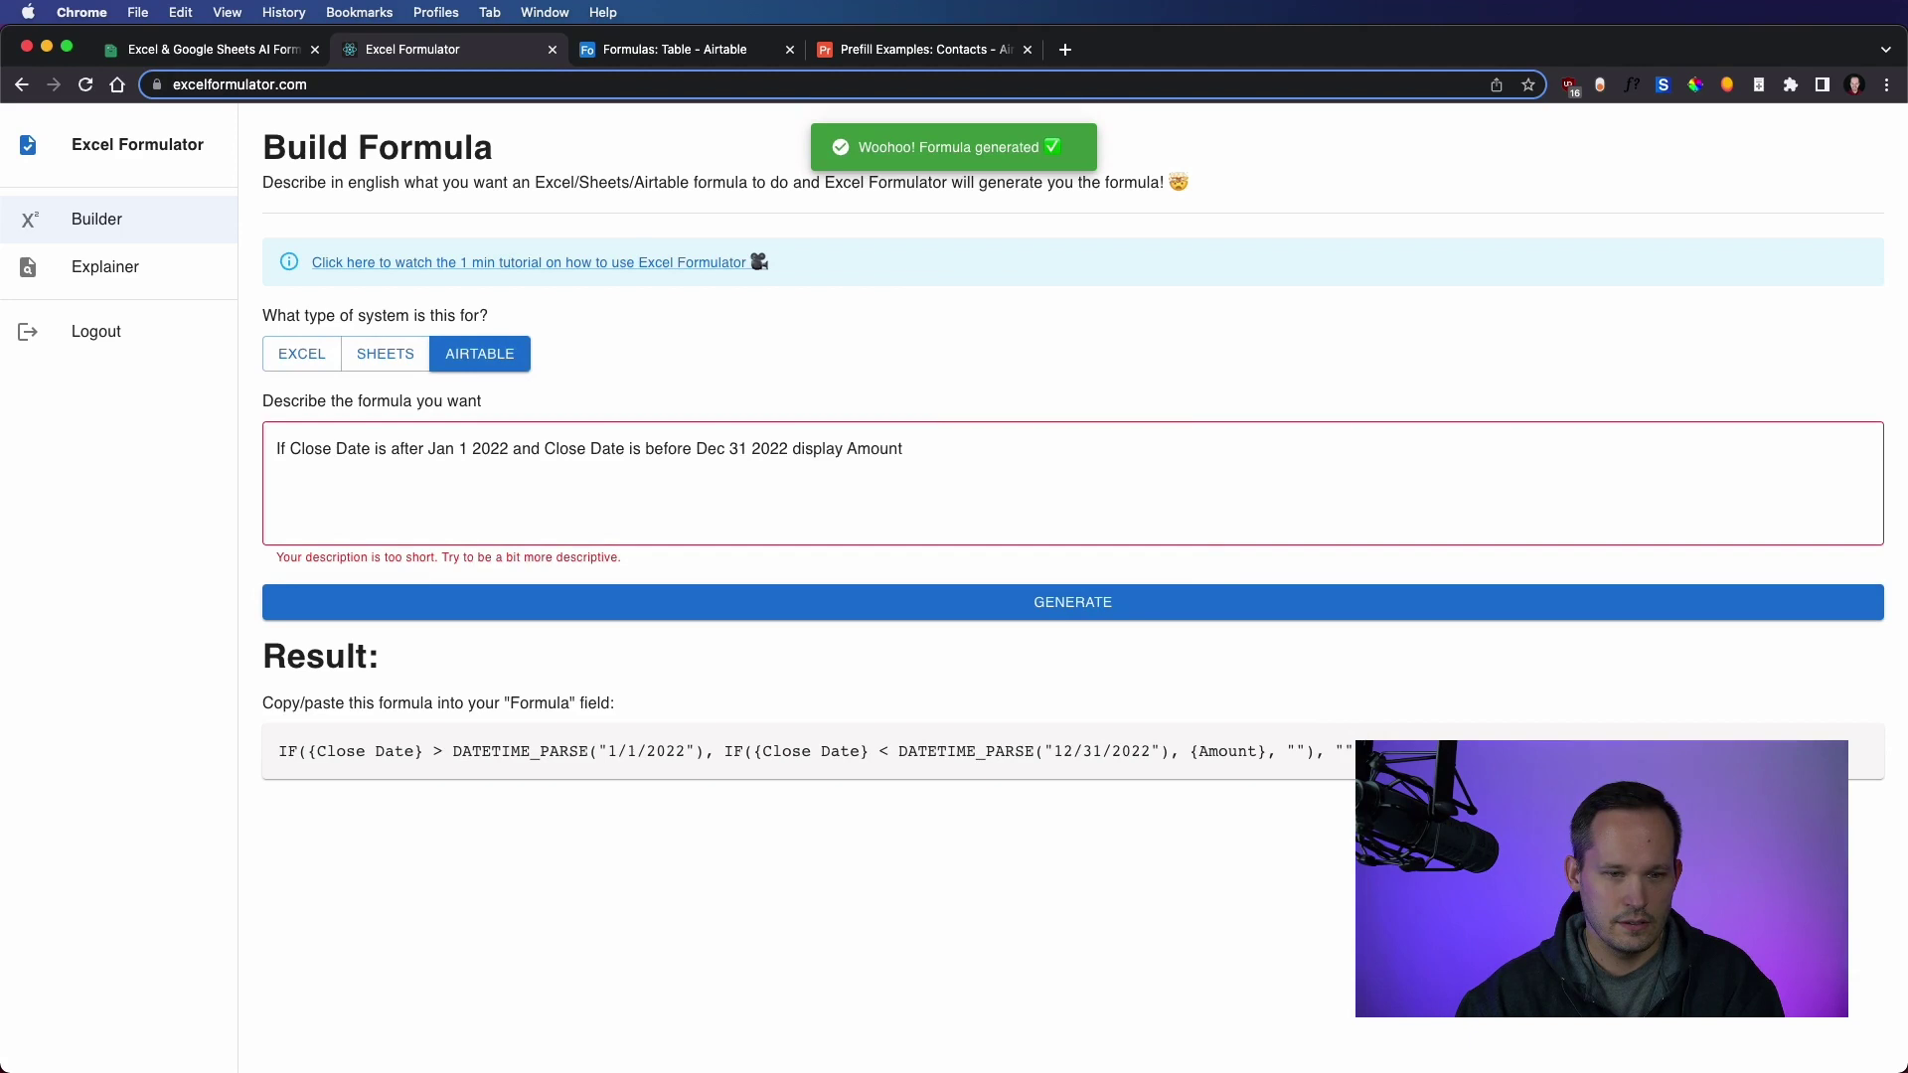
drag(1406, 741, 266, 757)
key(cmd+c)
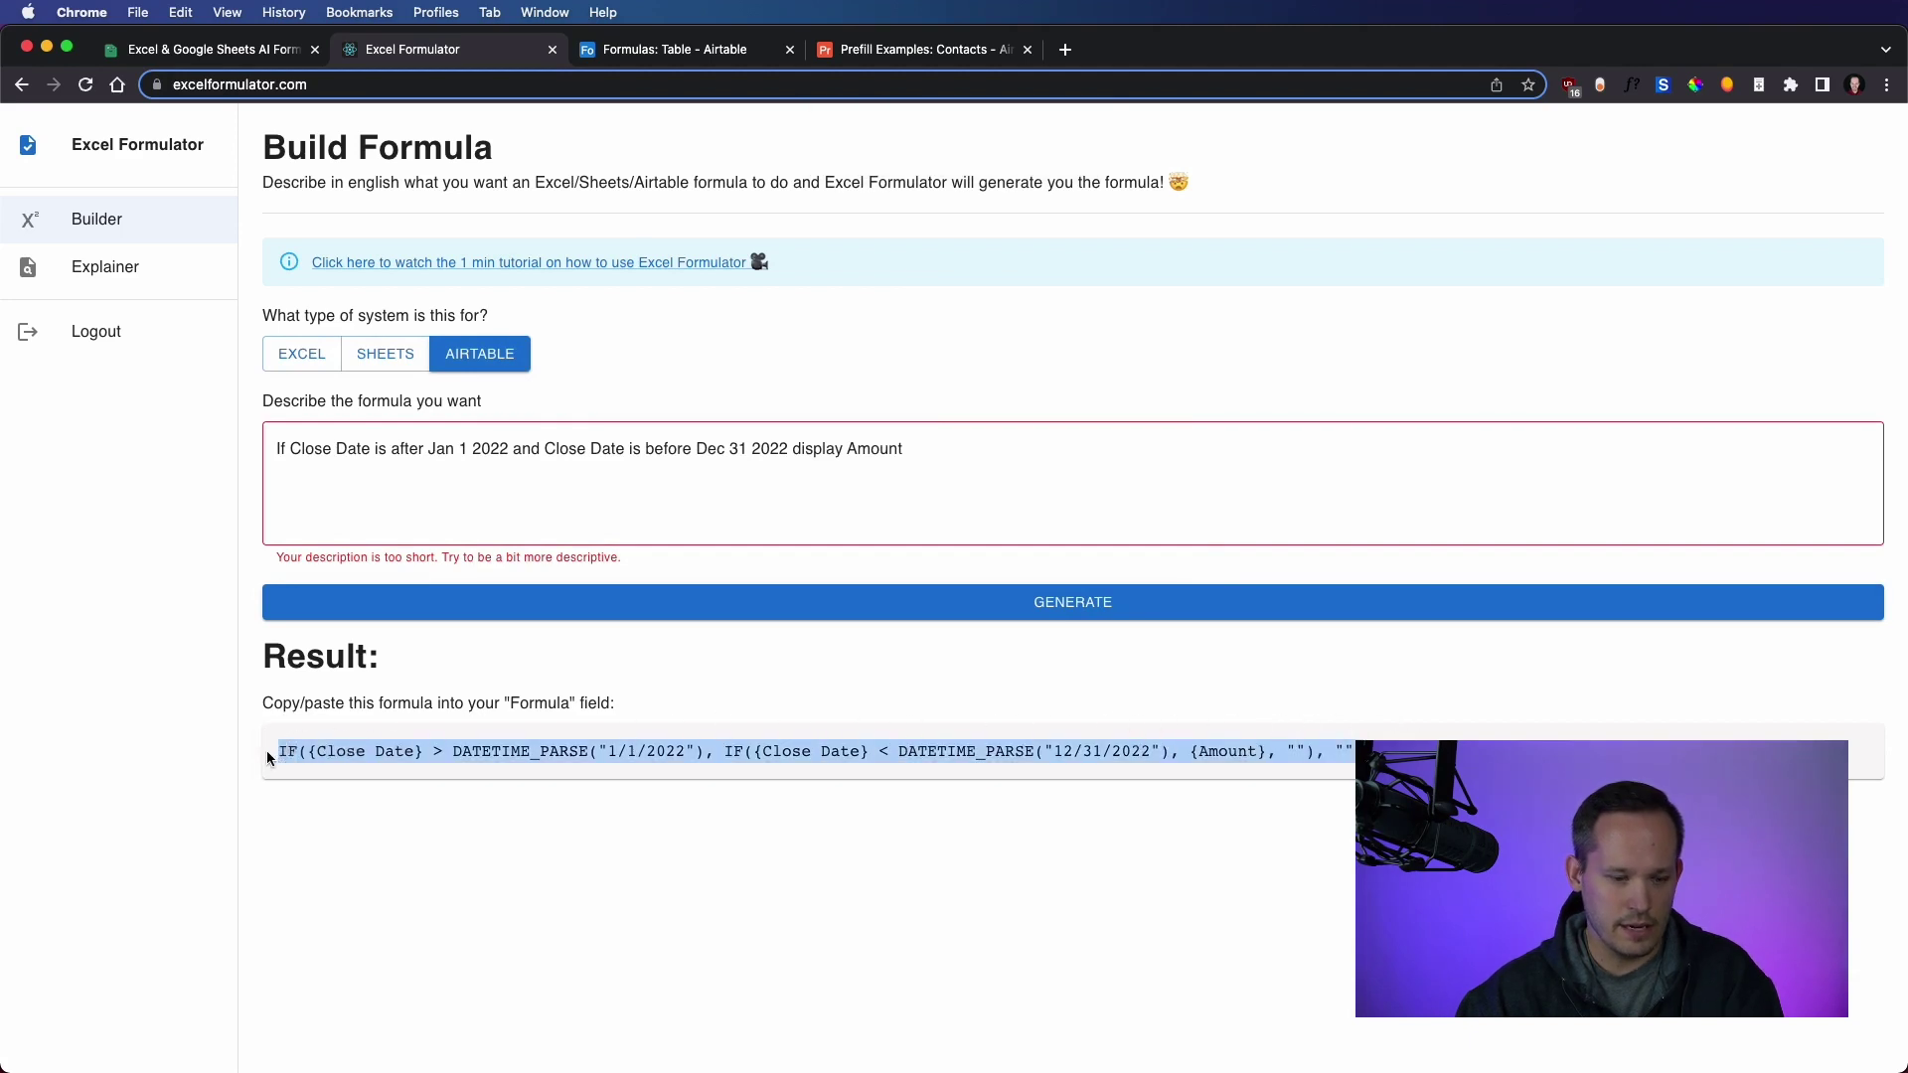
- Replace the Revenue Formula field's old formula with the pasted nested IF formula and save the field
click(625, 52)
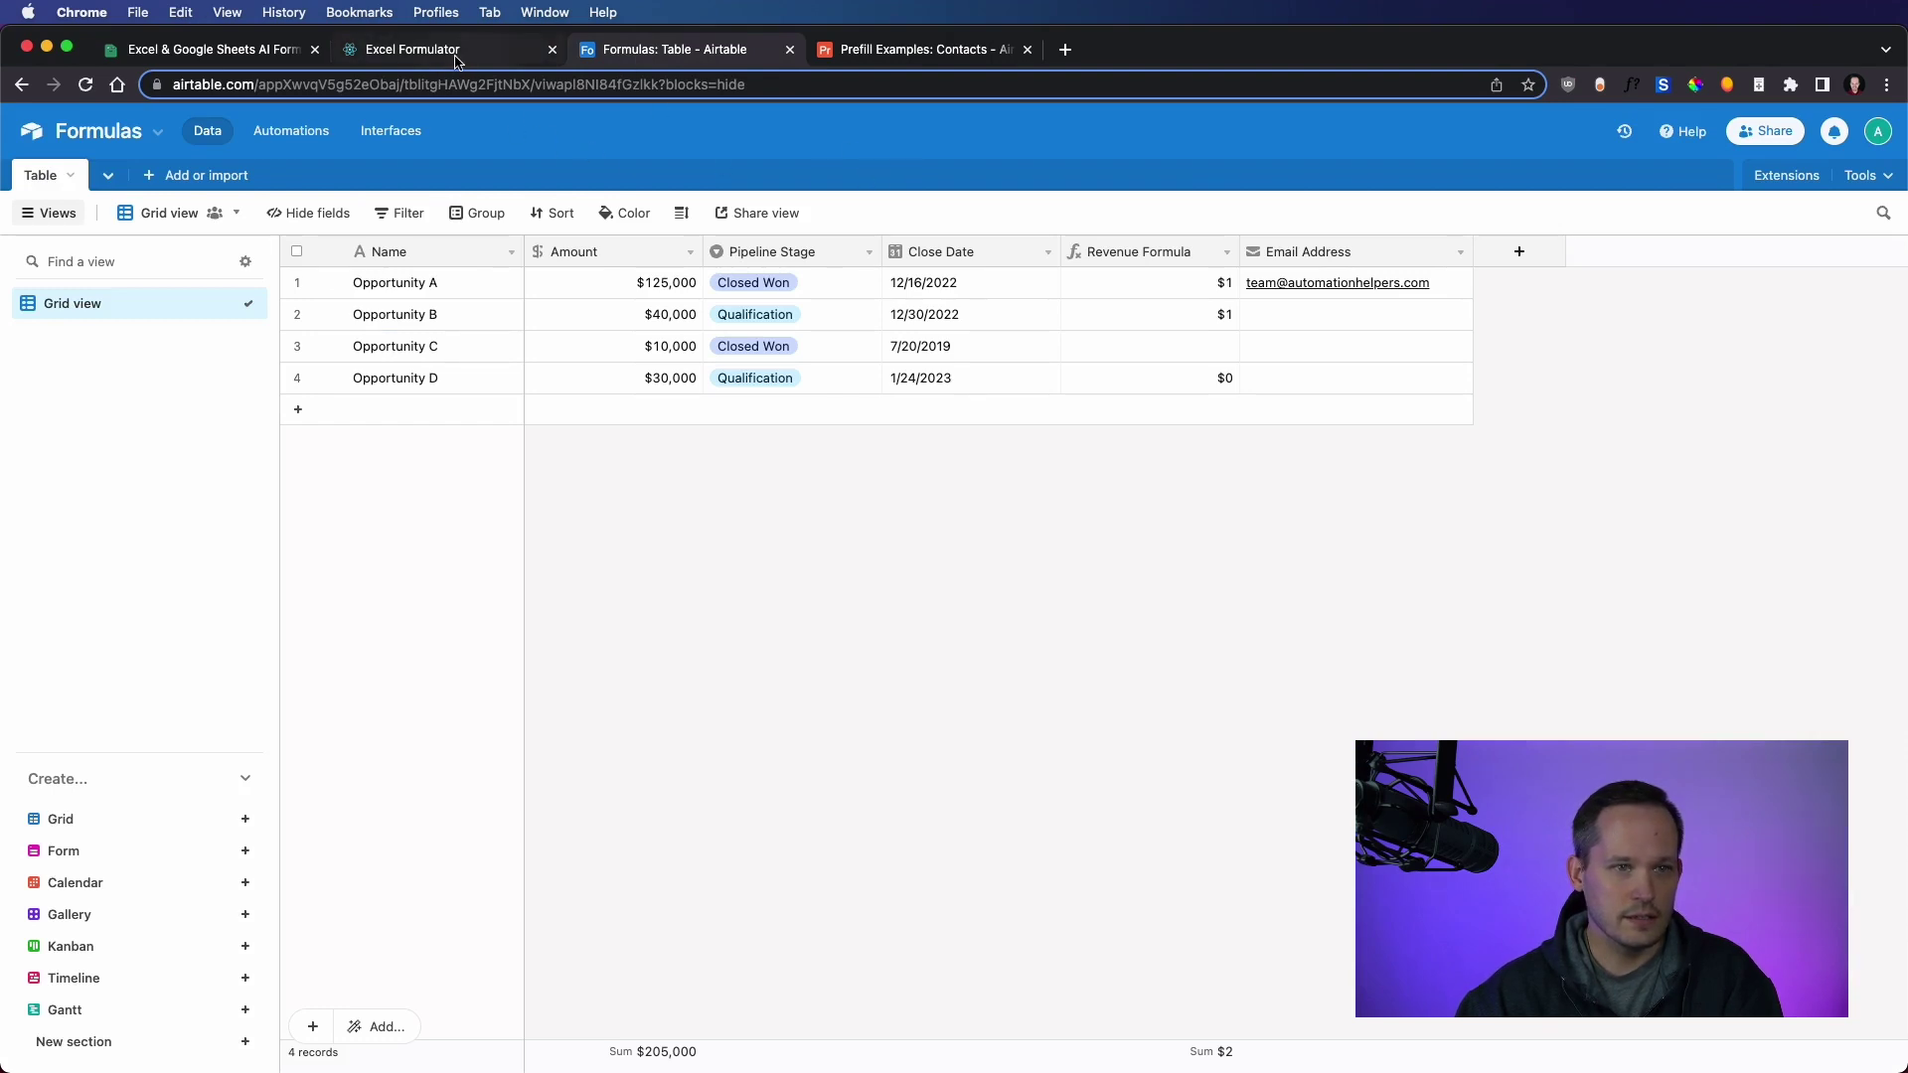
click(1227, 252)
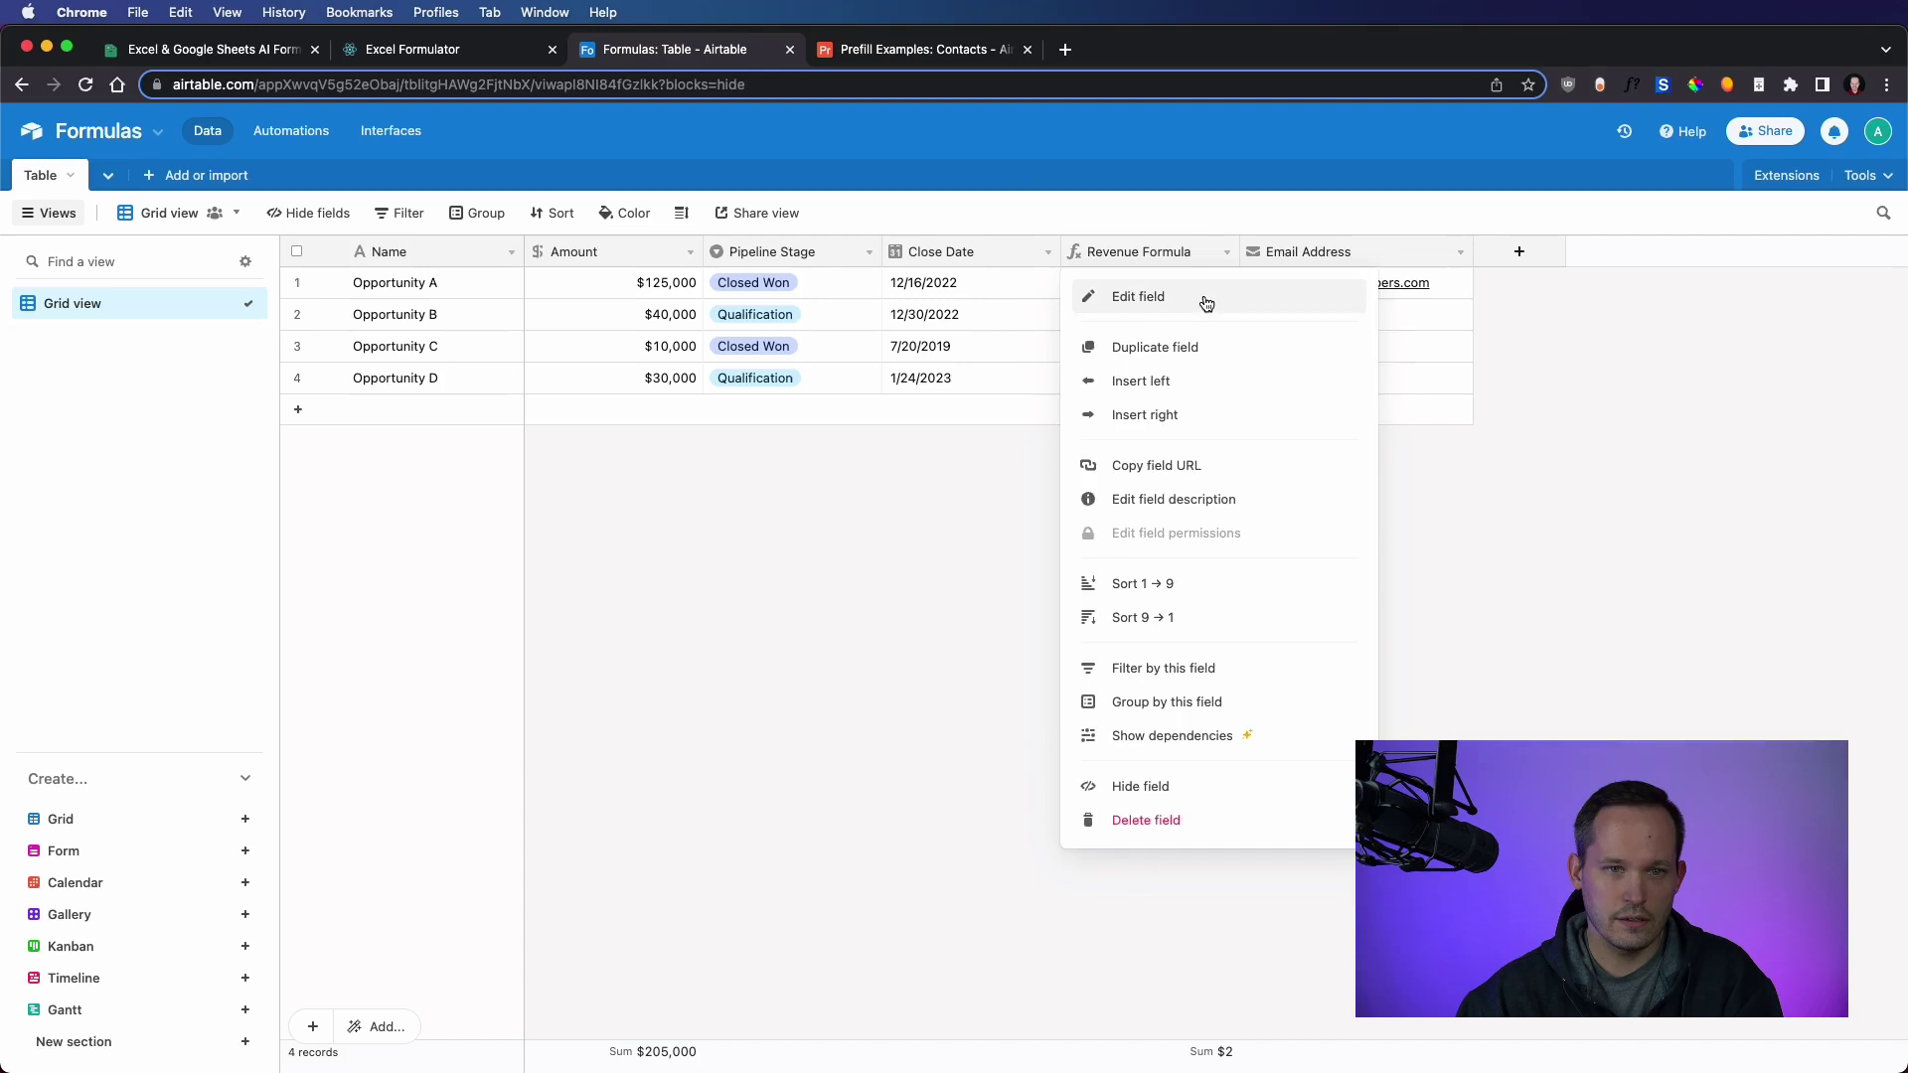
click(1206, 298)
drag(1154, 524, 1022, 481)
key(cmd+v)
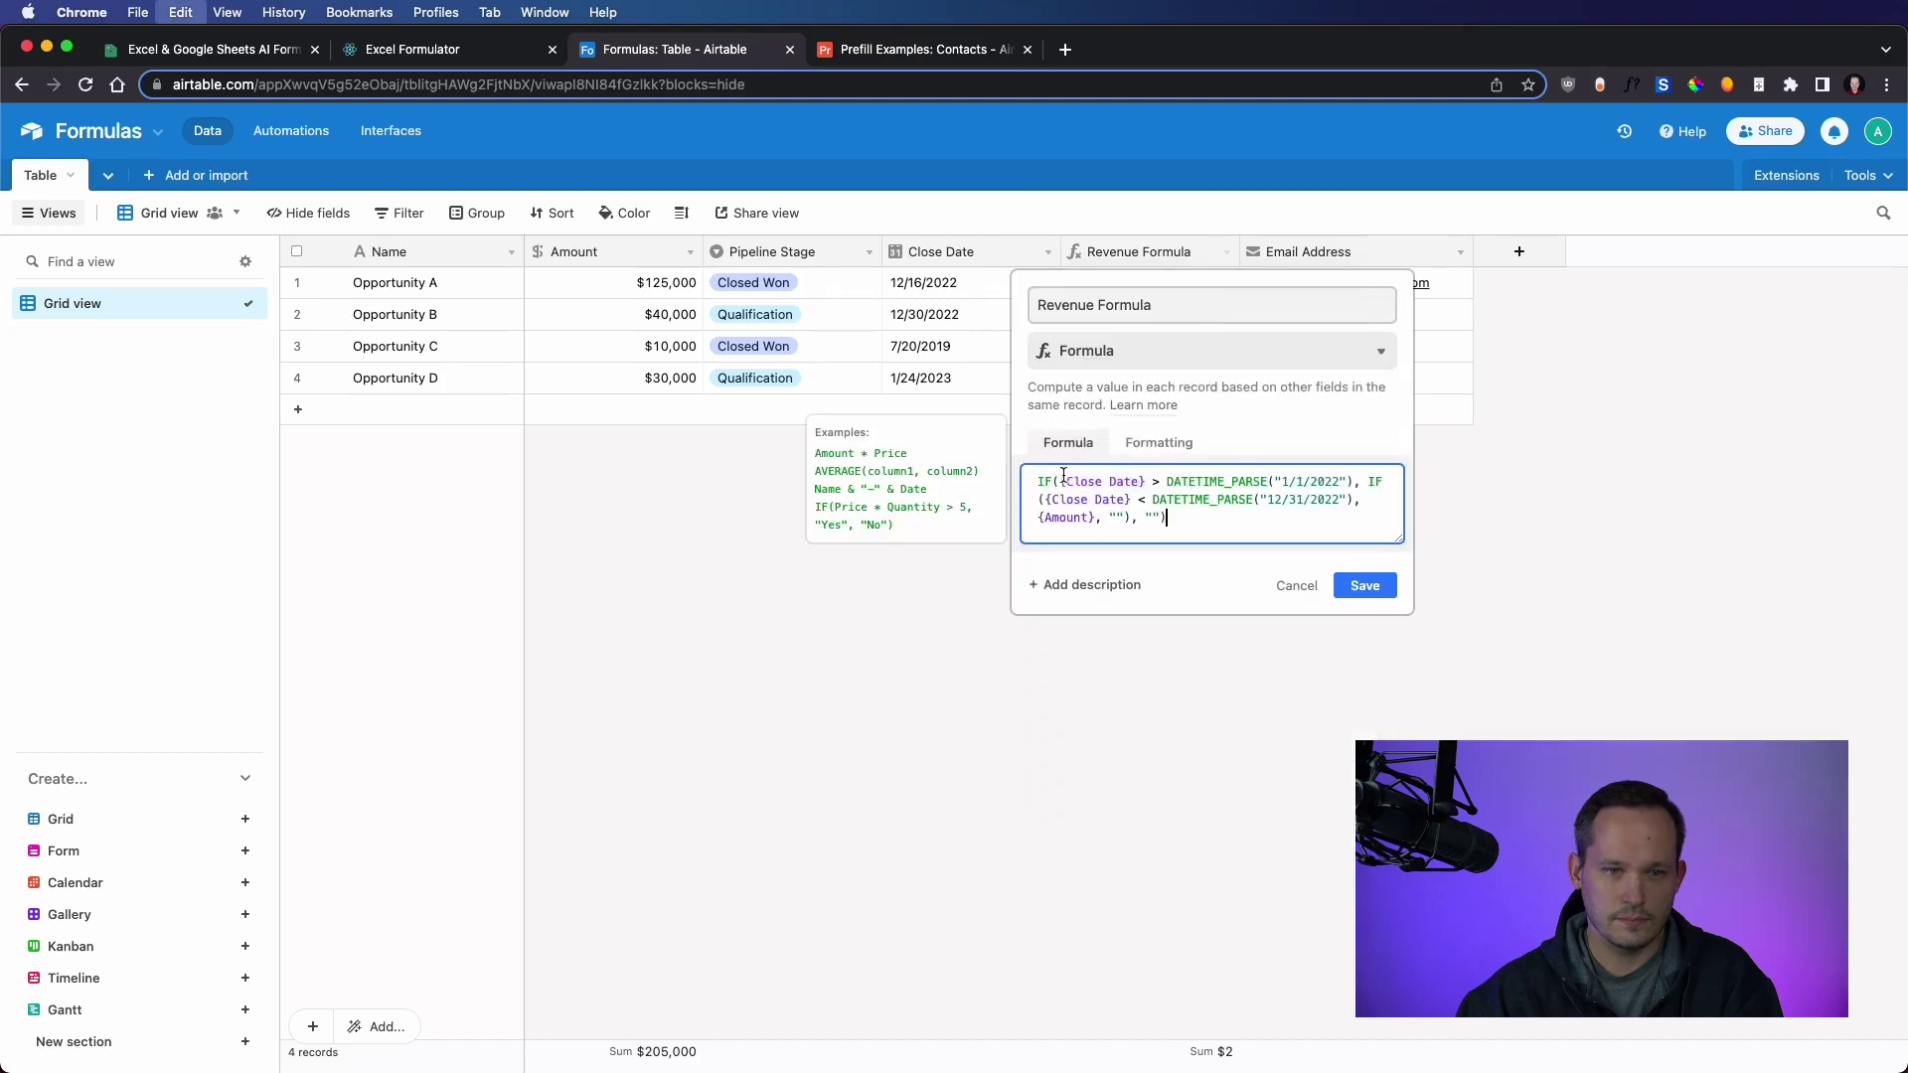
click(1363, 588)
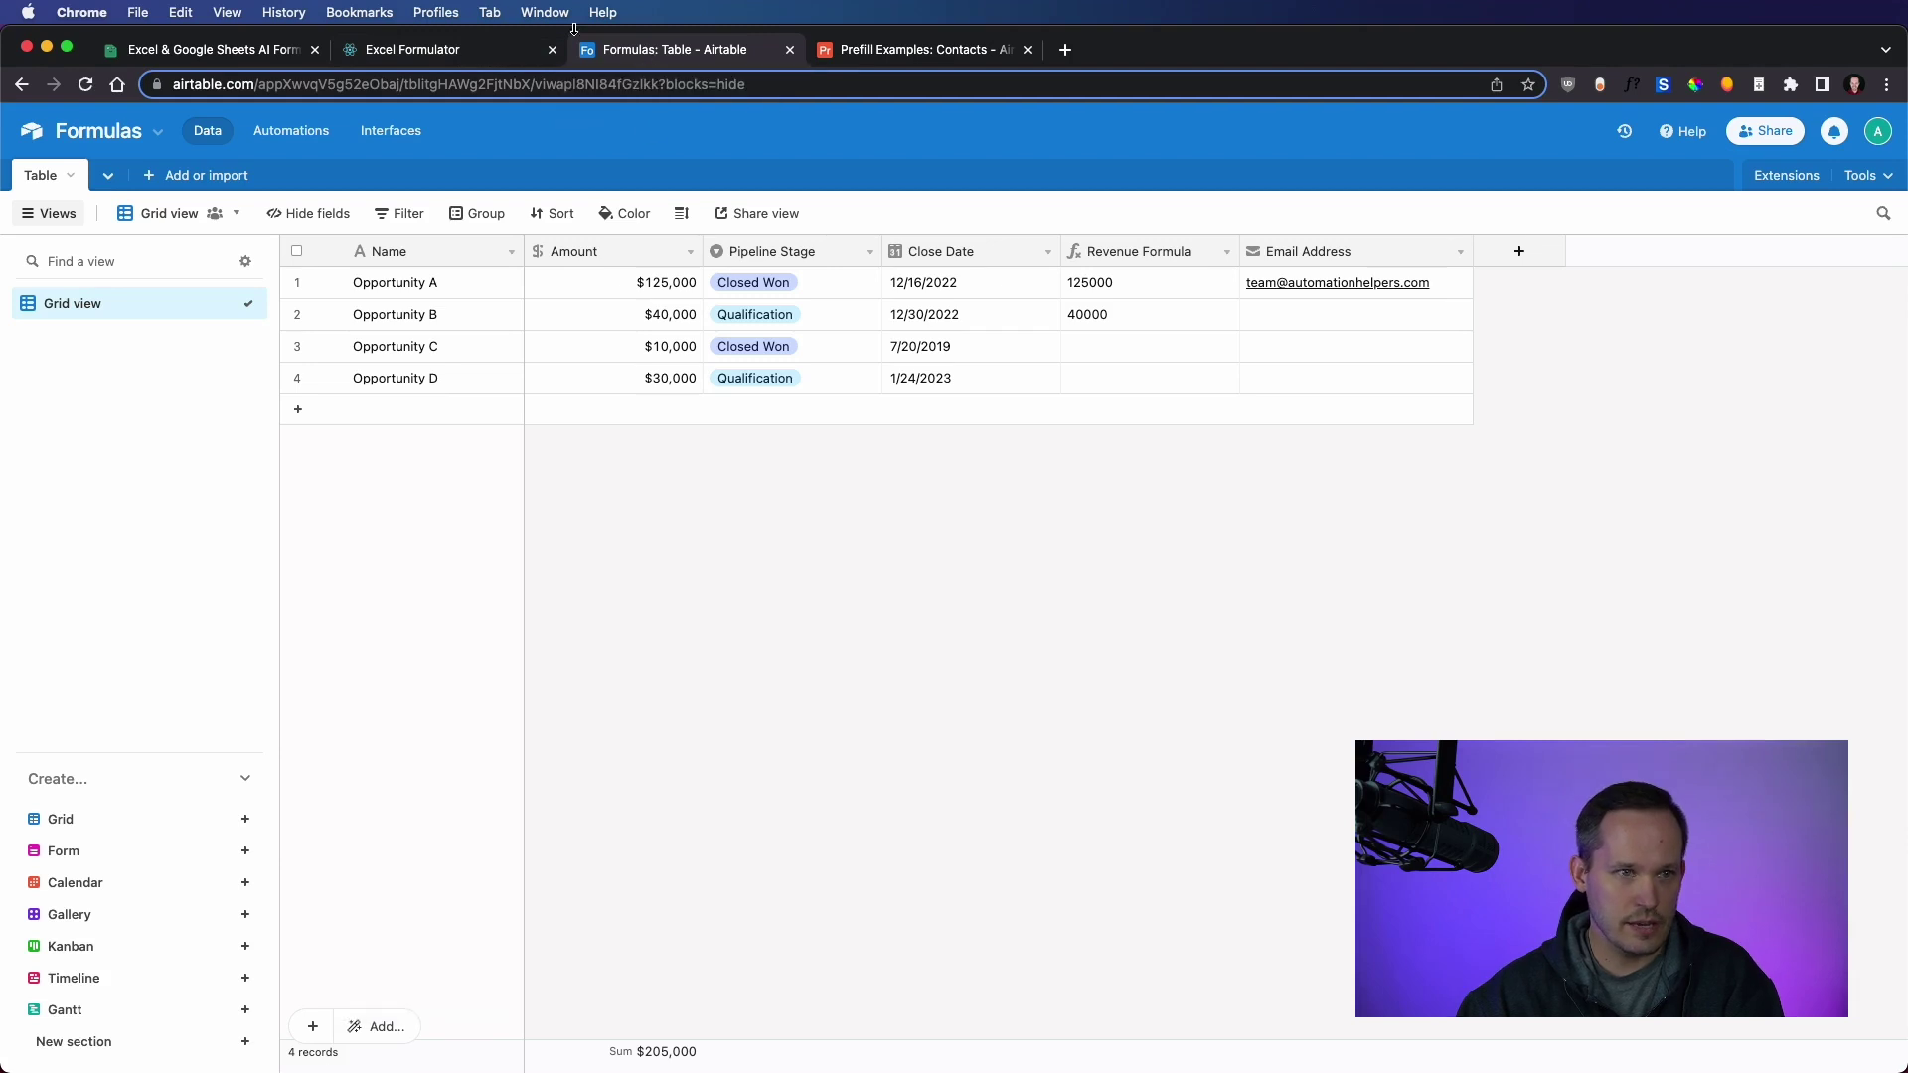
- Back in Excel Formulator, deselect the YEAR/MONTH 2022 result and clear the description text
click(452, 49)
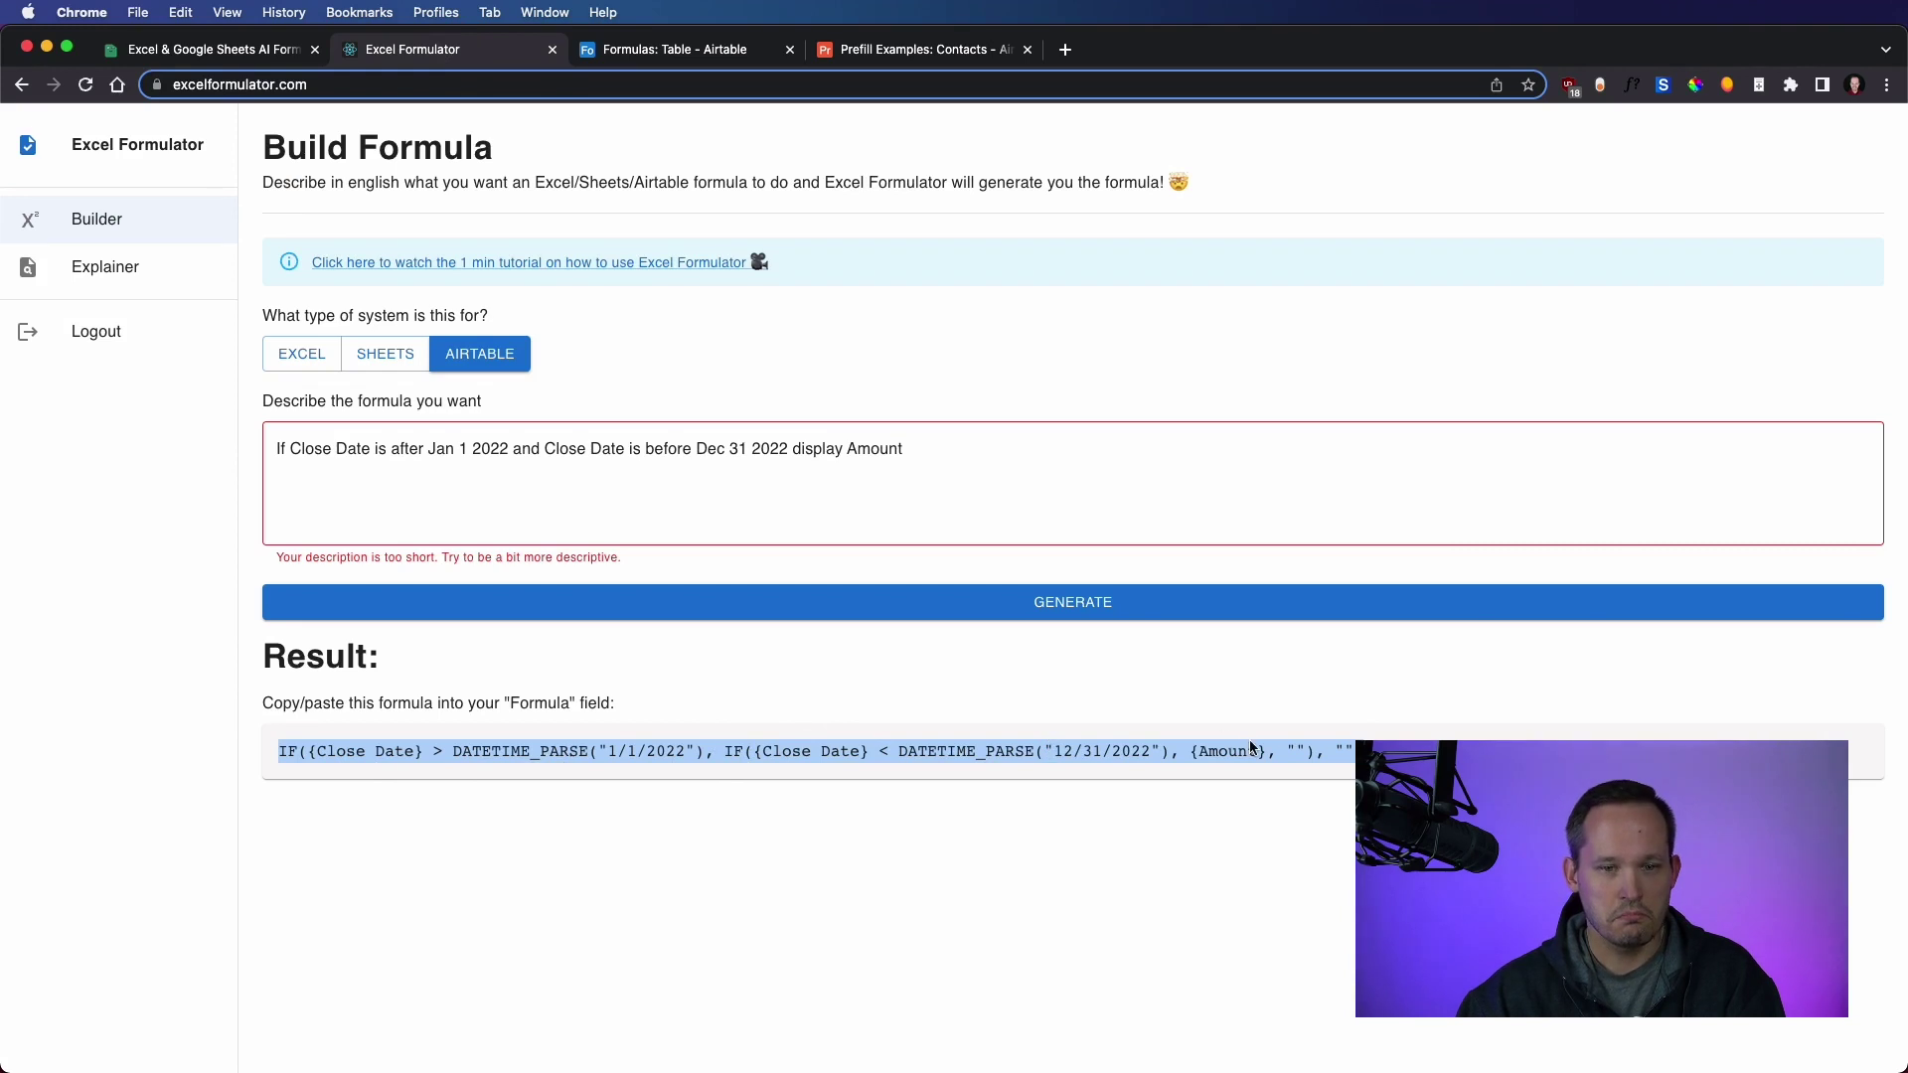
click(1267, 835)
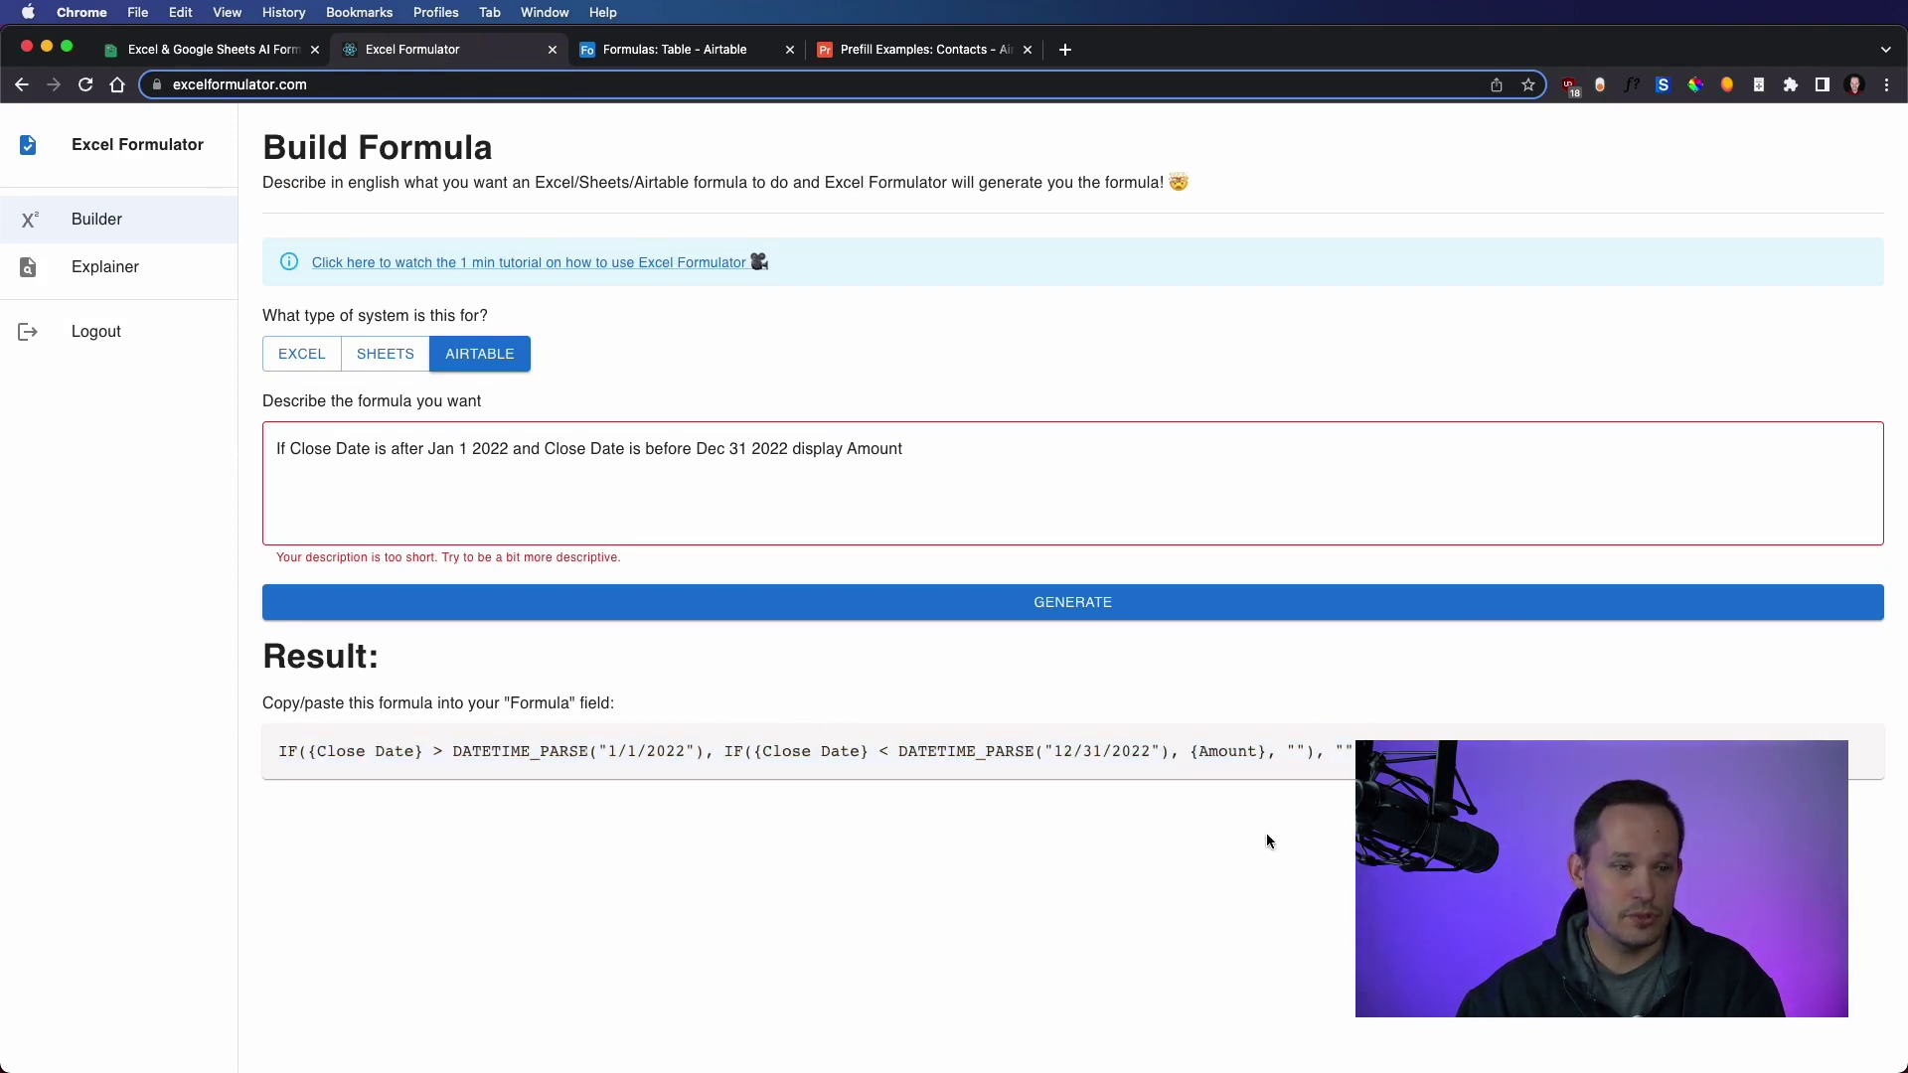
click(838, 466)
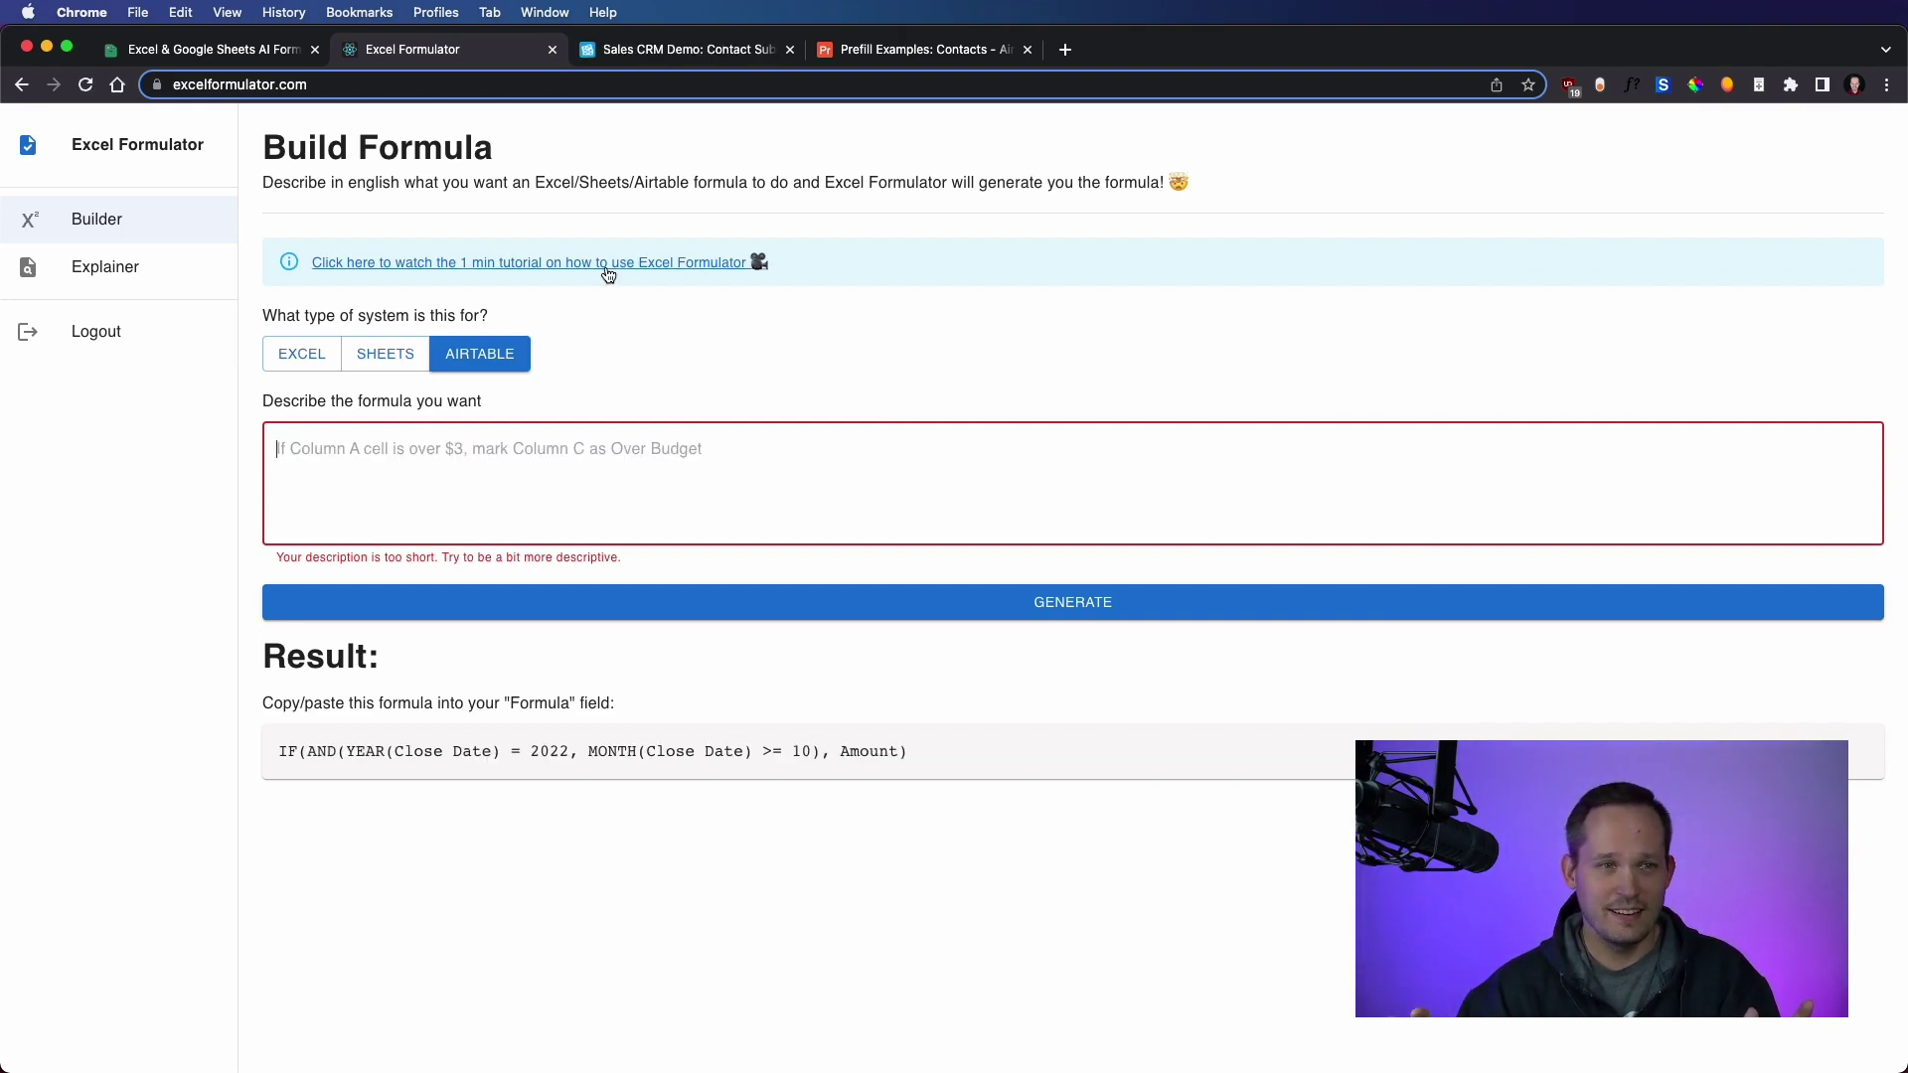
click(663, 50)
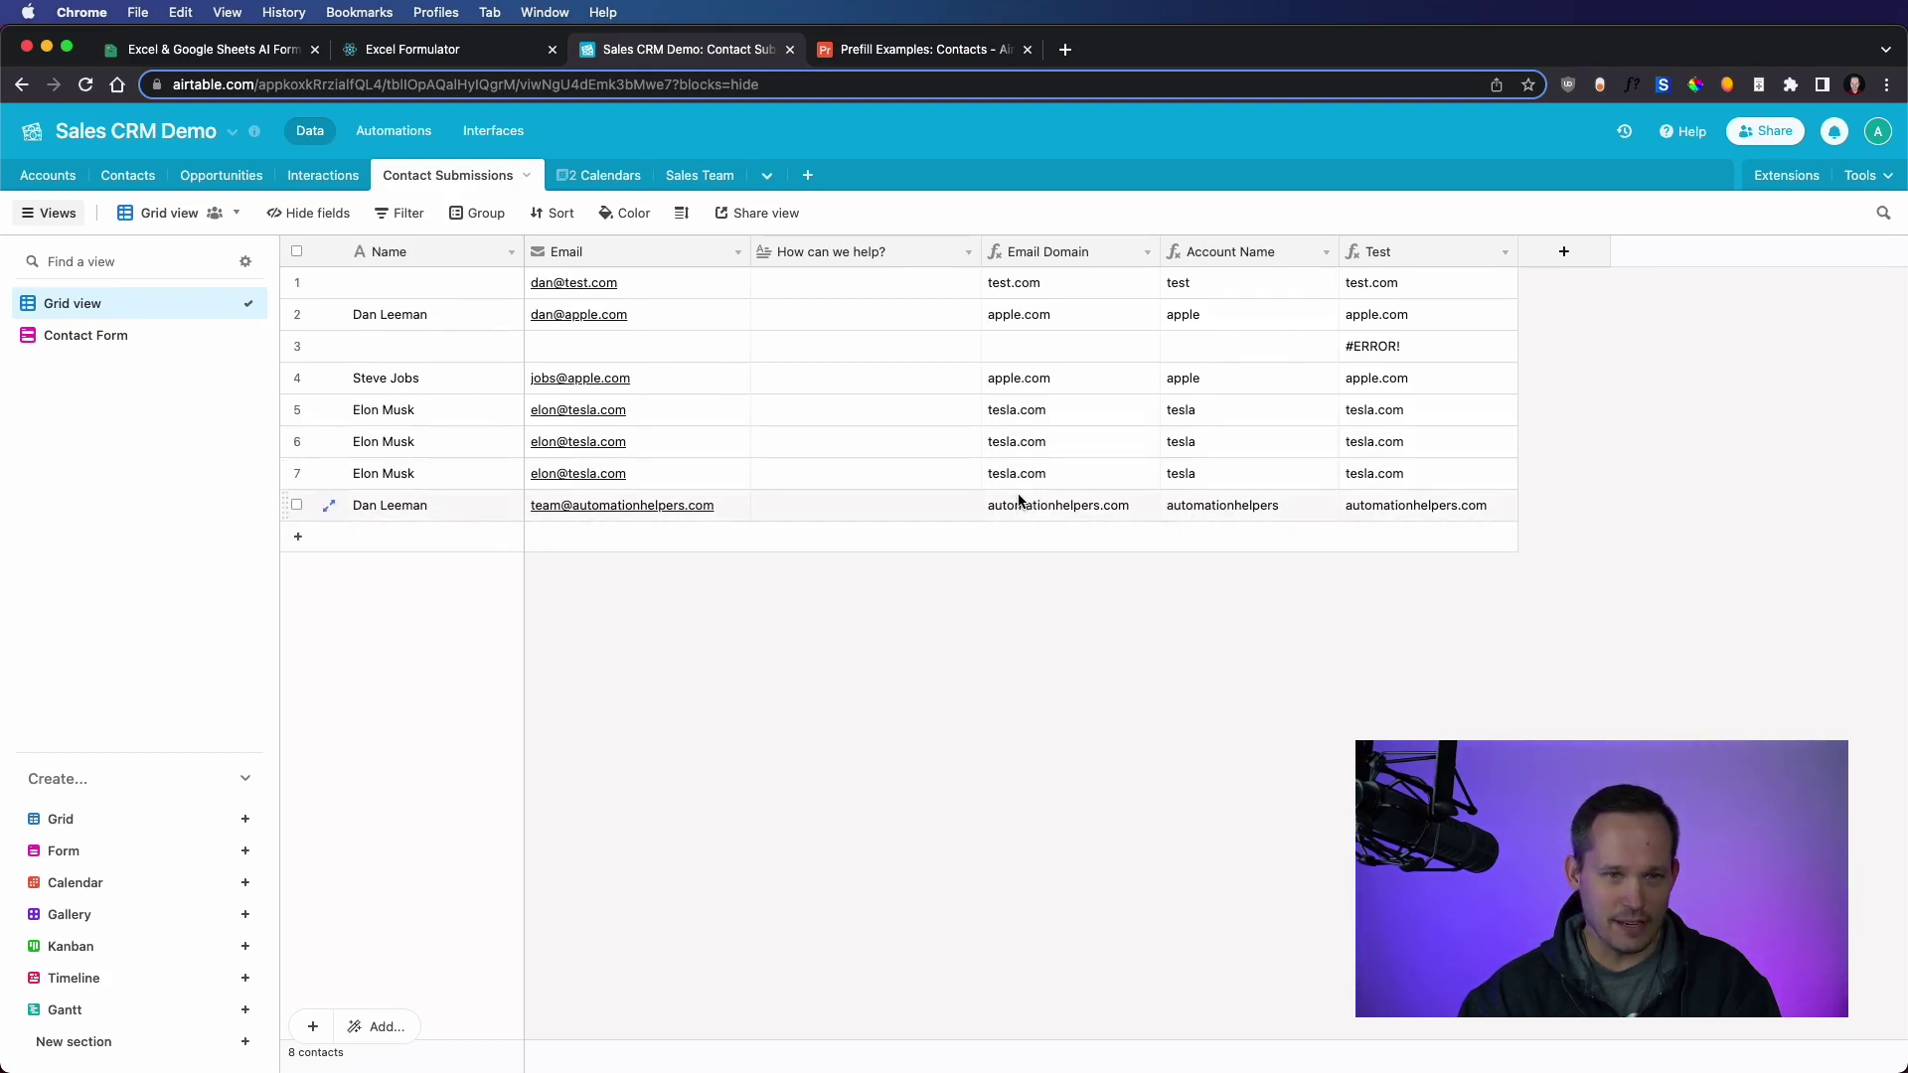
click(1147, 253)
click(1150, 312)
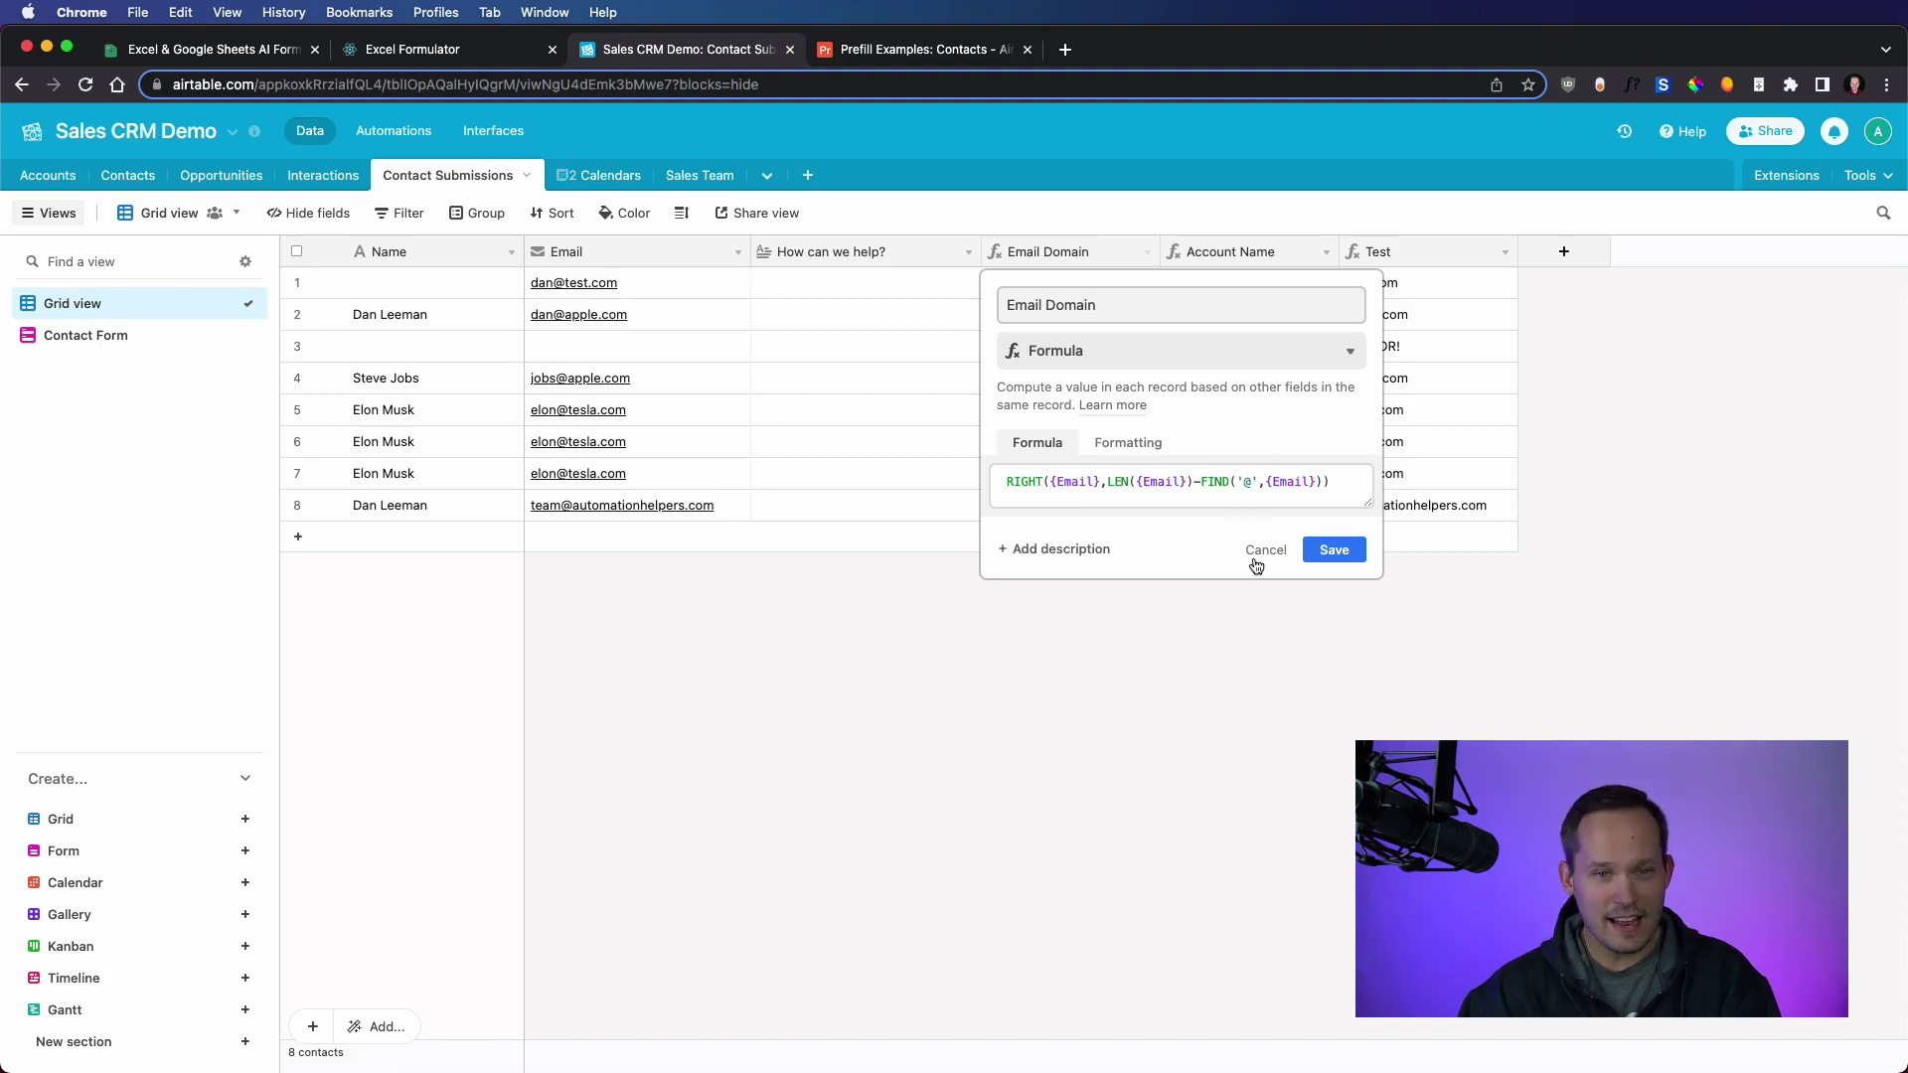
click(1262, 669)
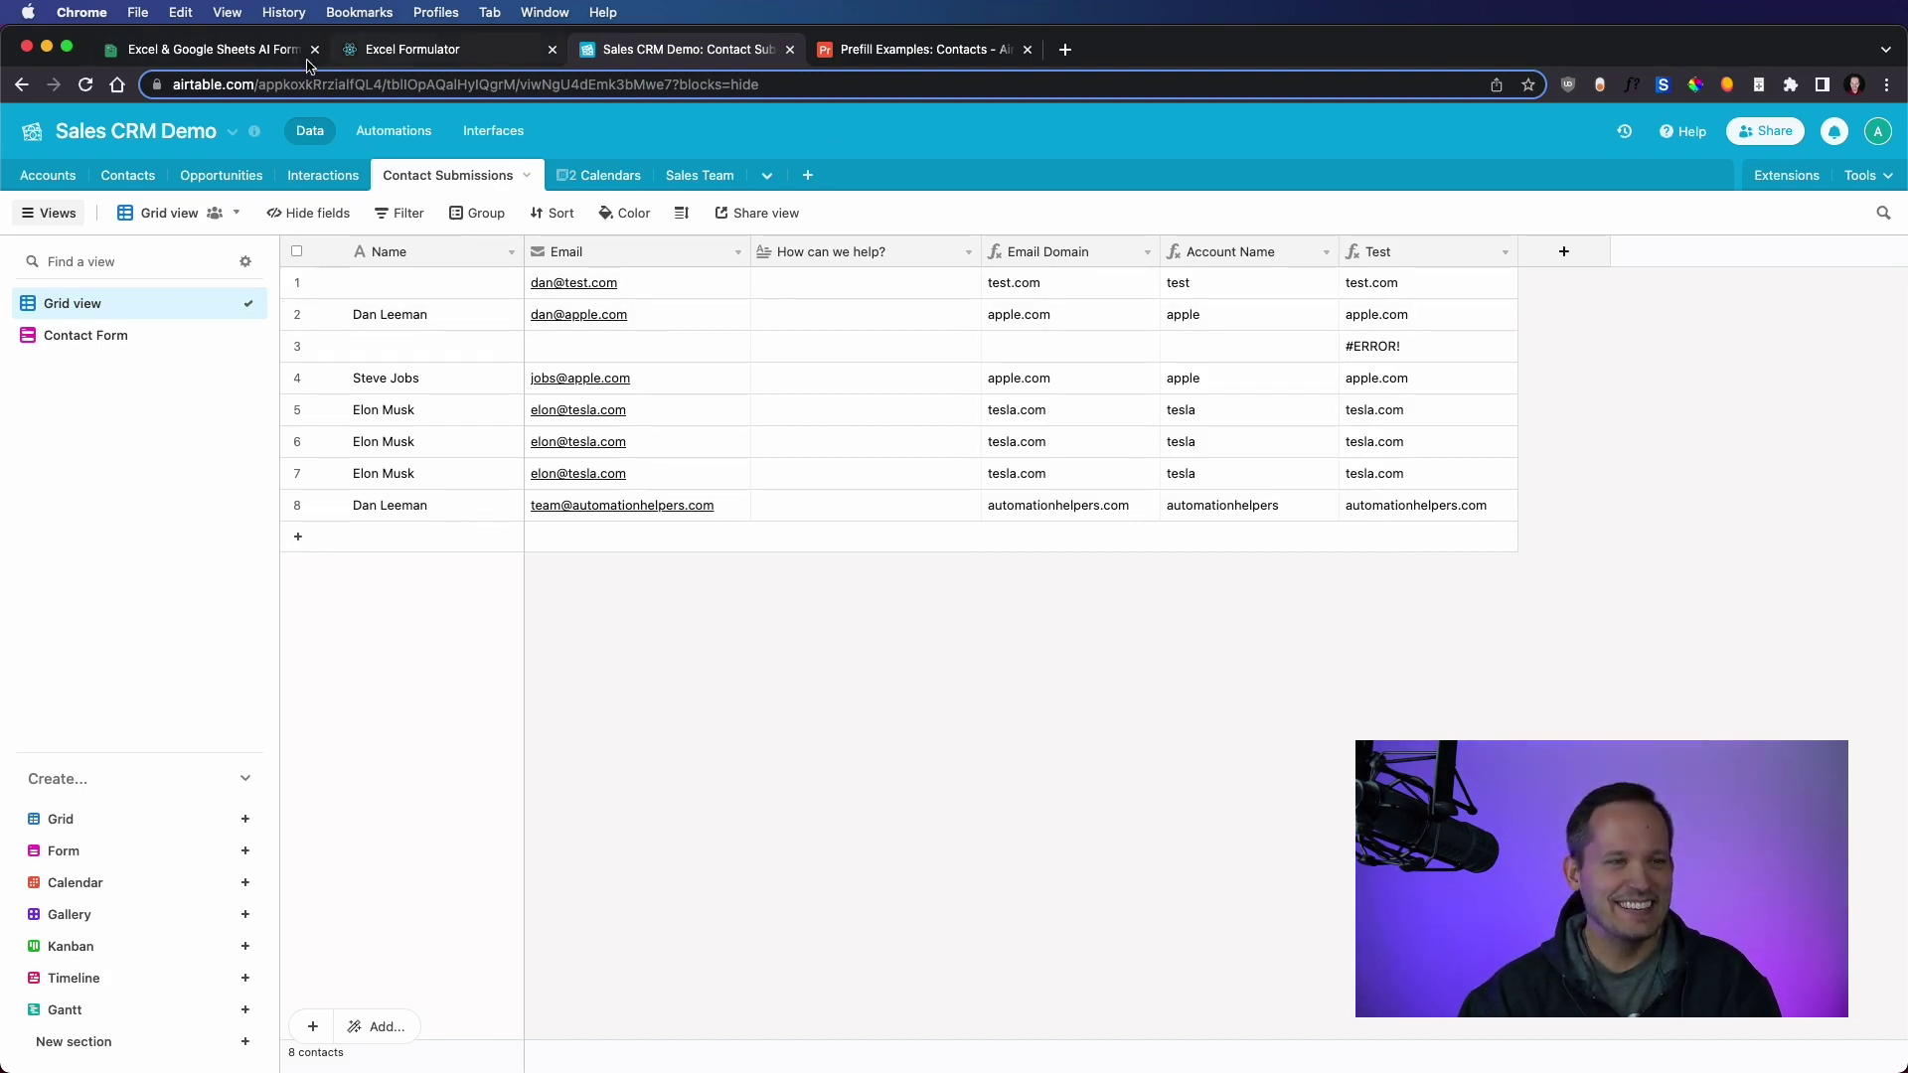
click(412, 49)
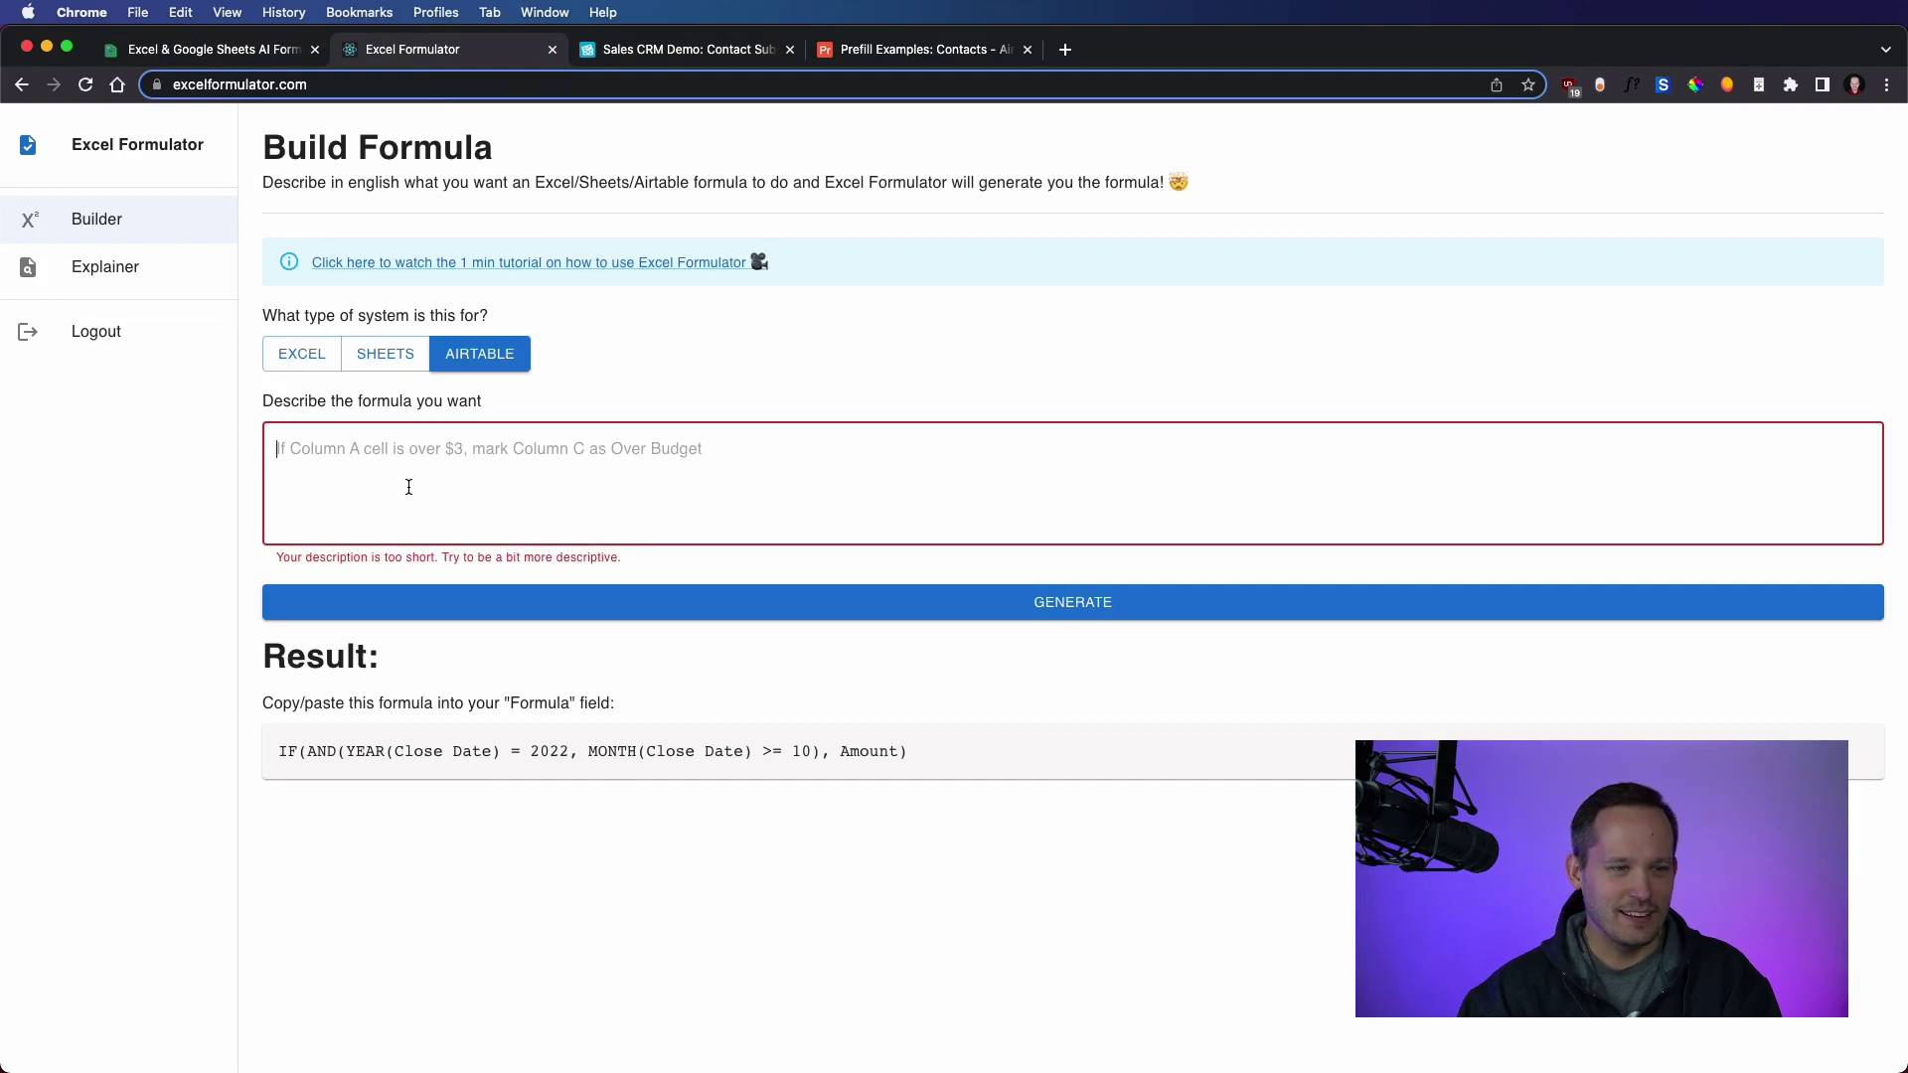
- Generate a formula from 'Pull domain from Email' and select the REGEX_EXTRACT({Email}, "@(.*)") result
text(Pu)
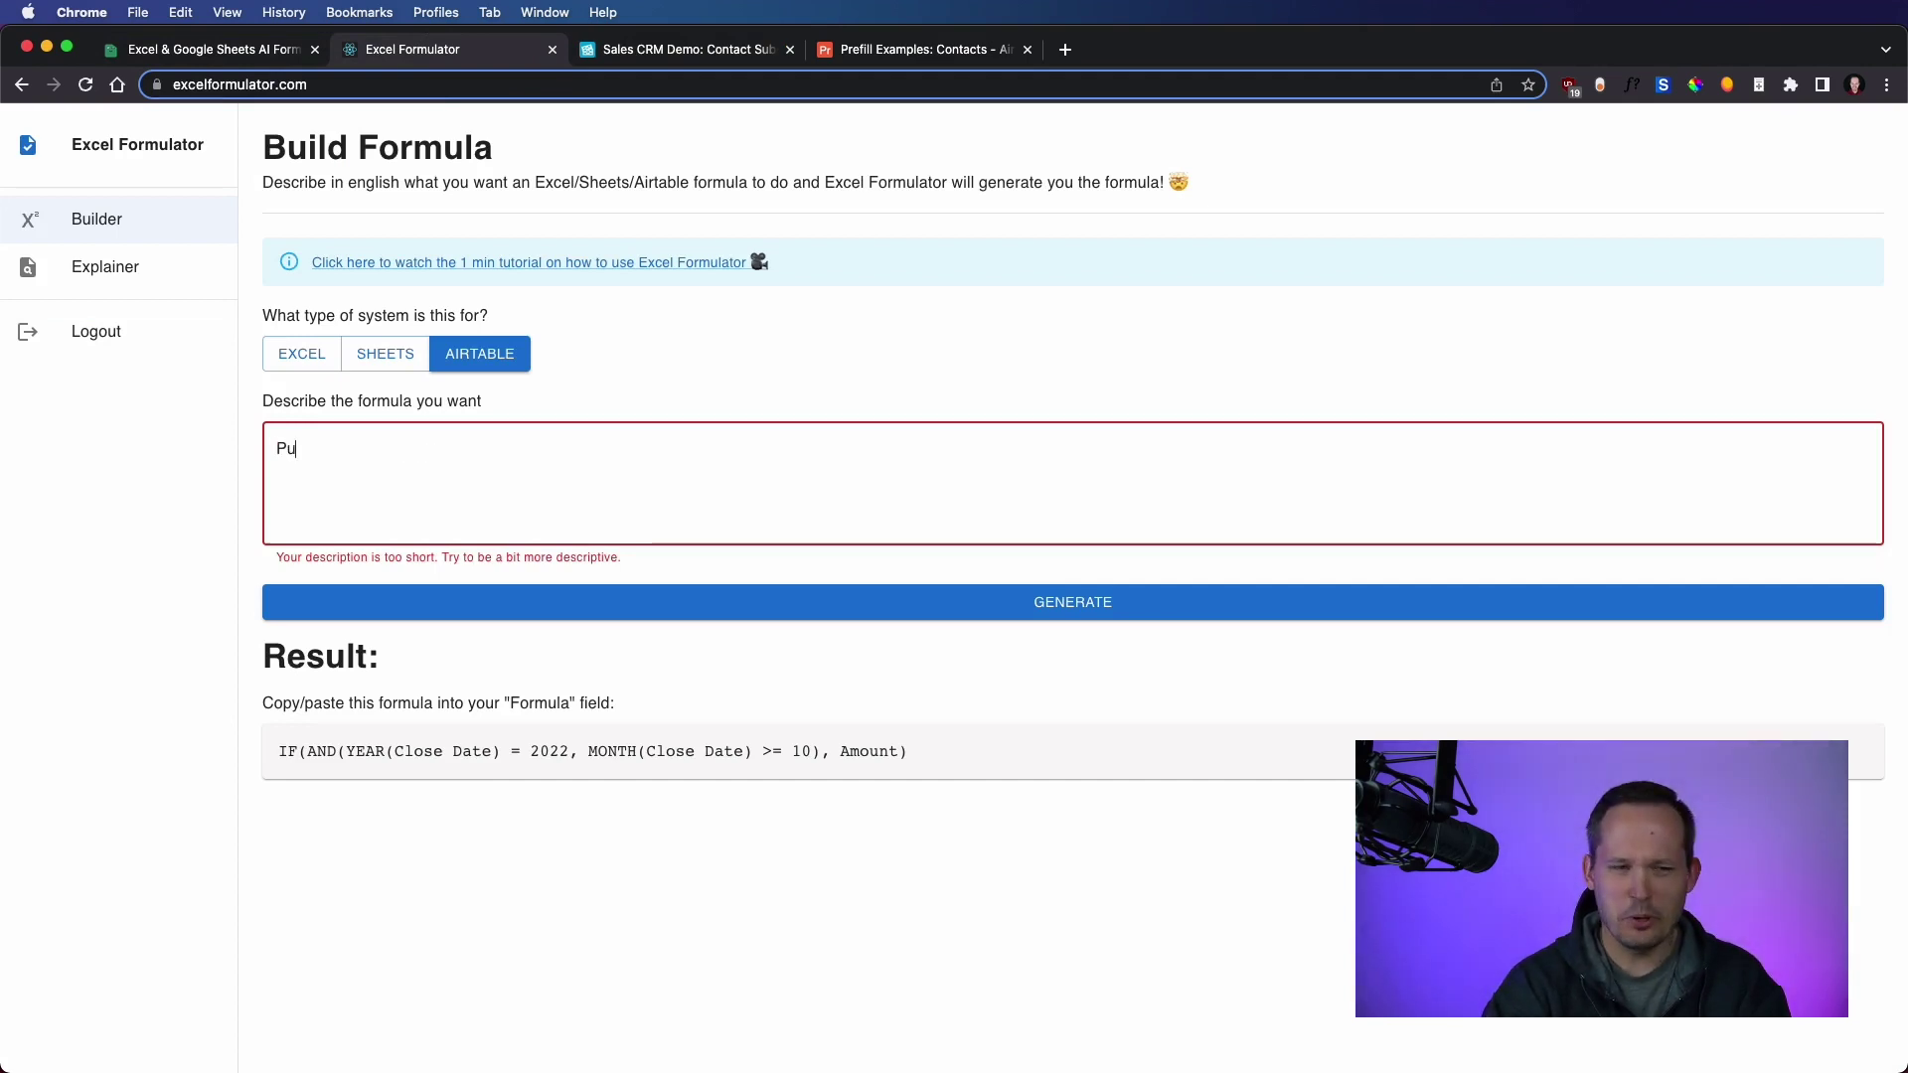
text(ll domain f)
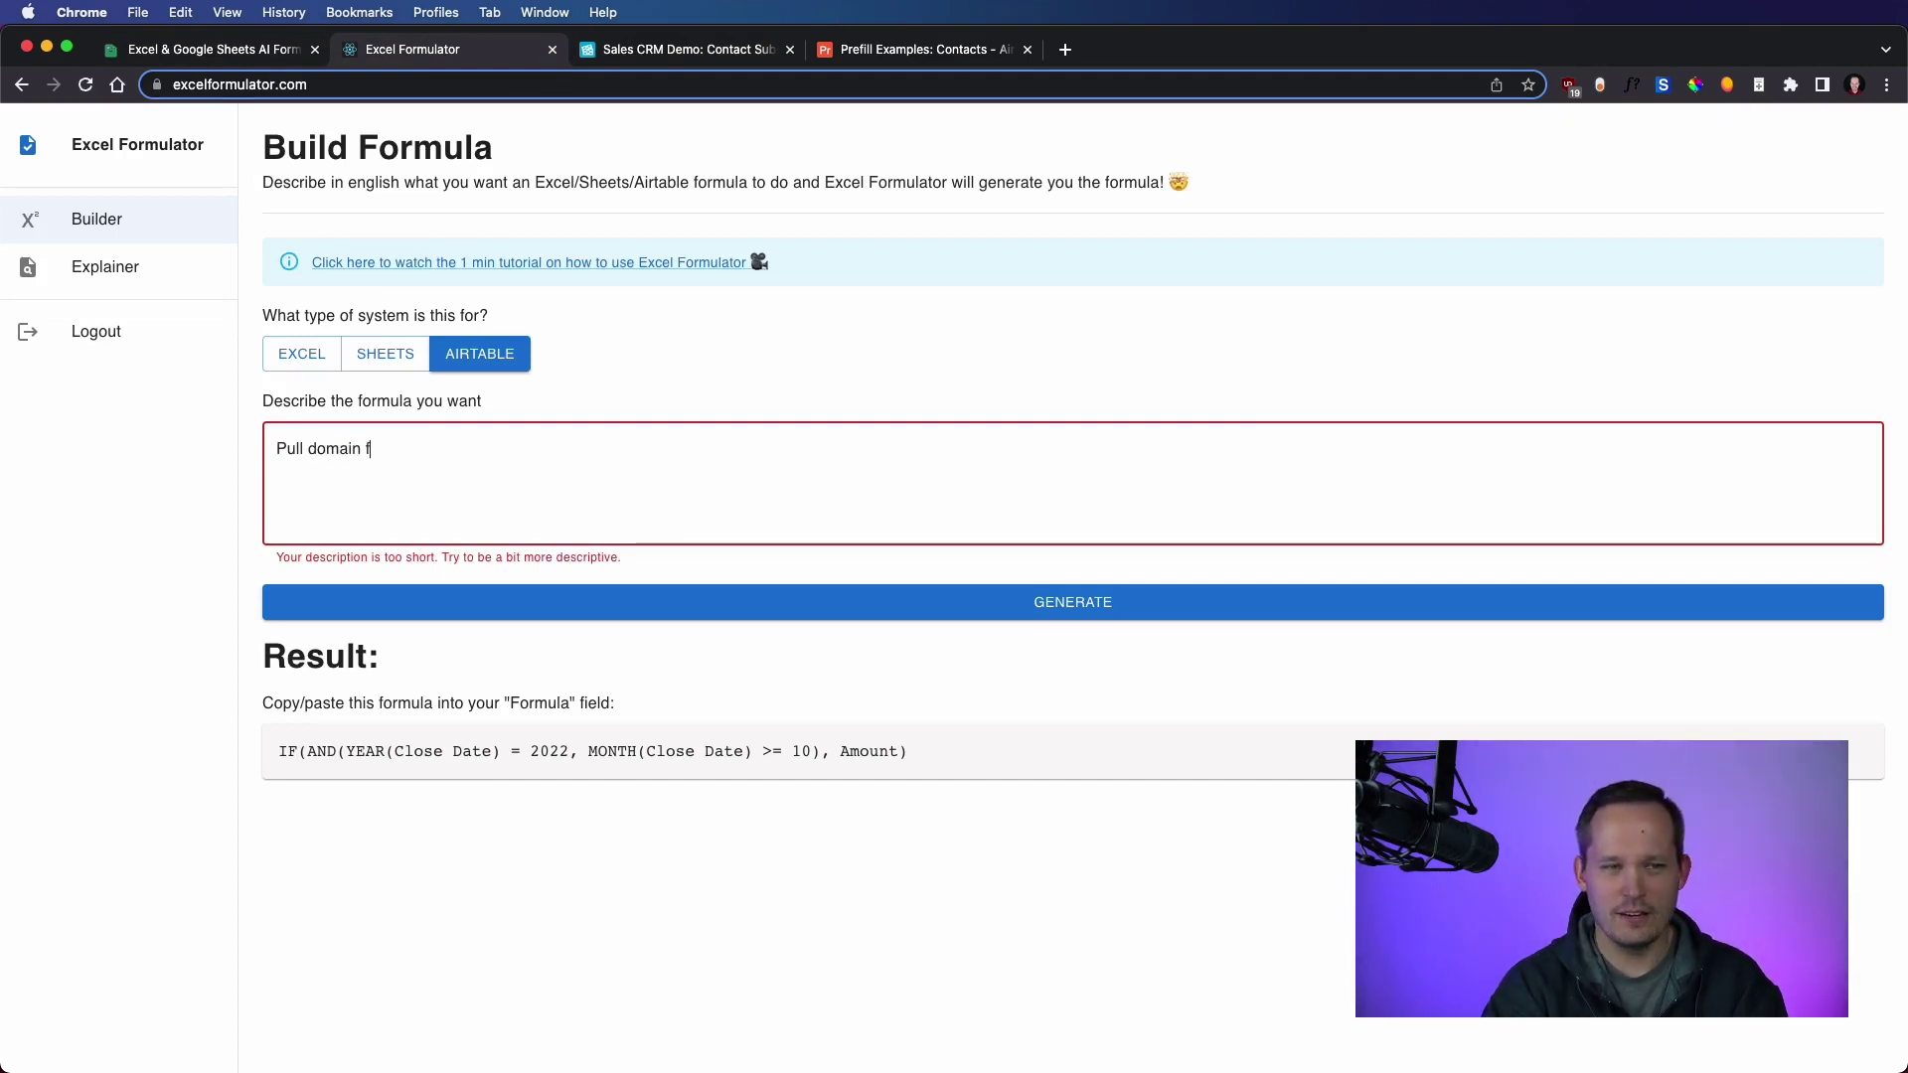
text(rom Email)
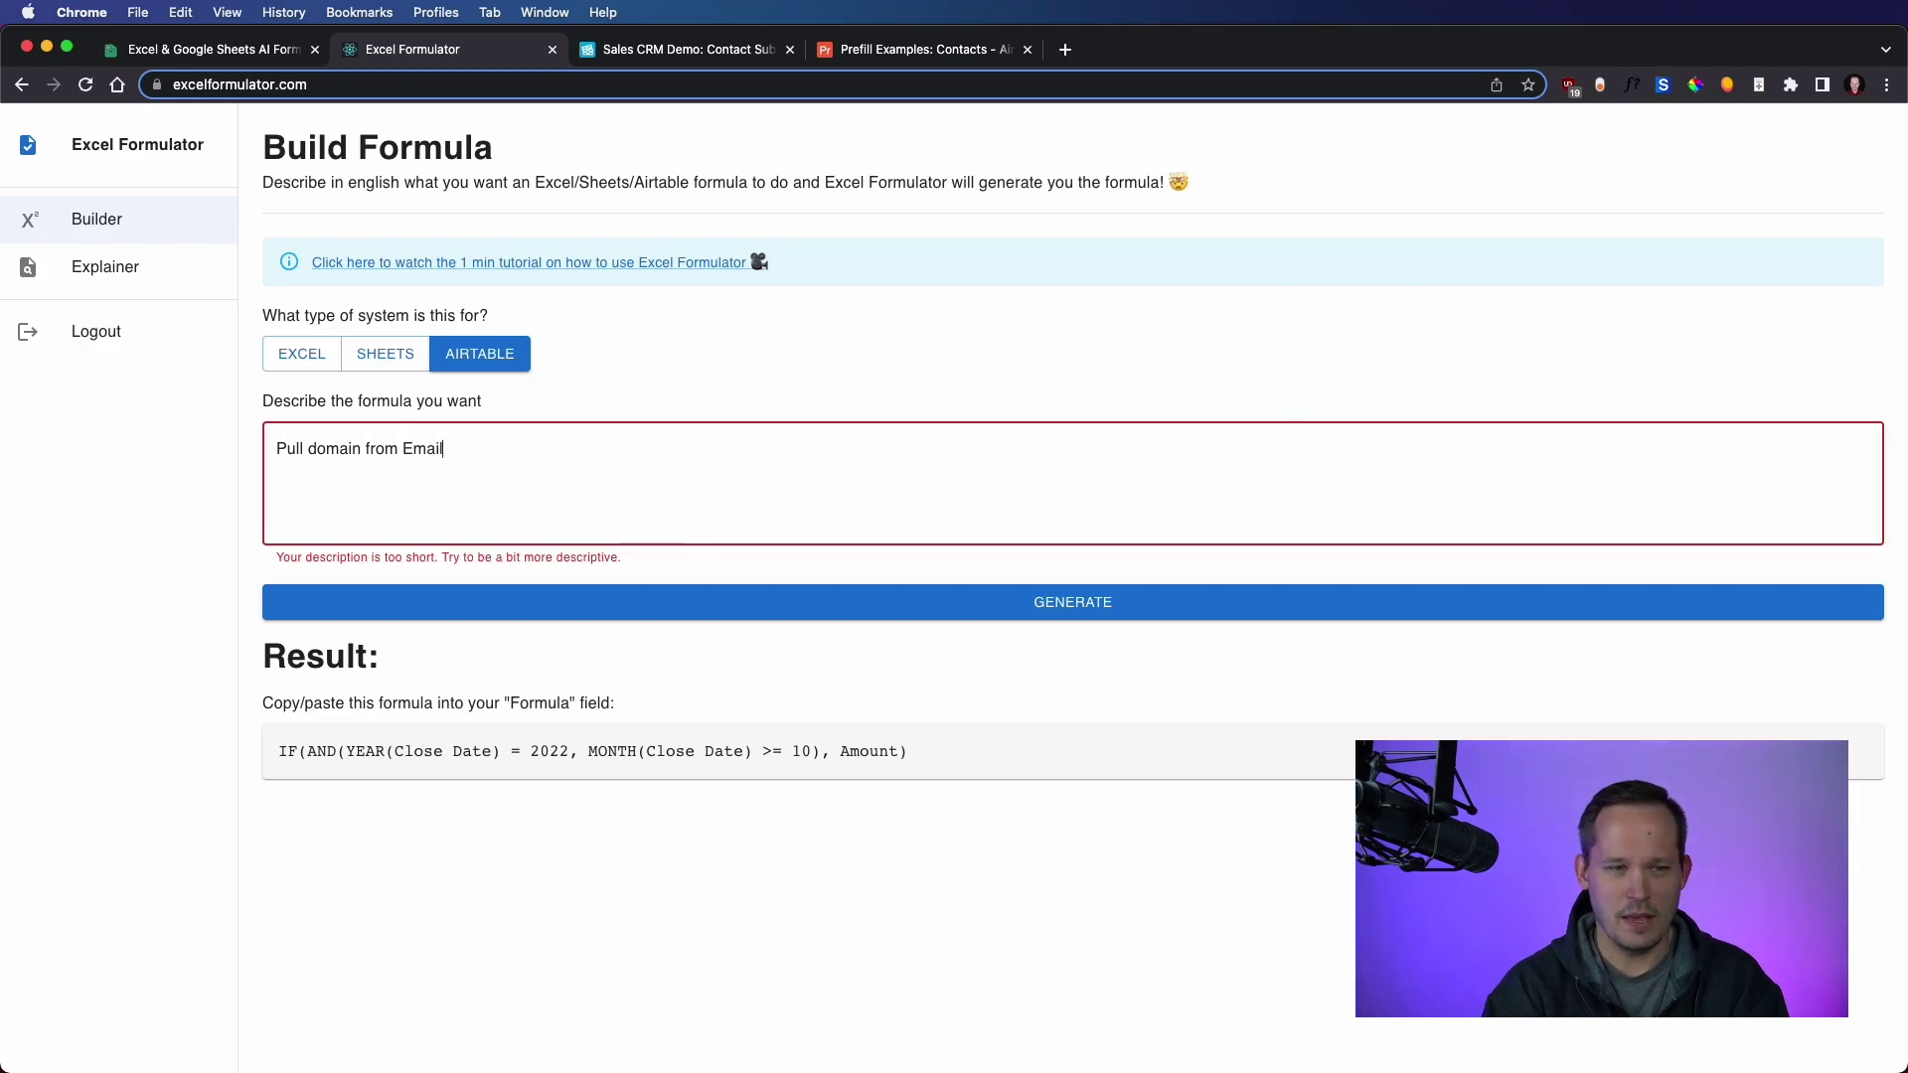
click(1121, 605)
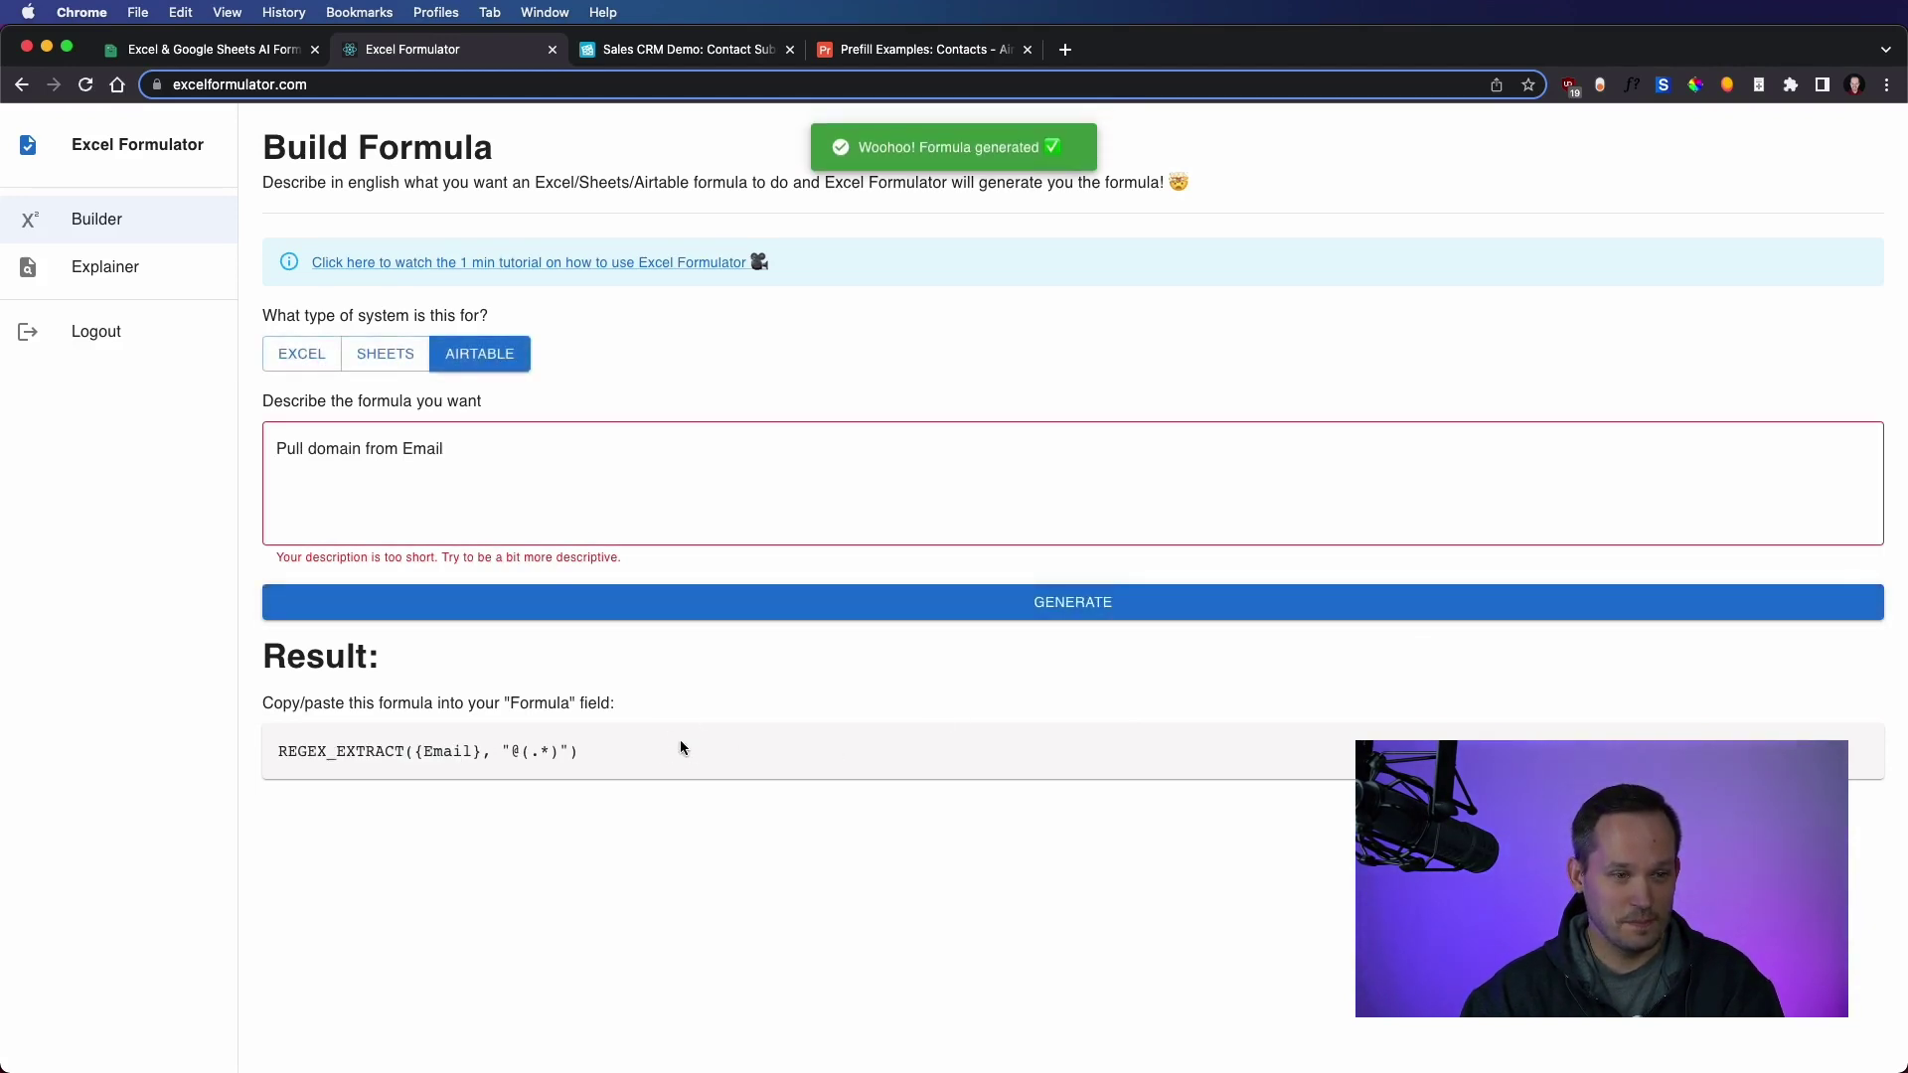
drag(575, 753, 262, 765)
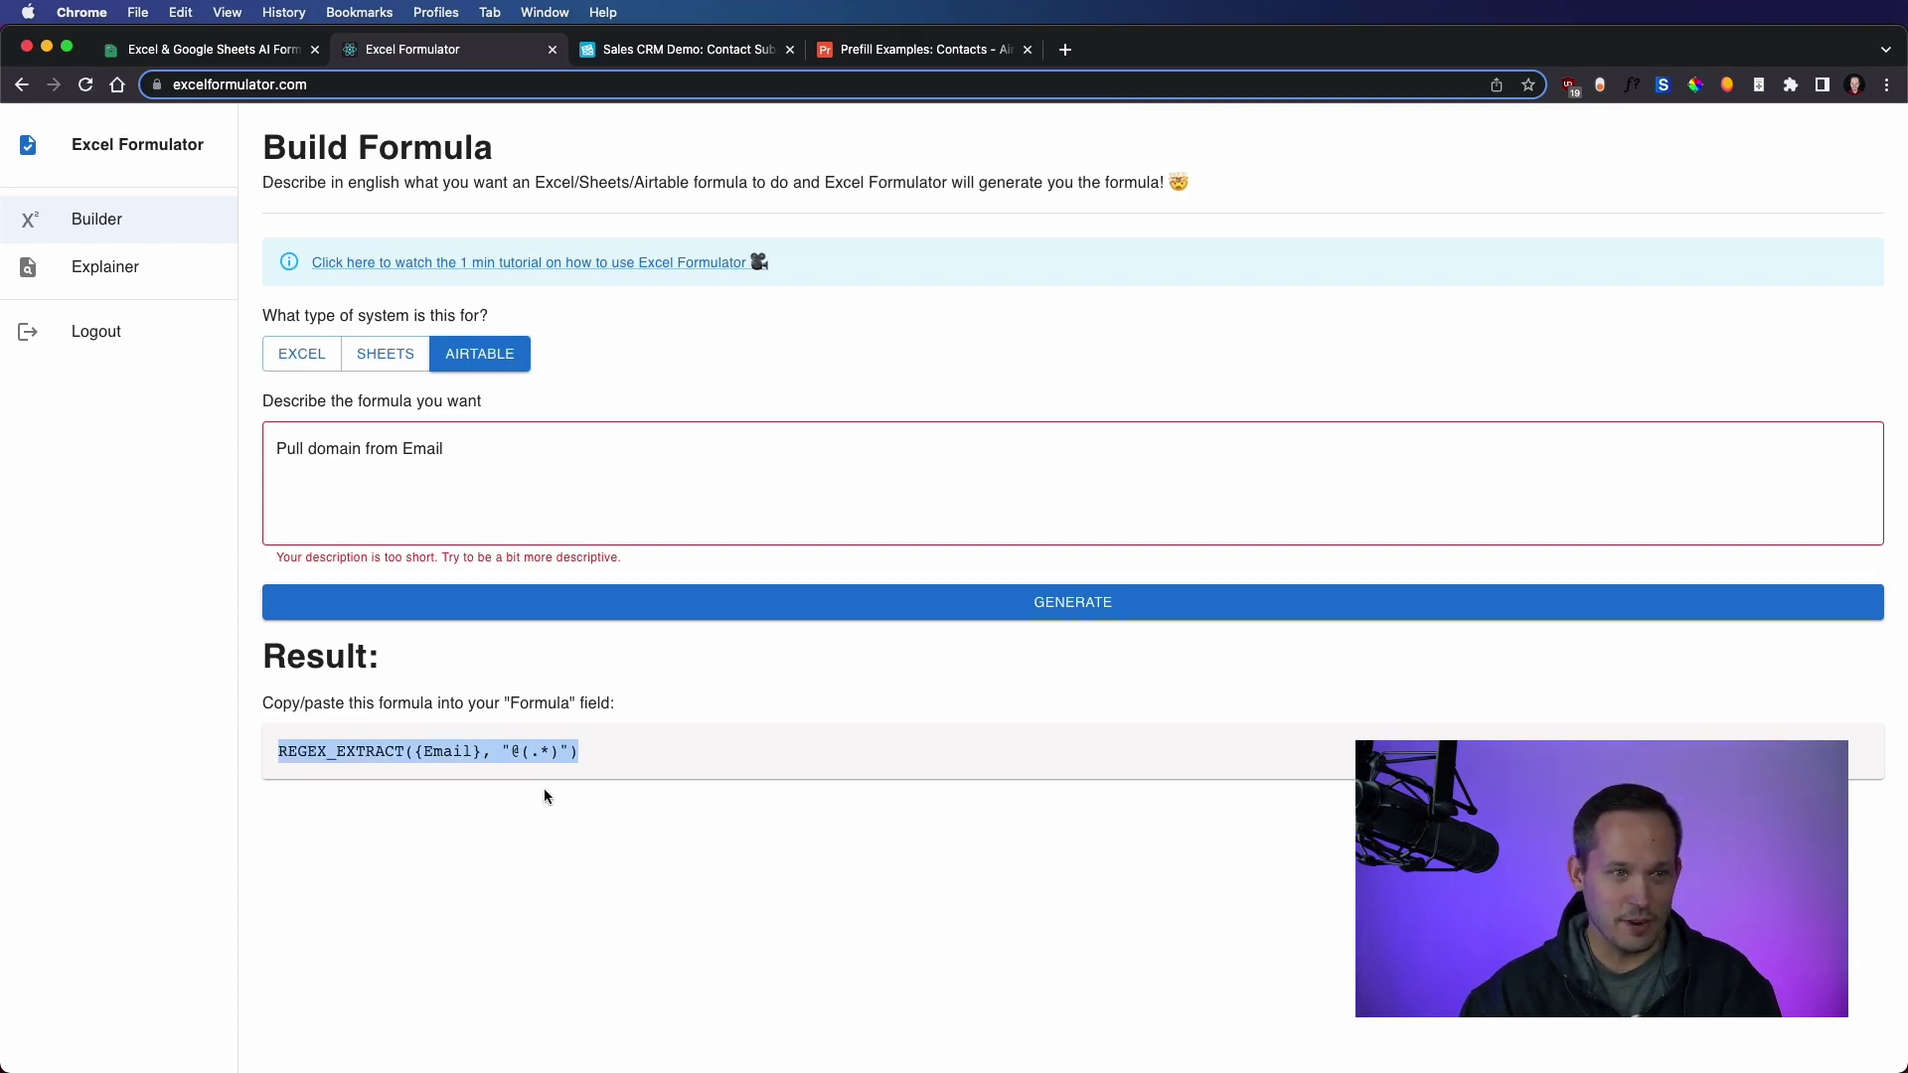
- Create a Formula field named 'Domain 2' in the contact table using the pasted REGEX_EXTRACT formula
click(656, 54)
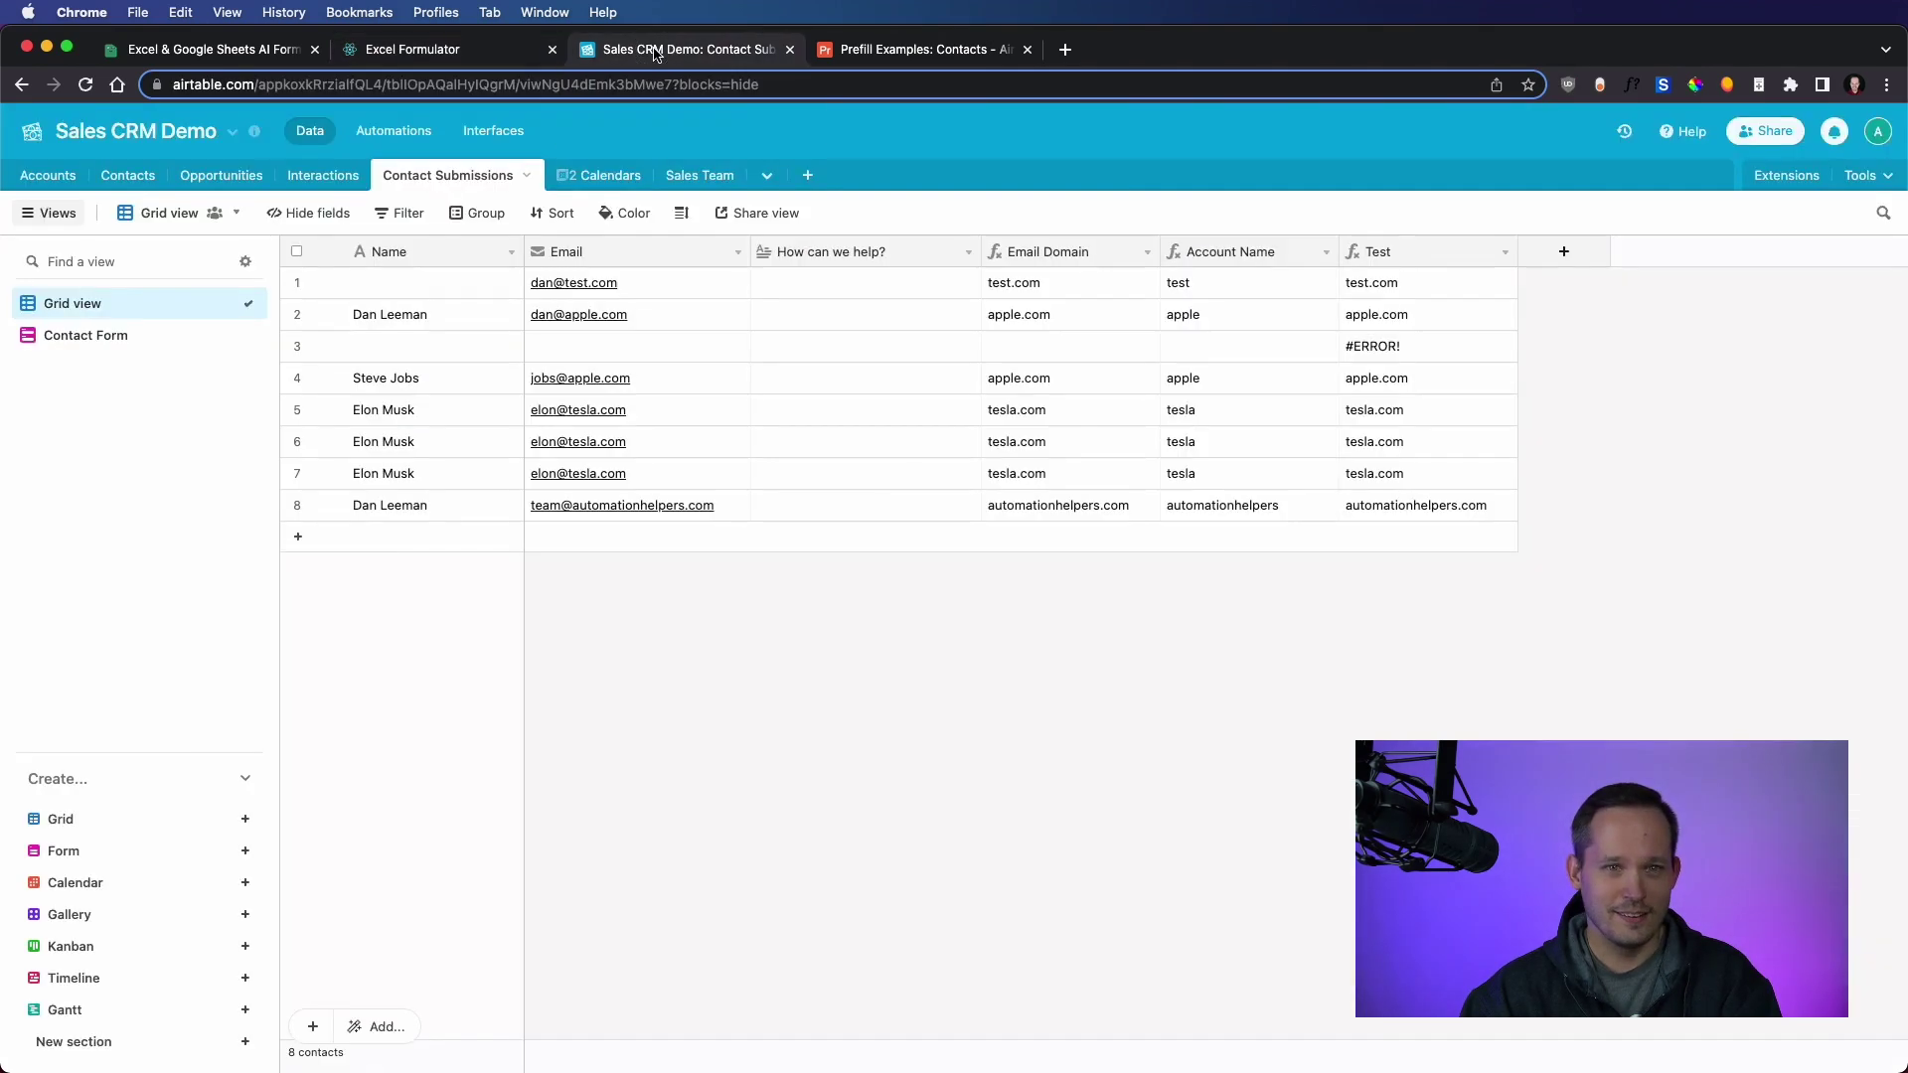
click(1581, 254)
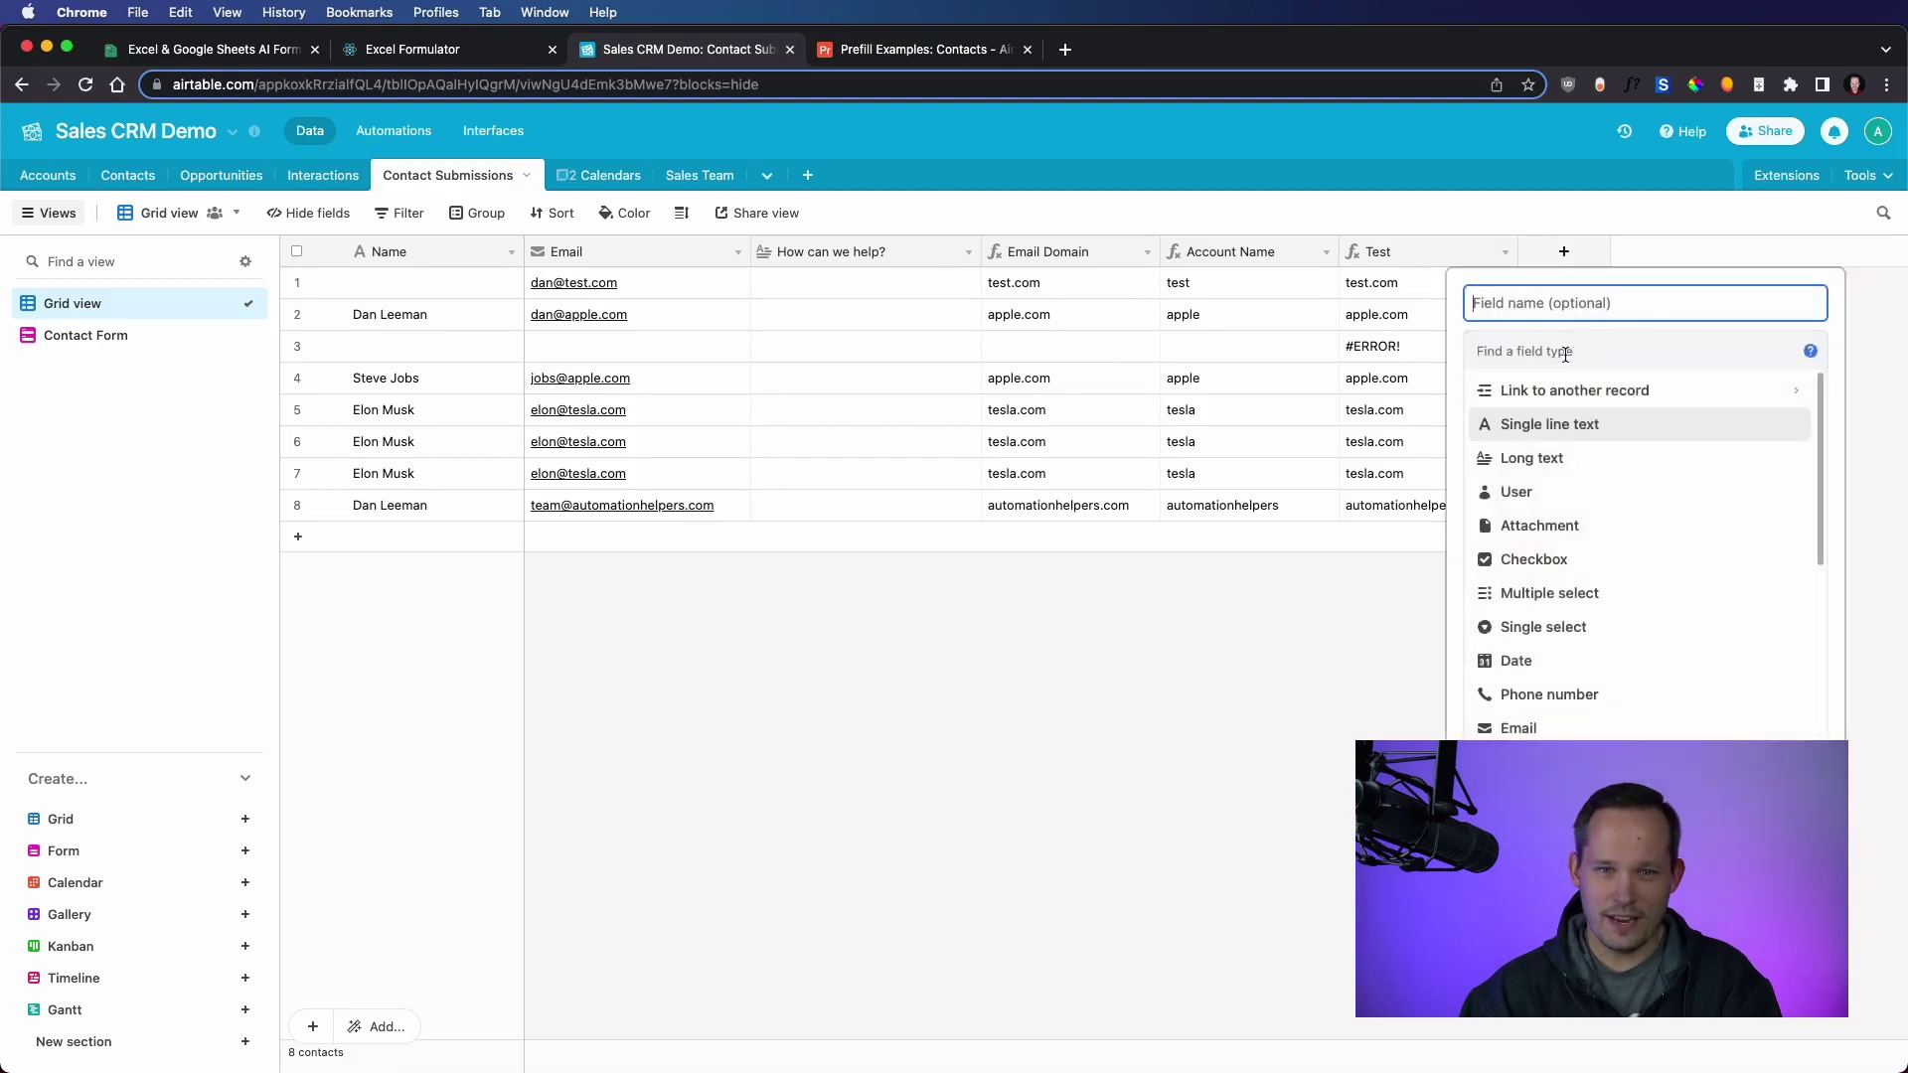
click(1567, 352)
text(formu)
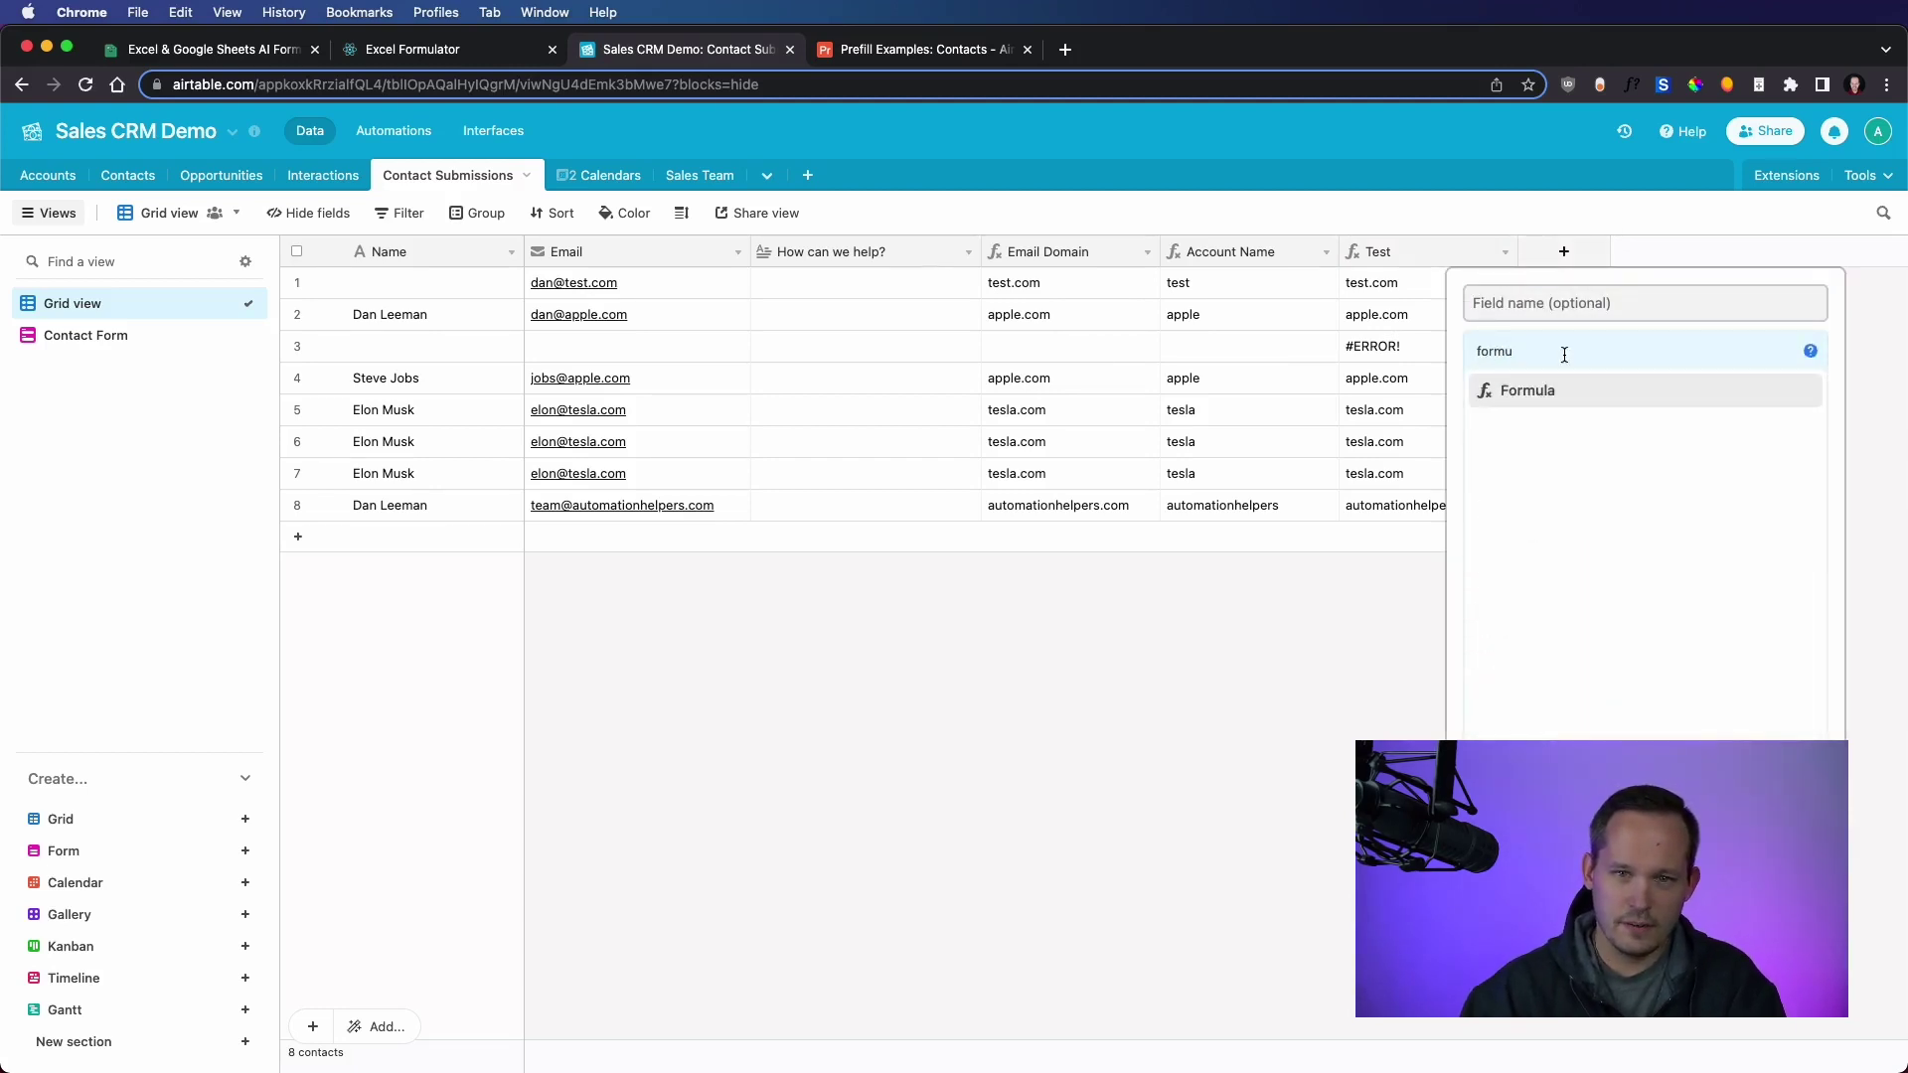
click(1567, 392)
click(1579, 303)
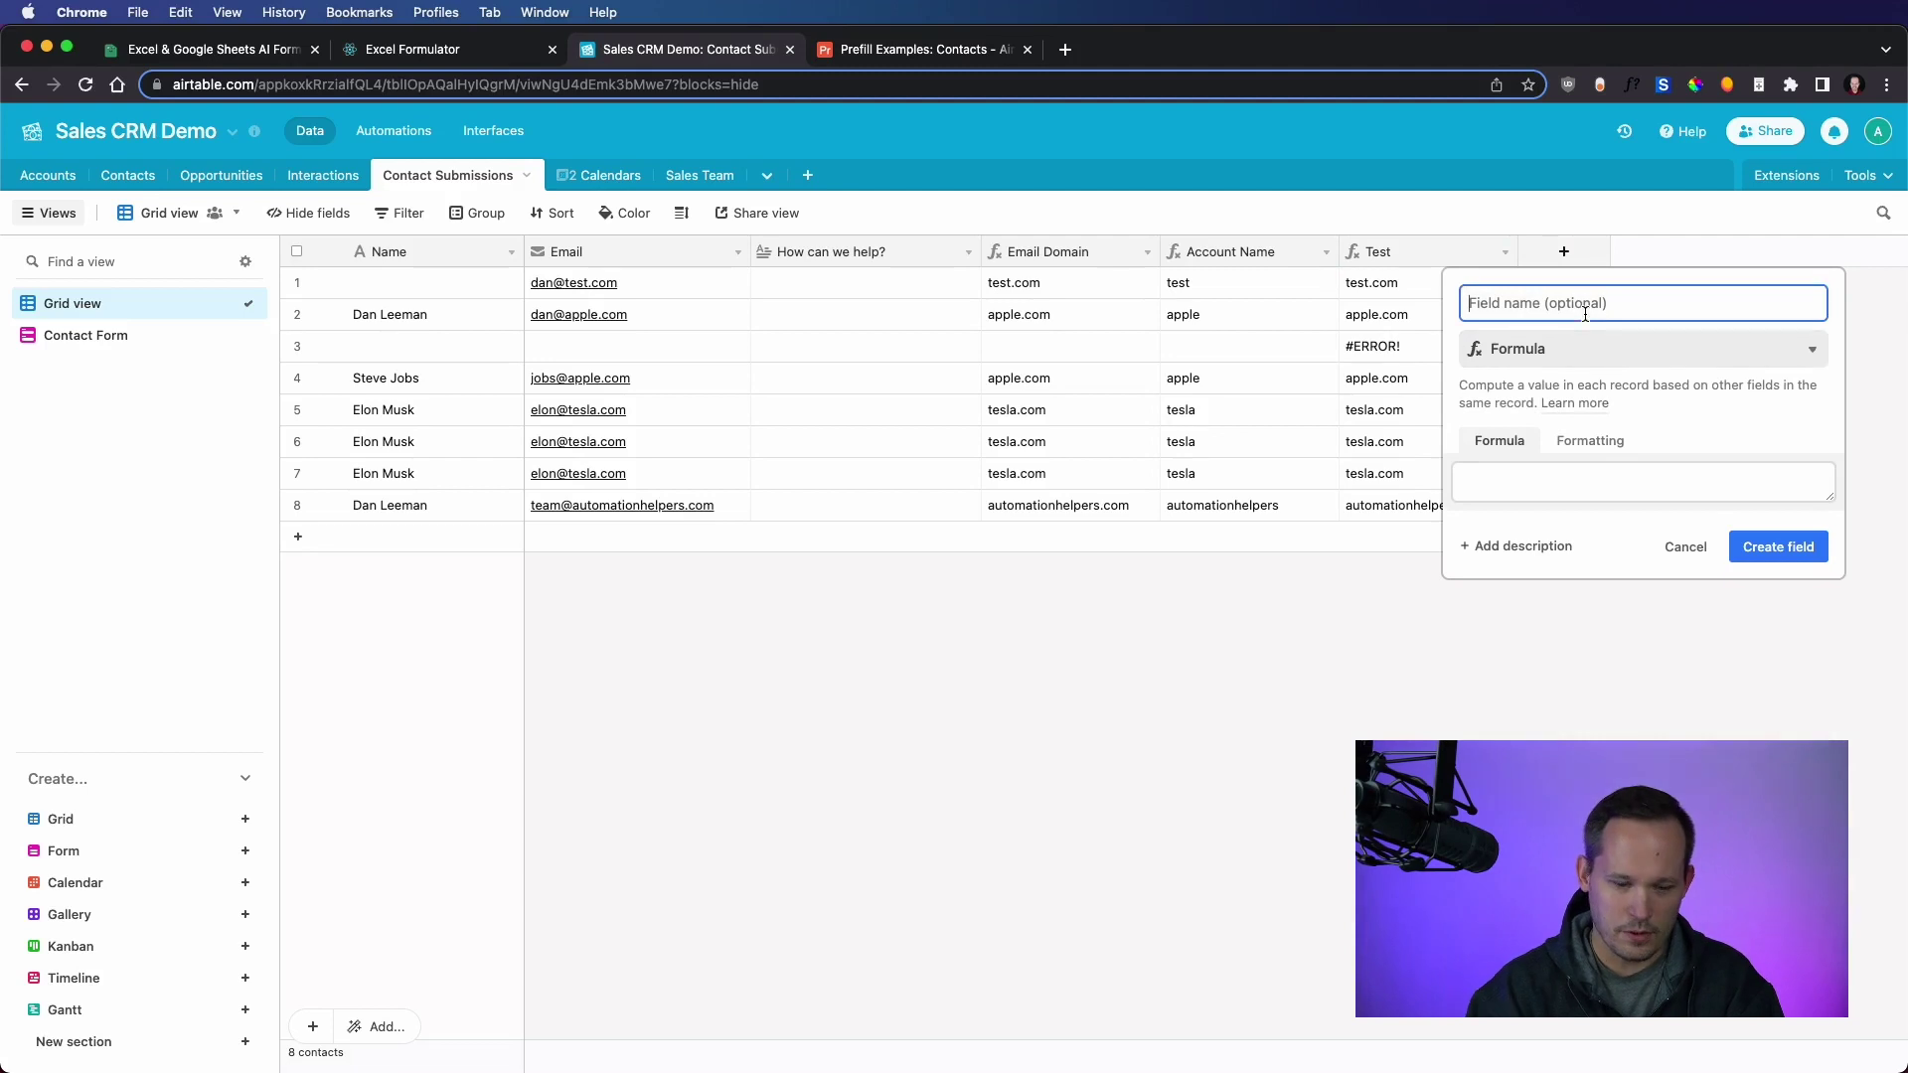
text(Domain 2)
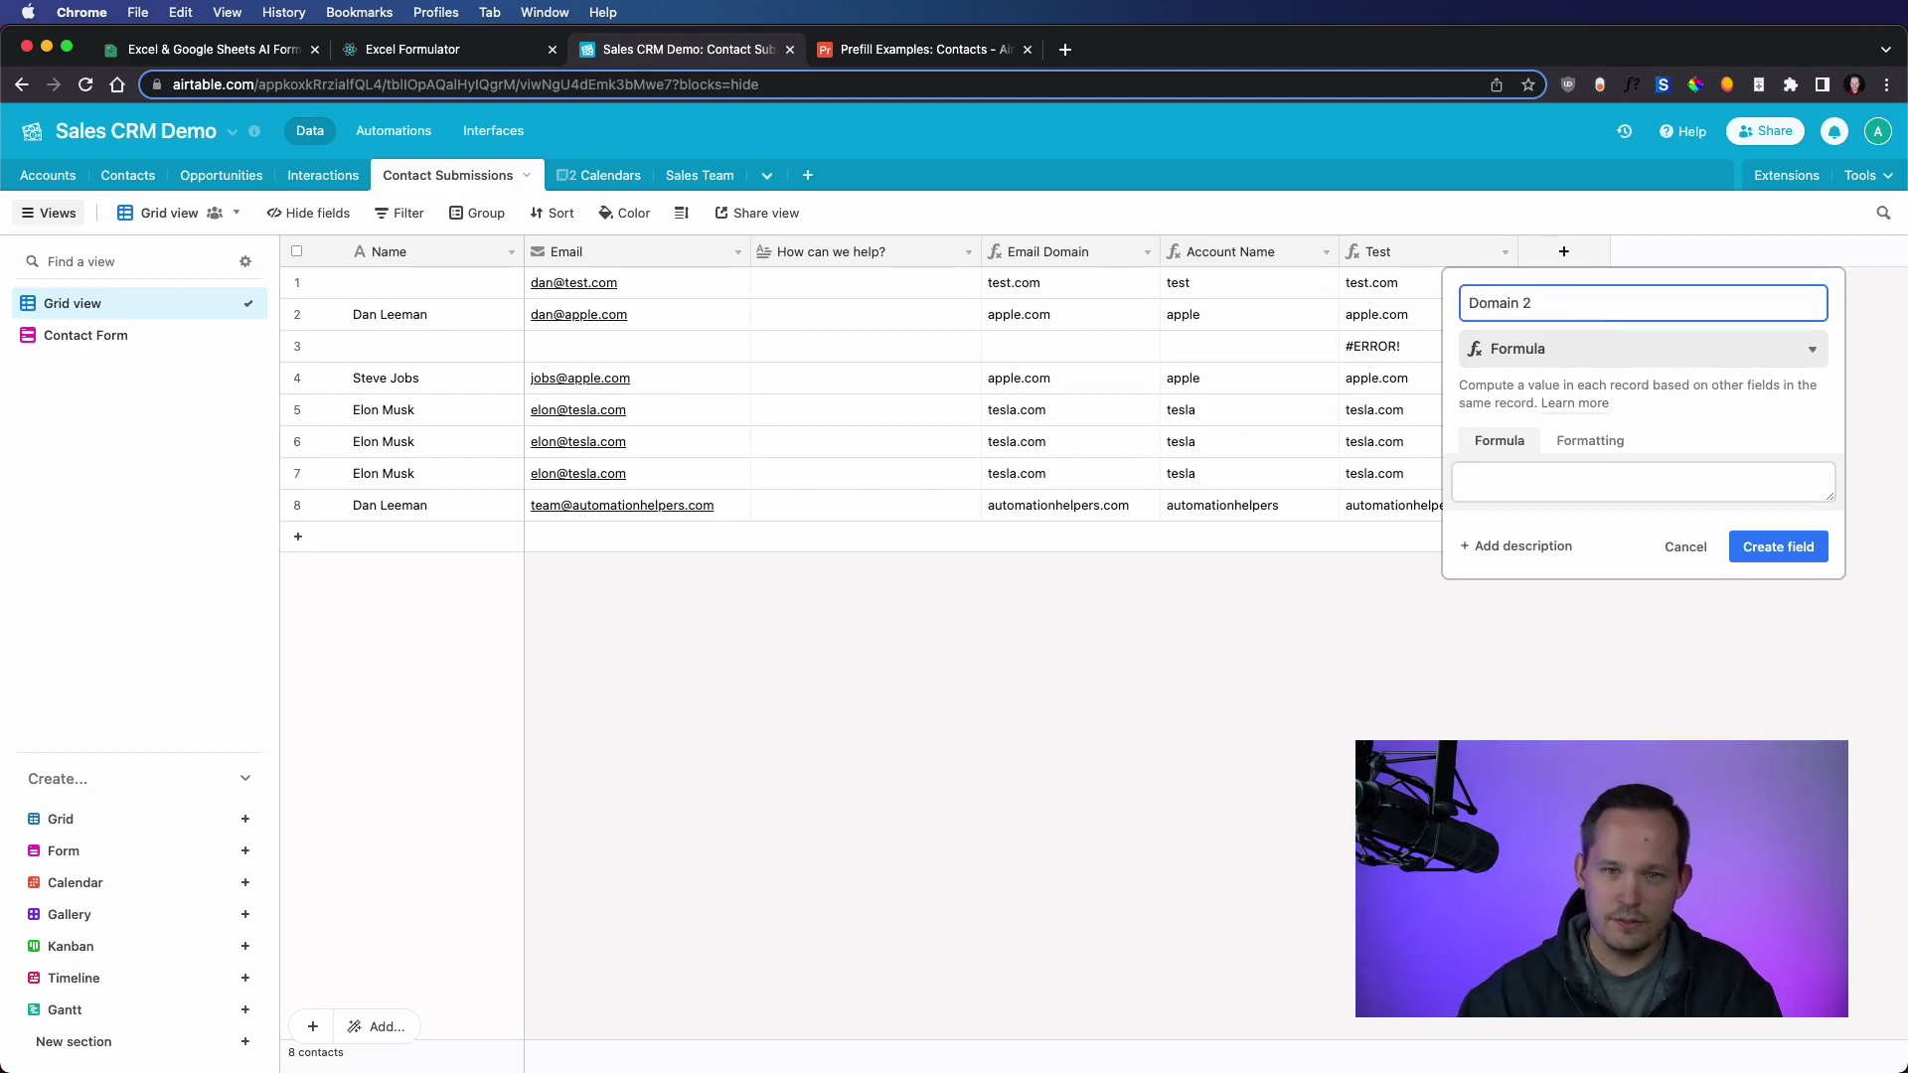
click(1572, 477)
text(REGEX_EXTRACT({Email}, "@(.*)"))
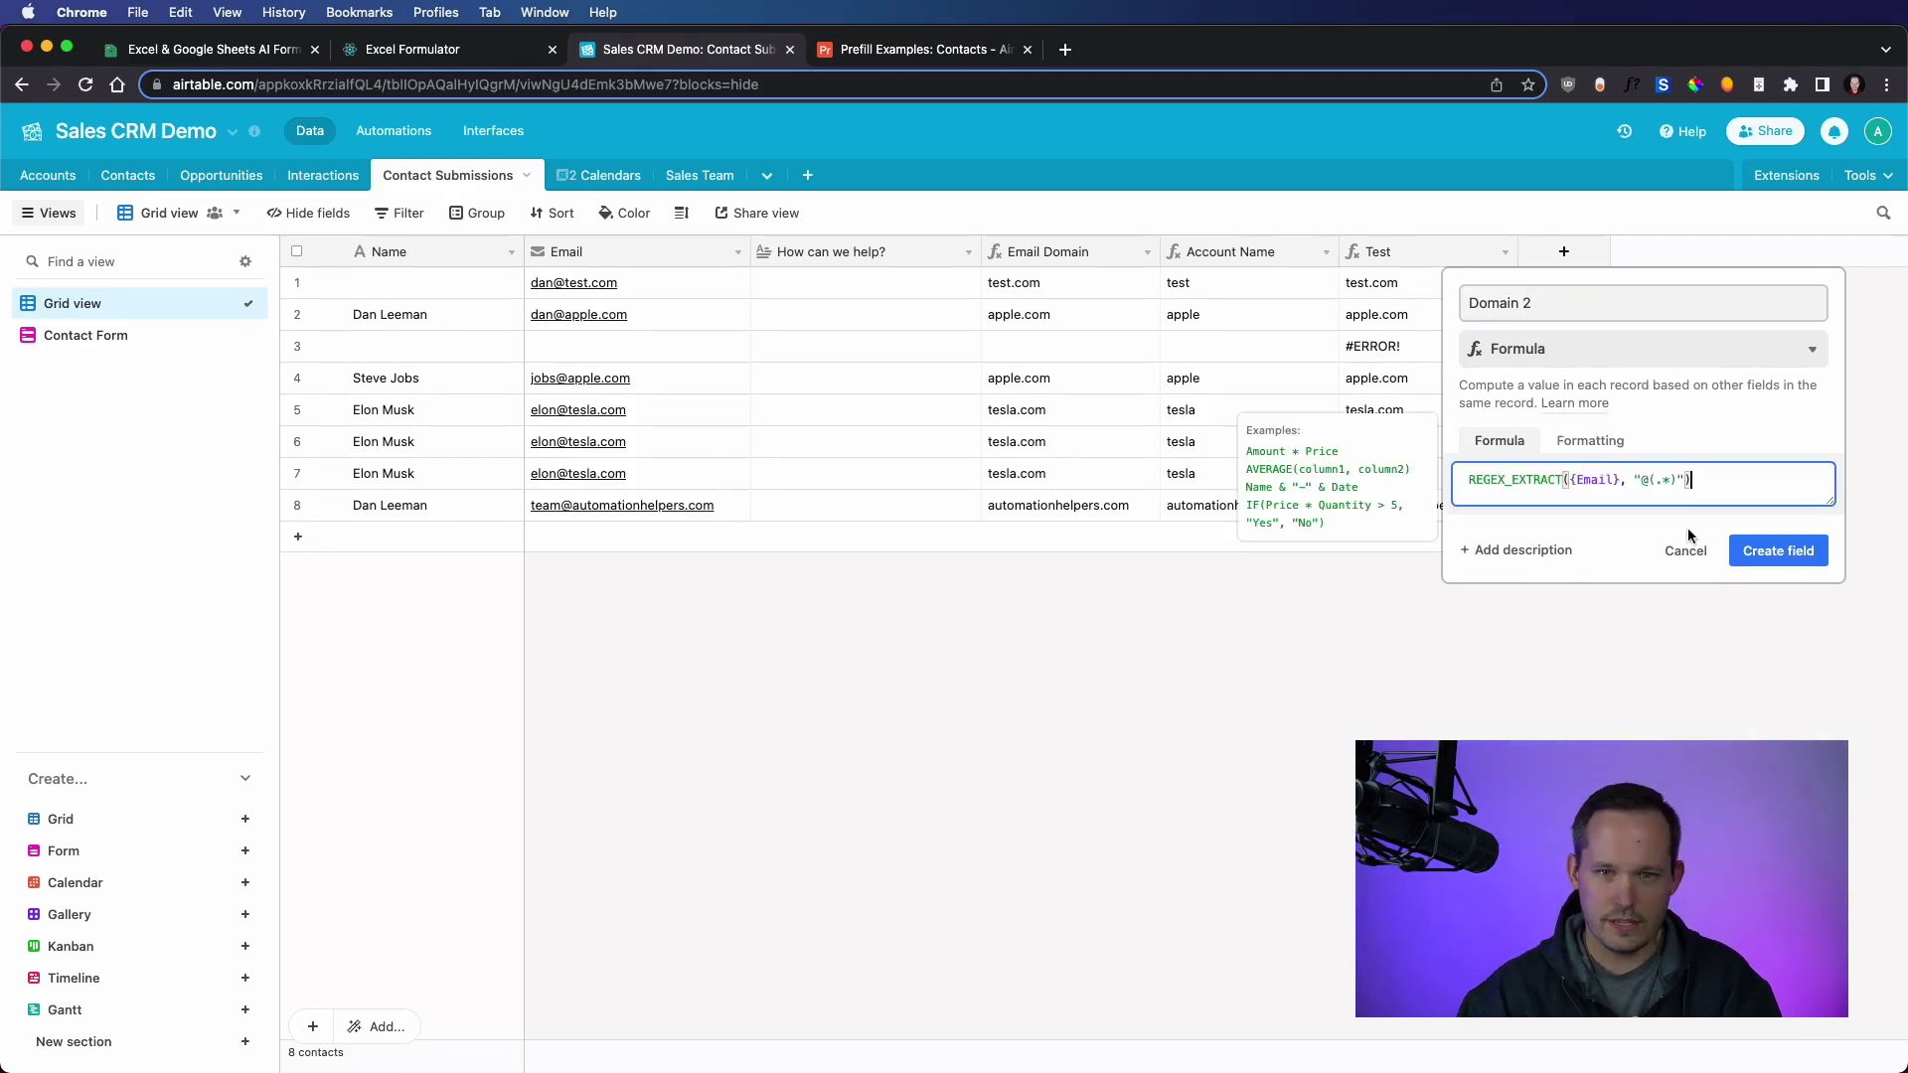
click(1784, 562)
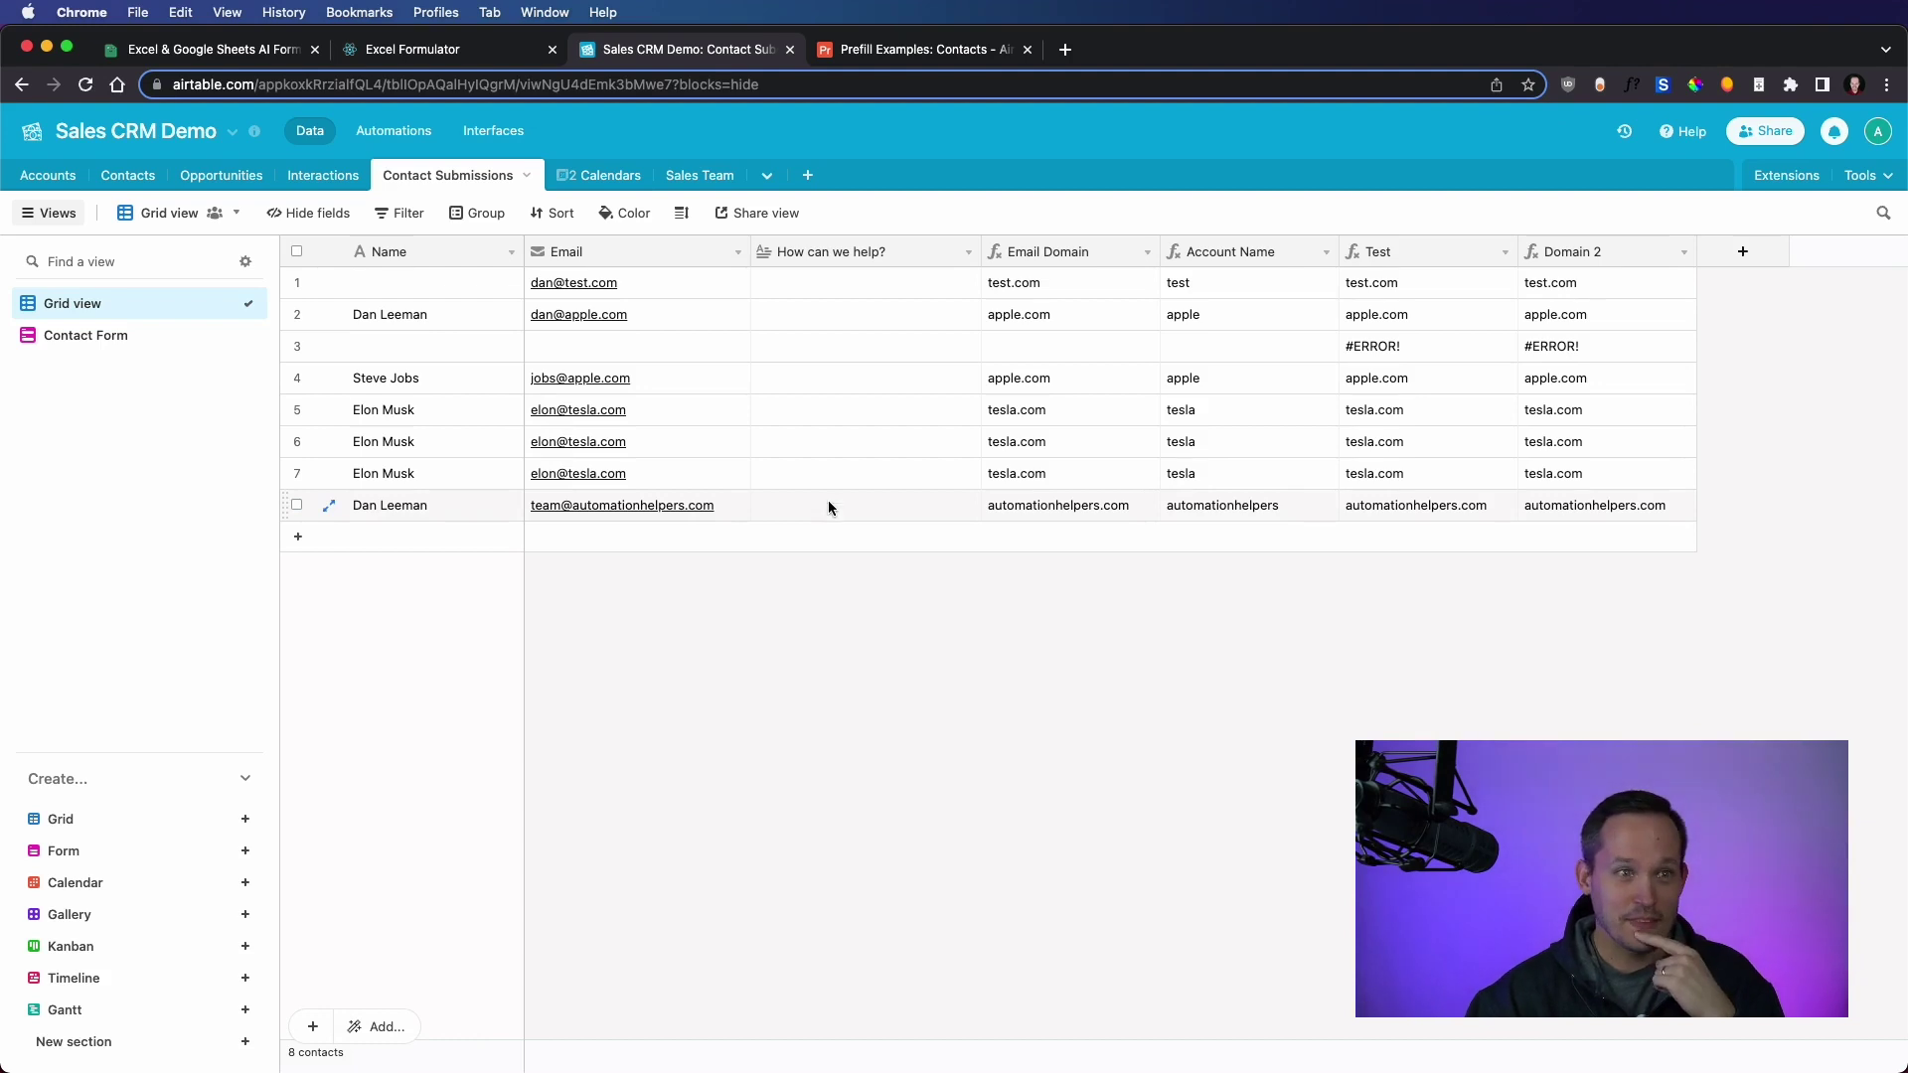
- Switch back to the Excel Formulator browser tab
click(434, 49)
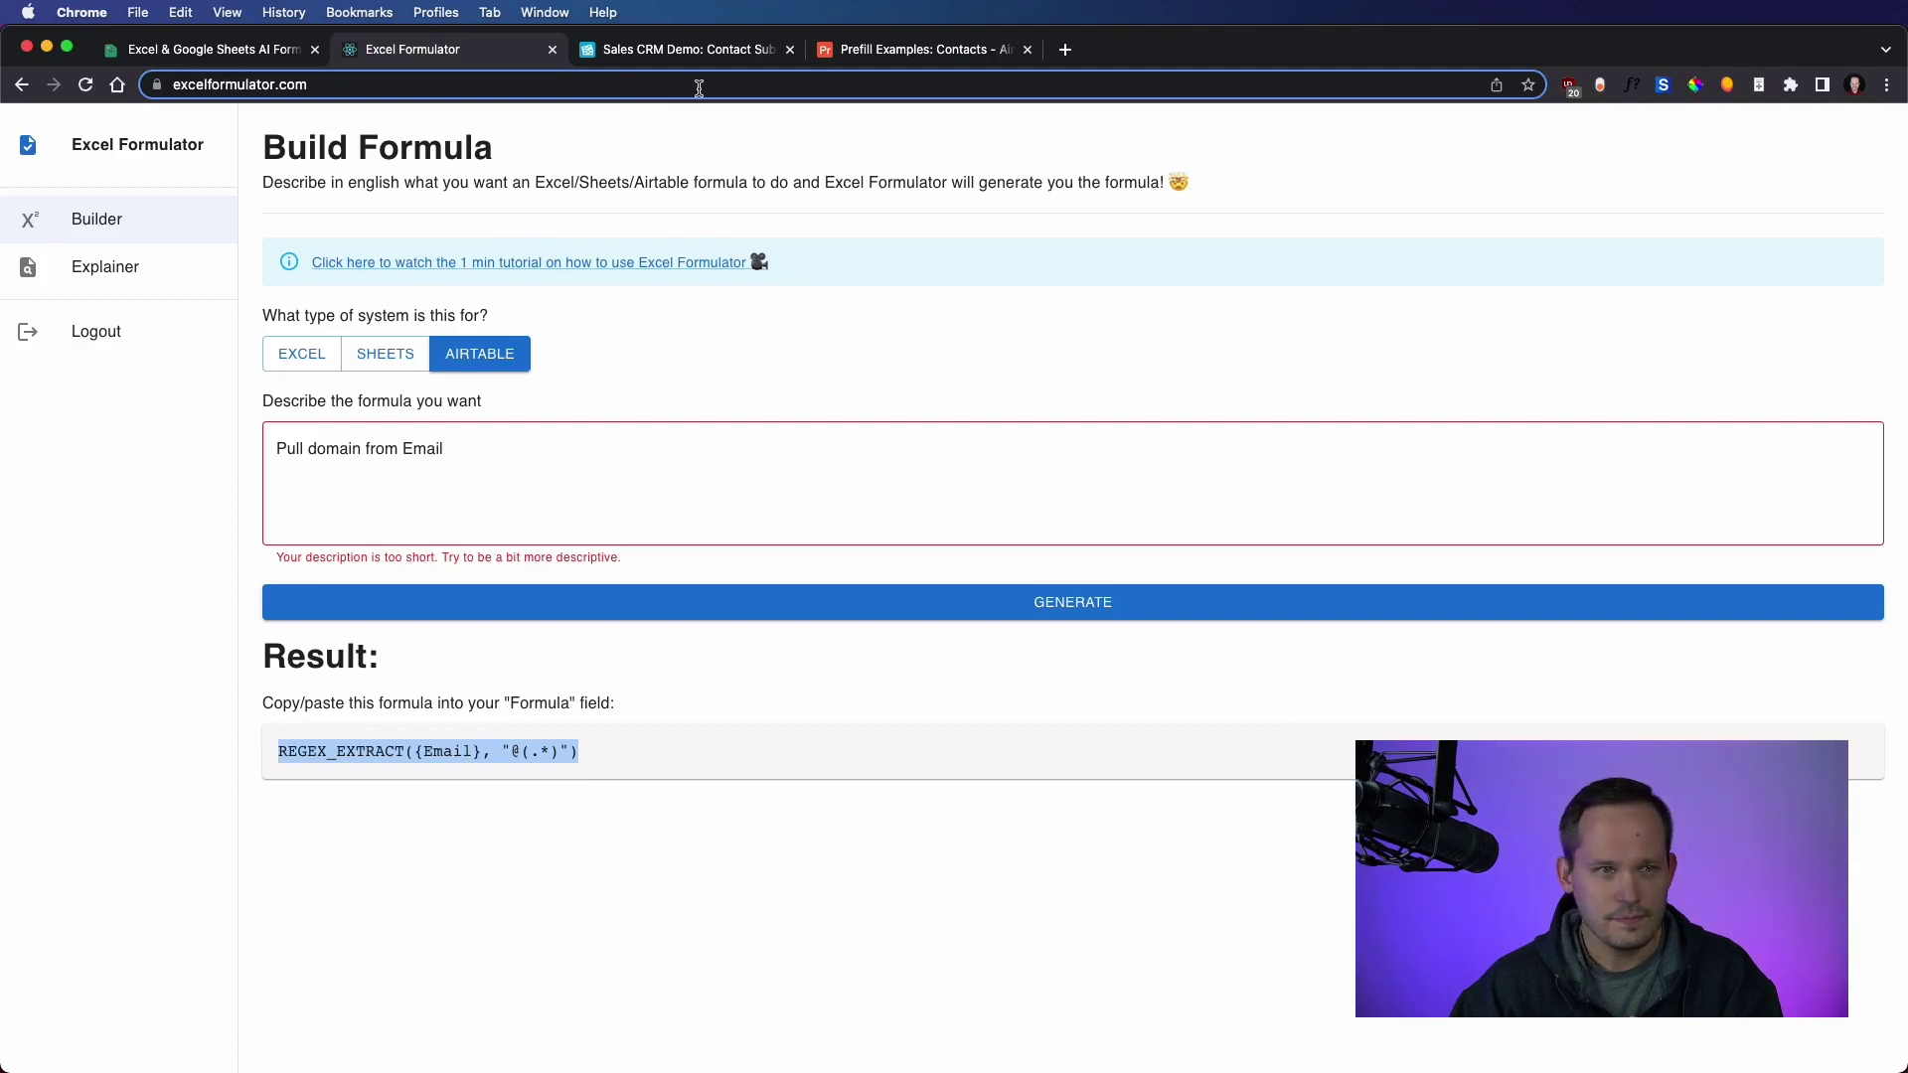
- Open the Explainer page and cut the old 2022 revenue formula out of its formula box
click(671, 394)
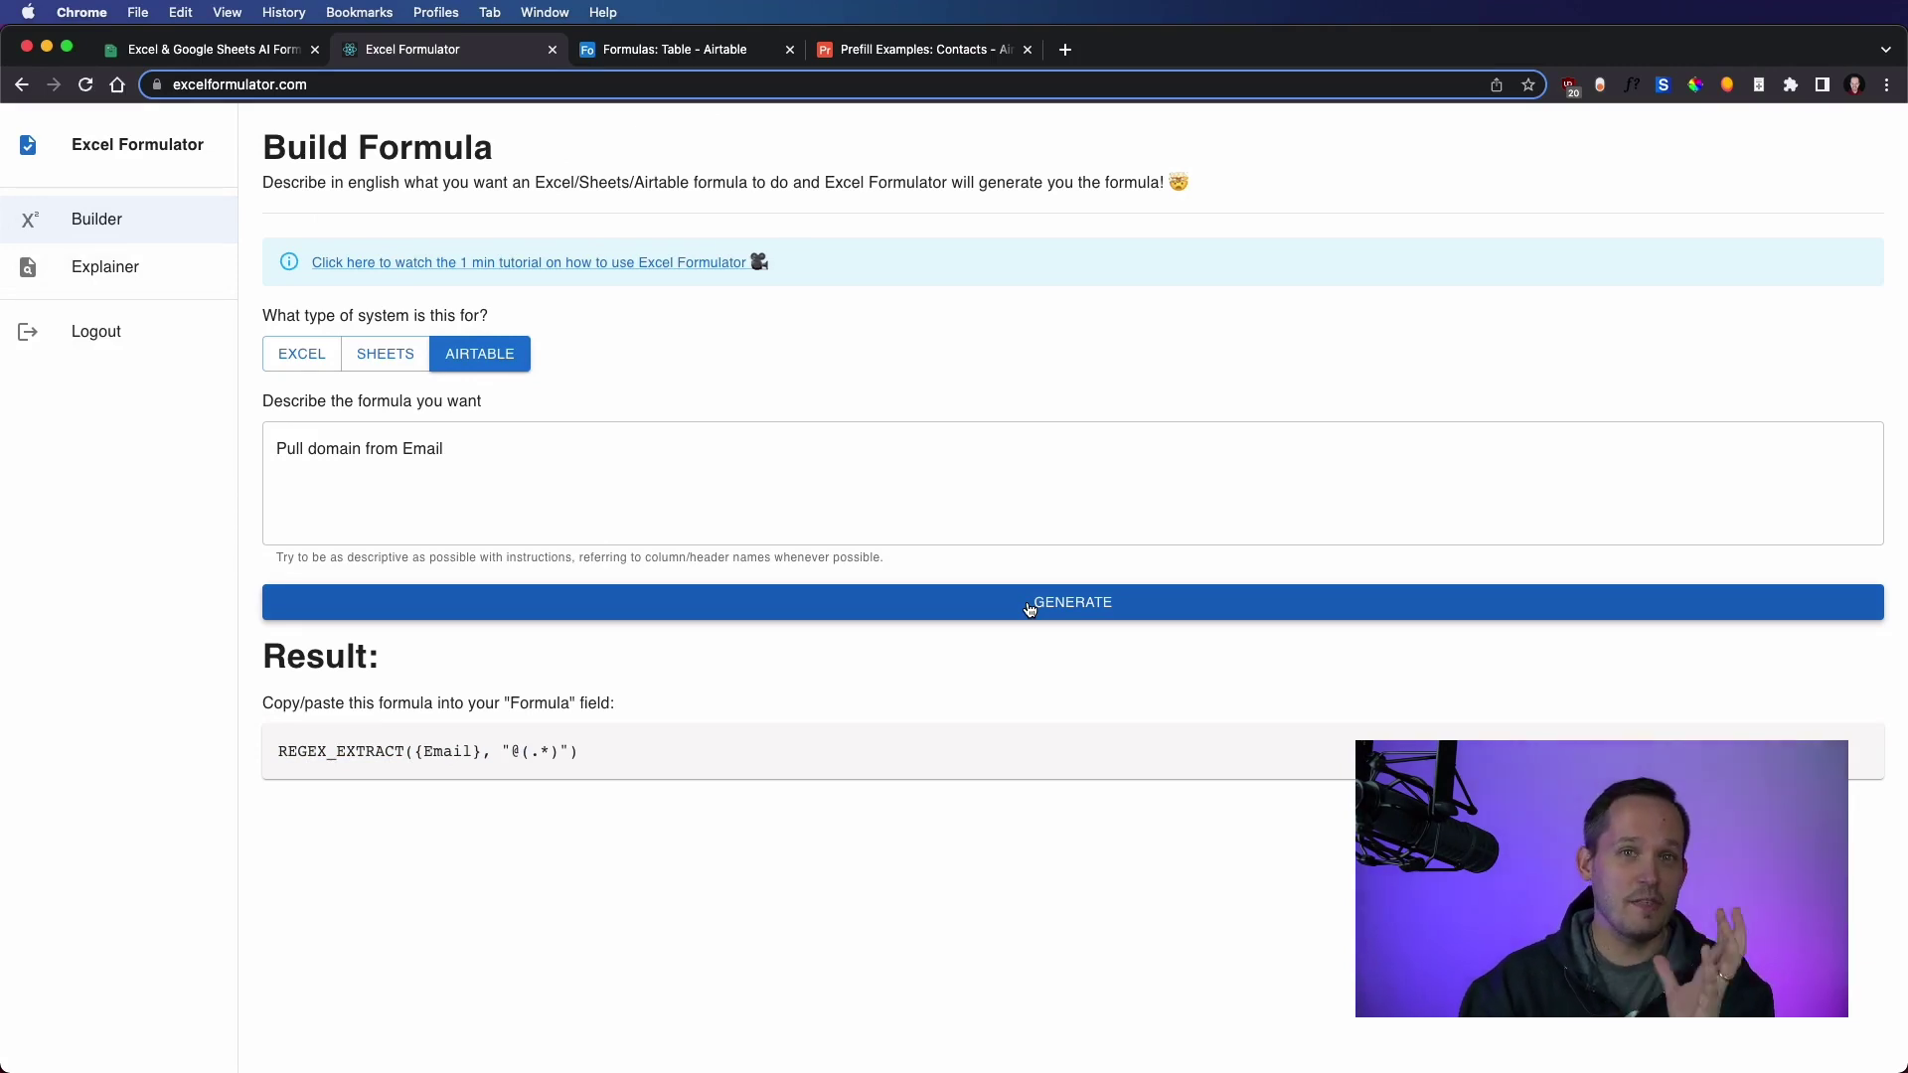
click(82, 282)
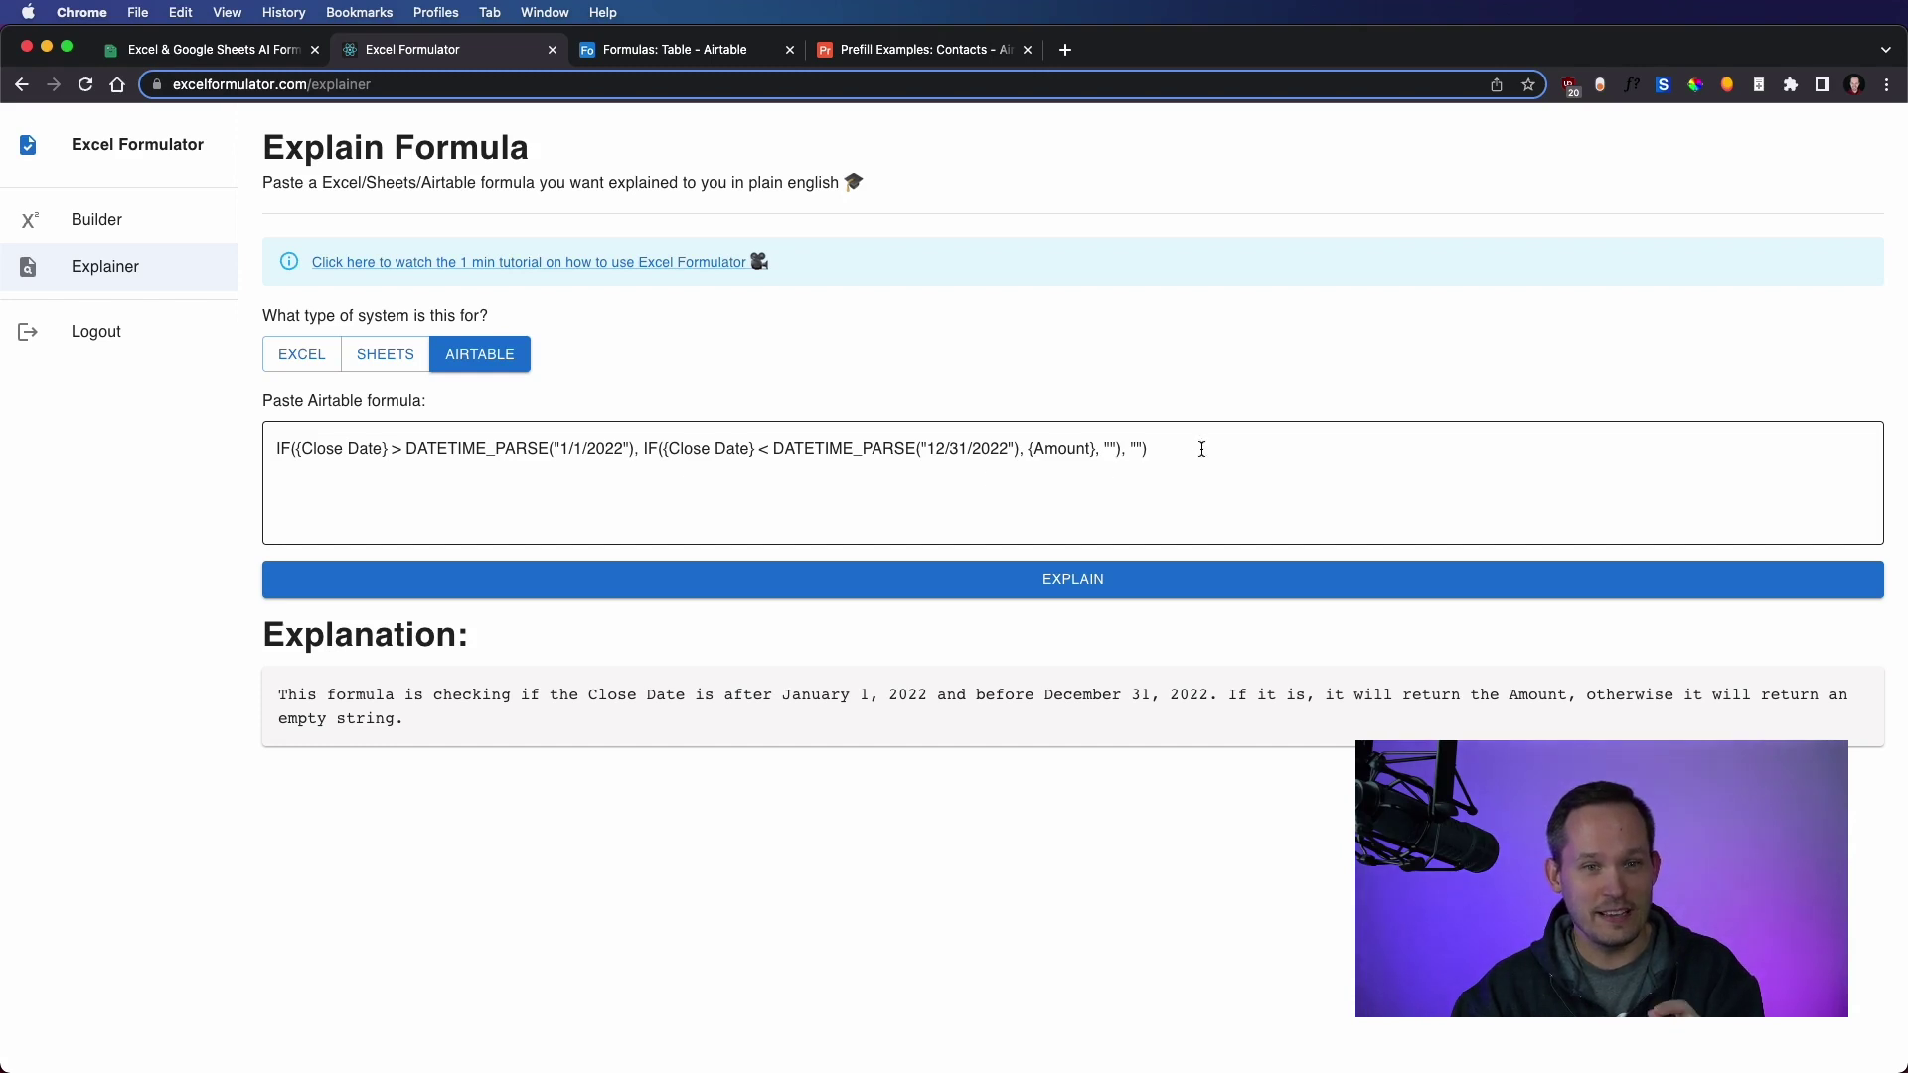
drag(1201, 443, 136, 443)
key(super+x)
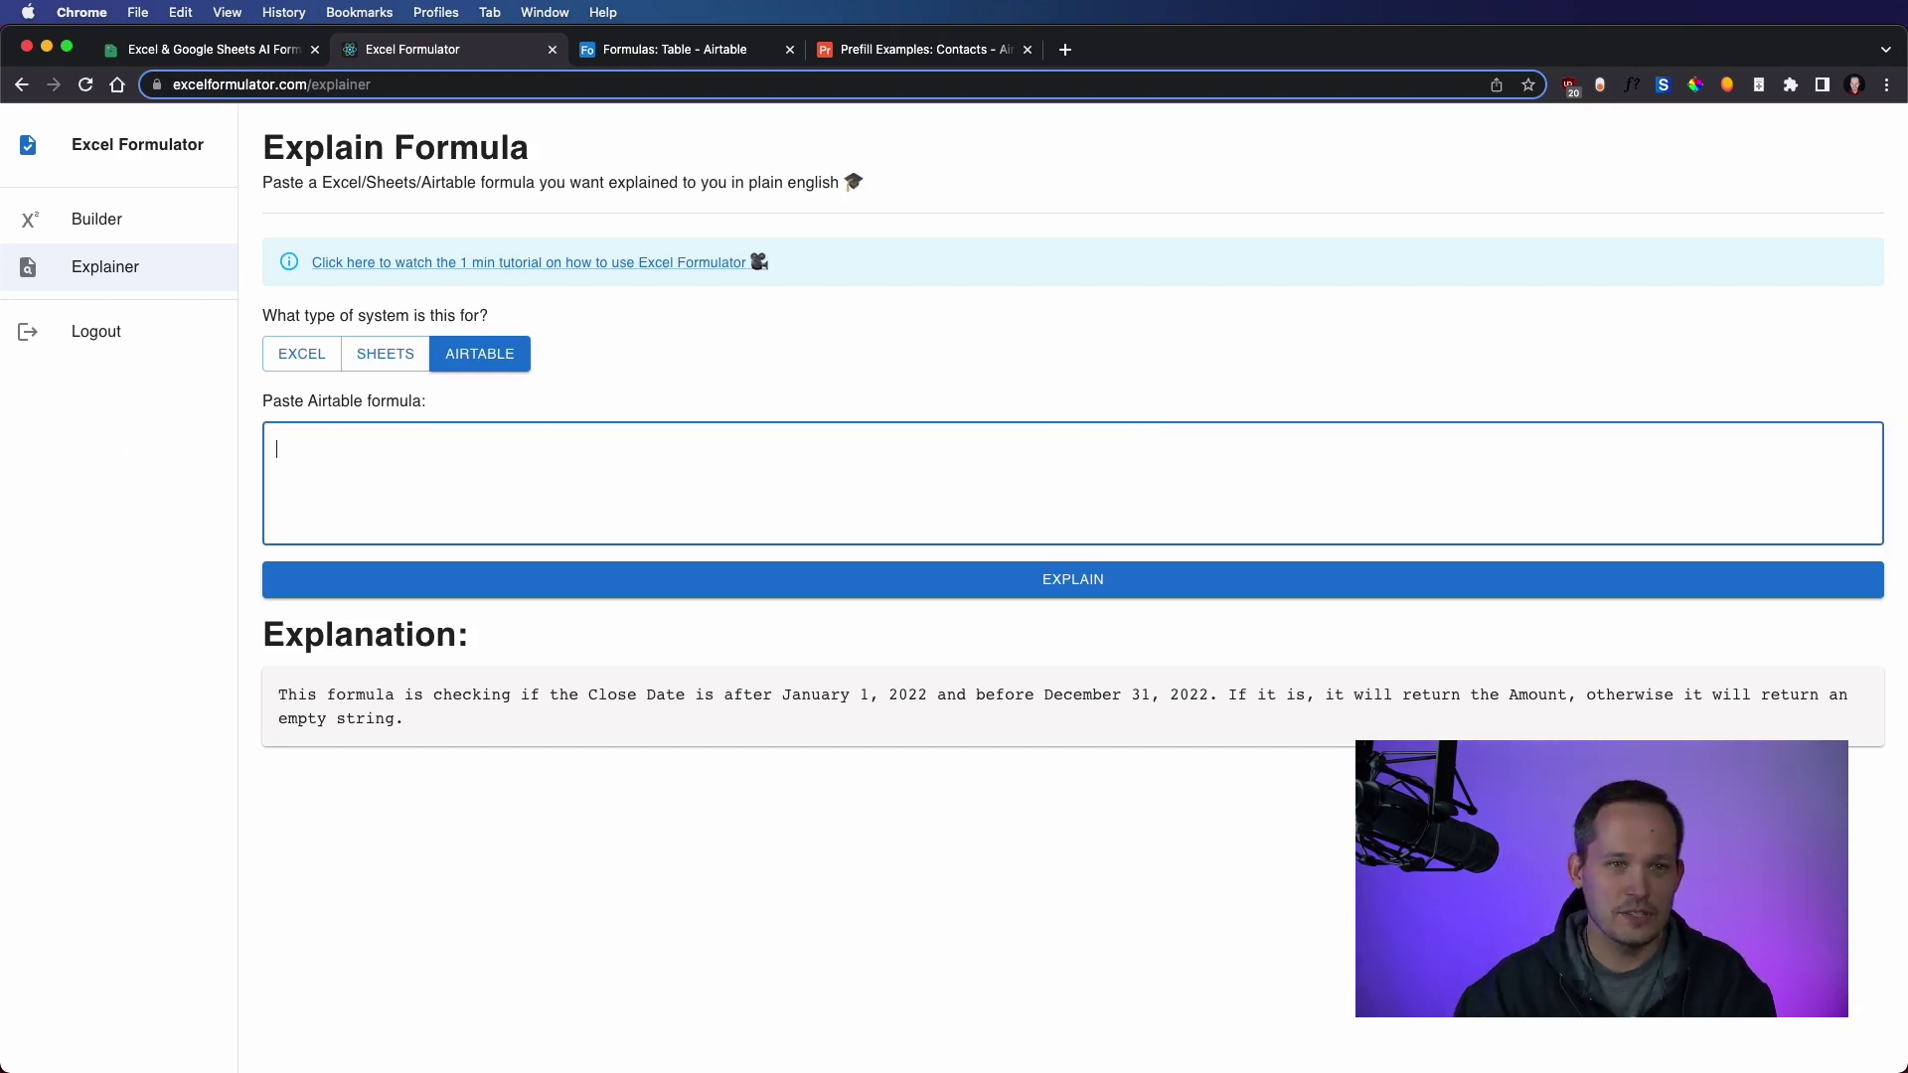
- Copy the Update Info field's prefill formula from the Prefill Examples table, then return to Excel Formulator
click(929, 54)
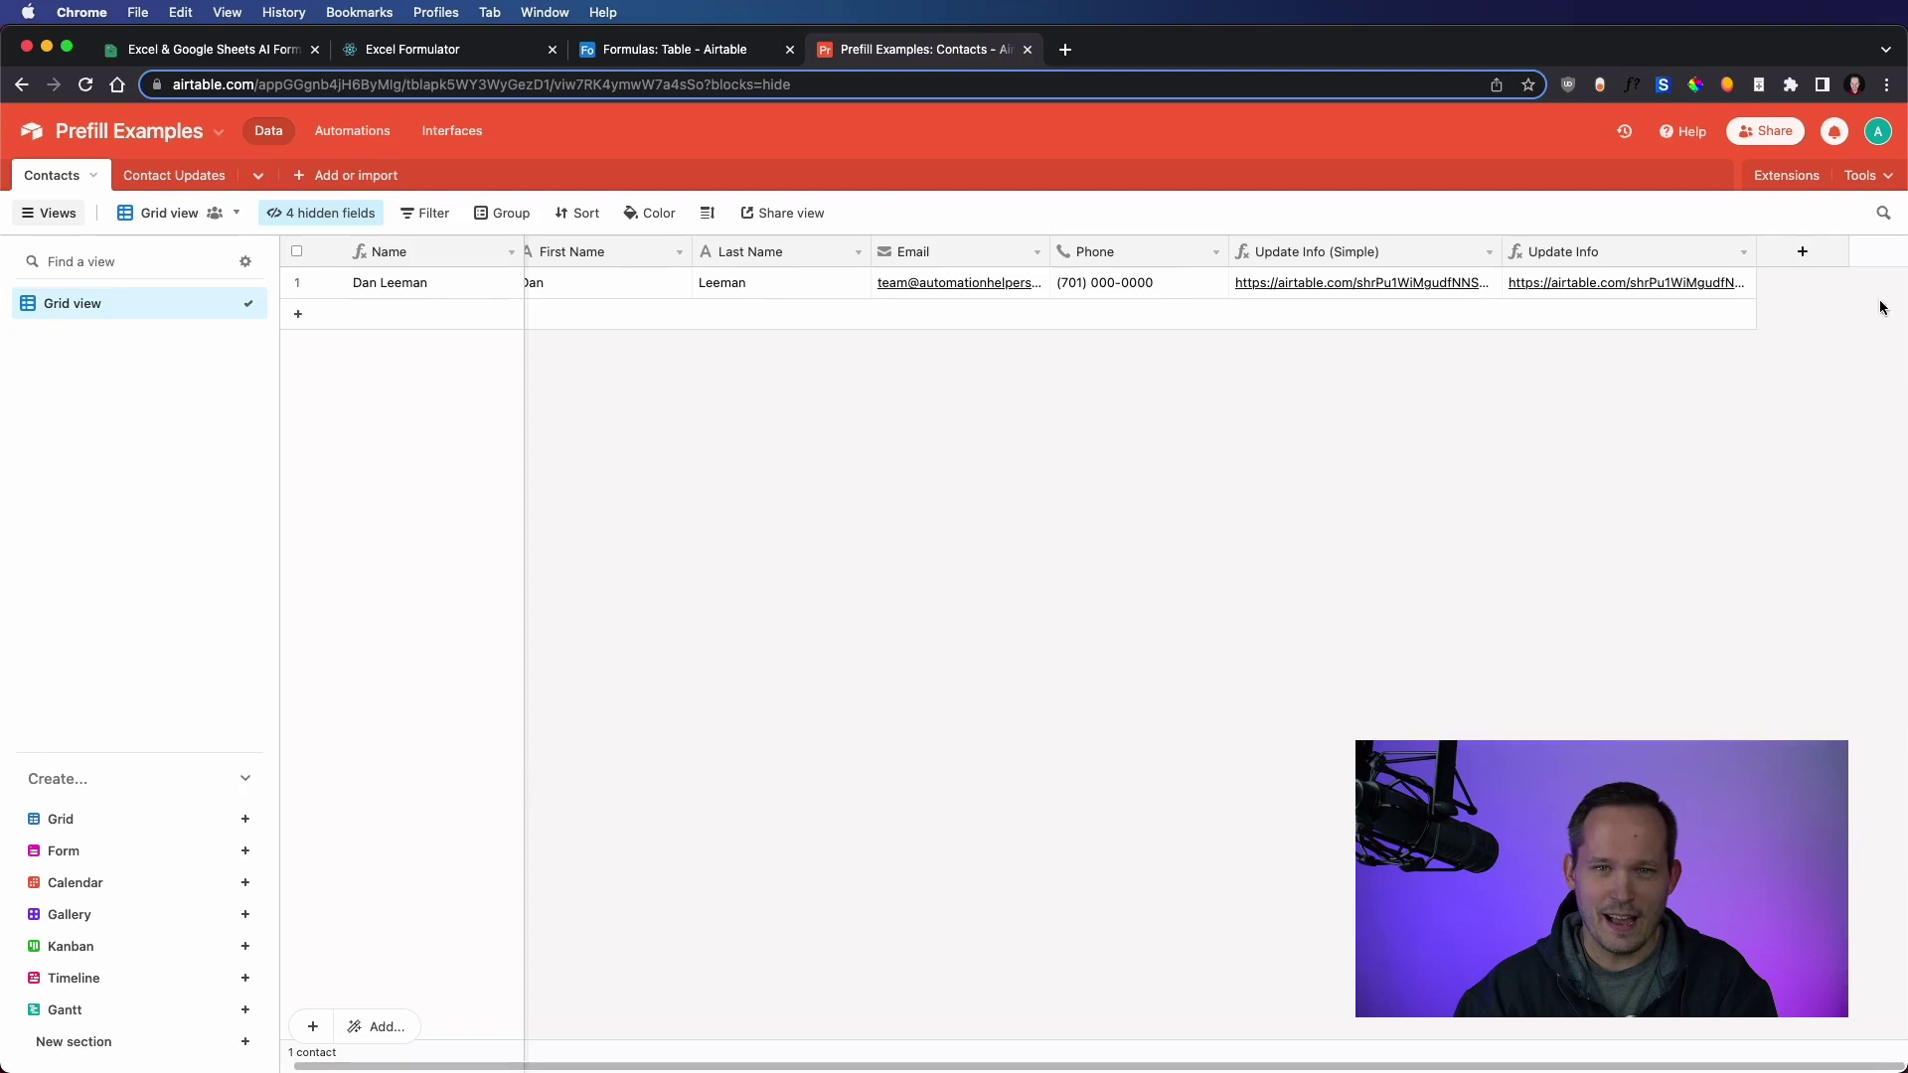
click(1742, 254)
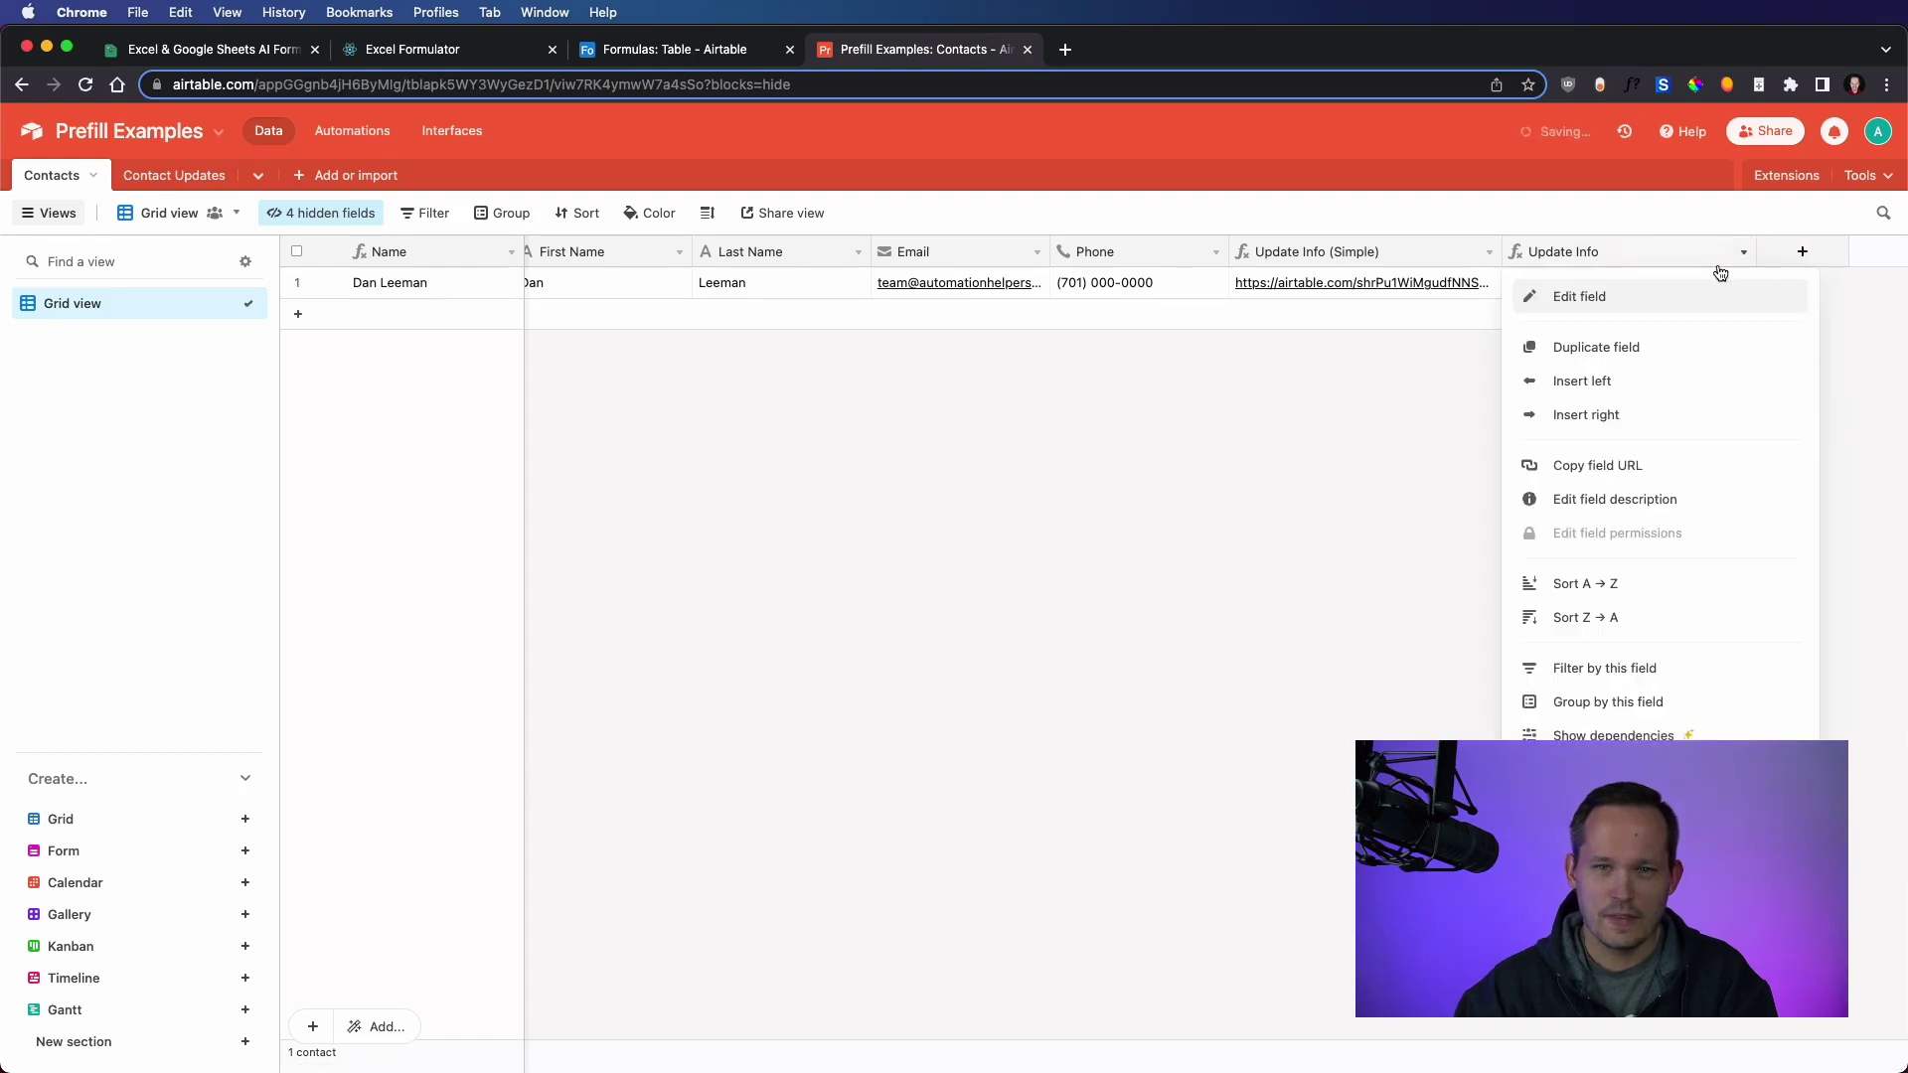
click(1621, 298)
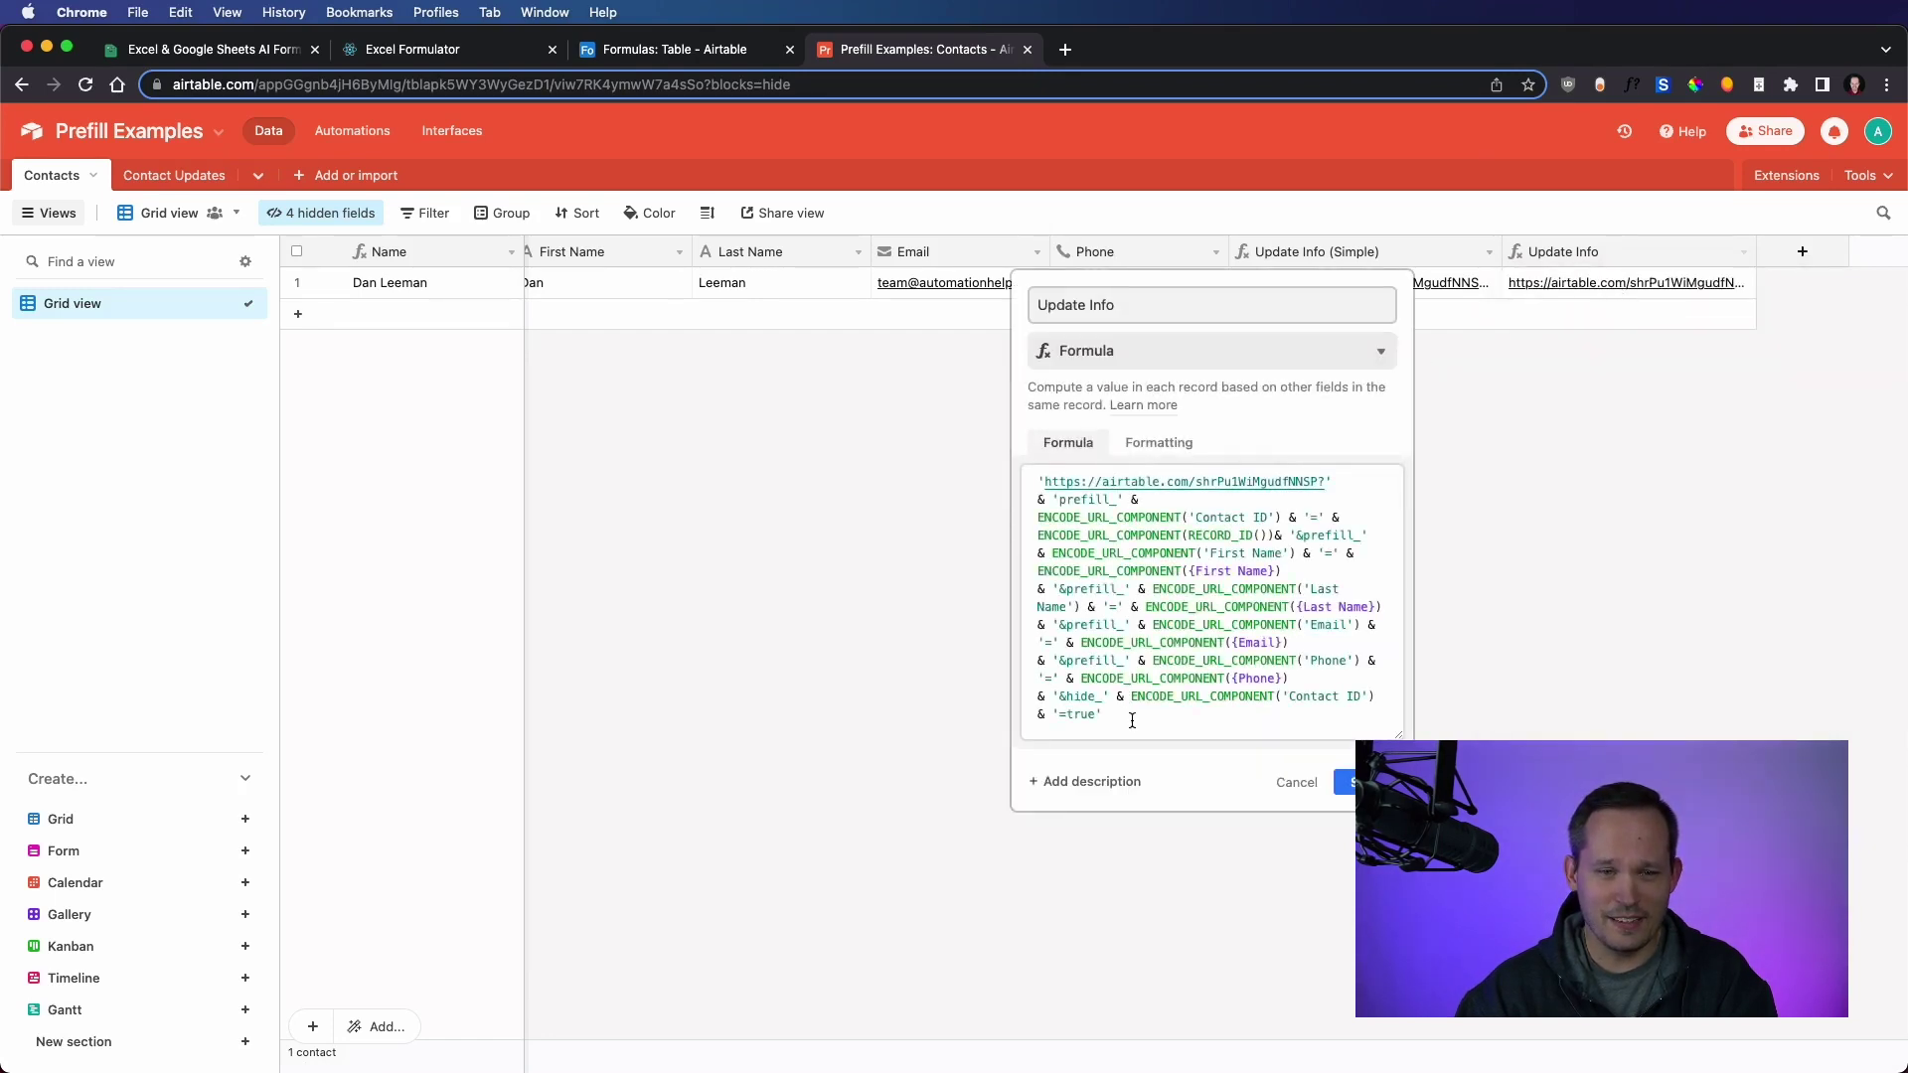
click(1093, 715)
drag(1093, 715, 954, 455)
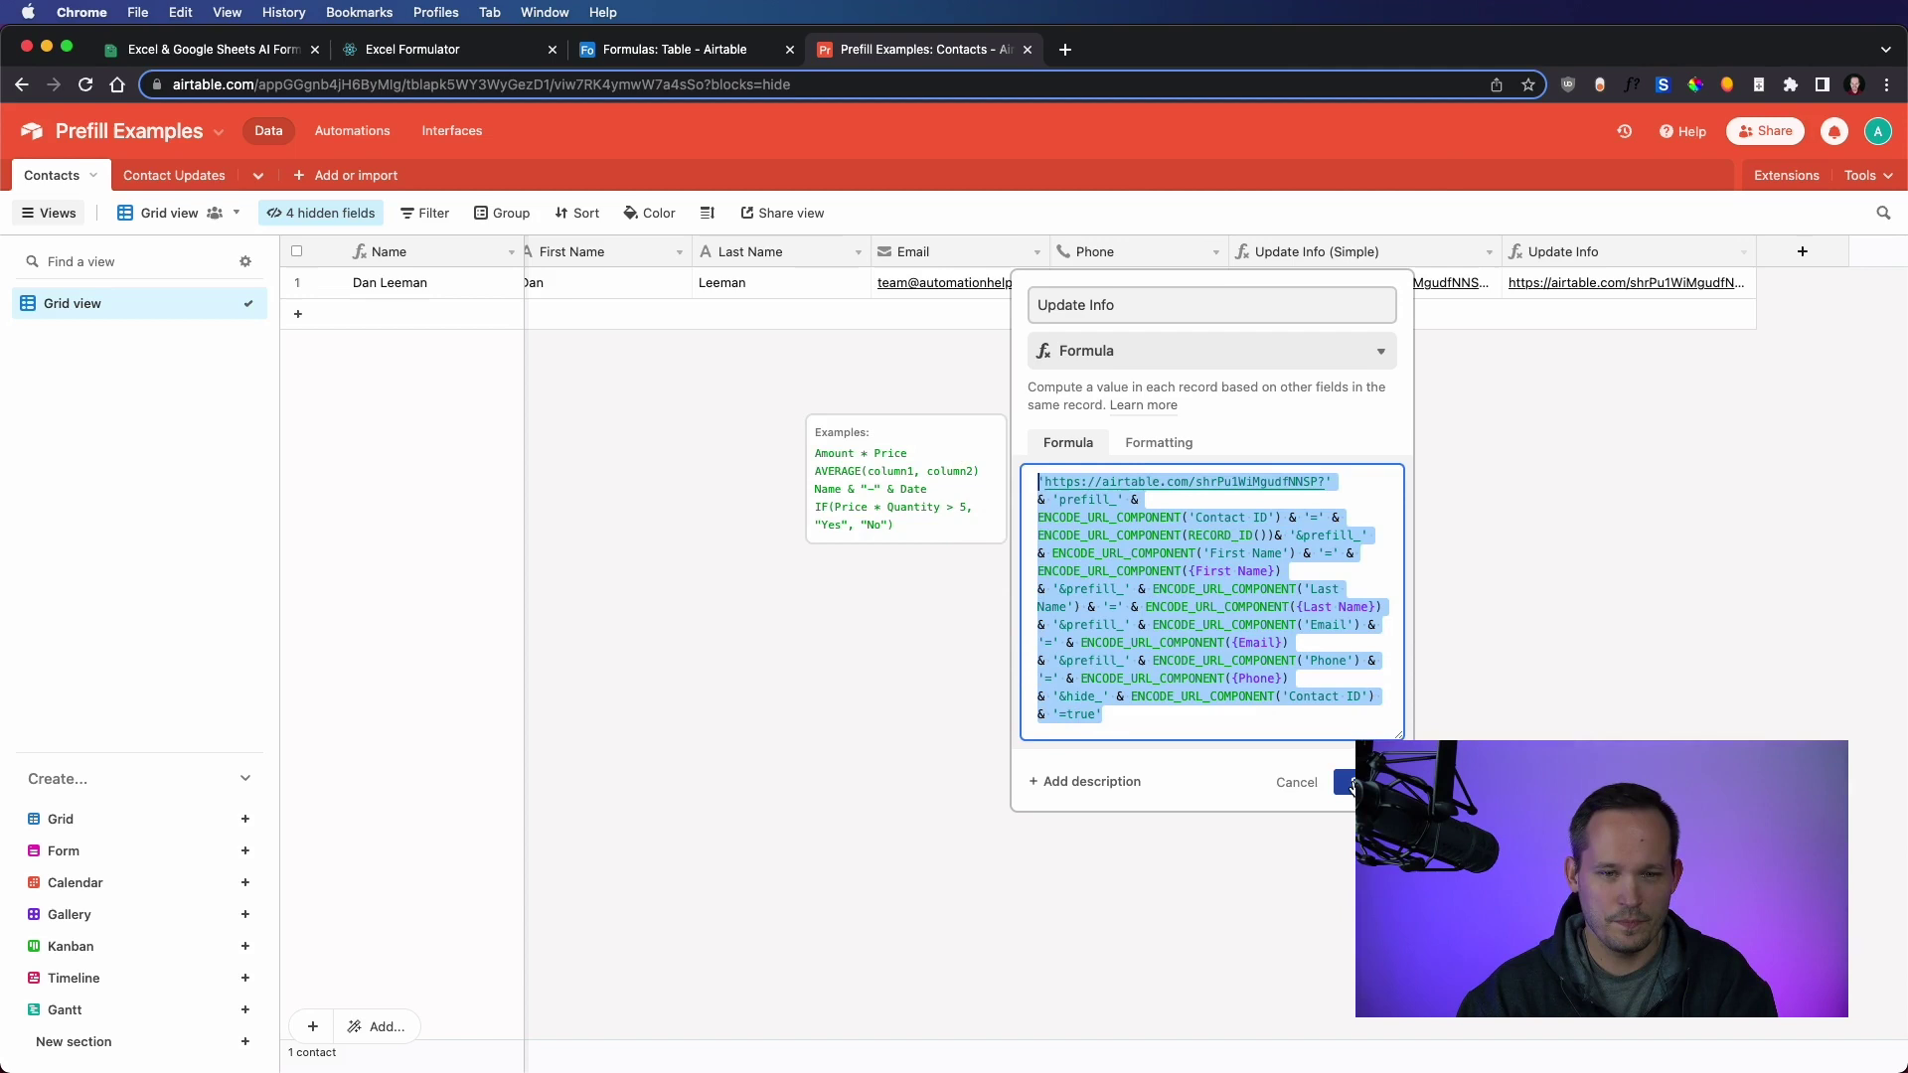
key(Escape)
click(408, 49)
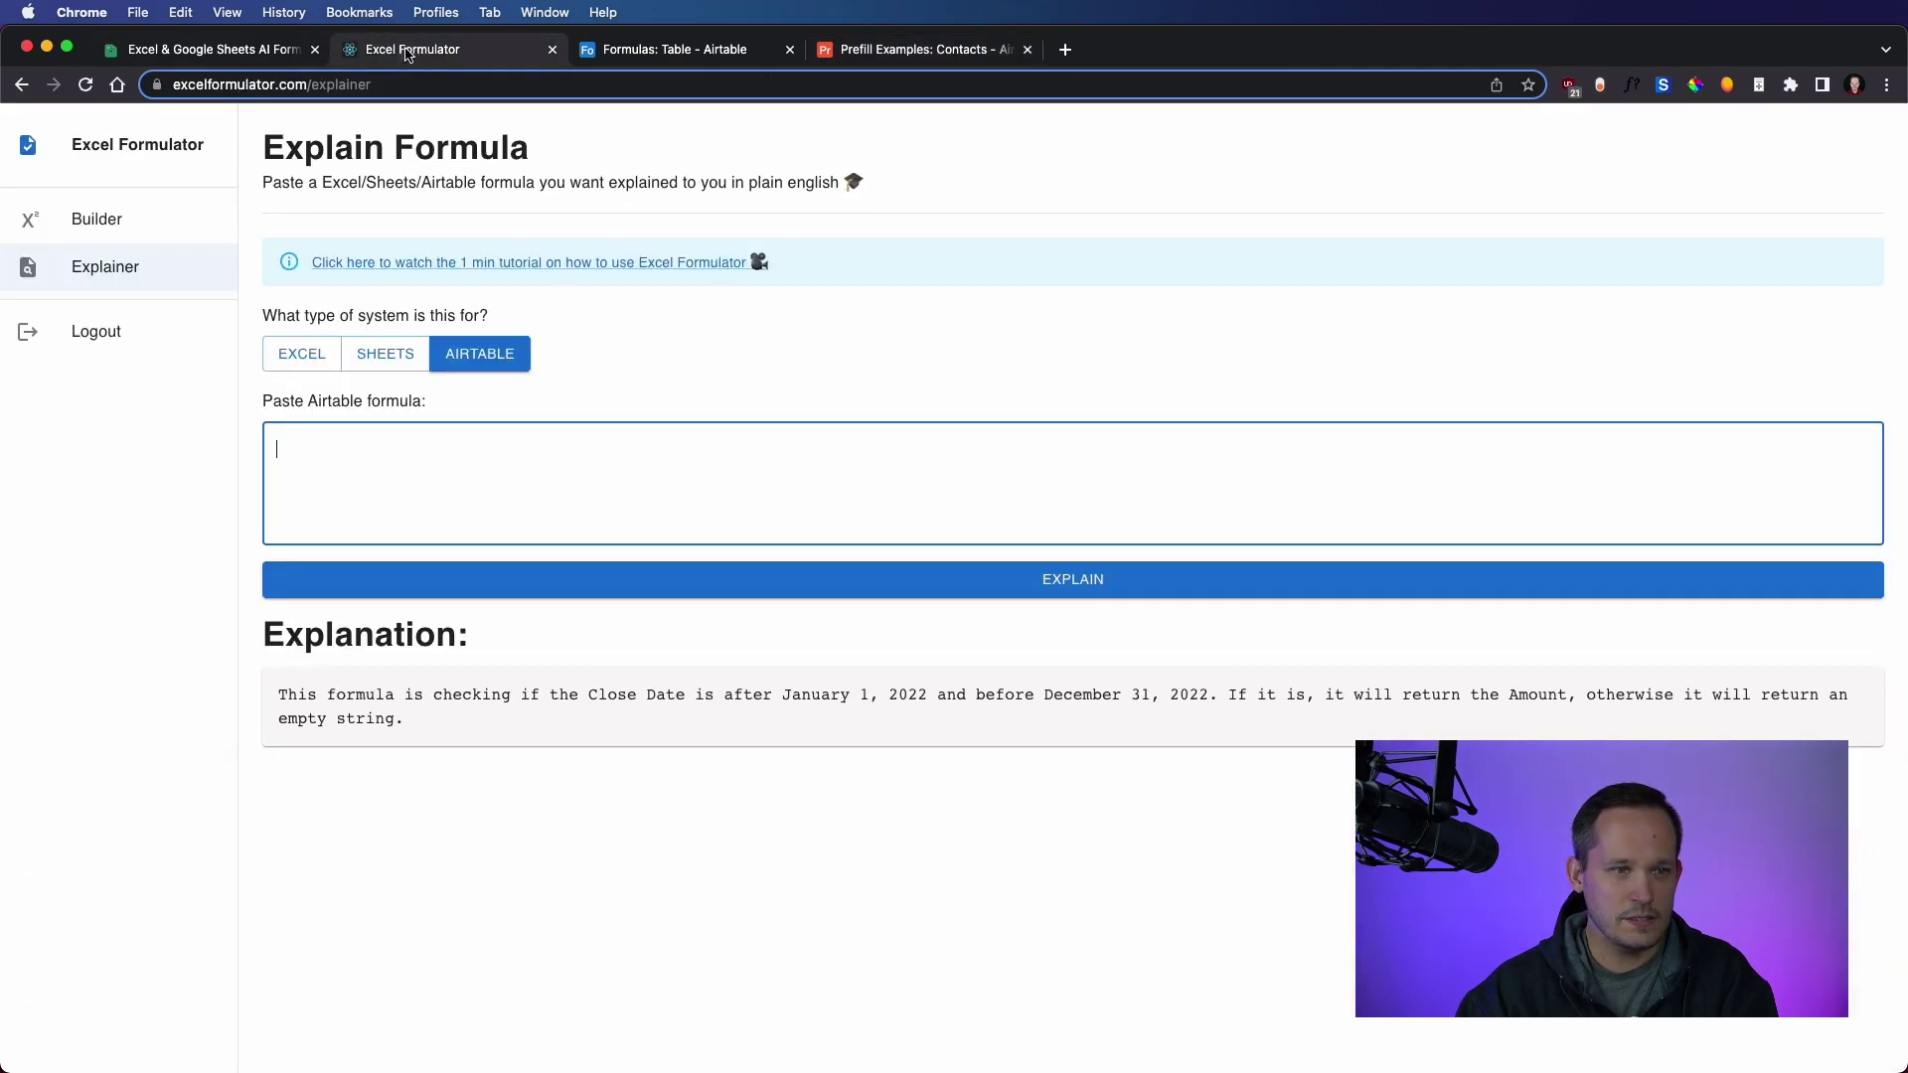
- Paste the Update Info prefill formula into the explainer, run EXPLAIN, and select the explanation
click(388, 477)
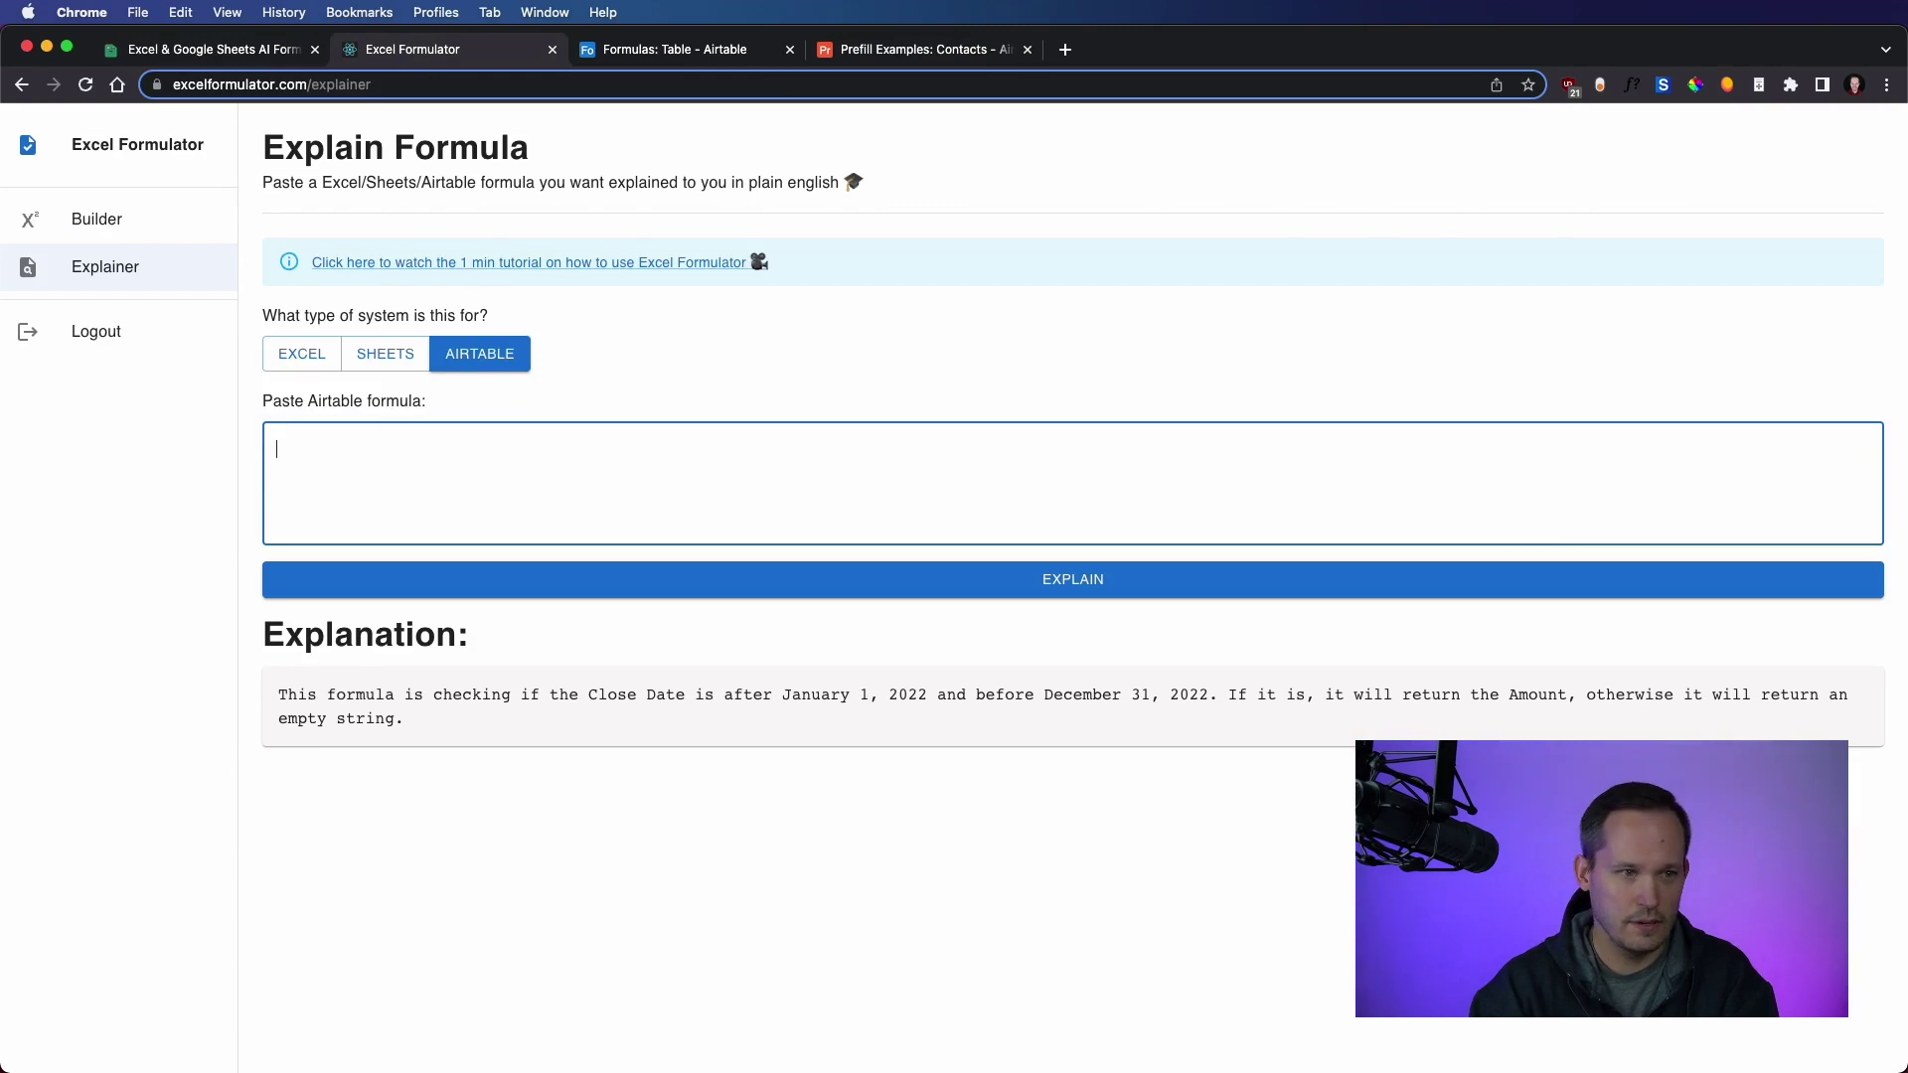
key(super+v)
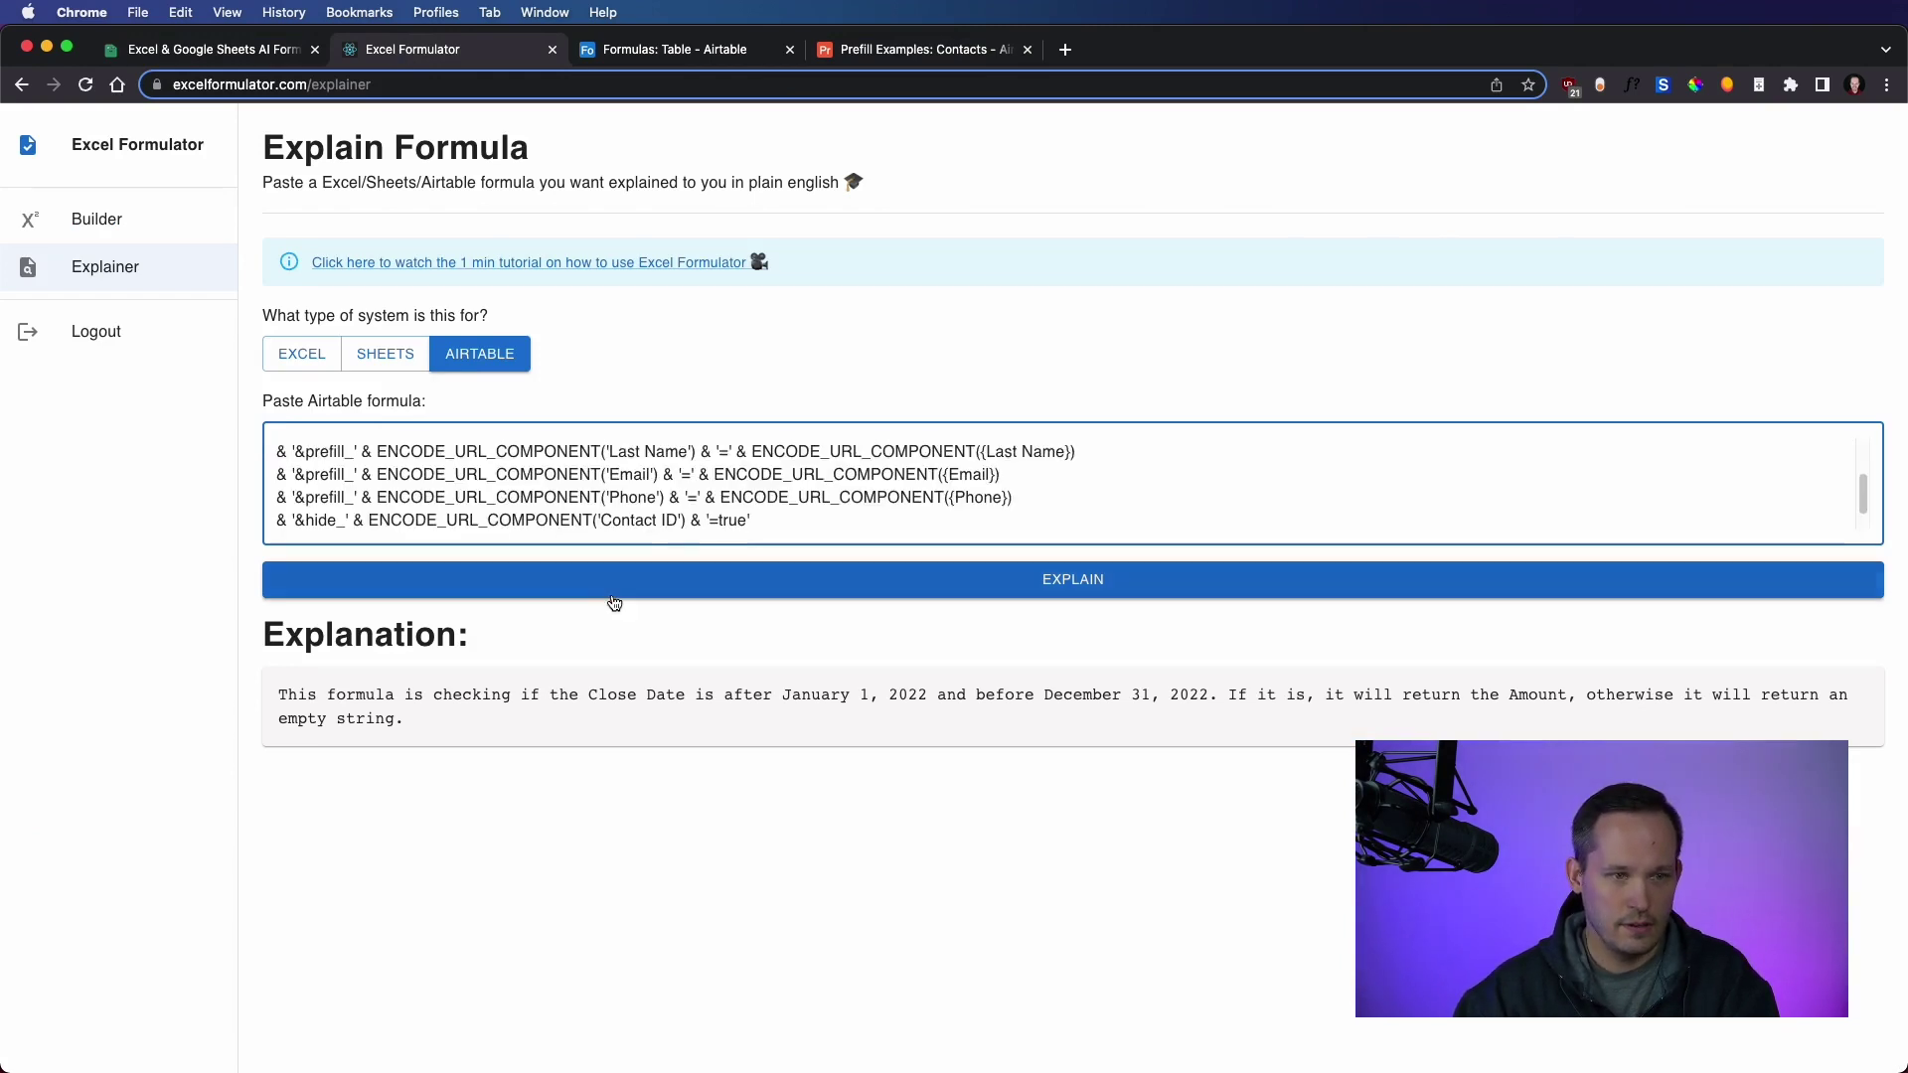
scroll(664, 487, up, 3)
click(774, 570)
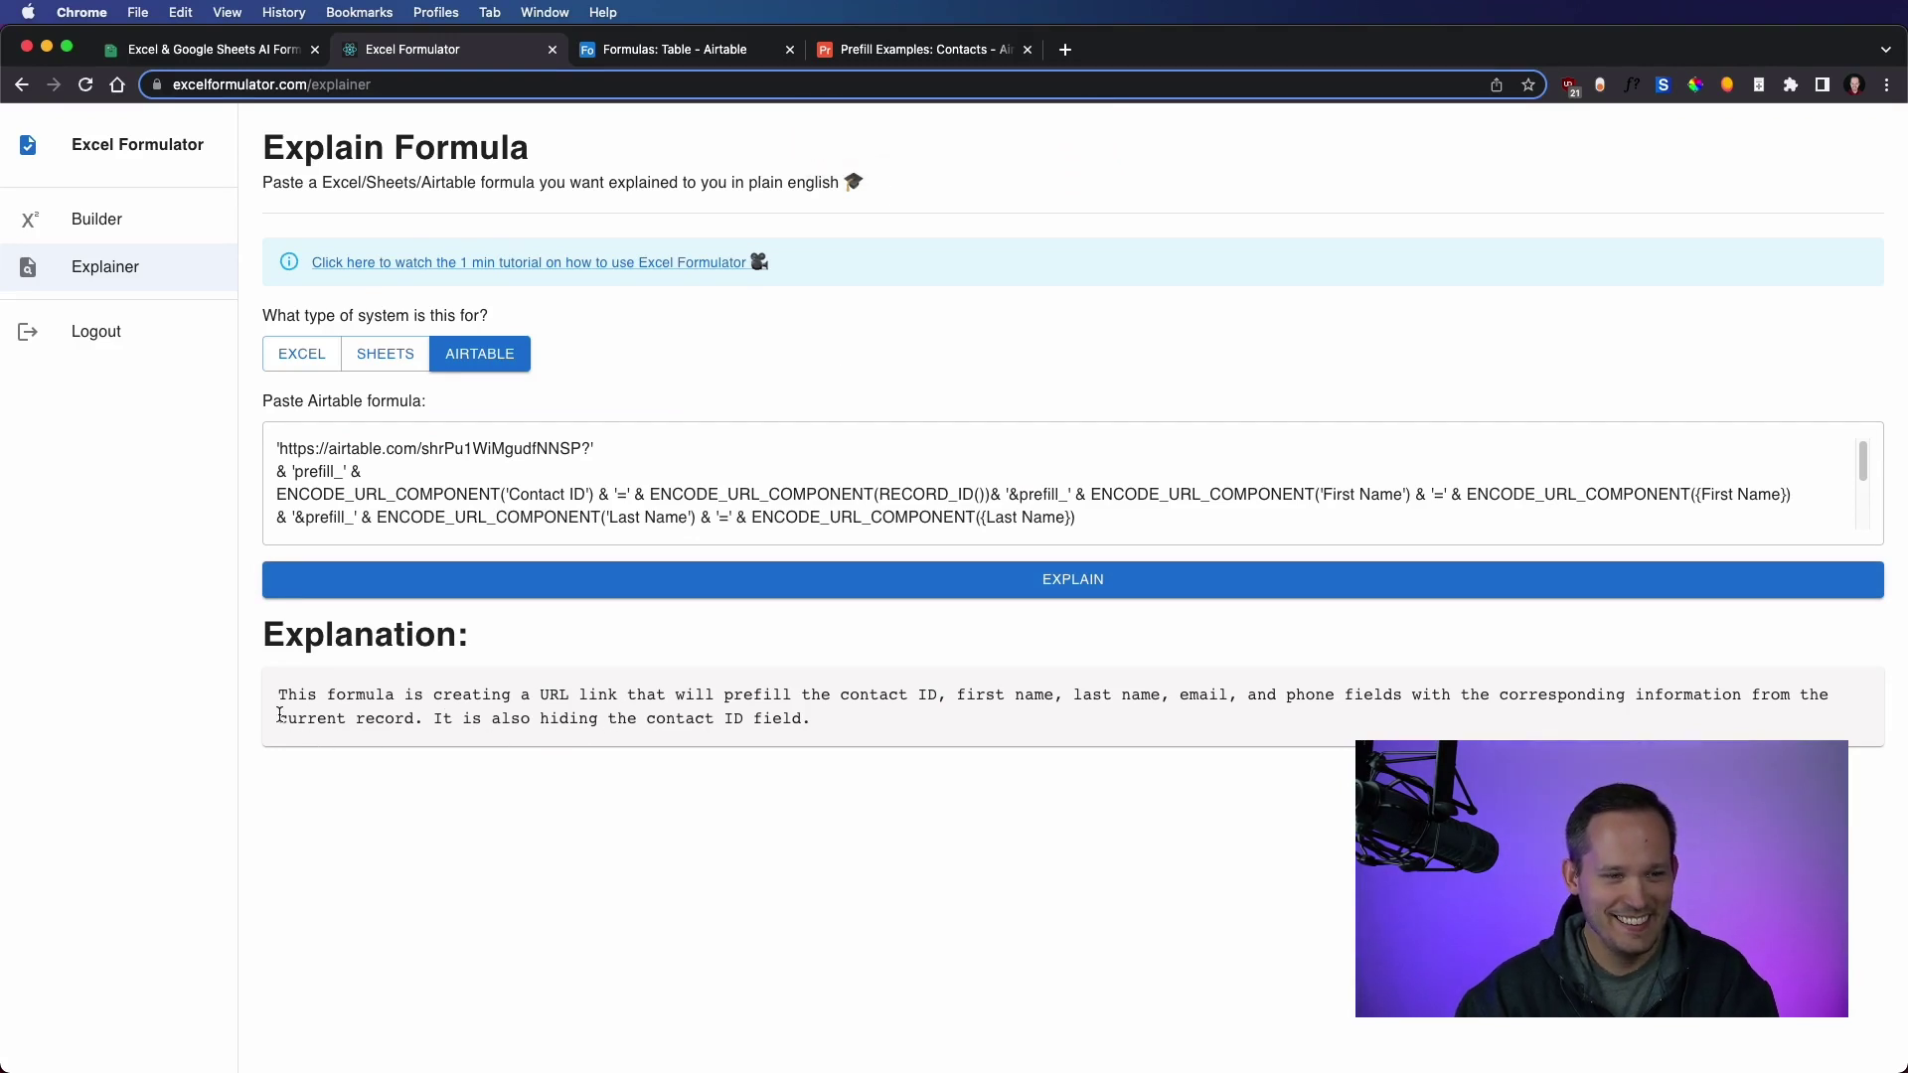
drag(278, 698, 1424, 708)
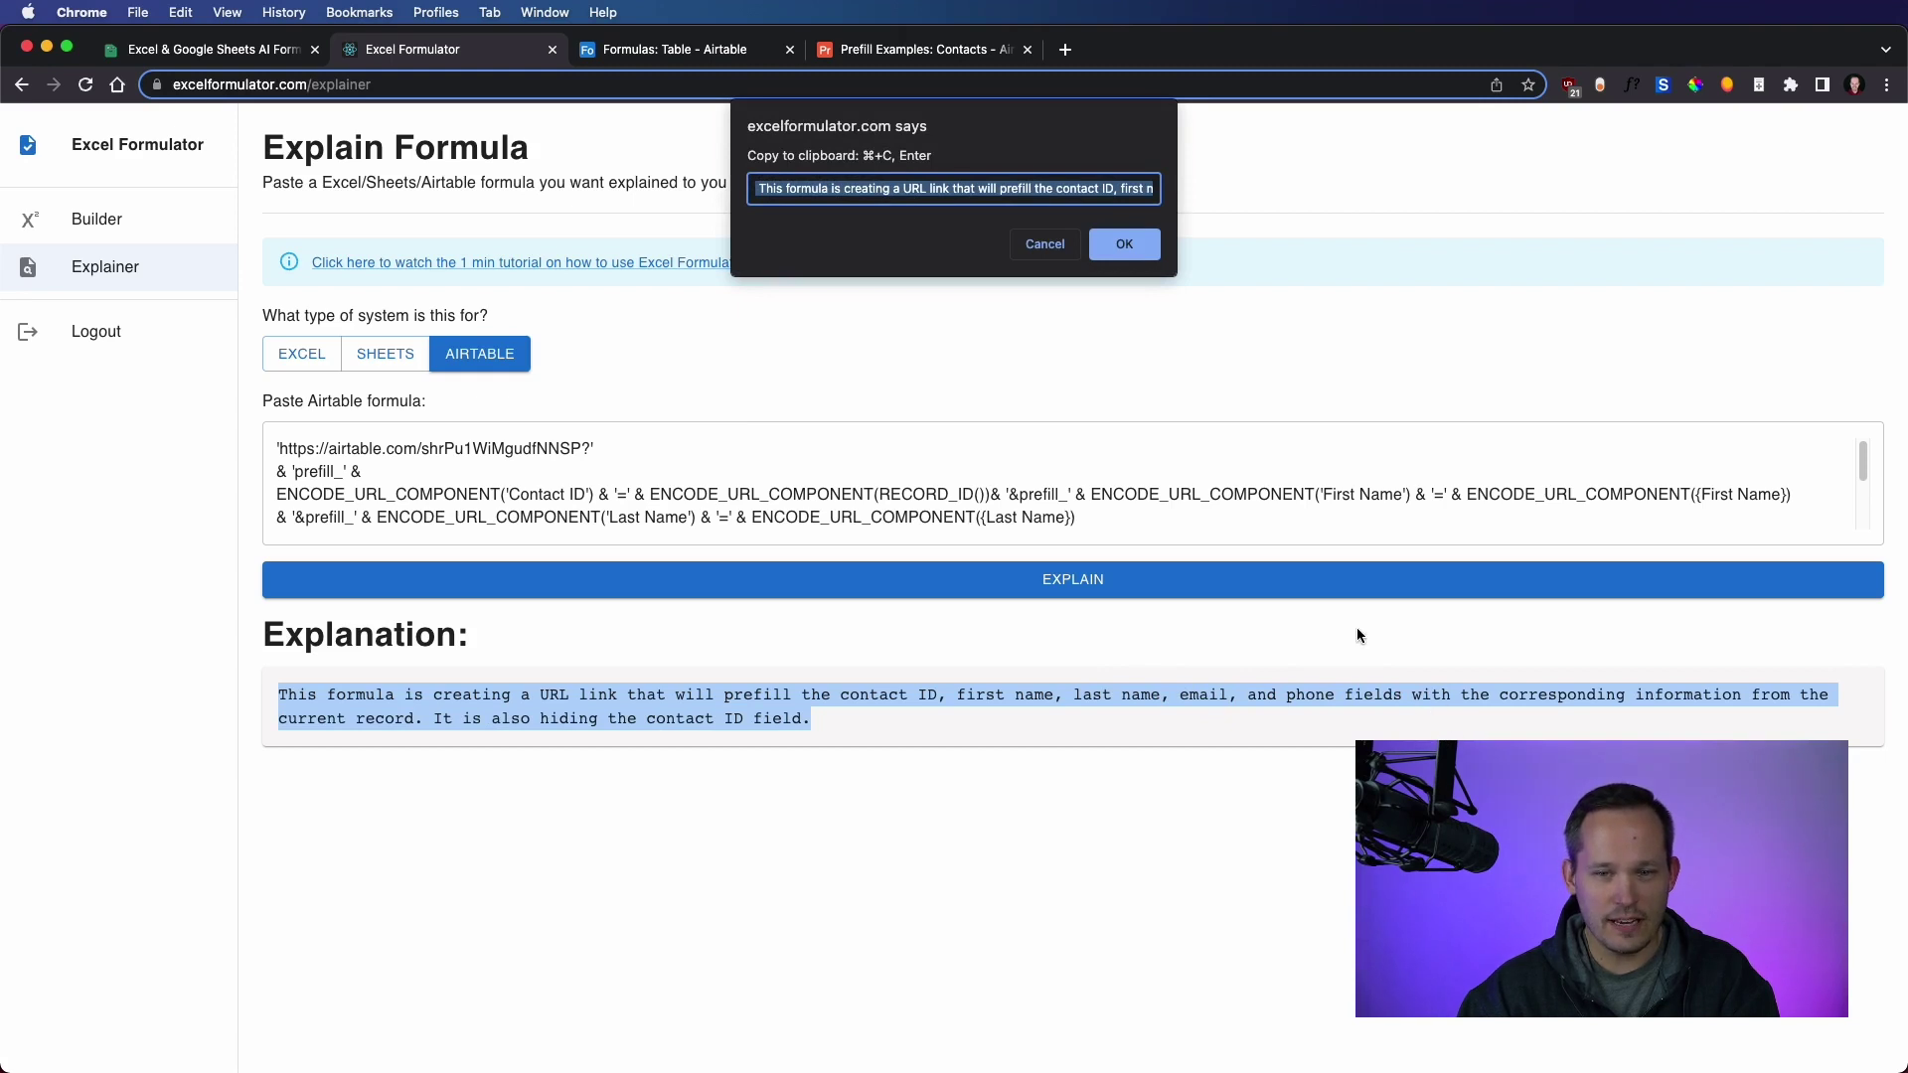
- Cancel the copy-to-clipboard prompt and deselect the prefill formula's plain-English explanation
click(1048, 244)
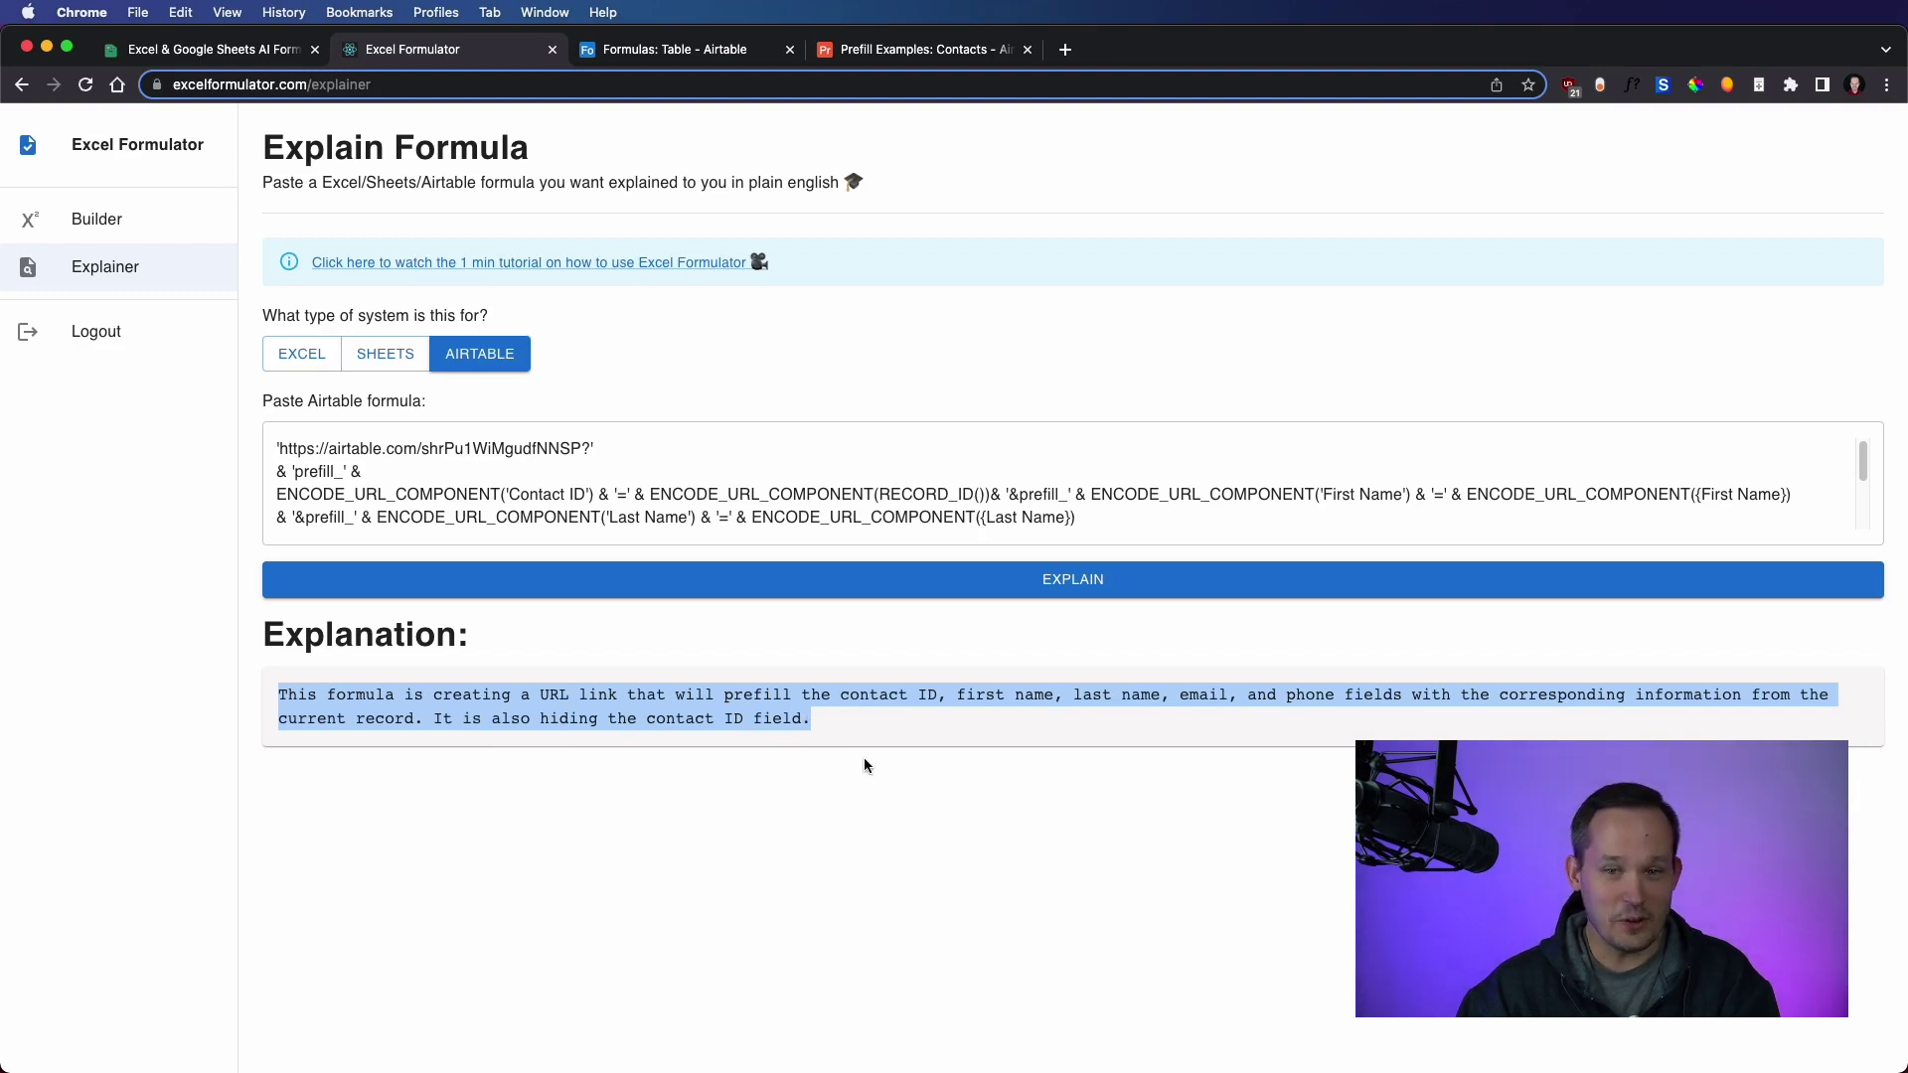
click(549, 796)
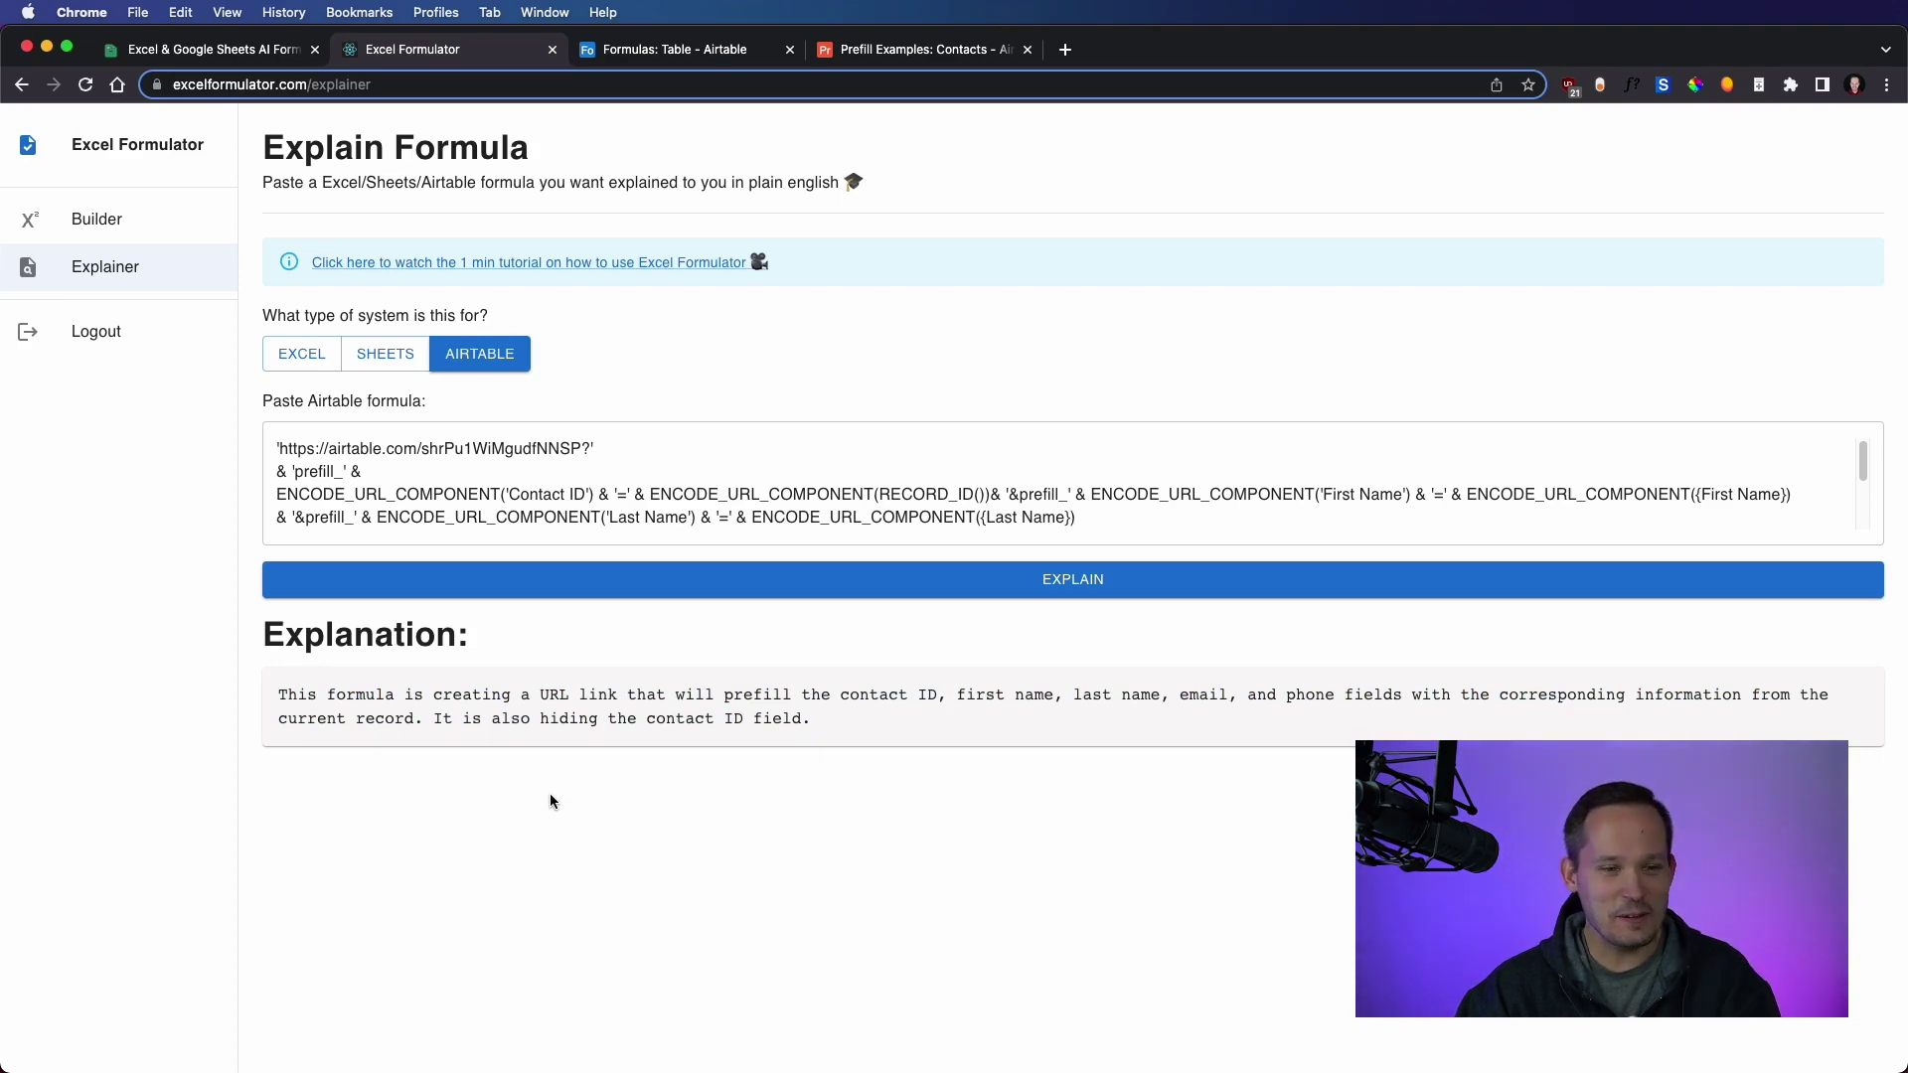